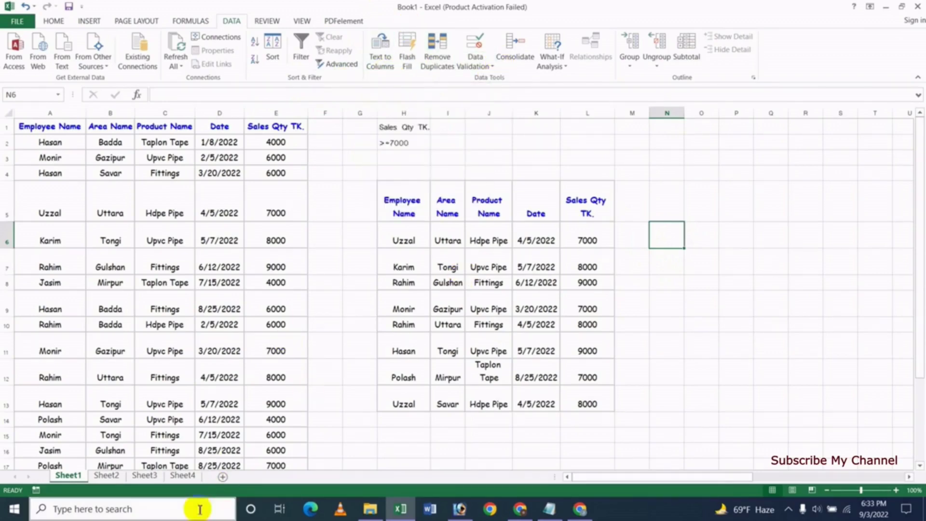
# - Add a new blank sheet, Sheet5, zoom in to about 120%, and select cell D6
pyautogui.click(221, 478)
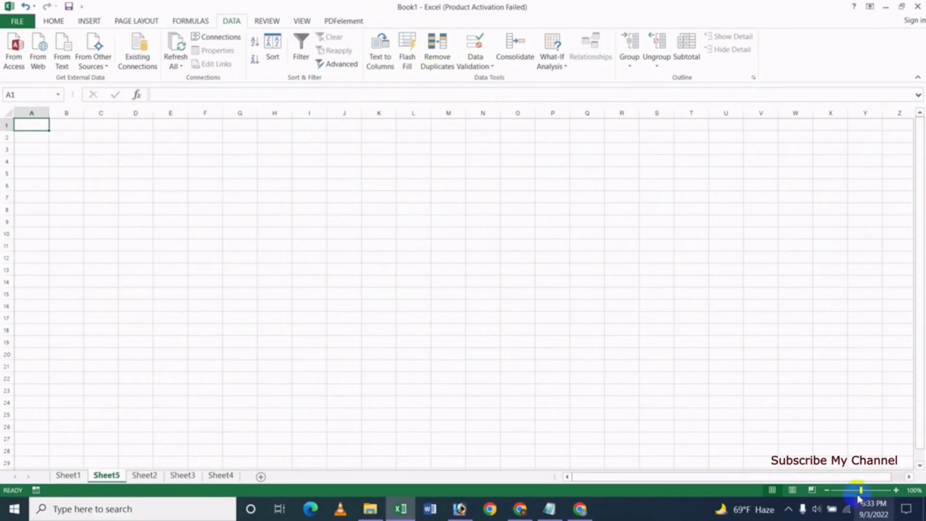
pyautogui.moveTo(862, 490); pyautogui.dragTo(867, 490)
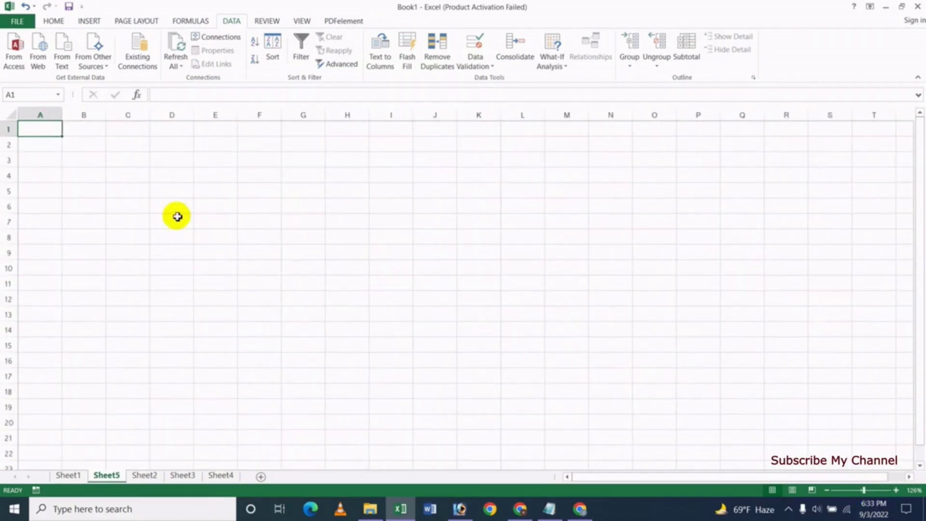
pyautogui.click(164, 205)
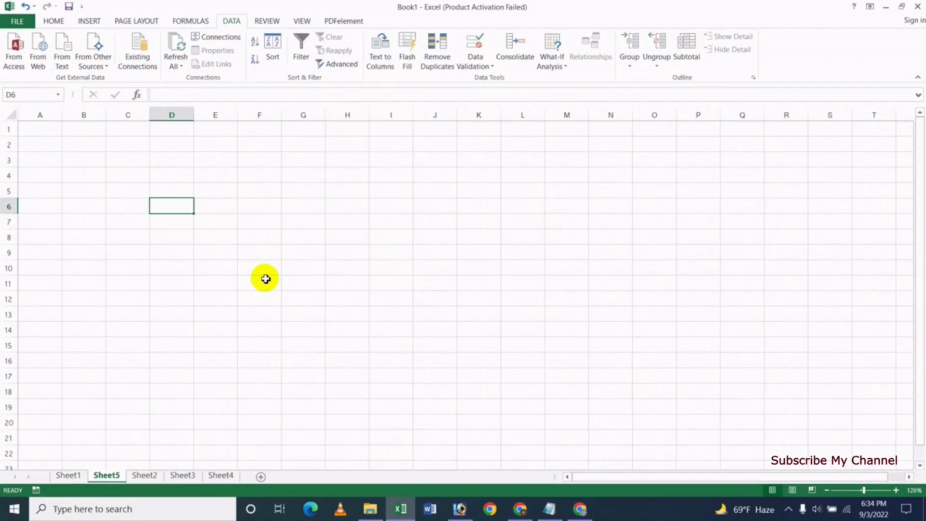
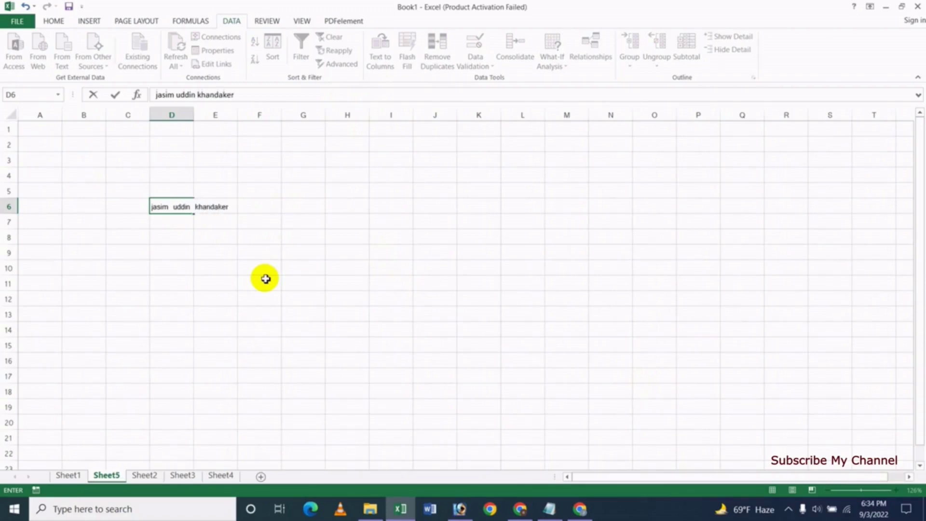
# - Enter a person's full name in D6 and widen column D to 16.00 to fit it
pyautogui.press('Return')
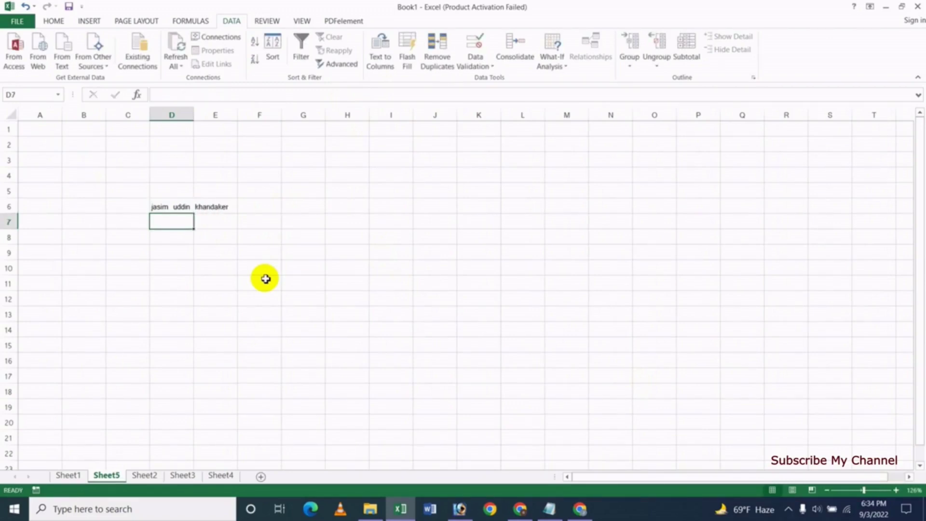
pyautogui.press('Up')
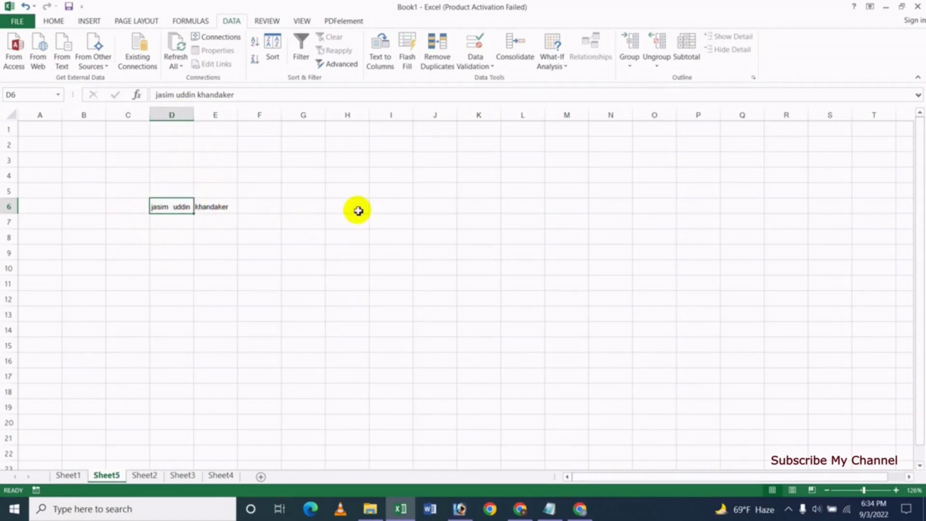
pyautogui.moveTo(194, 115); pyautogui.dragTo(232, 115)
pyautogui.click(200, 257)
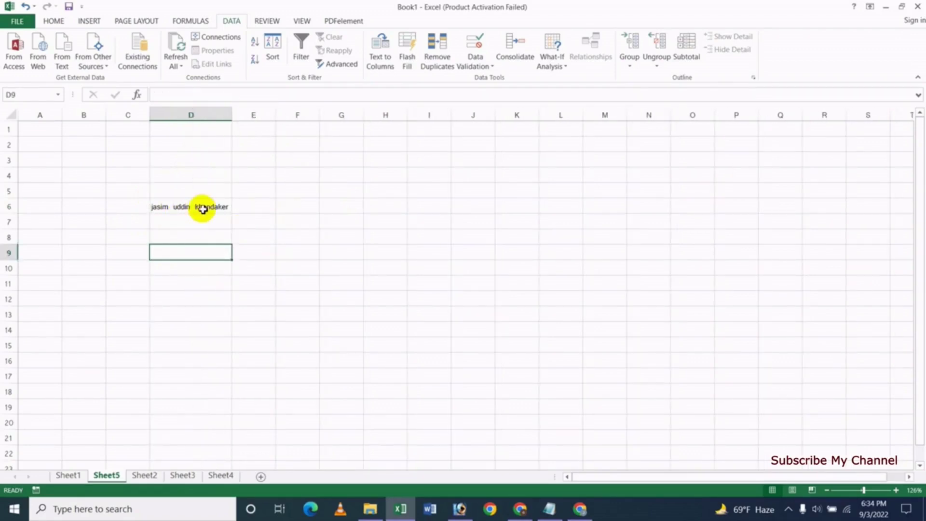
pyautogui.click(182, 211)
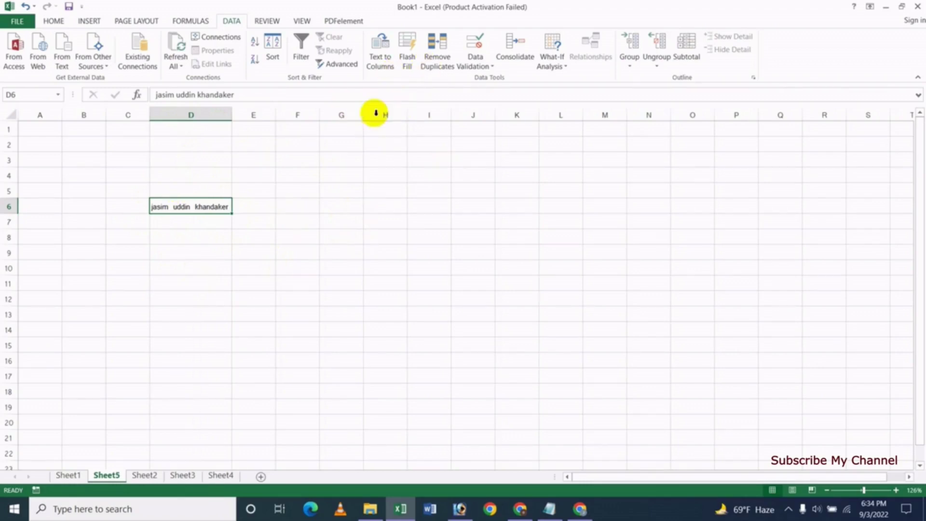
pyautogui.click(381, 61)
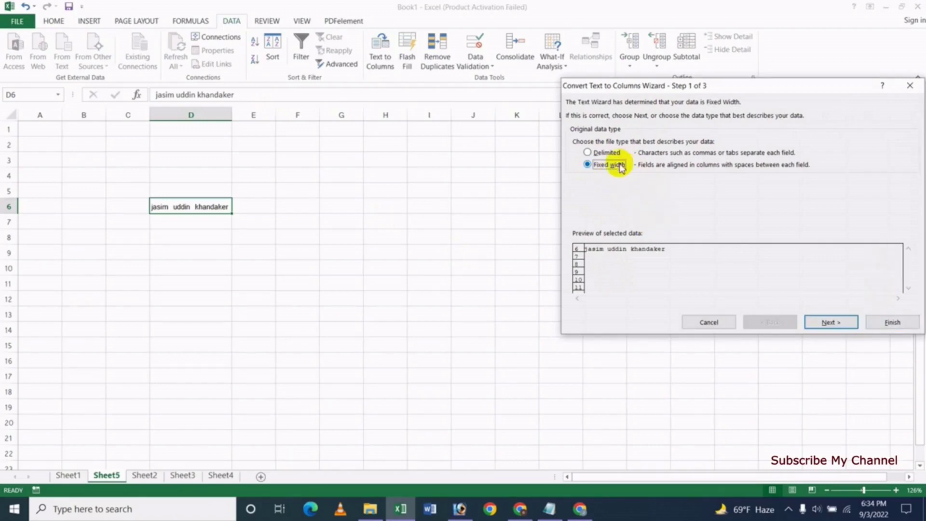
pyautogui.click(829, 322)
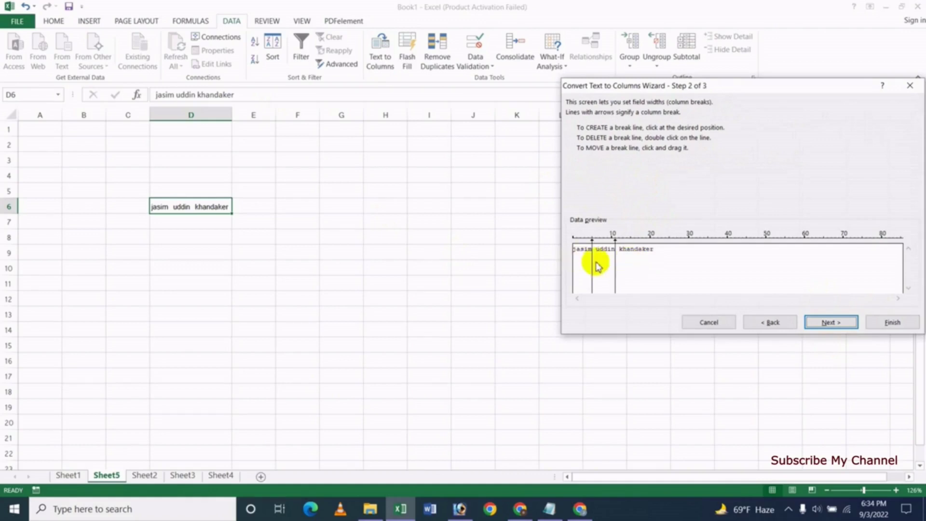
pyautogui.click(831, 323)
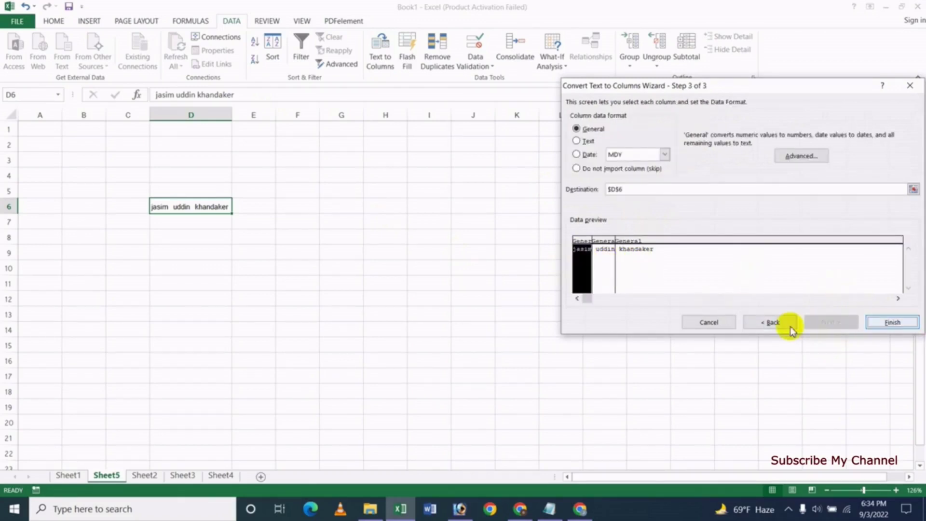
pyautogui.click(914, 329)
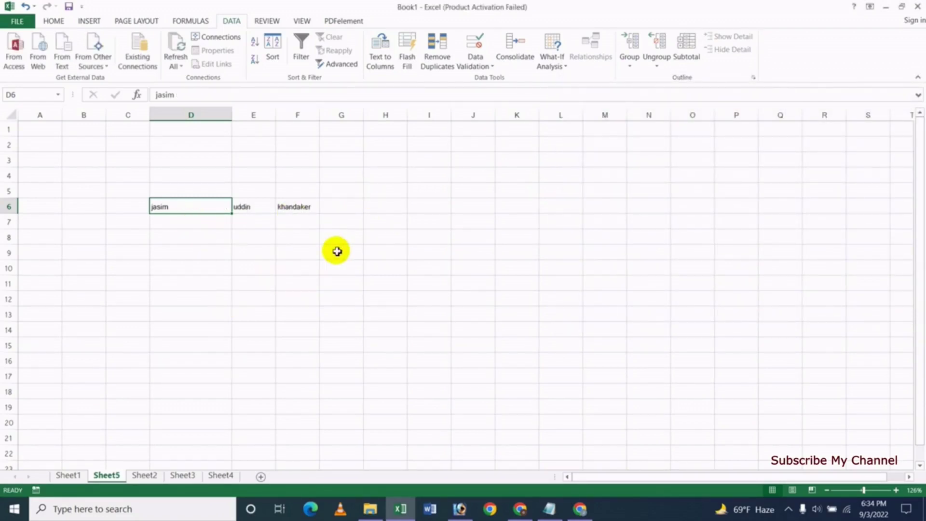
pyautogui.hotkey('ctrl', 'z')
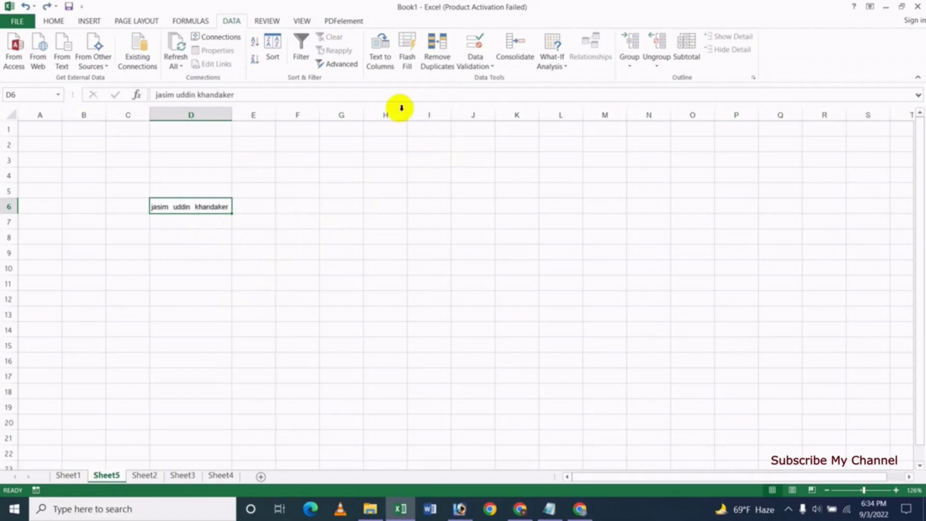
# - Split the name in D6 at spaces into D6, E6 and F6 with Text to Columns
pyautogui.click(381, 67)
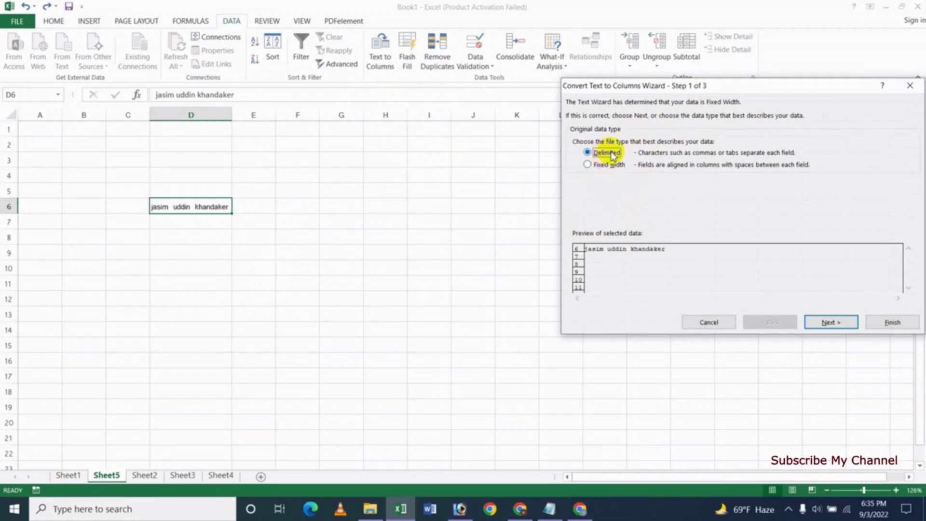
pyautogui.click(828, 324)
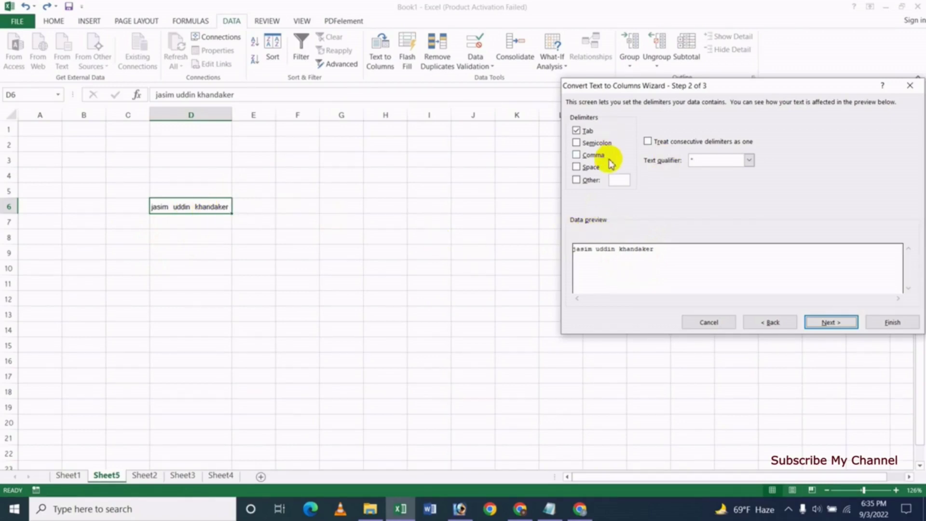
pyautogui.click(577, 131)
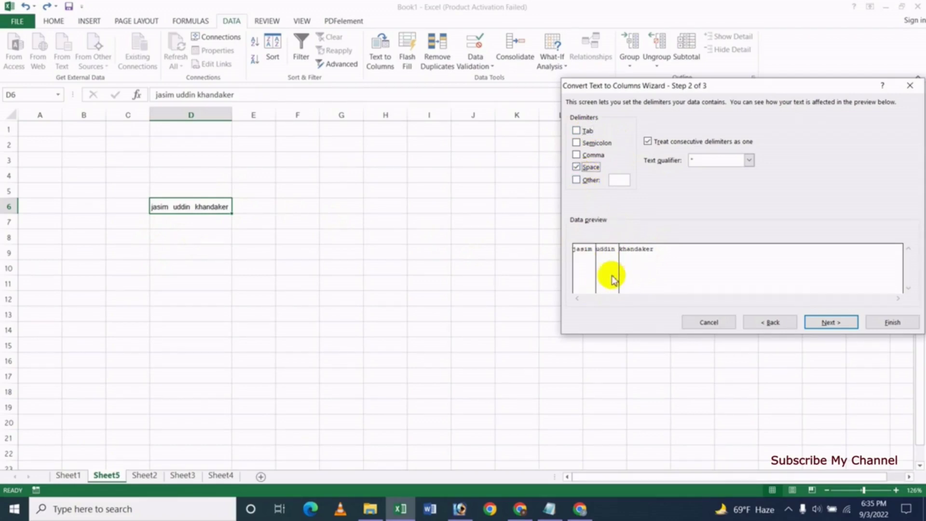
pyautogui.click(582, 169)
pyautogui.click(576, 182)
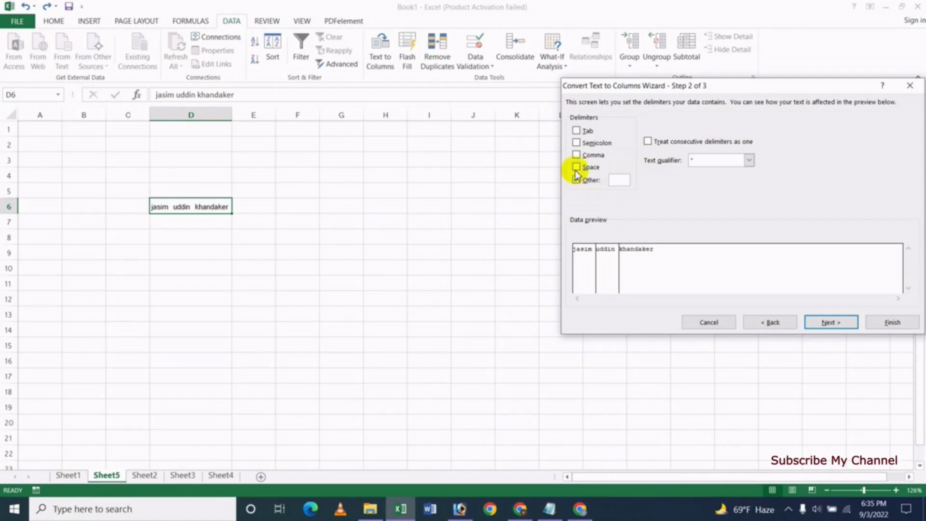
pyautogui.click(831, 323)
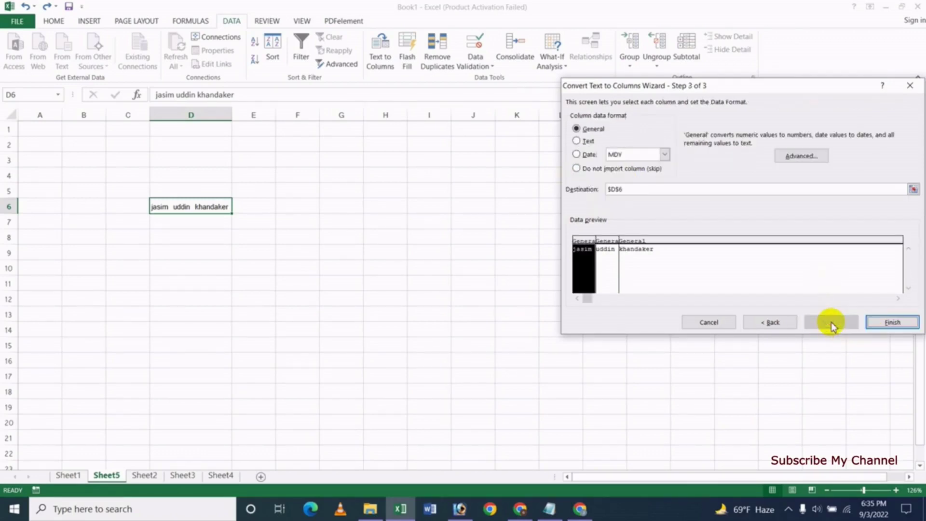
pyautogui.click(883, 322)
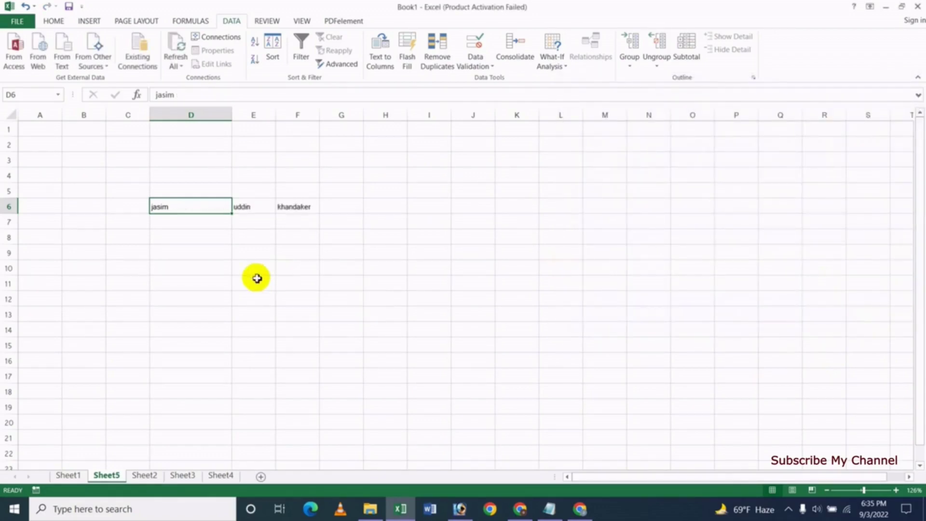
# - Enter the semicolon-separated city list dhaka, khulna, rajshahi in cell D9
pyautogui.click(192, 254)
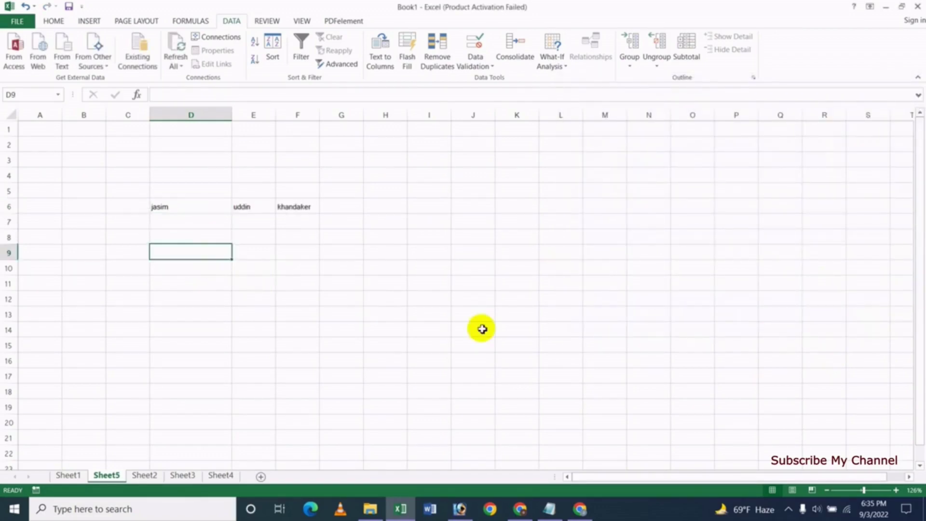
pyautogui.write('ja')
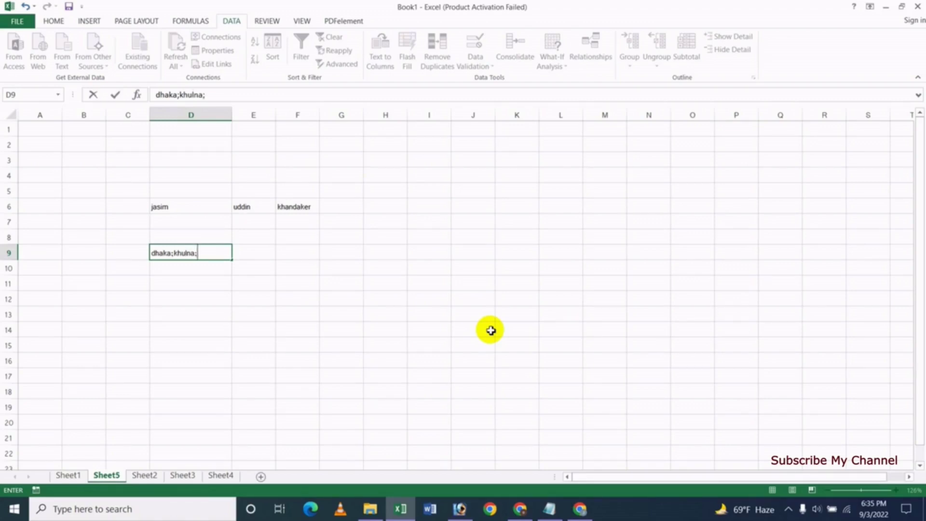
pyautogui.press('Return')
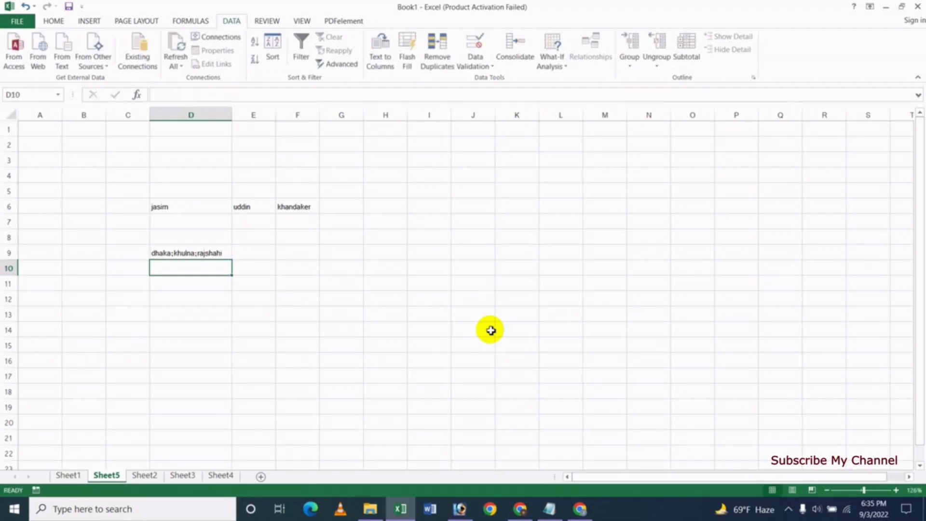
pyautogui.press('Up')
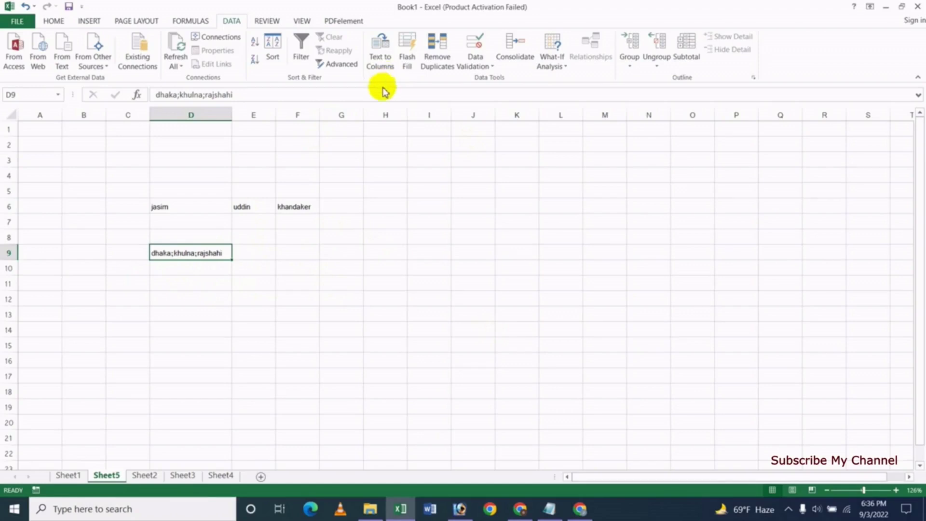
# - Split D9 at the semicolons so dhaka, khulna and rajshahi fill D9, E9 and F9
pyautogui.click(382, 61)
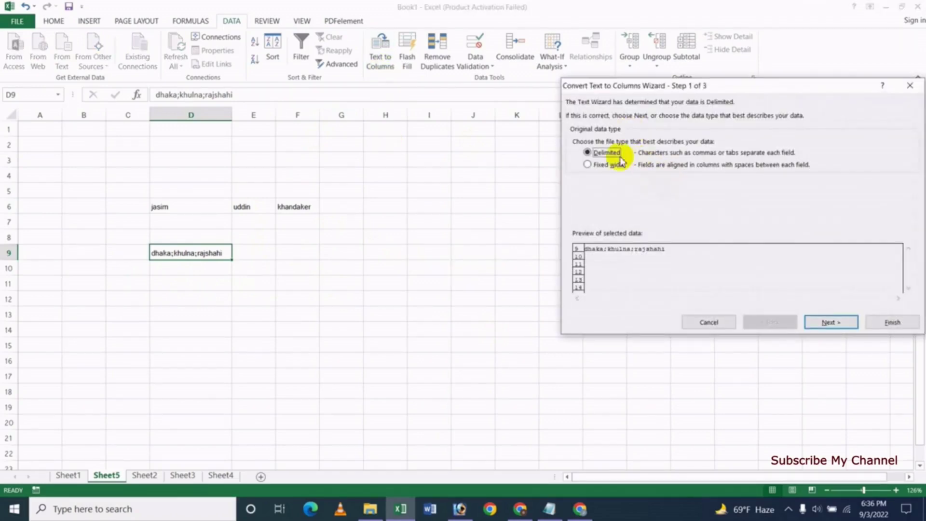
pyautogui.click(826, 323)
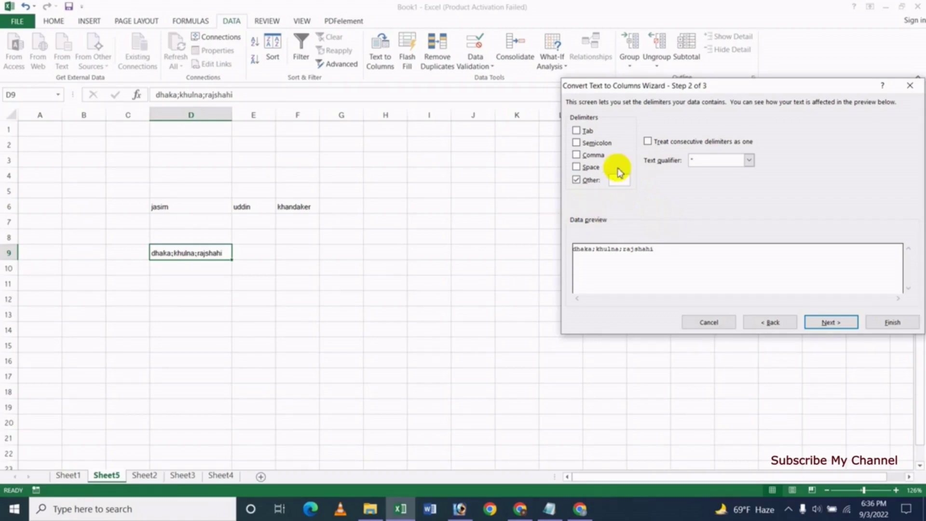
pyautogui.click(577, 180)
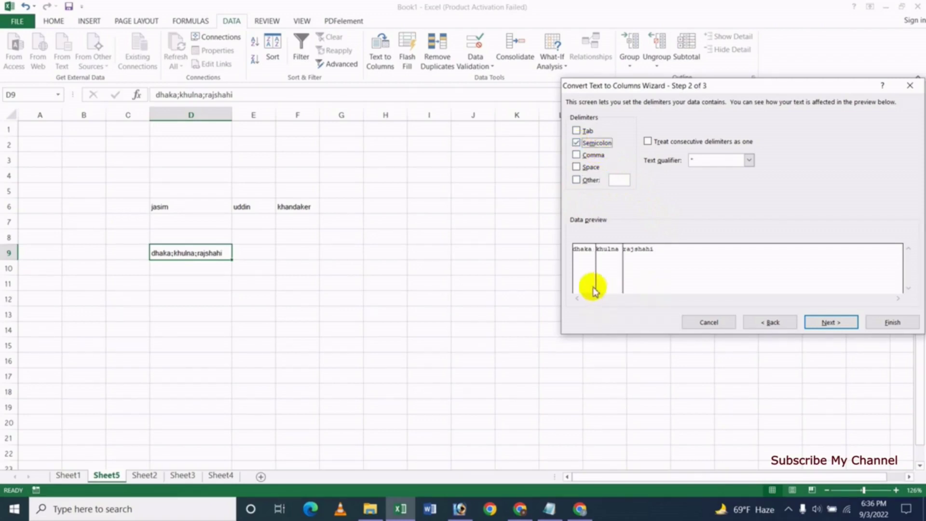
pyautogui.click(828, 322)
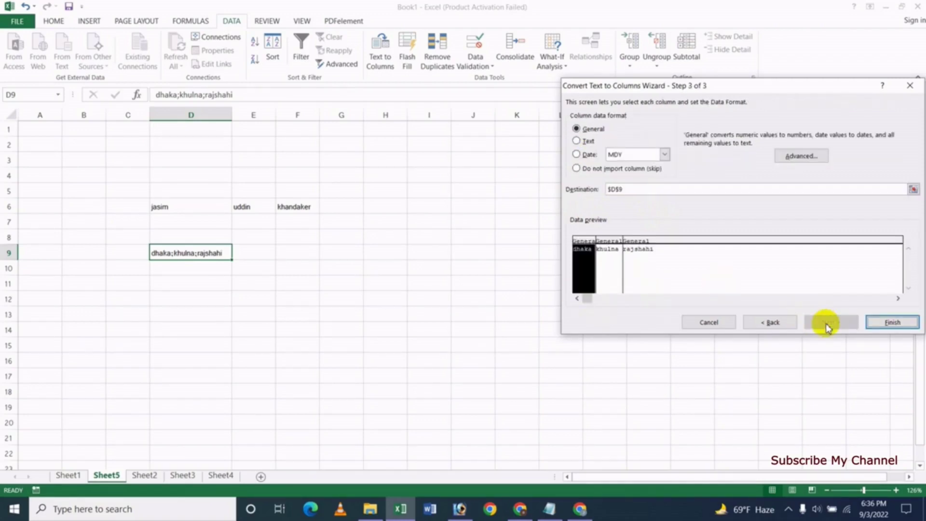
pyautogui.click(886, 325)
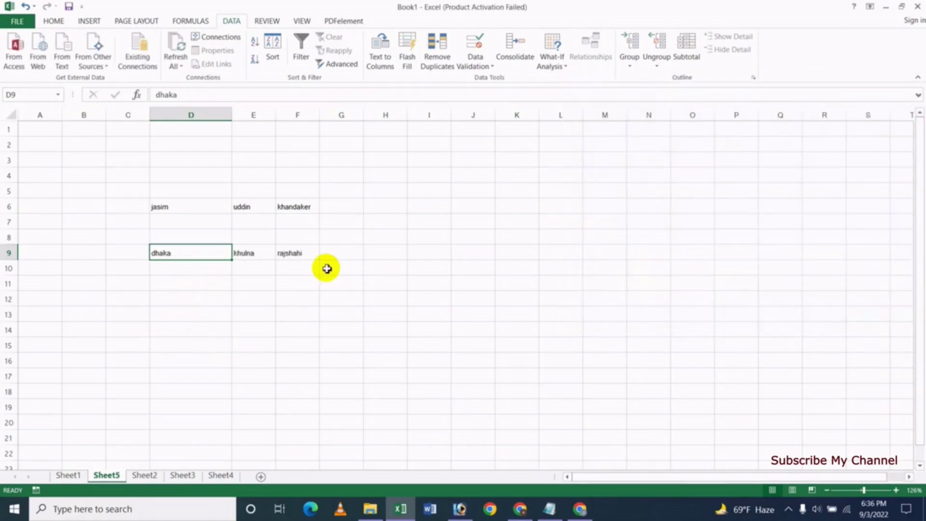
pyautogui.click(183, 295)
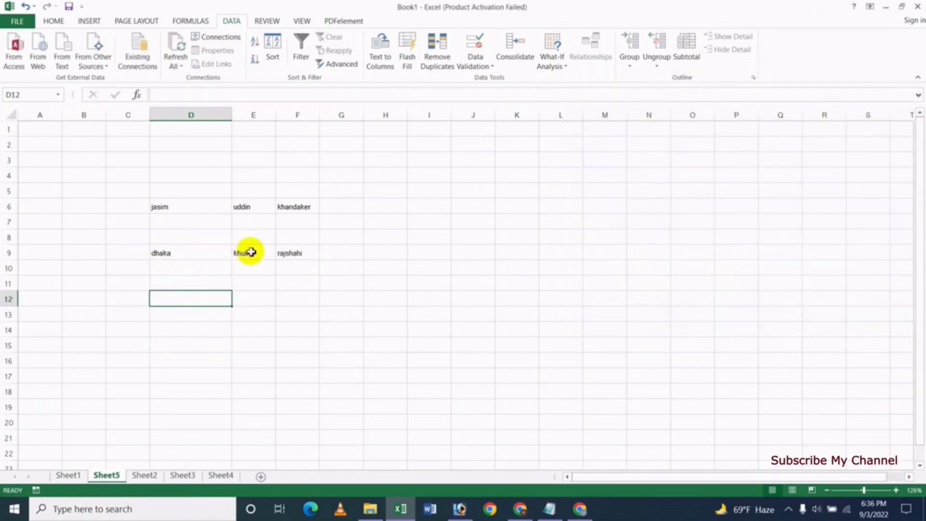
pyautogui.click(192, 265)
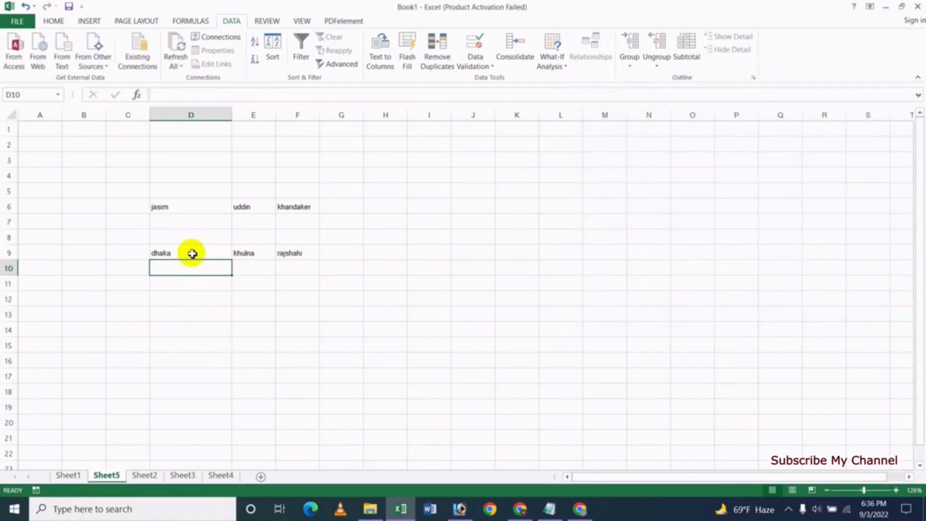
# - Enter dhaka,khulna,barisal in cell D12
pyautogui.click(192, 254)
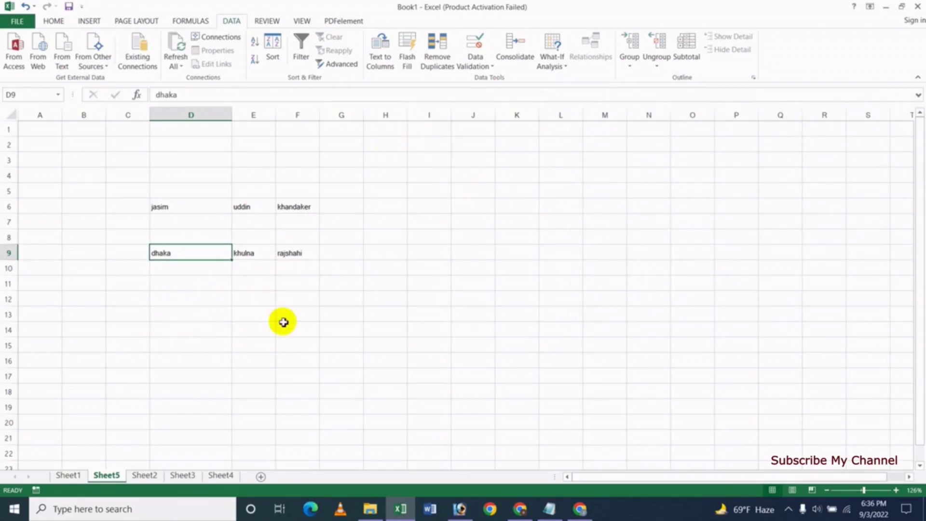
pyautogui.click(192, 296)
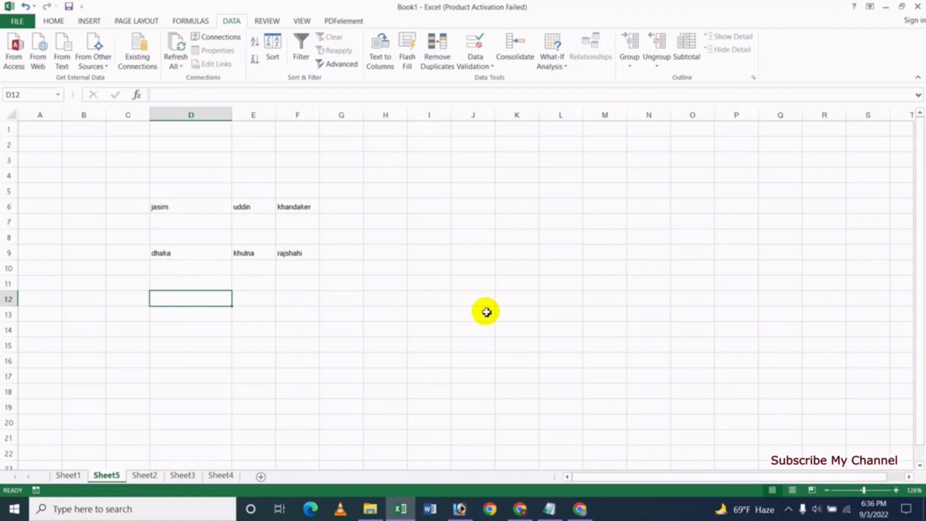
pyautogui.write('dhaka,khulna,barisal')
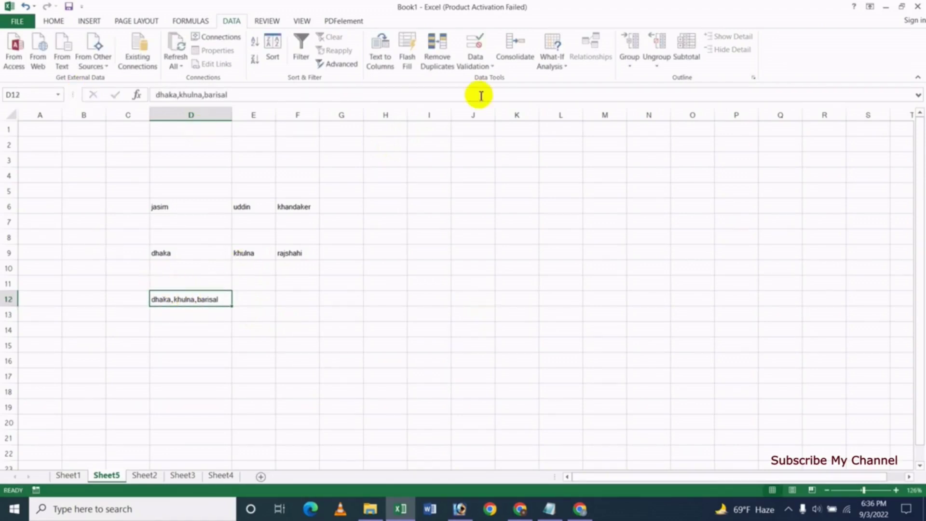
# - Split D12 at the commas, using Comma only, into D12, E12 and F12
pyautogui.click(380, 50)
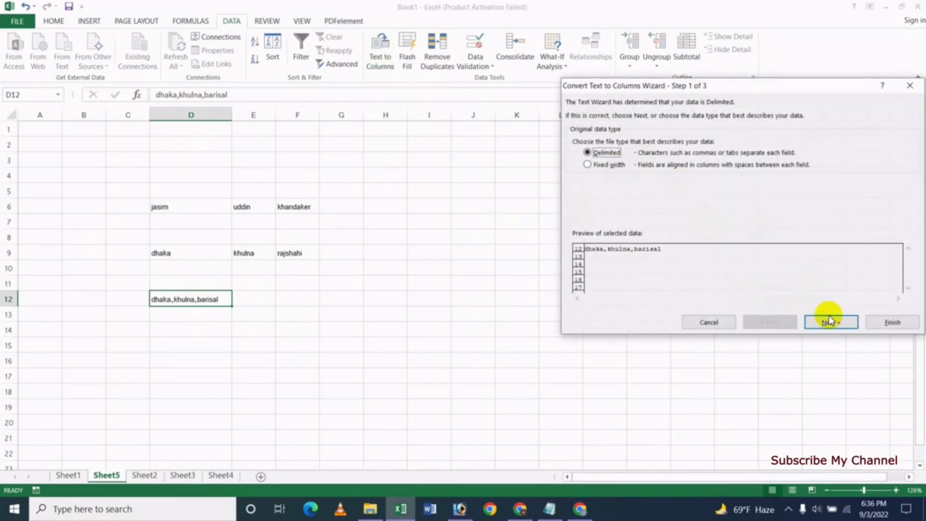
pyautogui.click(829, 321)
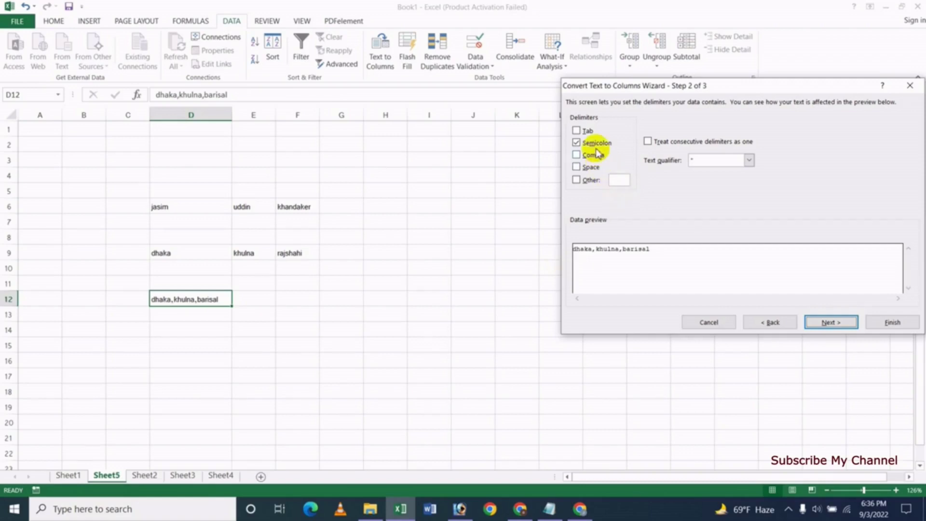
pyautogui.click(597, 142)
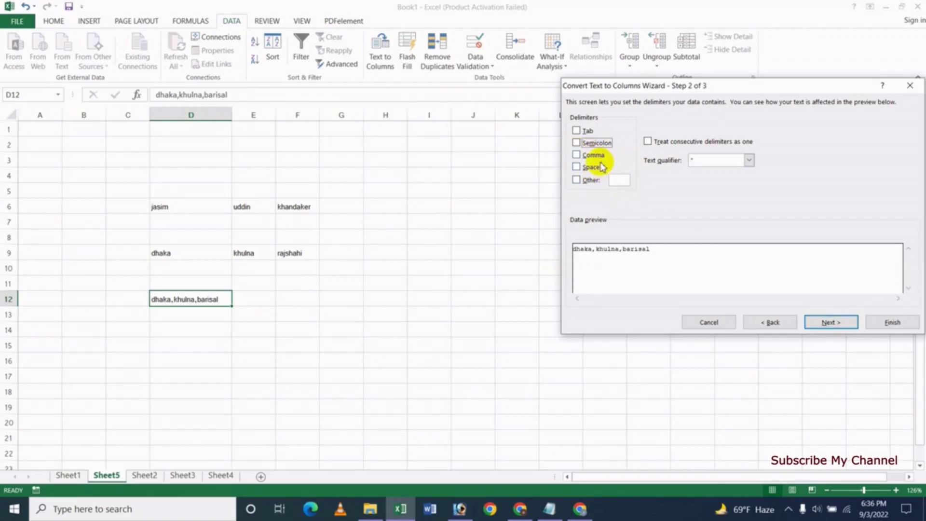
pyautogui.click(597, 158)
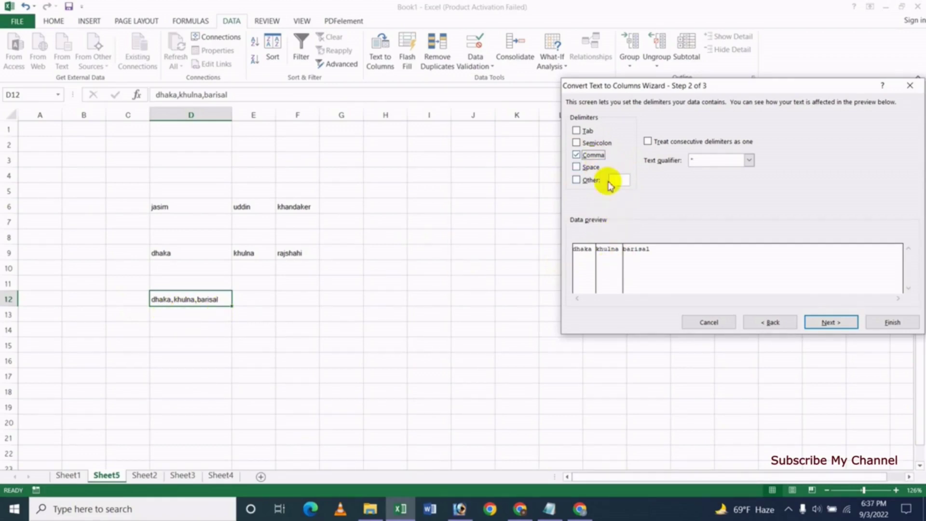
pyautogui.click(840, 323)
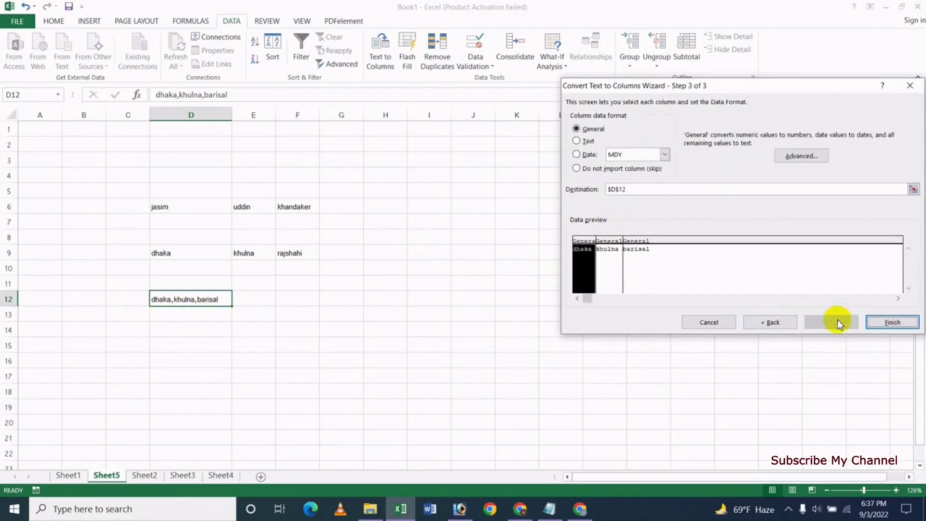
pyautogui.click(892, 322)
pyautogui.click(288, 348)
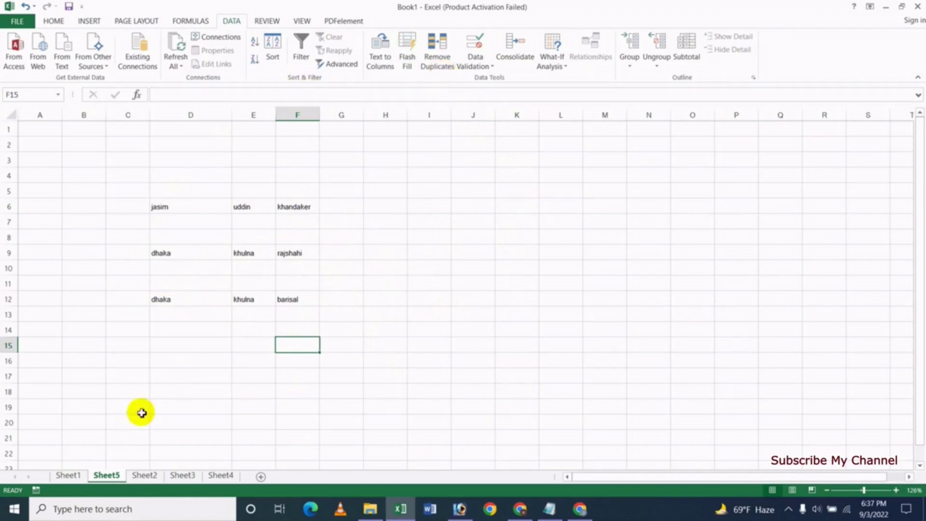
# - On Sheet1, clear the criteria and filtered copy in H1:M14
pyautogui.click(72, 476)
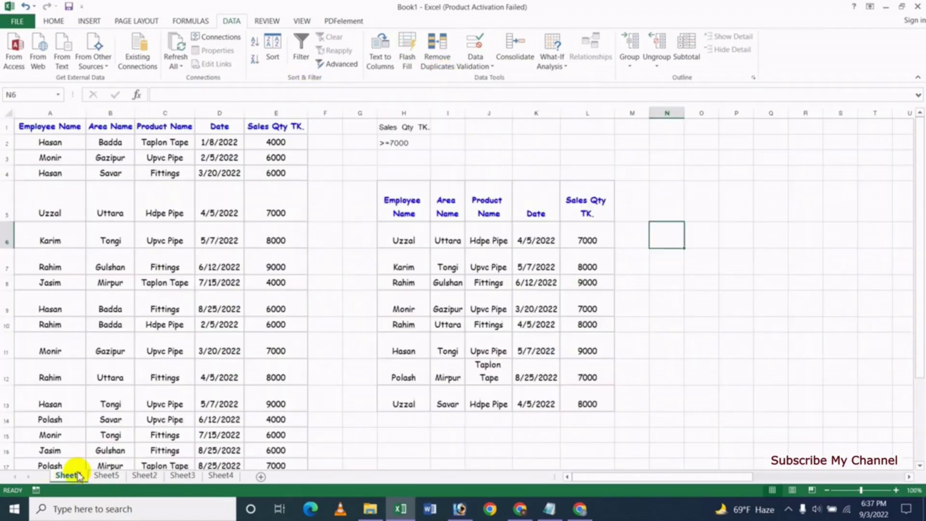
pyautogui.click(443, 268)
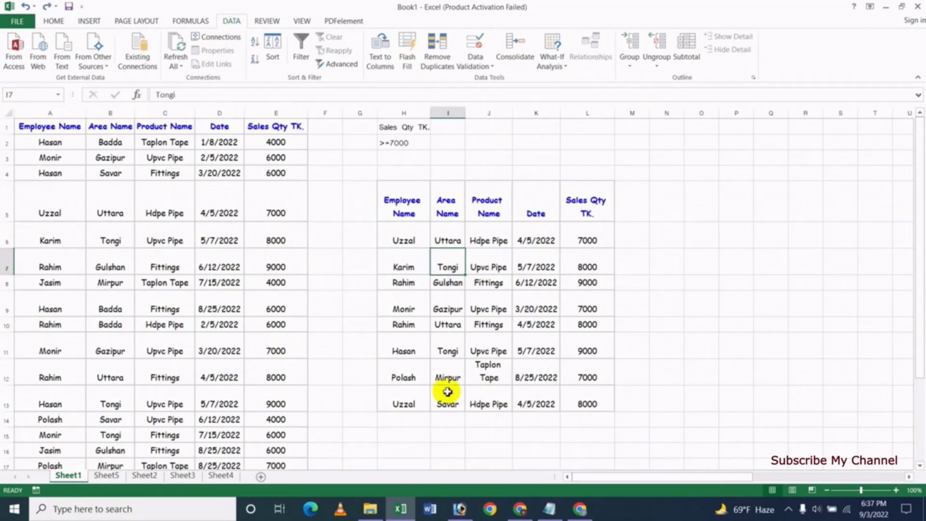
pyautogui.moveTo(392, 127); pyautogui.dragTo(589, 268)
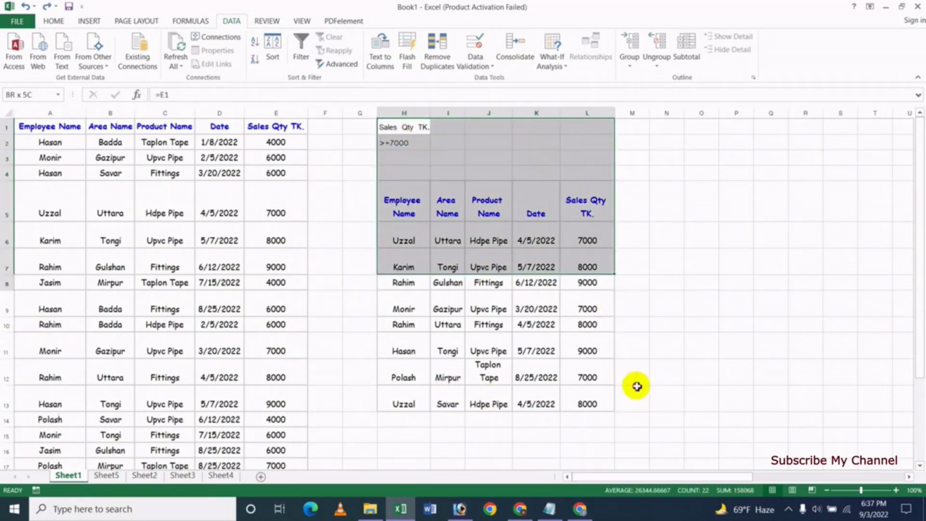
pyautogui.moveTo(637, 386); pyautogui.dragTo(645, 422)
pyautogui.press('Delete')
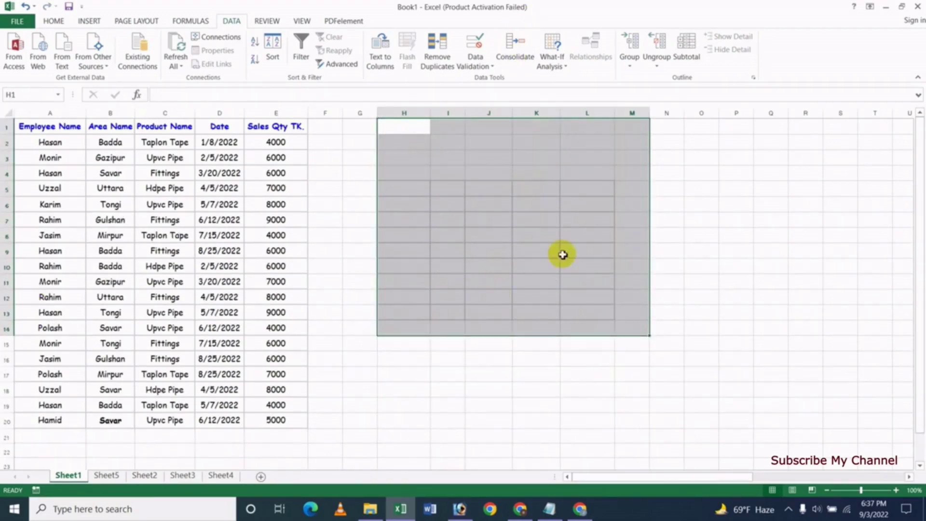
pyautogui.click(530, 227)
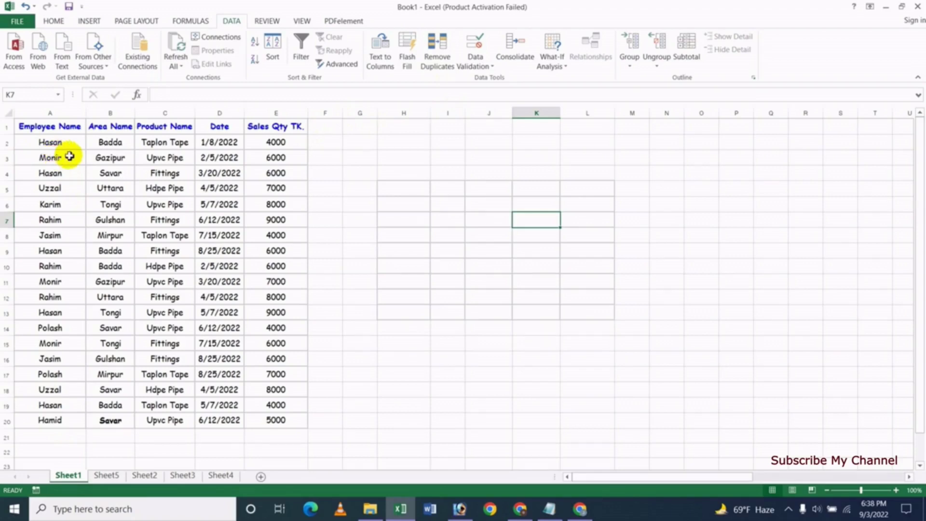
pyautogui.moveTo(46, 127); pyautogui.dragTo(264, 418)
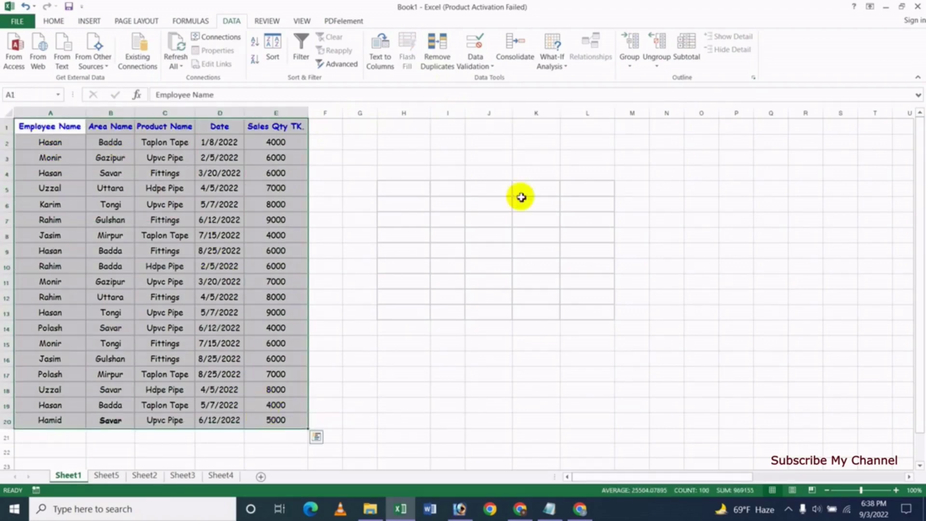
pyautogui.click(438, 62)
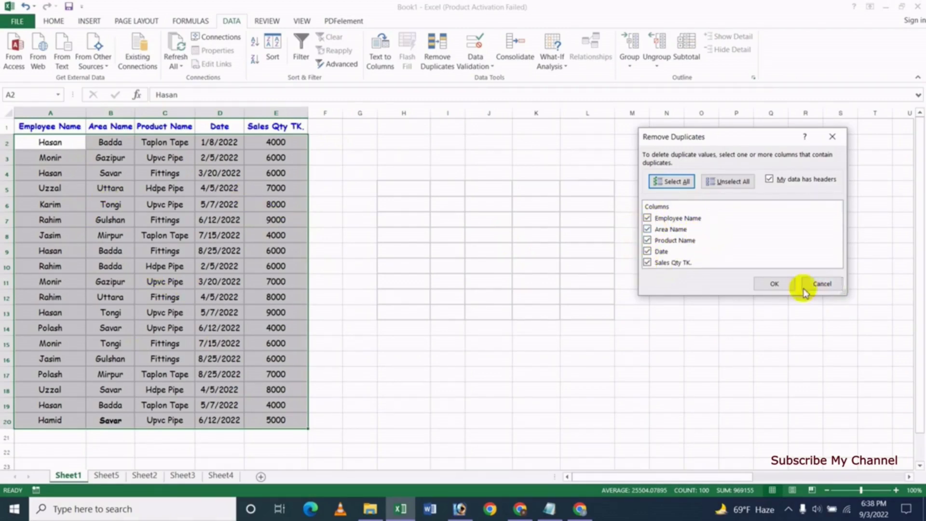
pyautogui.click(774, 283)
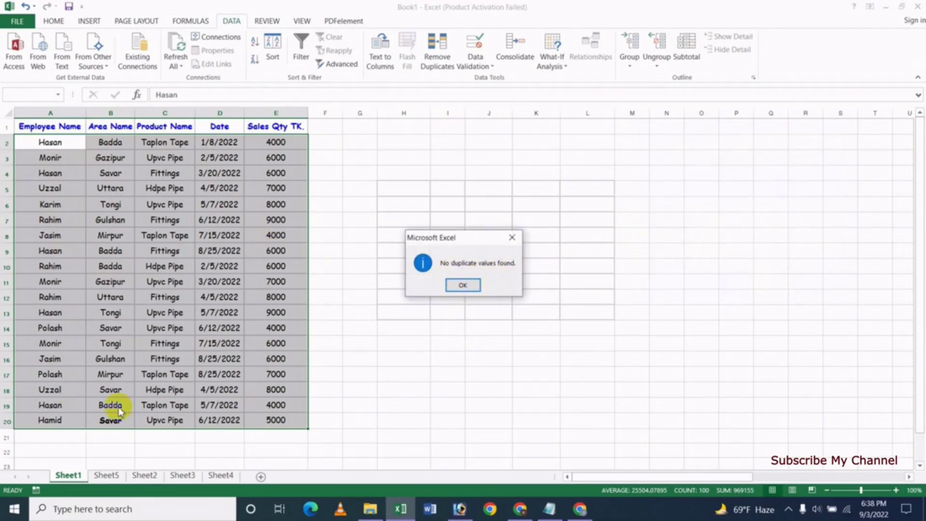
pyautogui.click(462, 284)
pyautogui.click(437, 57)
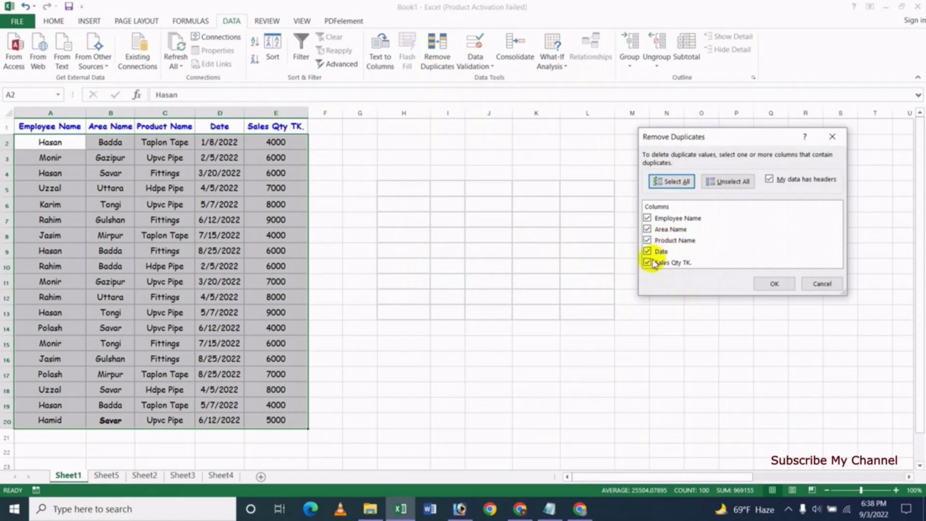
pyautogui.click(648, 240)
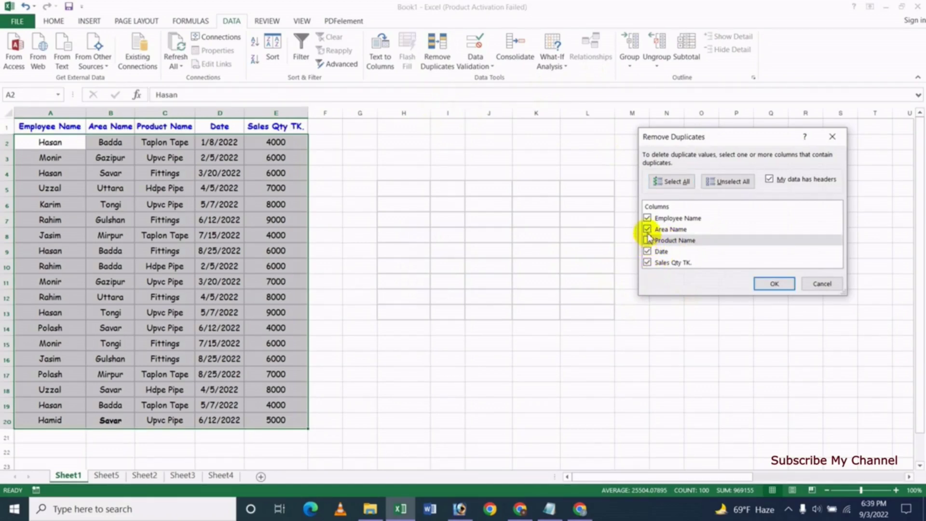
pyautogui.click(647, 229)
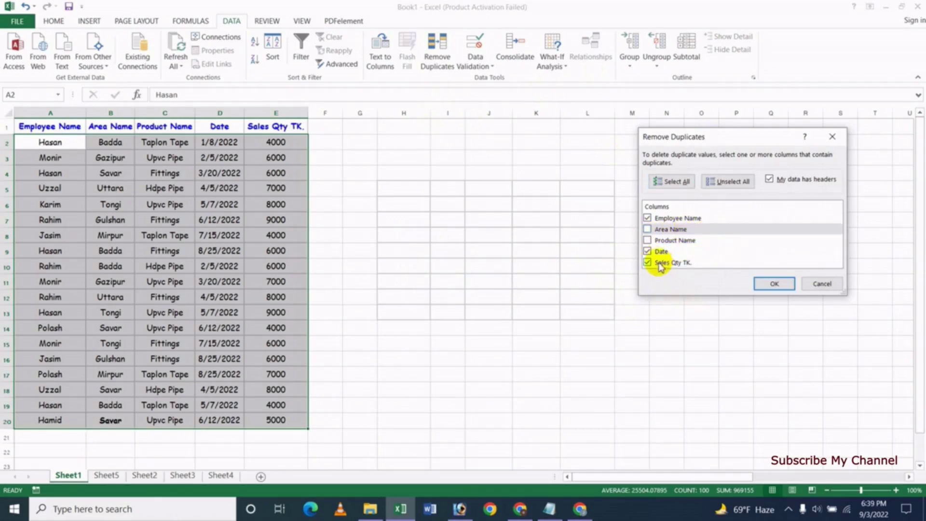
pyautogui.click(647, 252)
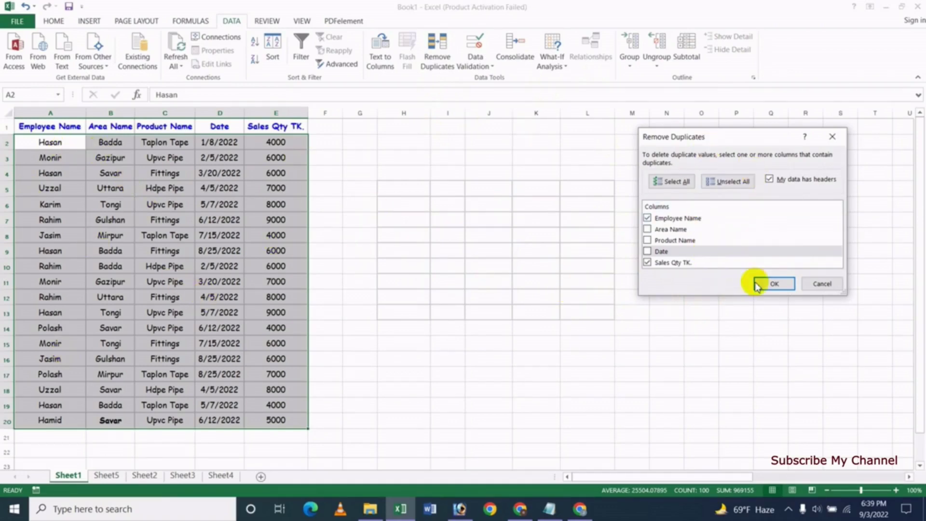
pyautogui.click(773, 284)
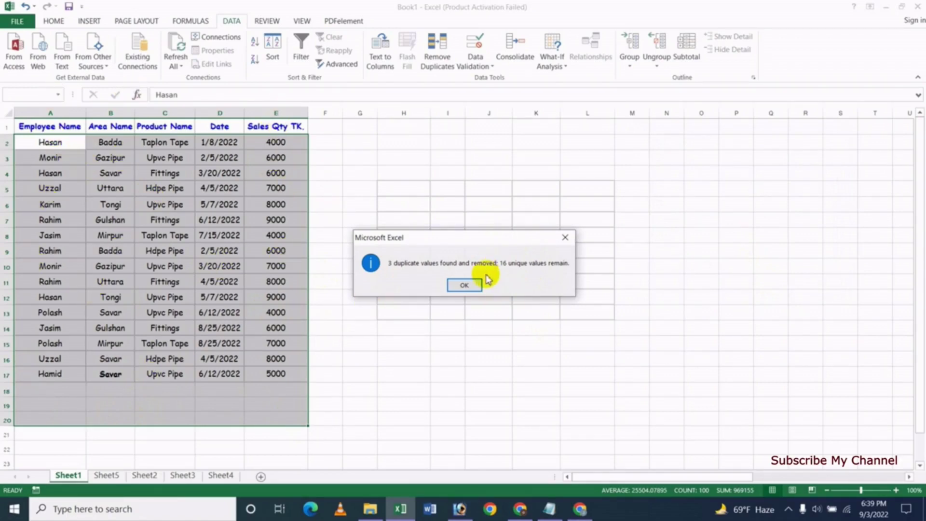
pyautogui.click(467, 287)
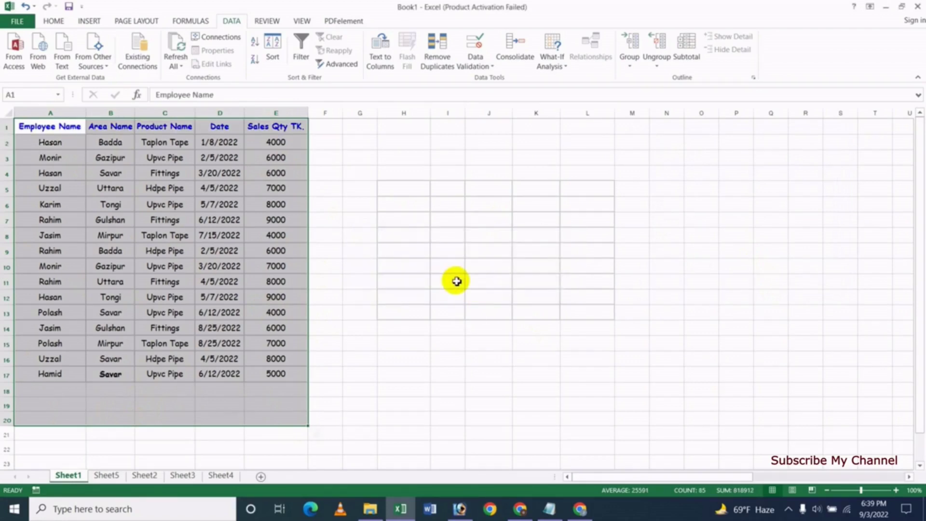
pyautogui.hotkey('ctrl', 'z')
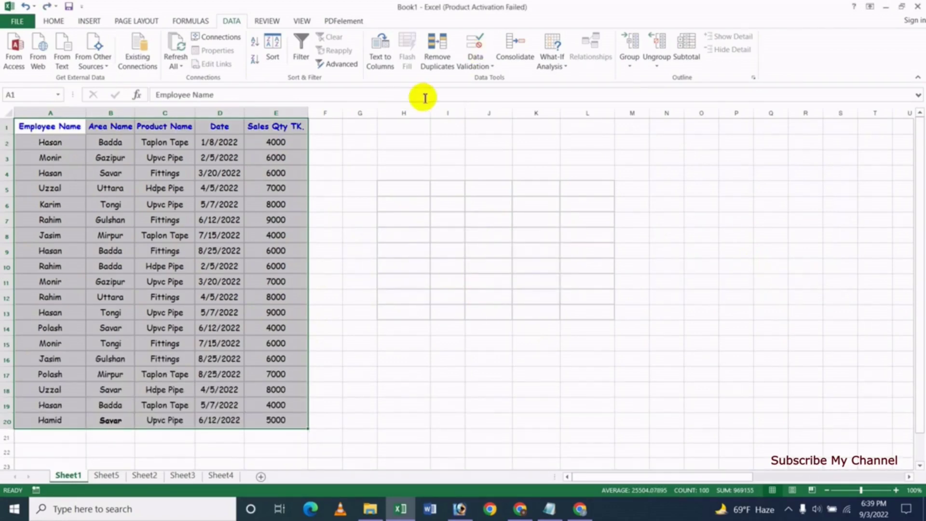
# - Remove duplicate rows by Employee Name only, leaving eight unique employee rows
pyautogui.click(437, 51)
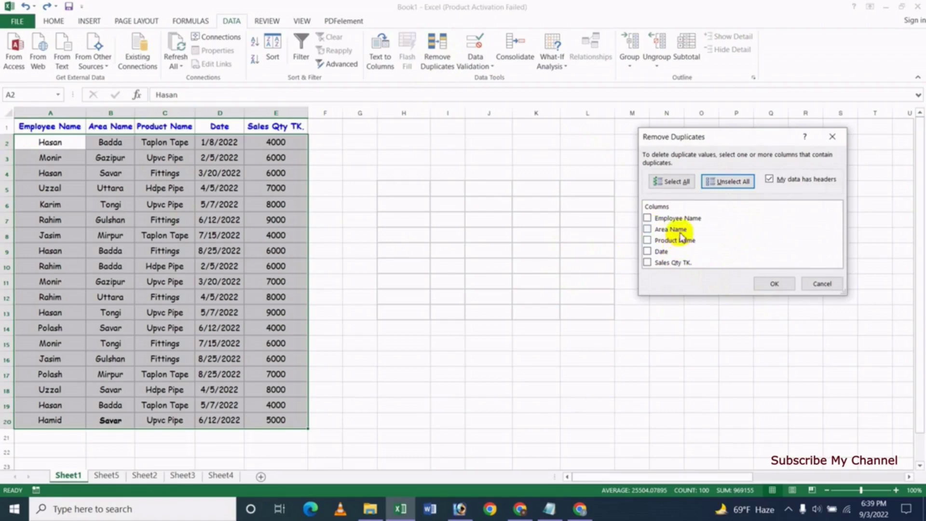
pyautogui.click(647, 218)
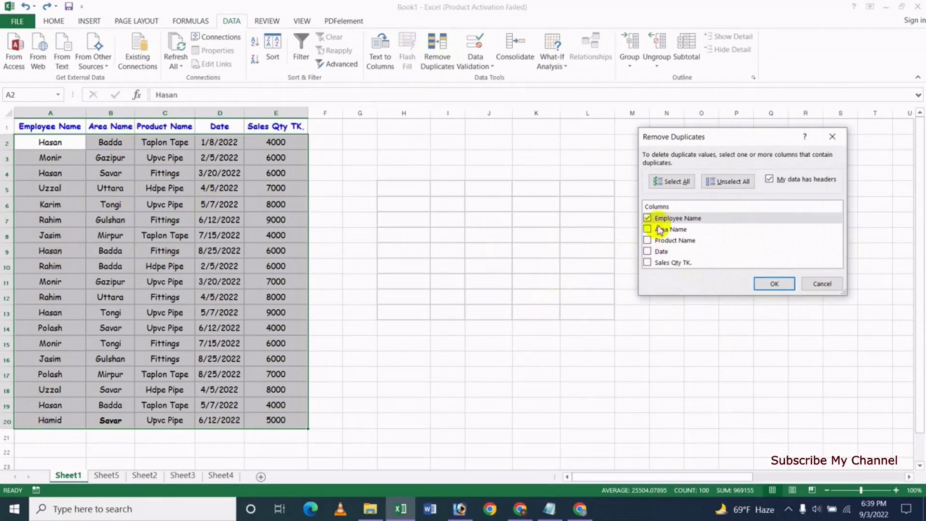
pyautogui.click(775, 285)
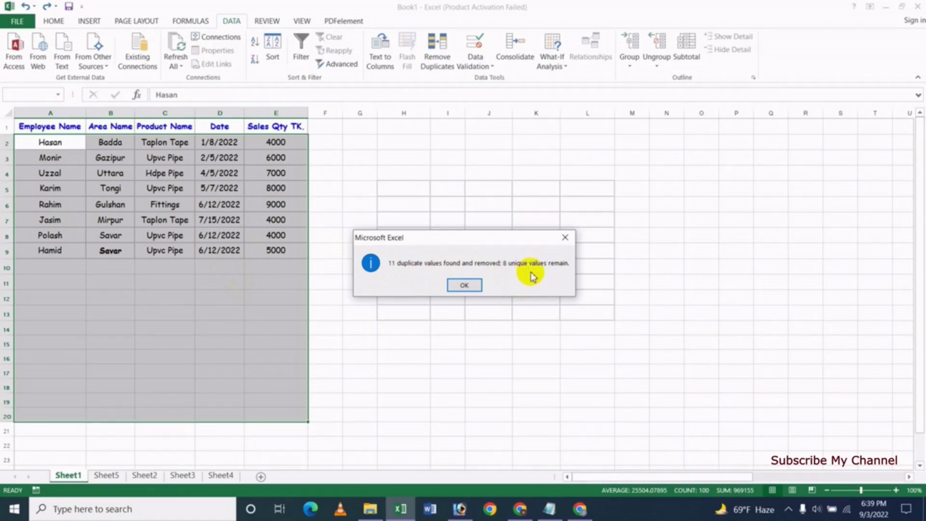
pyautogui.click(464, 285)
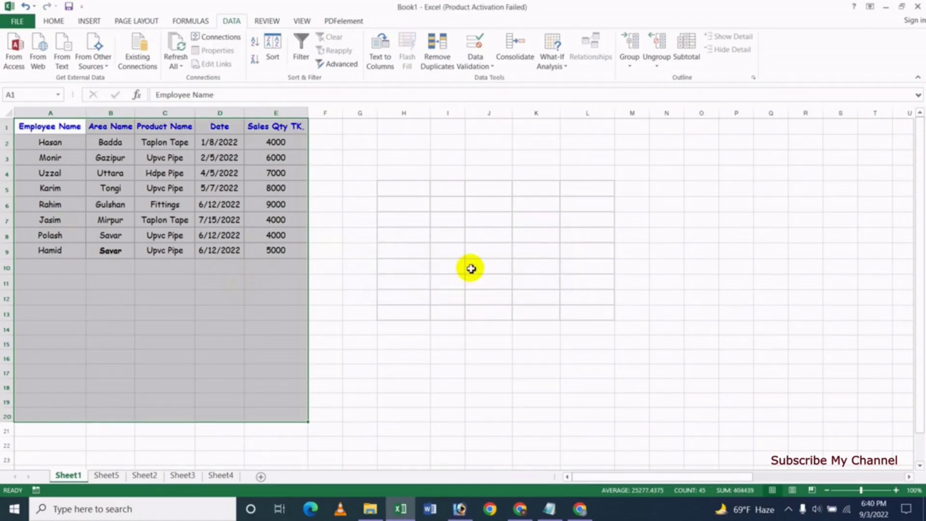
pyautogui.click(472, 268)
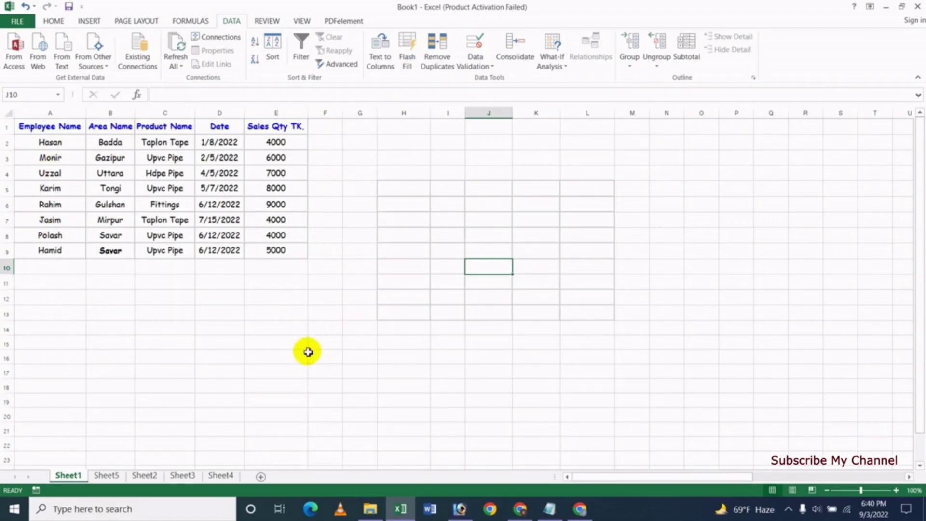
# - Undo the duplicate removal to restore all 19 rows, and set H5:L13 to No Border
pyautogui.hotkey('ctrl', 'z')
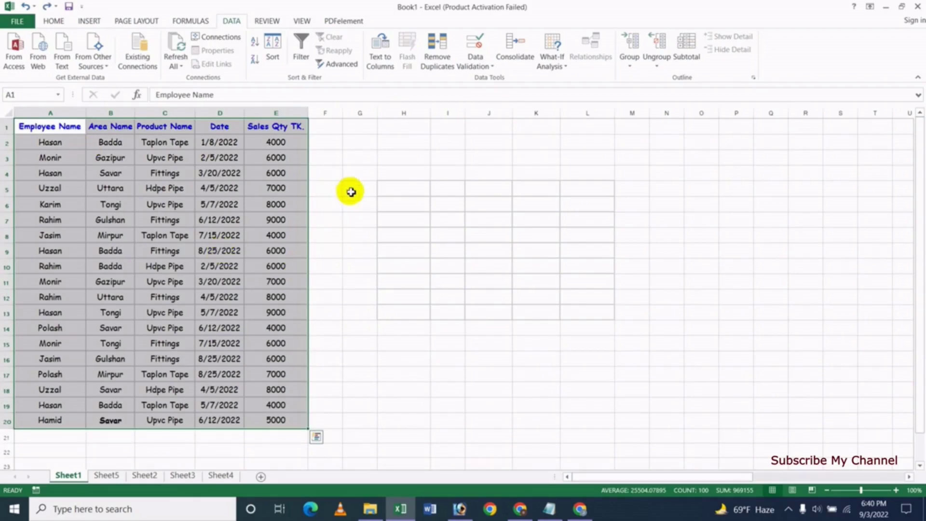
pyautogui.click(362, 183)
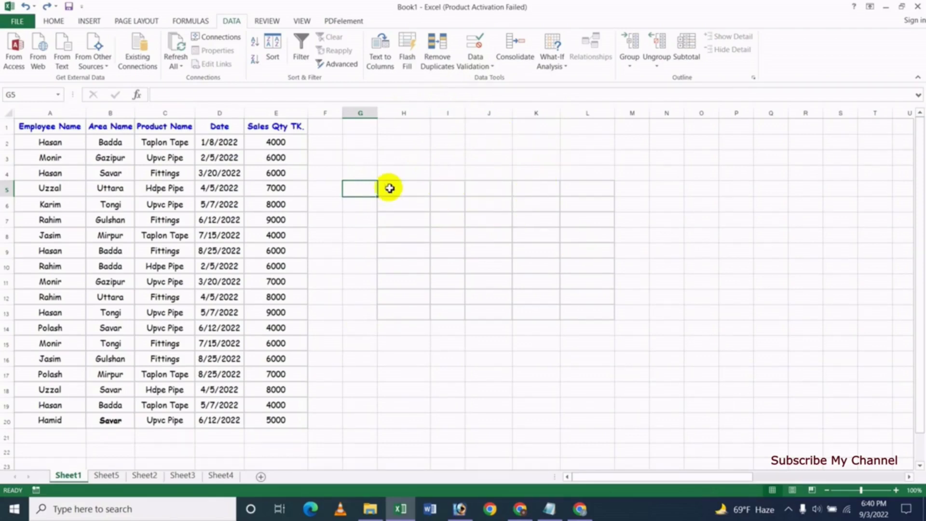
pyautogui.moveTo(389, 188); pyautogui.dragTo(584, 311)
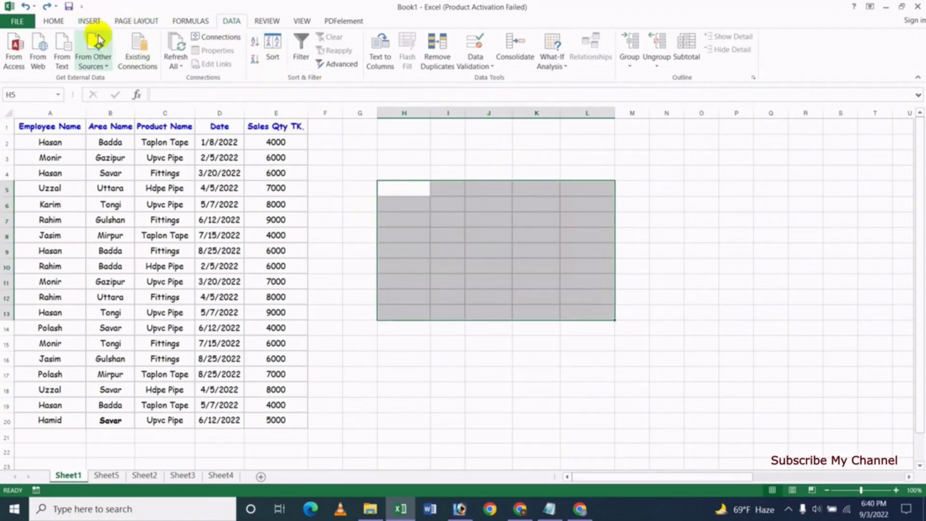
pyautogui.click(90, 21)
pyautogui.click(54, 21)
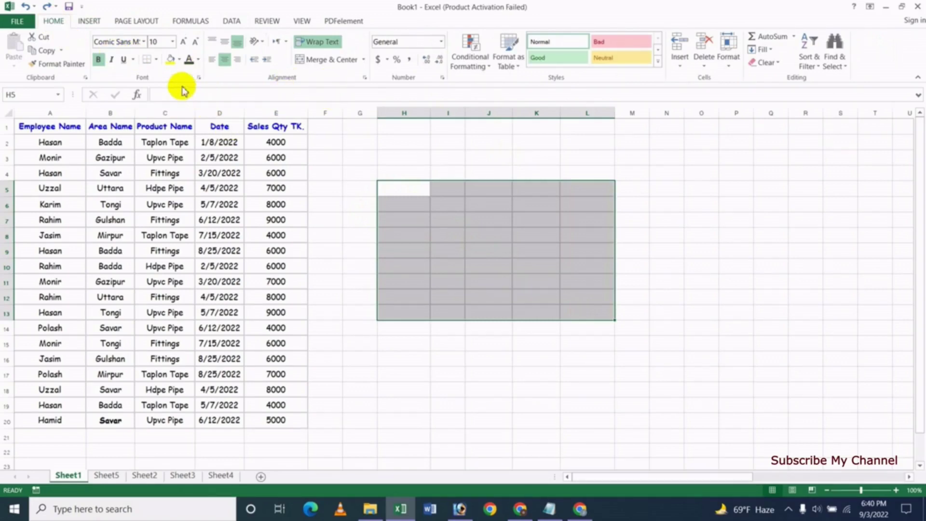
pyautogui.click(155, 62)
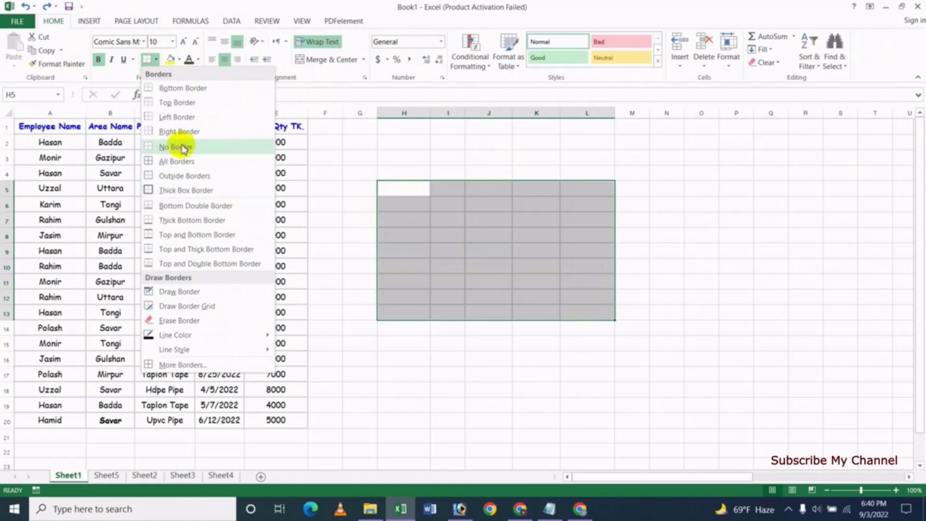
pyautogui.click(182, 146)
pyautogui.click(488, 281)
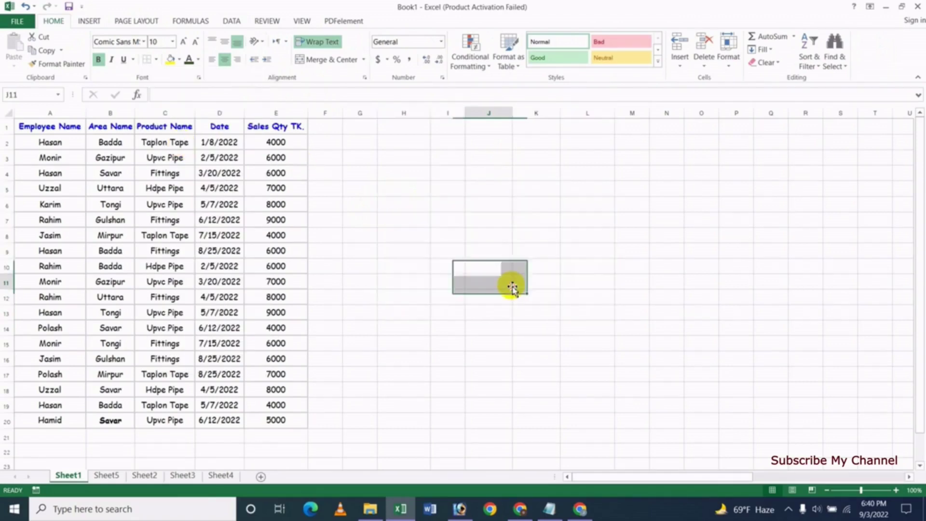
pyautogui.click(232, 21)
# - Add the headings name in H2, mobile no in I2 and amount in K2
pyautogui.click(425, 224)
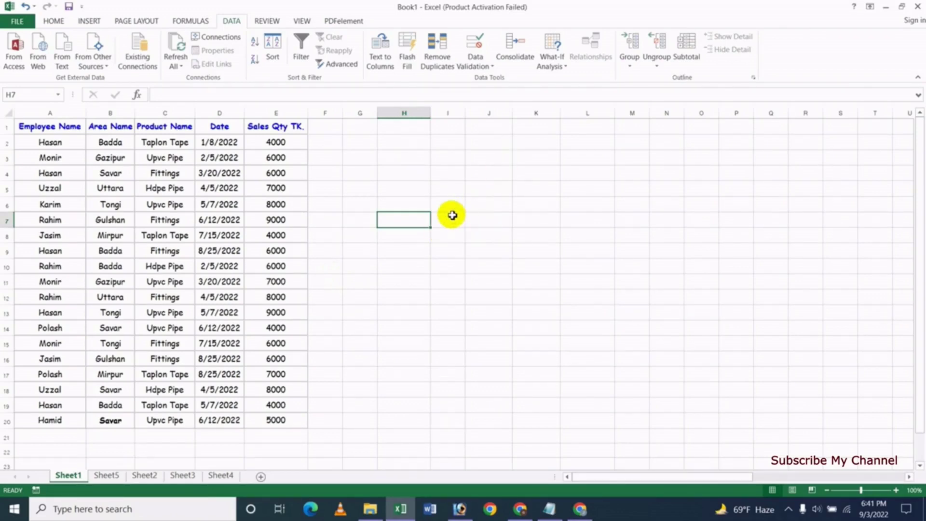
pyautogui.click(413, 144)
pyautogui.write('name')
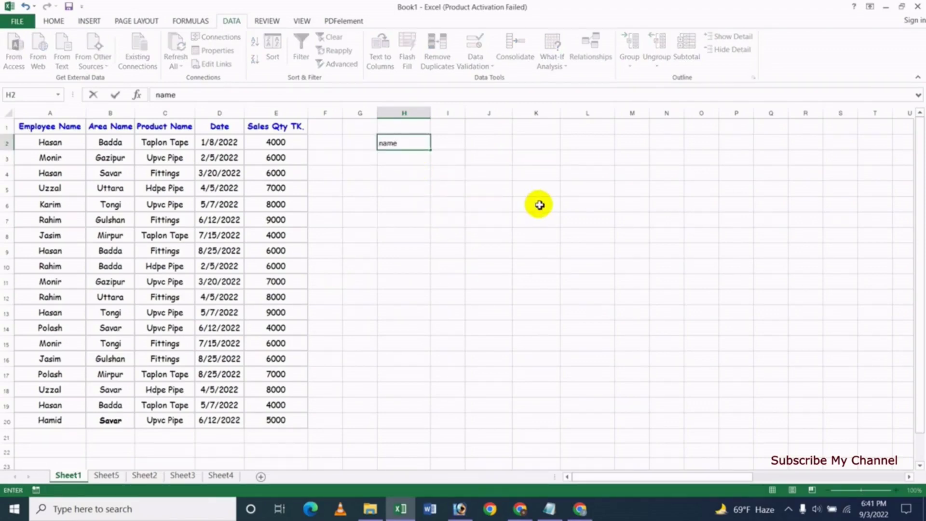
pyautogui.press('Tab')
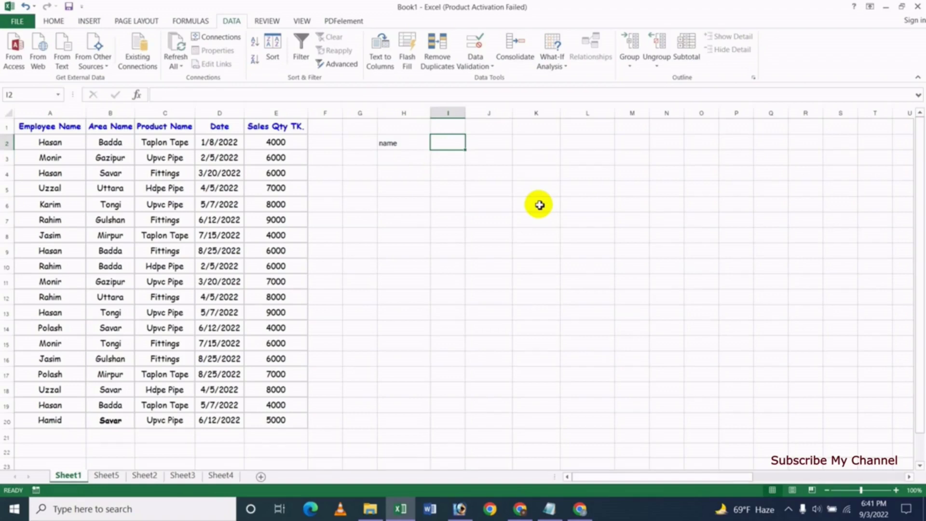
pyautogui.write('mobile')
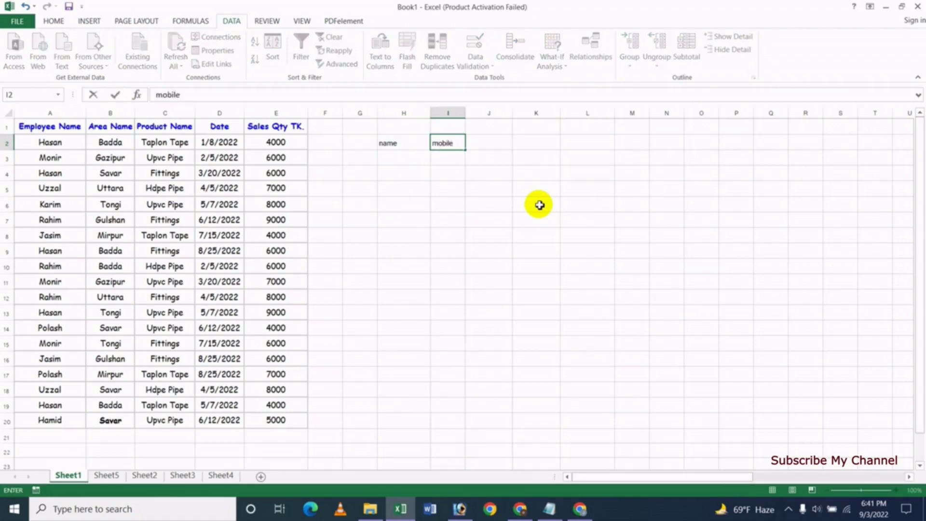
pyautogui.press('BackSpace')
pyautogui.press('BackSpace')
pyautogui.press('BackSpace')
pyautogui.press('BackSpace')
pyautogui.press('BackSpace')
pyautogui.press('BackSpace')
pyautogui.write('mobile n')
pyautogui.press('Tab')
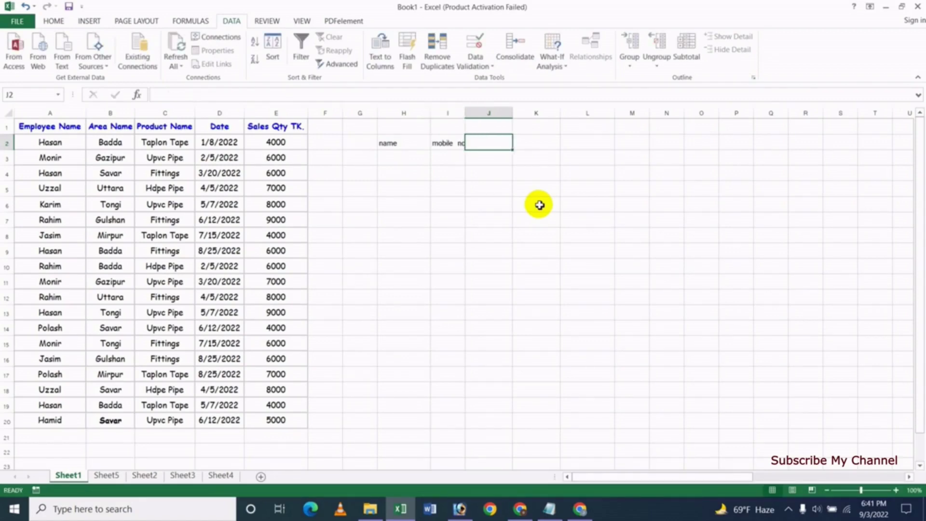
pyautogui.press('Tab')
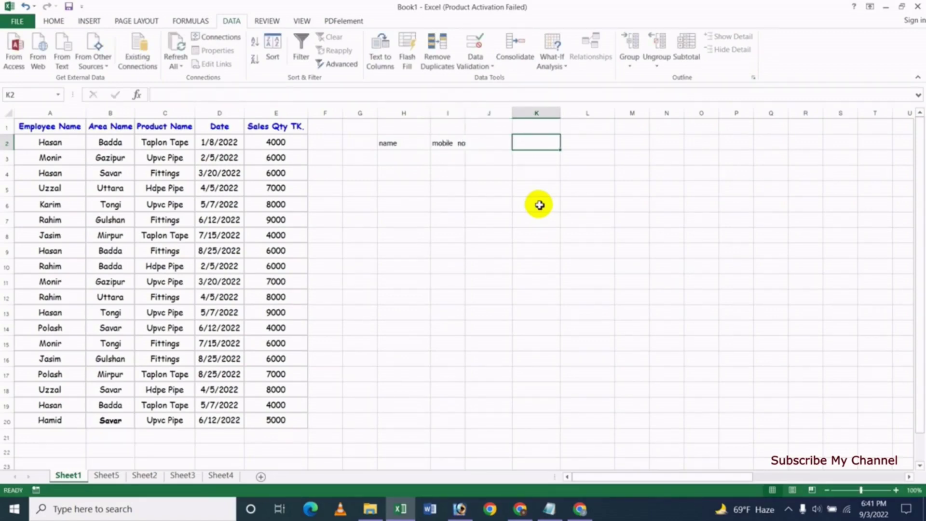
pyautogui.write('amount')
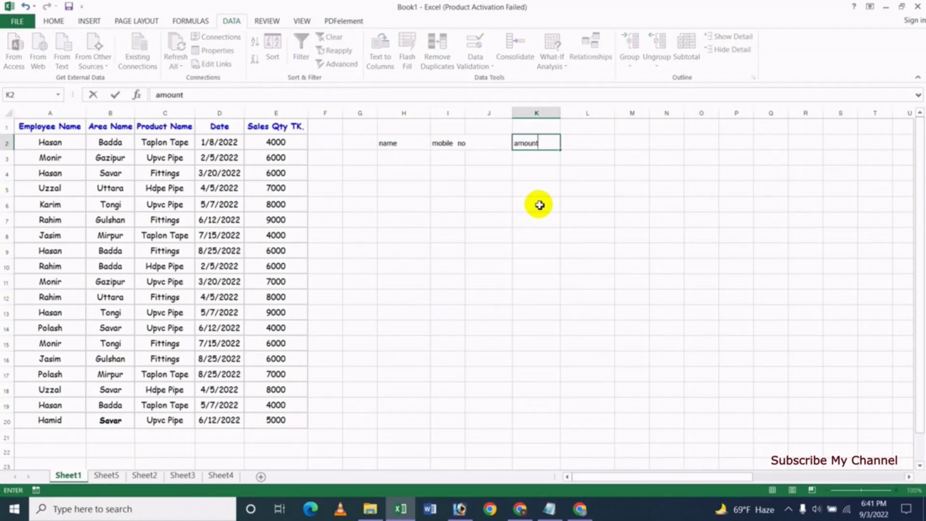
pyautogui.press('Return')
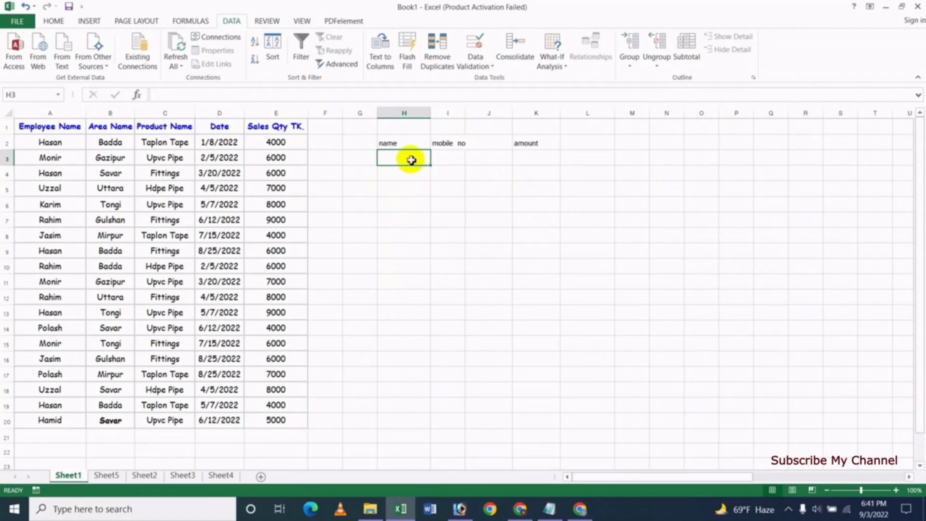
# - Restrict H3:H14 to text lengths between 5 and 10 characters with Data Validation
pyautogui.moveTo(412, 159); pyautogui.dragTo(412, 328)
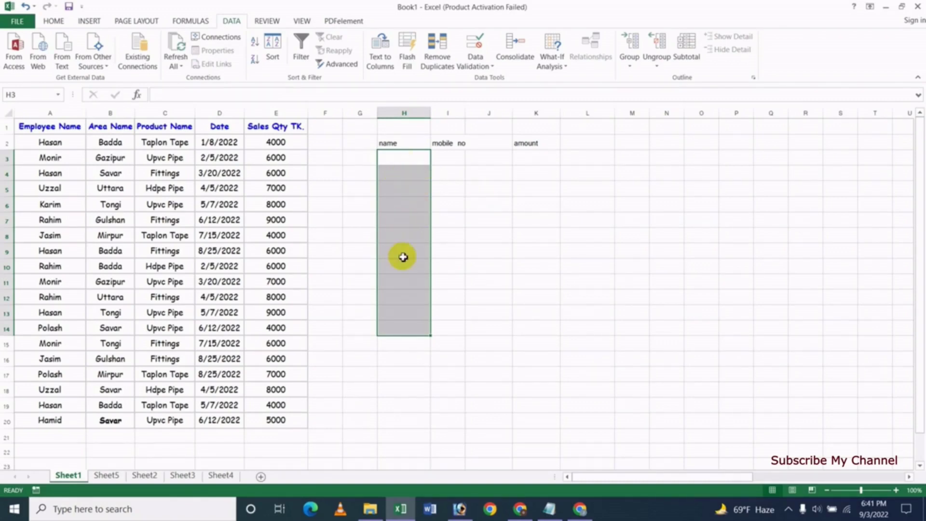
pyautogui.click(490, 67)
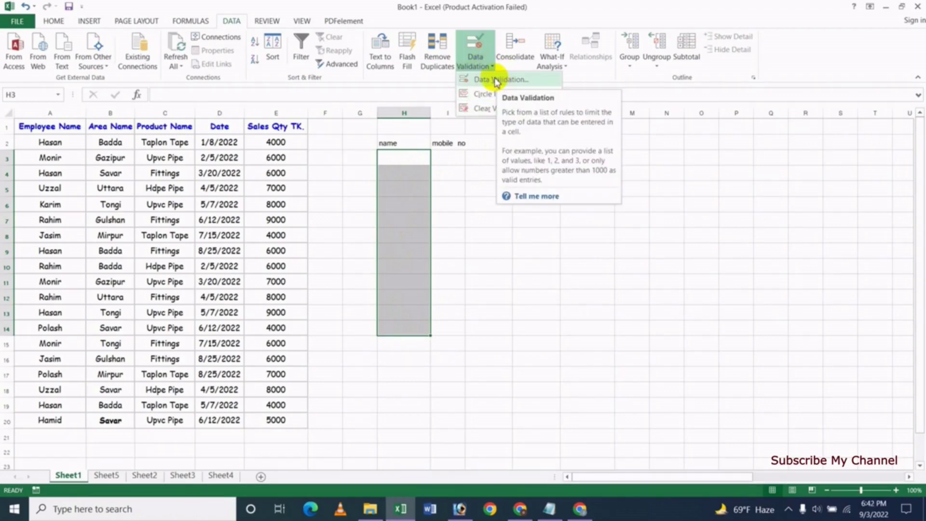
pyautogui.click(497, 81)
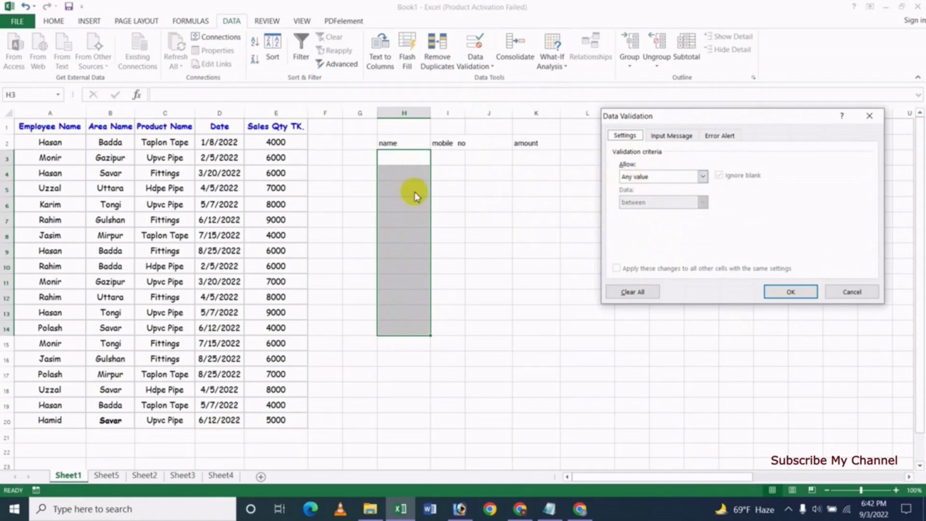
pyautogui.click(702, 177)
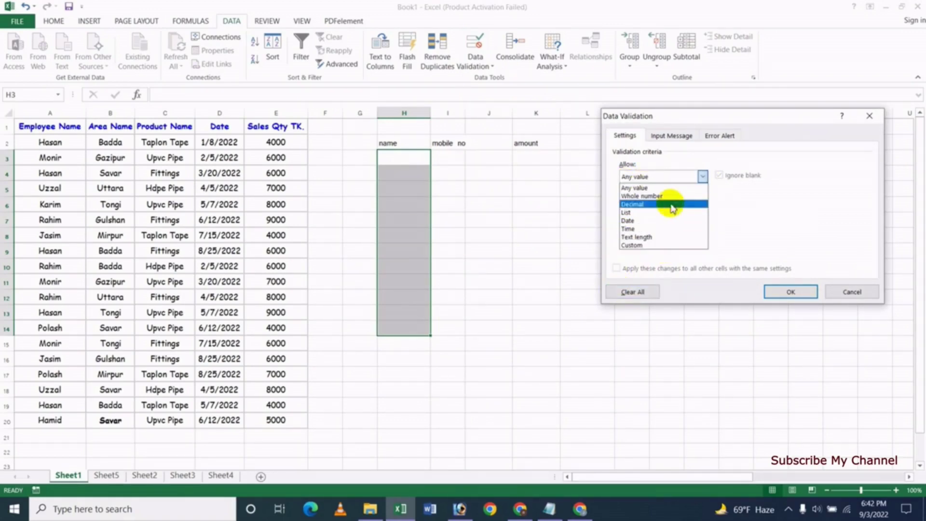
pyautogui.click(651, 238)
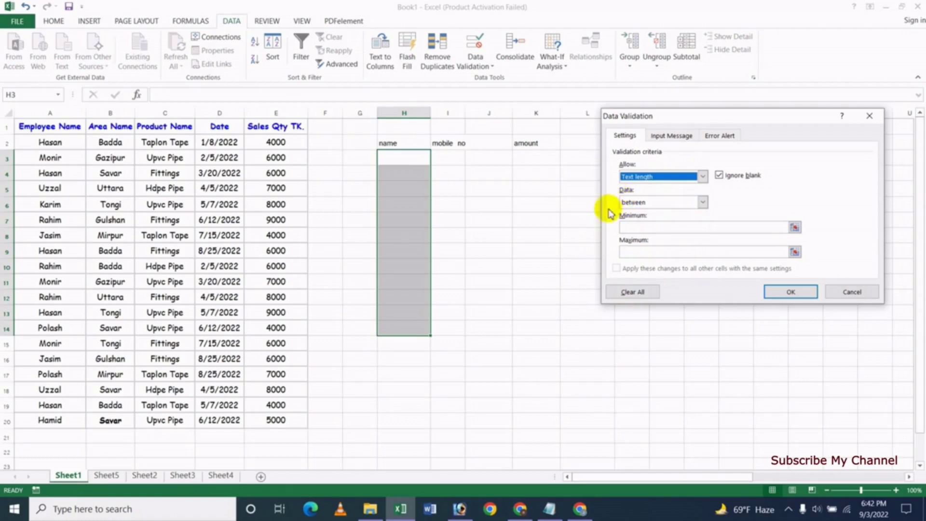
pyautogui.click(702, 203)
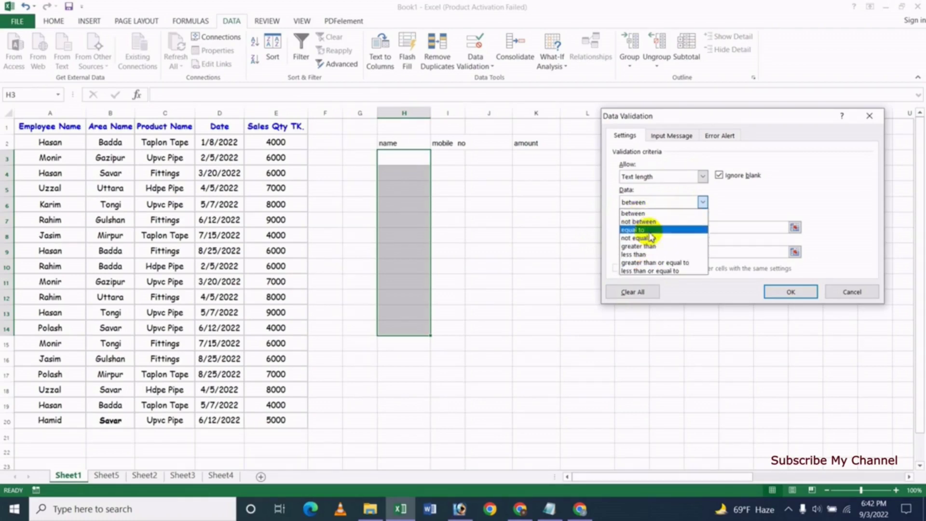
pyautogui.click(604, 205)
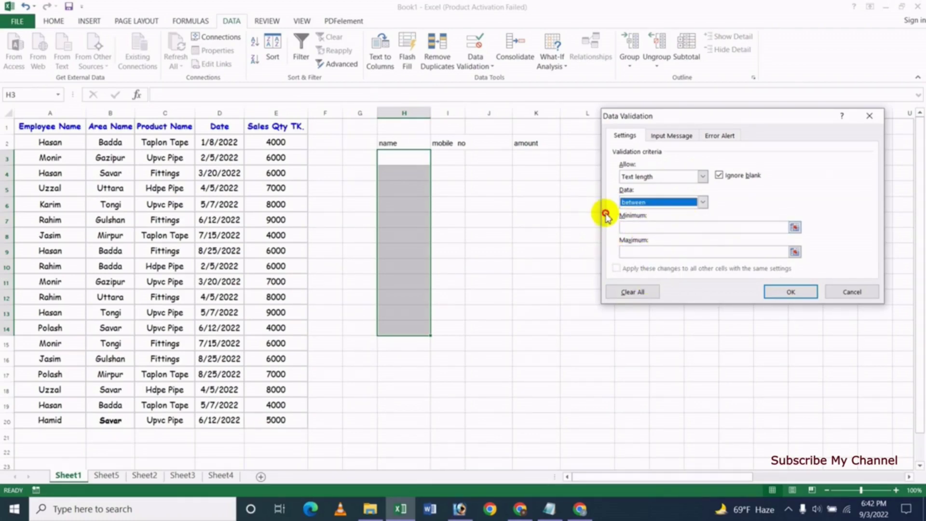
pyautogui.click(658, 228)
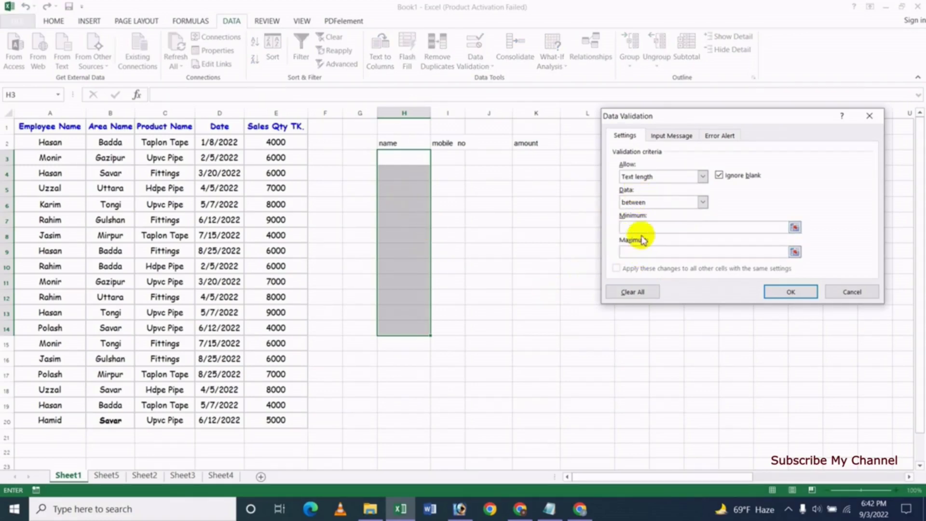
pyautogui.write('5')
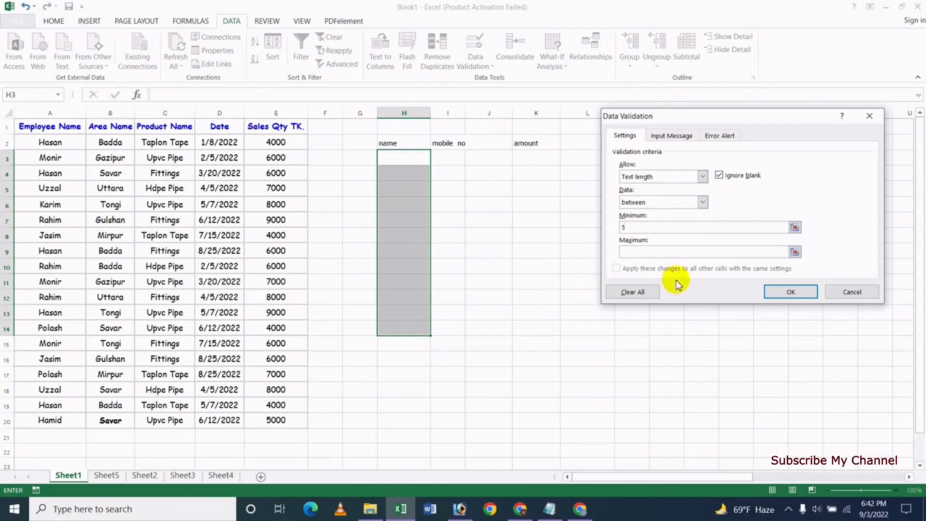
pyautogui.click(652, 253)
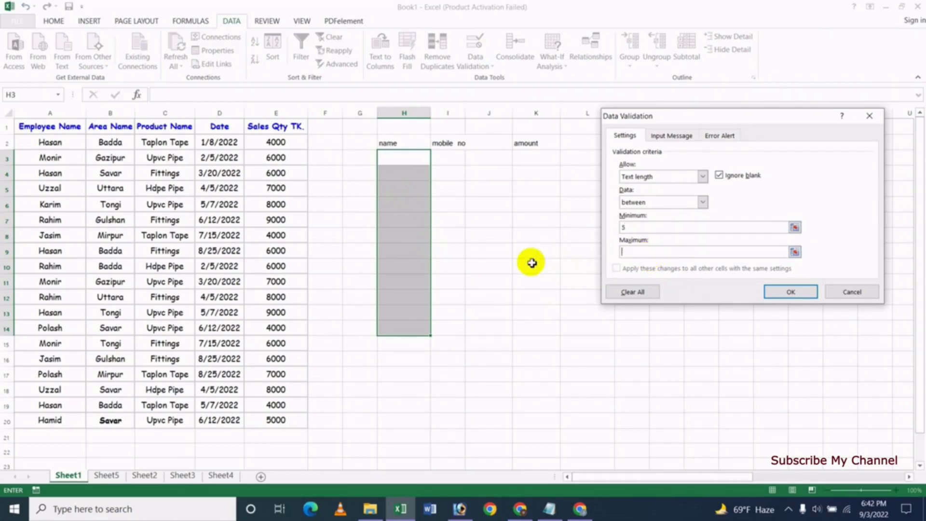
pyautogui.write('10')
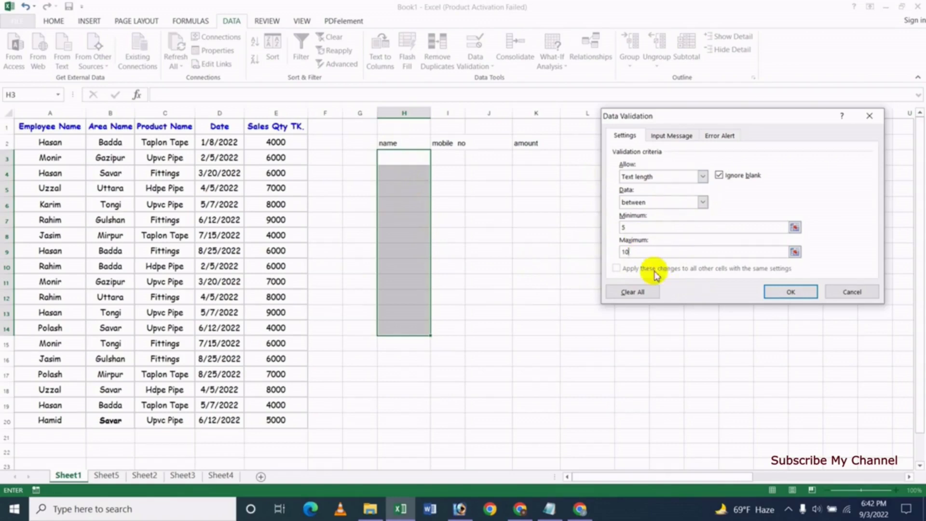
pyautogui.click(778, 293)
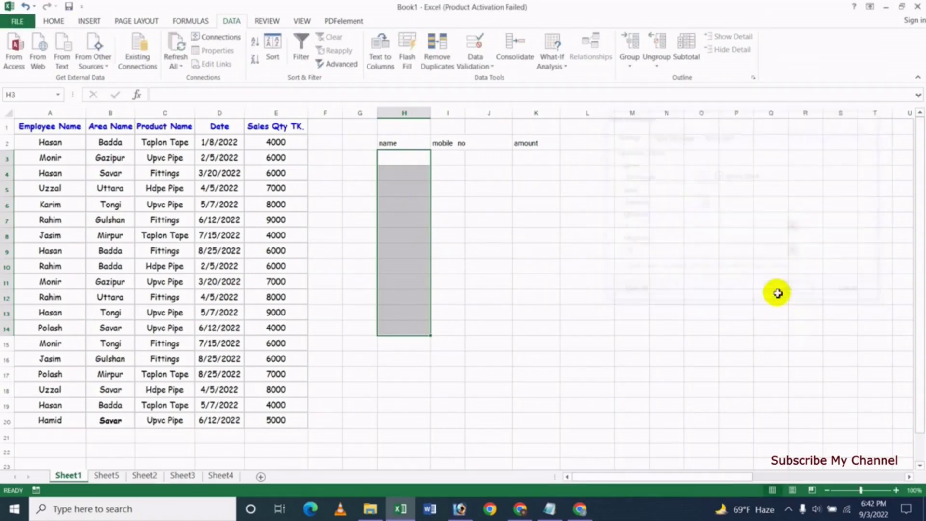
pyautogui.click(400, 166)
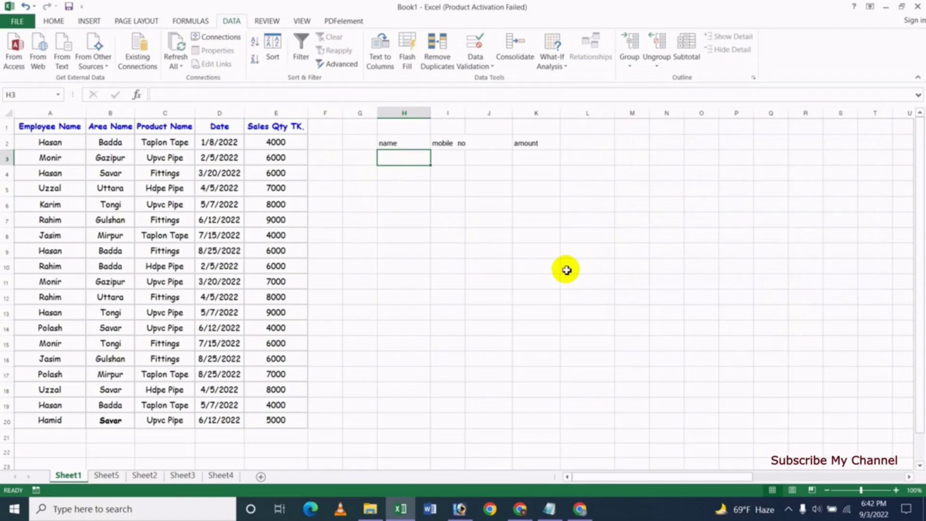
# - In H3, a too-short name is rejected and cancelled, then a five-letter student name is accepted
pyautogui.write('j')
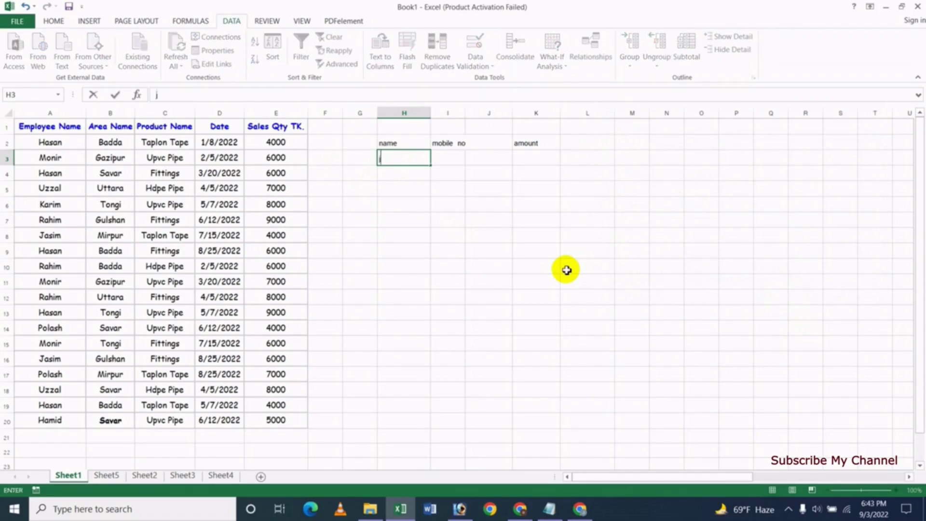
pyautogui.write('as')
pyautogui.press('Return')
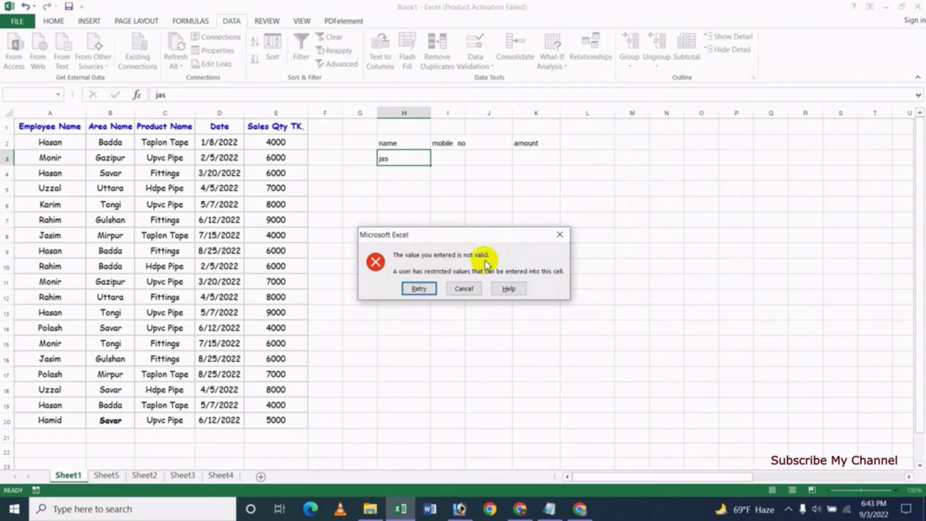
pyautogui.click(456, 290)
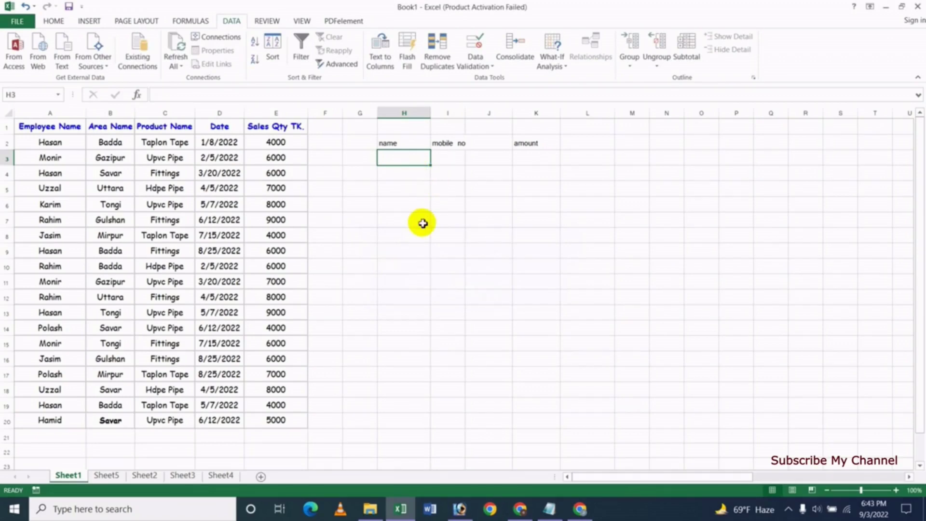
pyautogui.write('jasim')
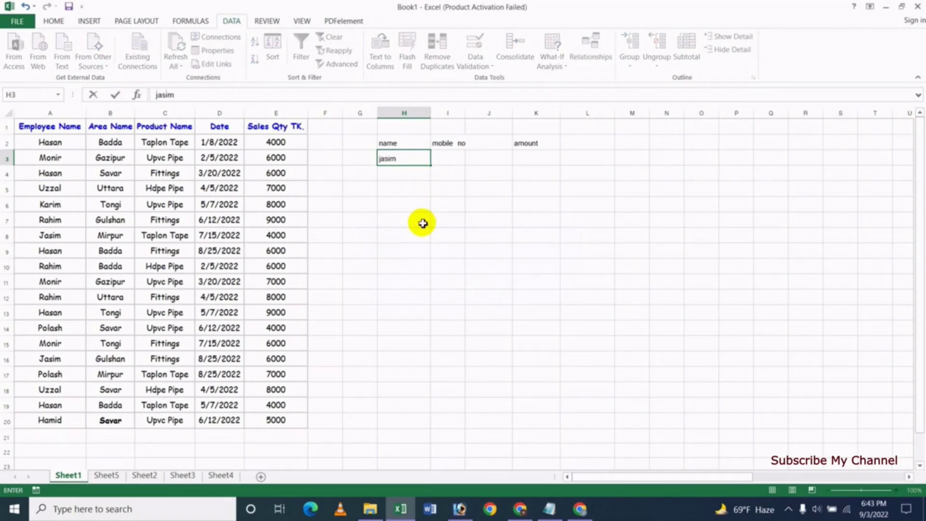
pyautogui.press('Return')
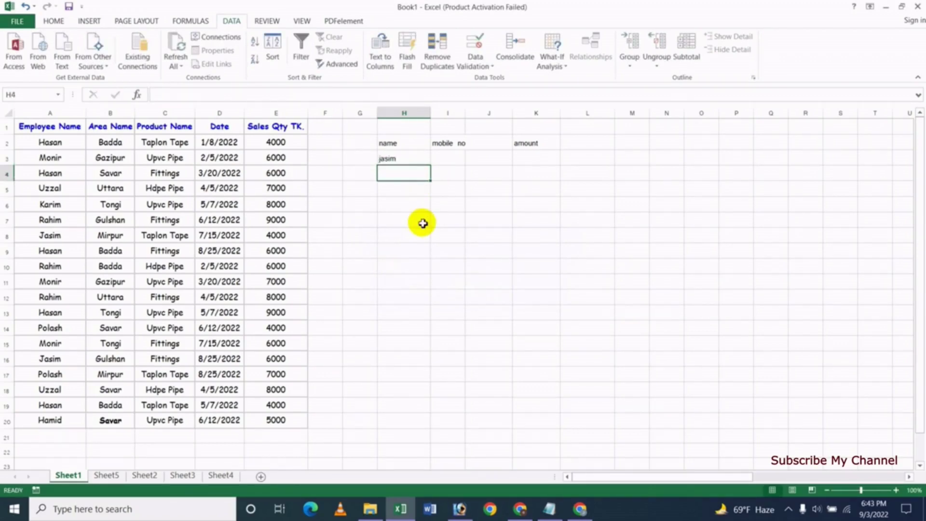
# - In H4, a short name is rejected and cancelled, then the student's full two-word name is entered
pyautogui.write('m')
pyautogui.write('on')
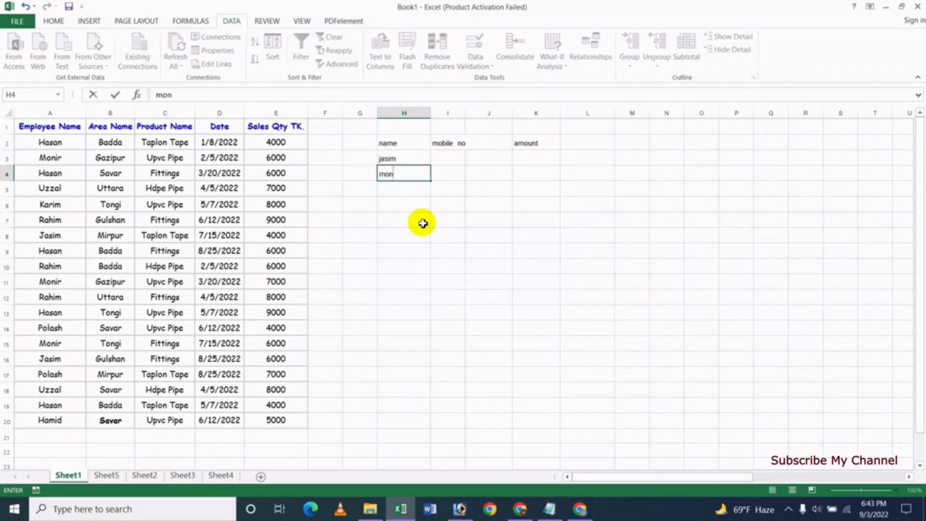
pyautogui.write('i')
pyautogui.press('Return')
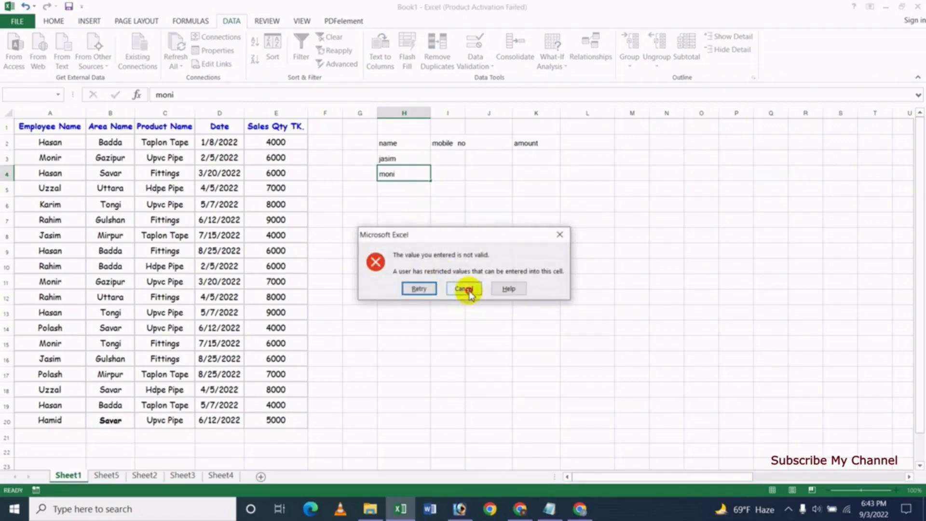
pyautogui.click(465, 288)
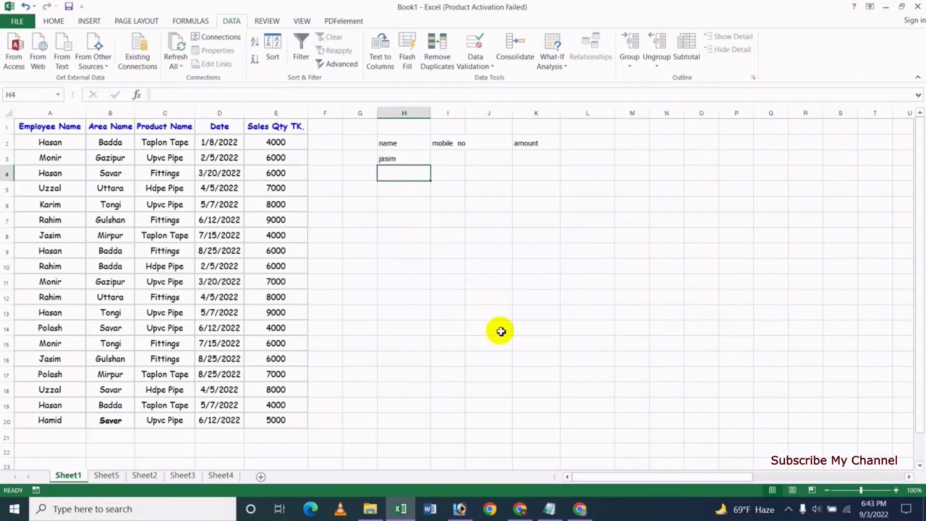
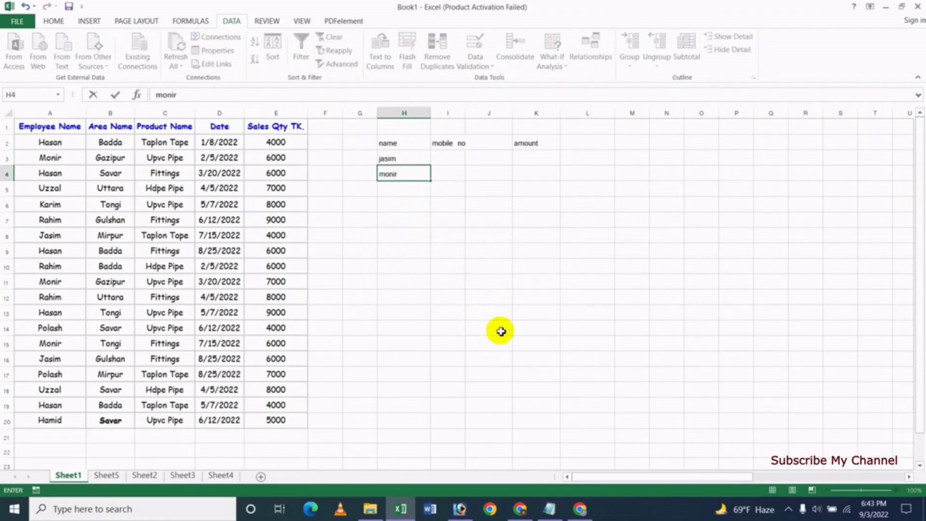
pyautogui.press('Return')
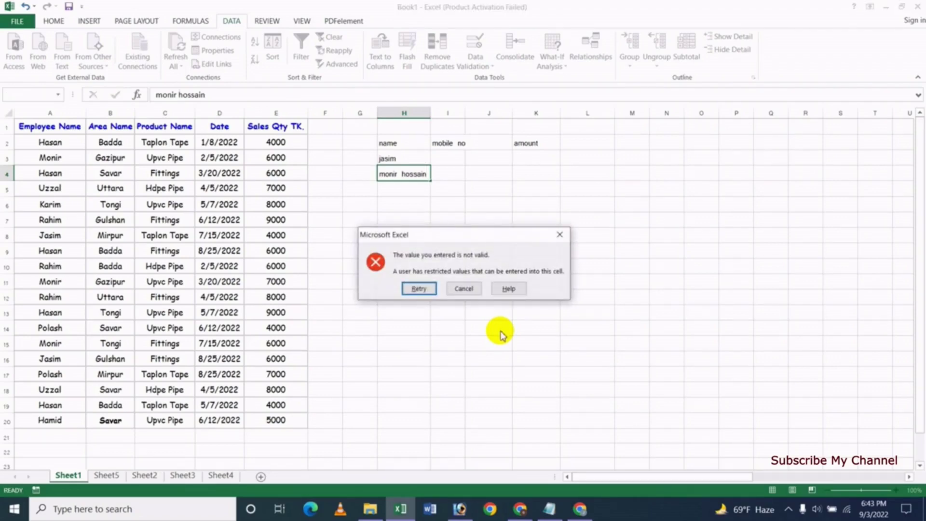
# - Cancel the rejection and enter a shortened two-word student name in H4
pyautogui.click(465, 288)
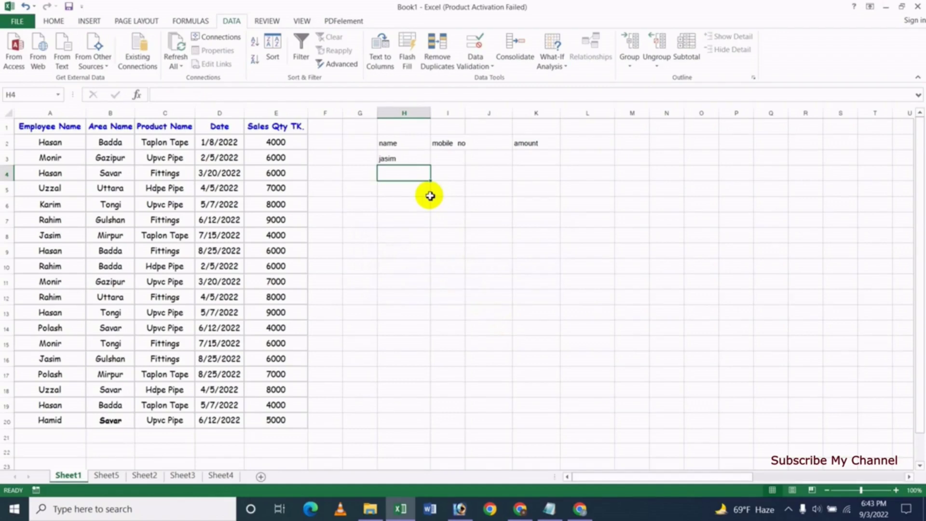
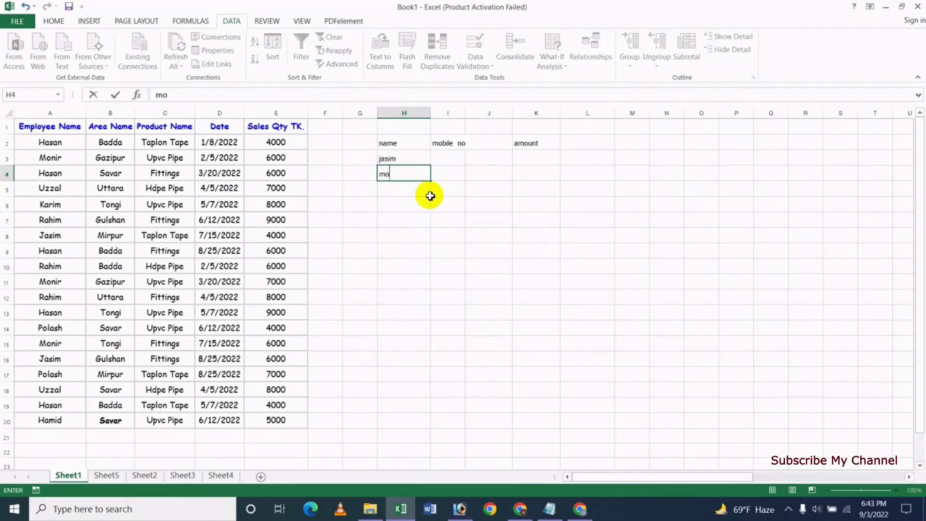
pyautogui.press('Return')
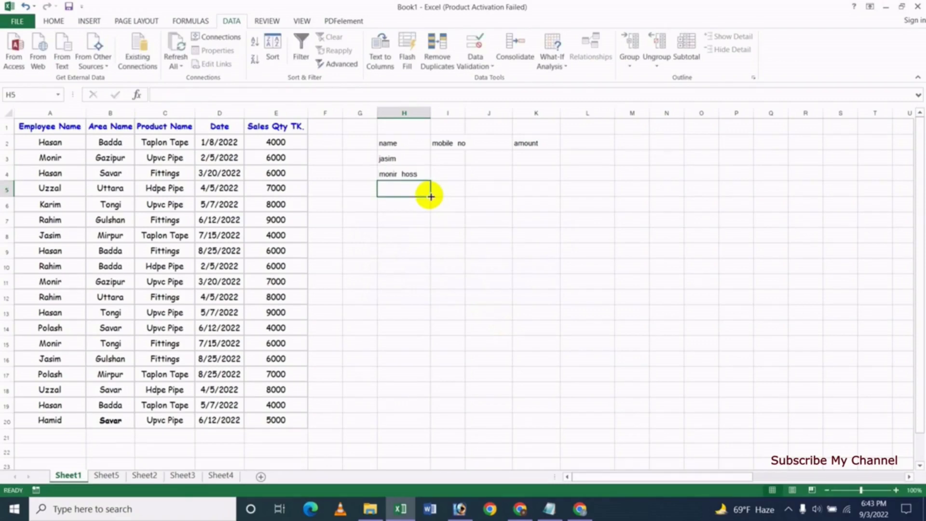
# - Test a one-letter-longer edit of H4, cancel the rejection, and reselect H3
pyautogui.press('Up')
pyautogui.press('F2')
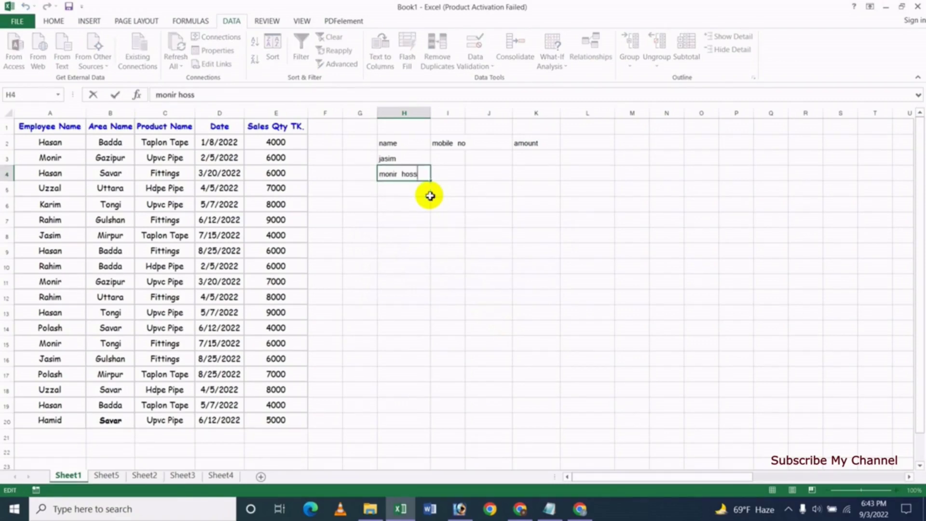
pyautogui.write('e')
pyautogui.press('Return')
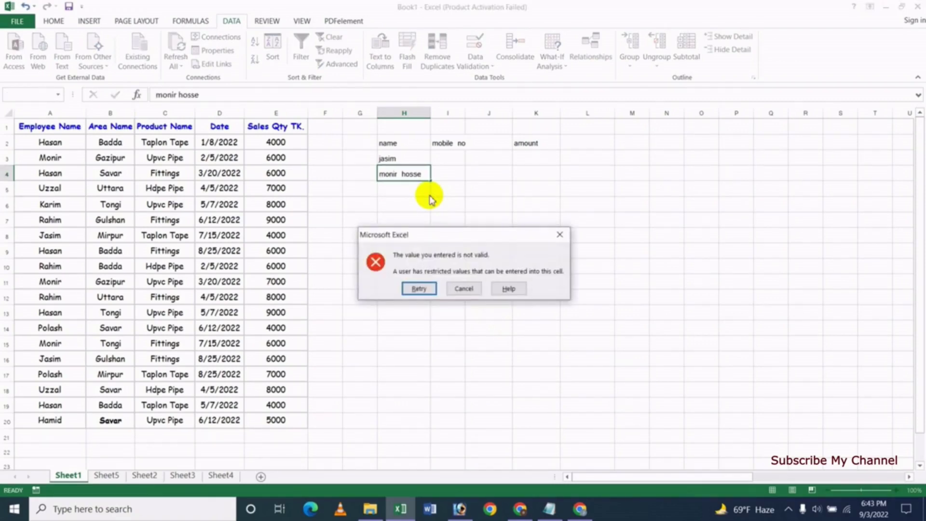
pyautogui.click(463, 288)
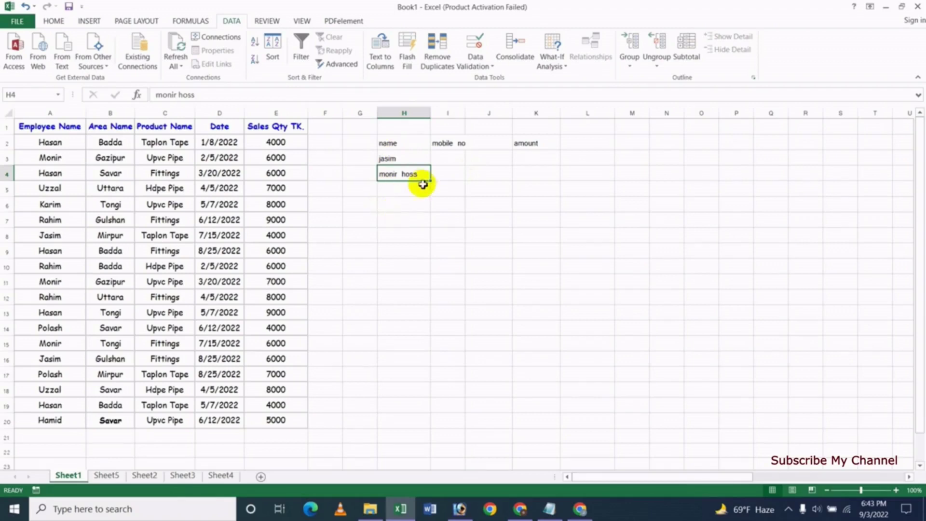
pyautogui.click(403, 158)
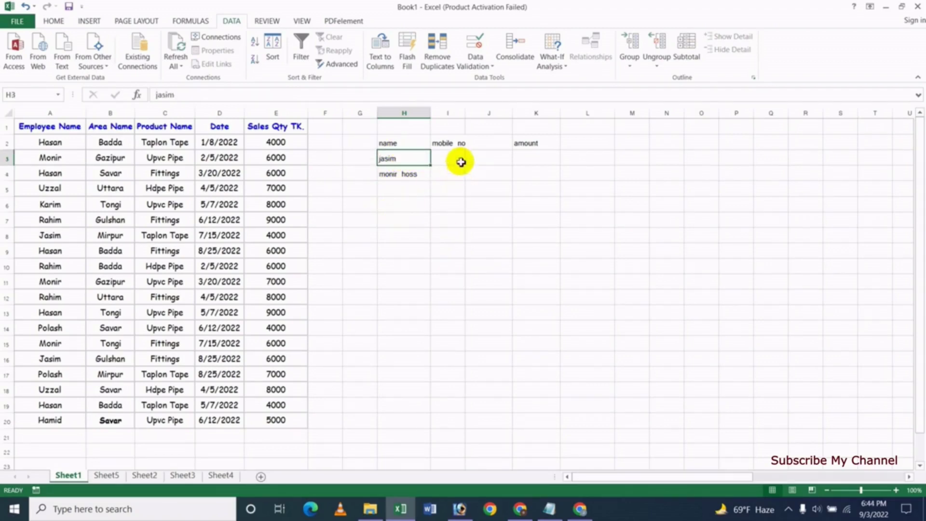
# - Widen the mobile no column and open Data Validation for I3:I14
pyautogui.moveTo(466, 114); pyautogui.dragTo(493, 114)
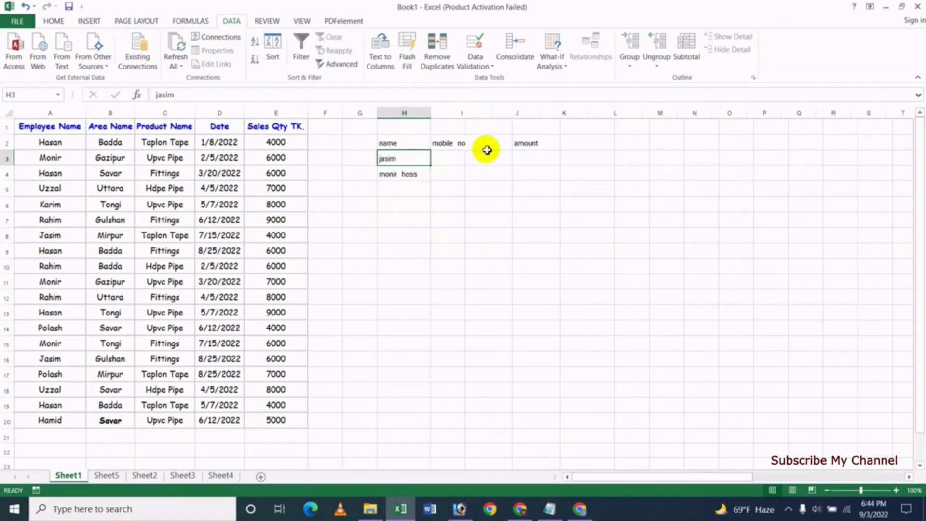
pyautogui.click(482, 200)
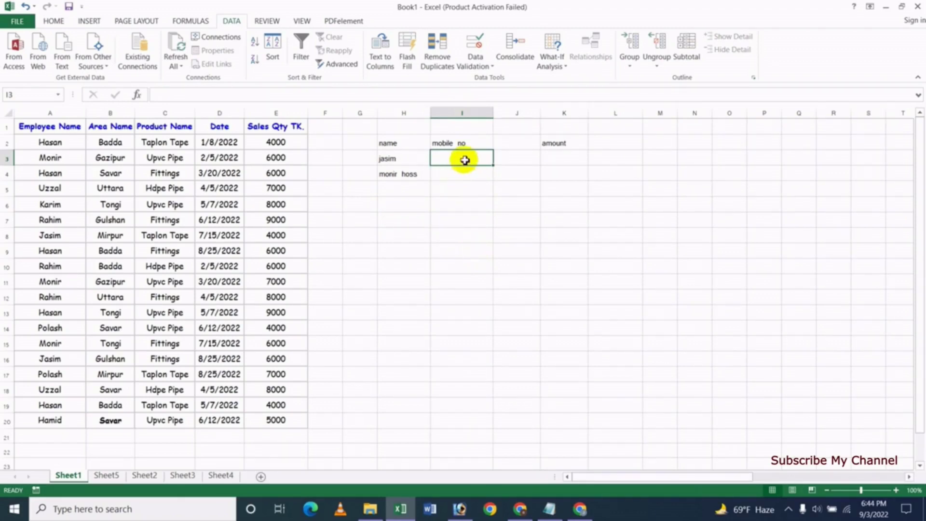
pyautogui.moveTo(463, 159); pyautogui.dragTo(472, 332)
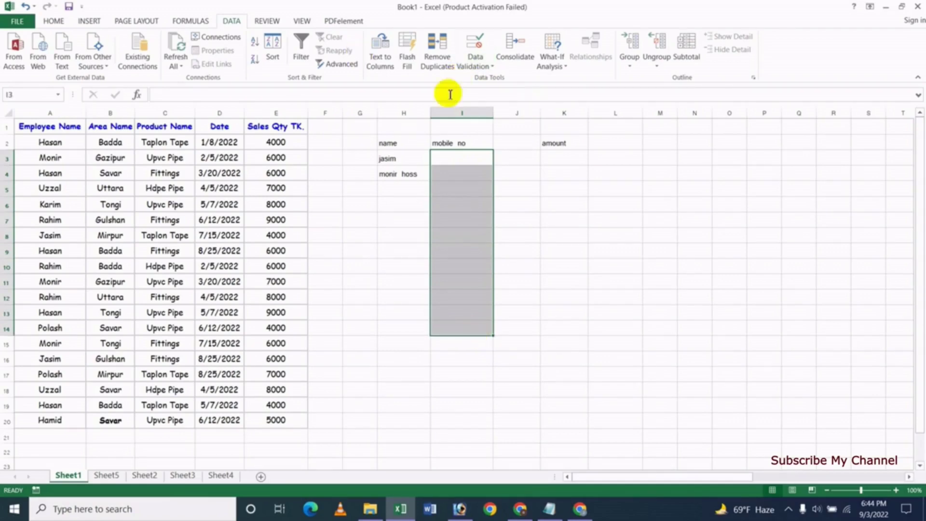
pyautogui.click(485, 65)
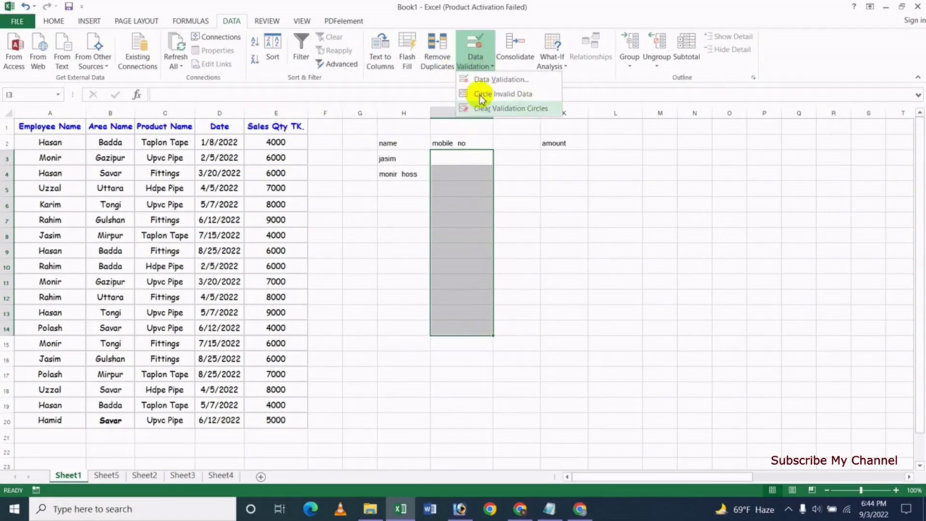
pyautogui.click(497, 80)
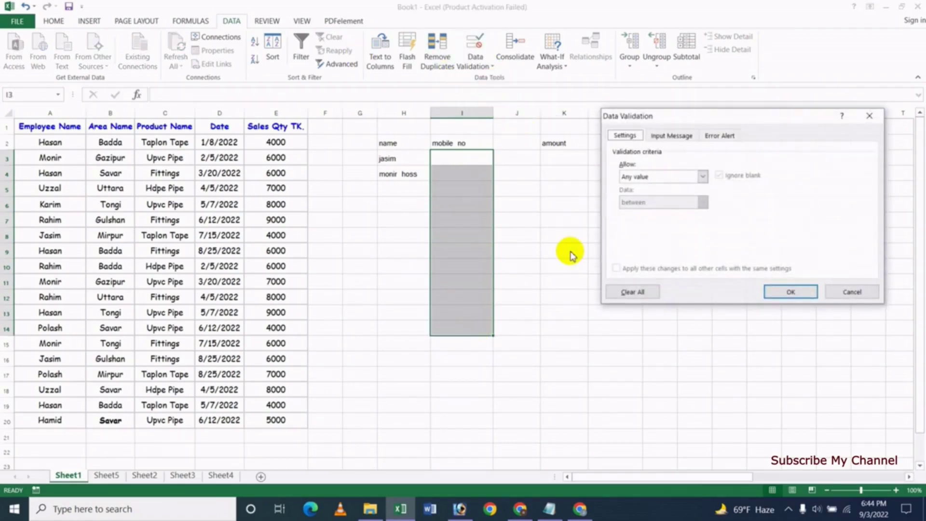
# - Set the validation to allow Whole number with the between condition
pyautogui.click(695, 182)
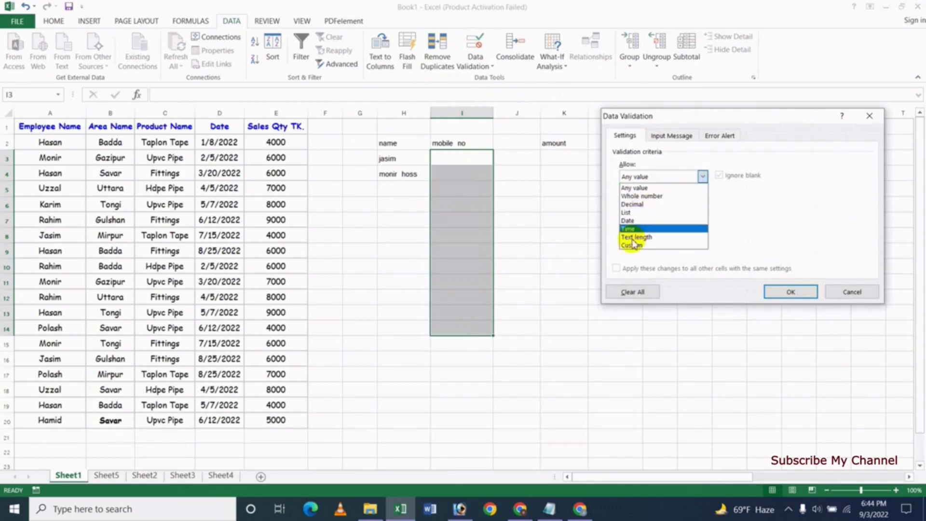
pyautogui.click(657, 197)
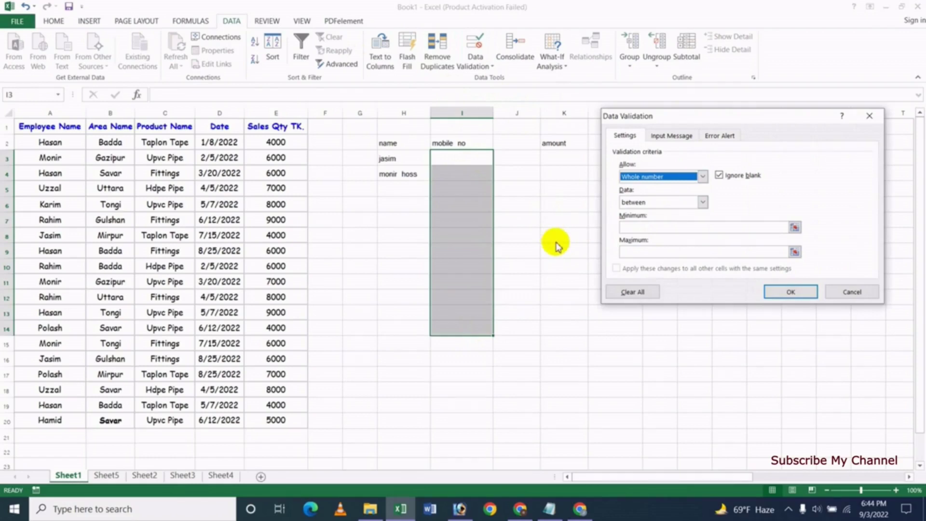
pyautogui.click(657, 202)
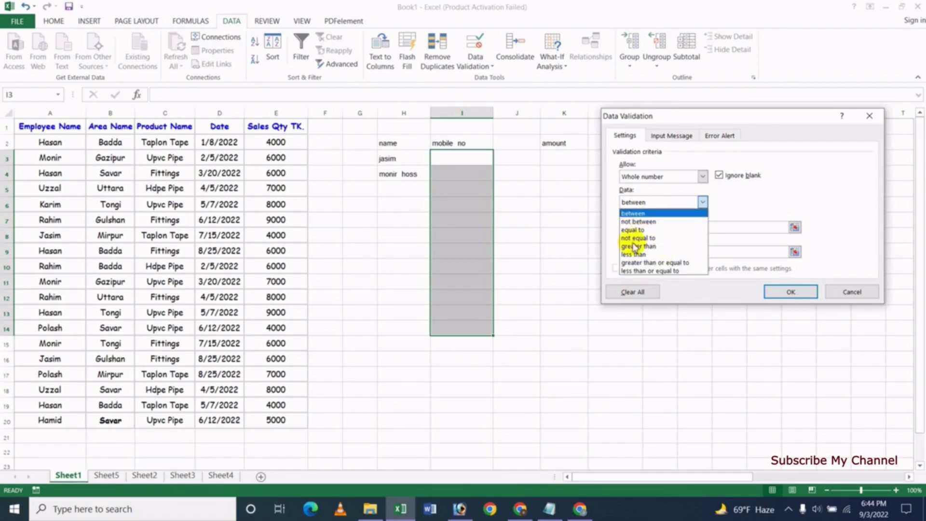
pyautogui.click(638, 230)
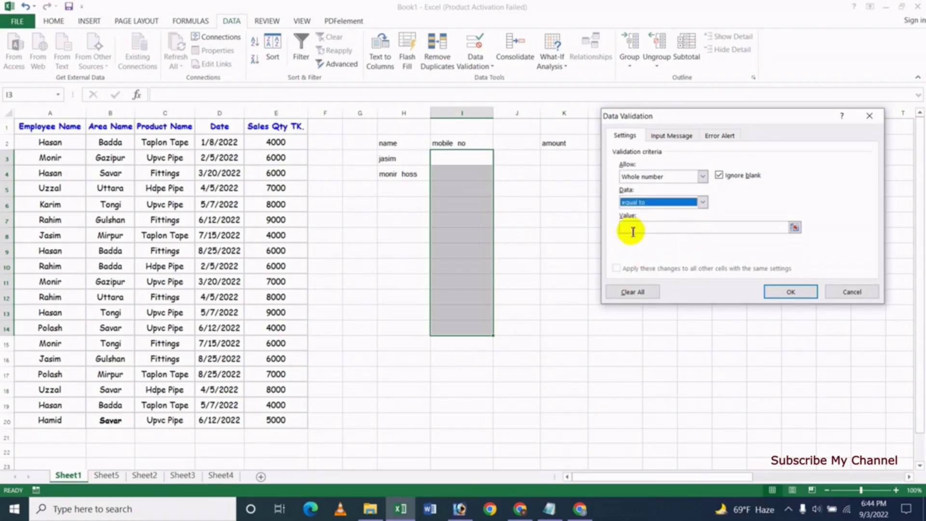
pyautogui.click(646, 228)
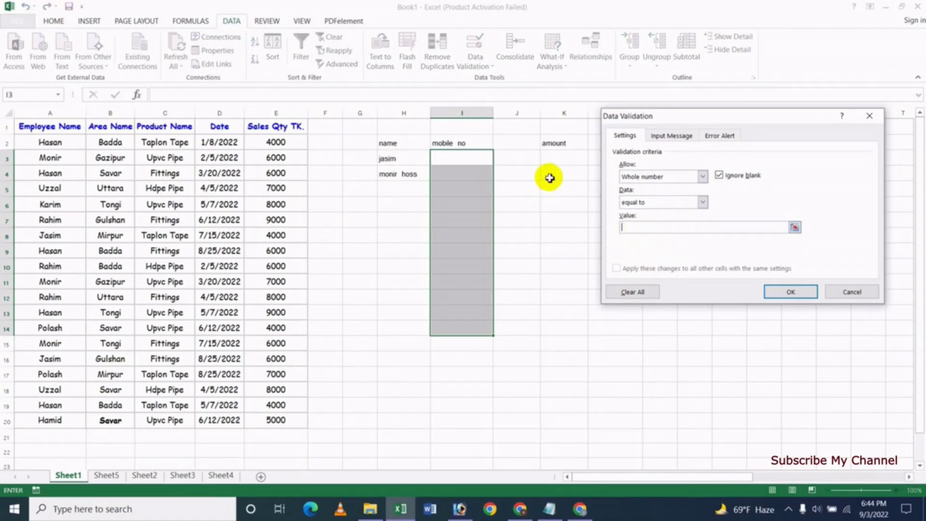
pyautogui.click(659, 203)
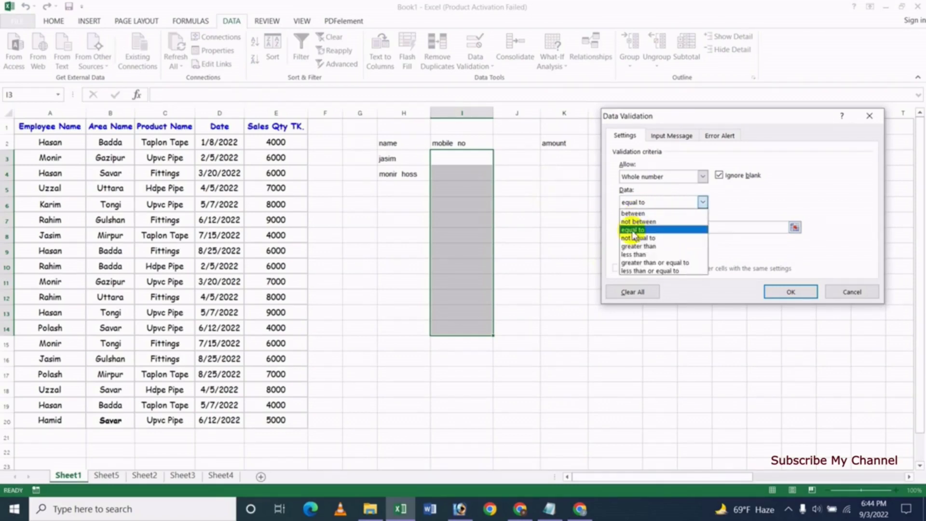
pyautogui.click(633, 213)
pyautogui.click(642, 202)
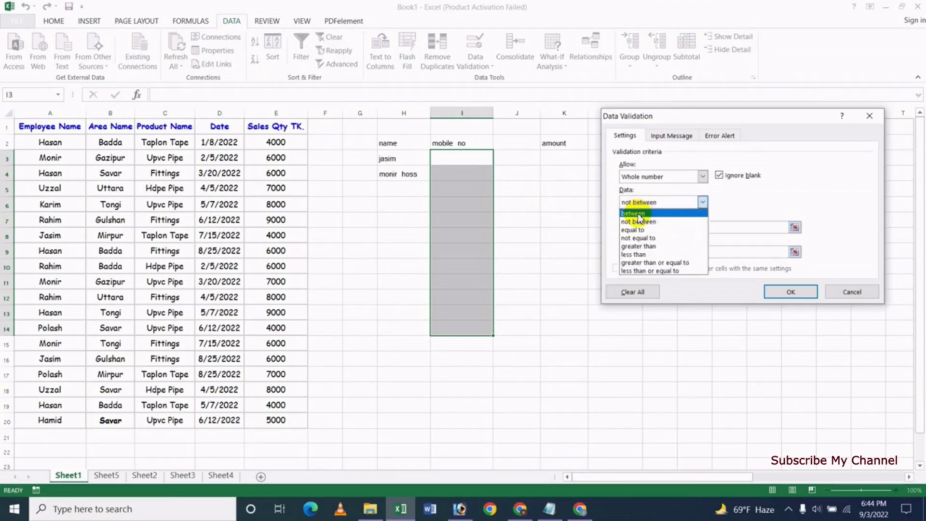
pyautogui.click(634, 214)
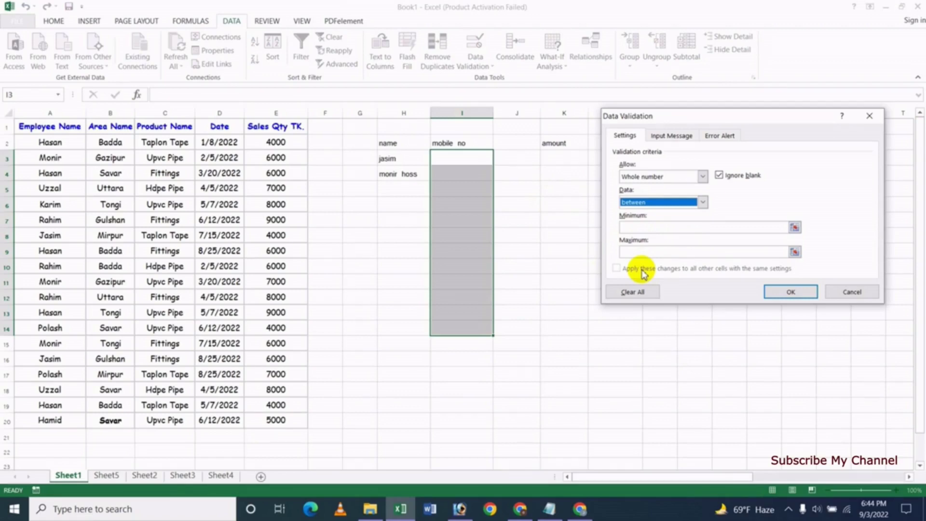
pyautogui.click(645, 227)
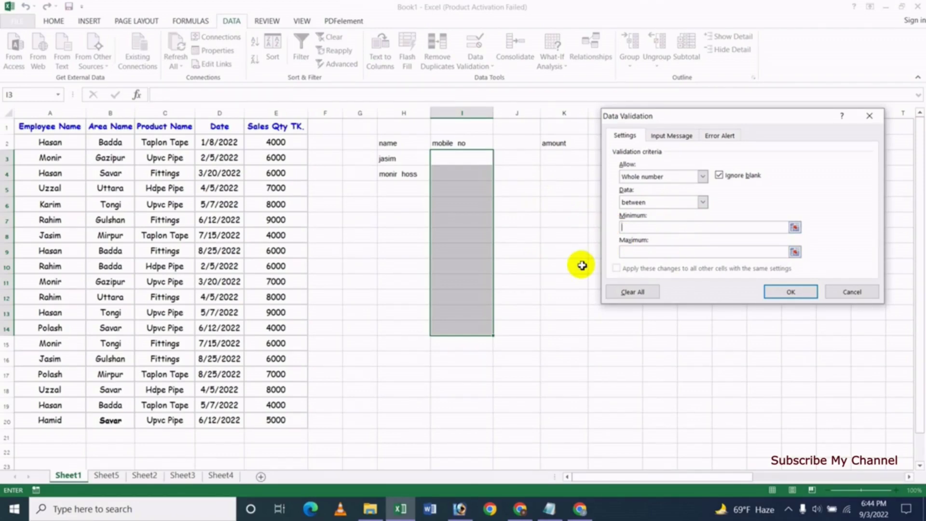
pyautogui.write('1000000000')
pyautogui.click(631, 252)
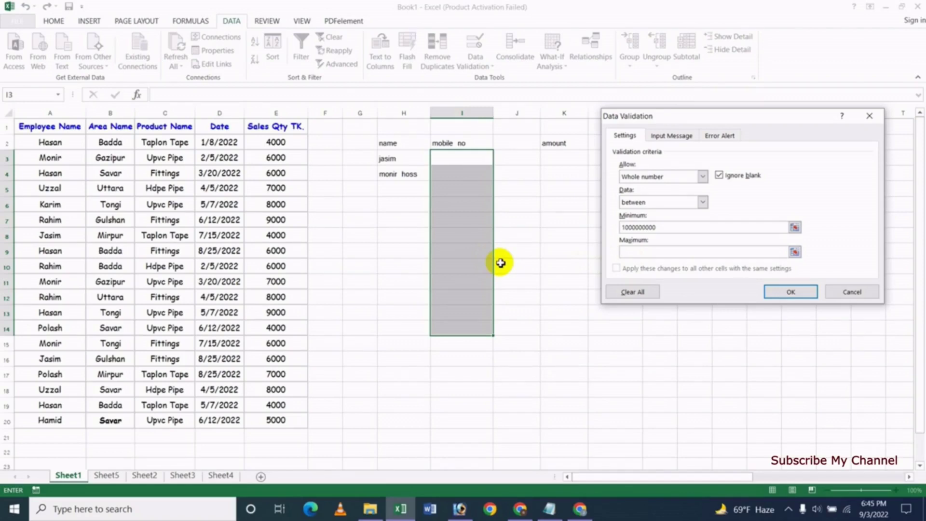
pyautogui.write('11111111111')
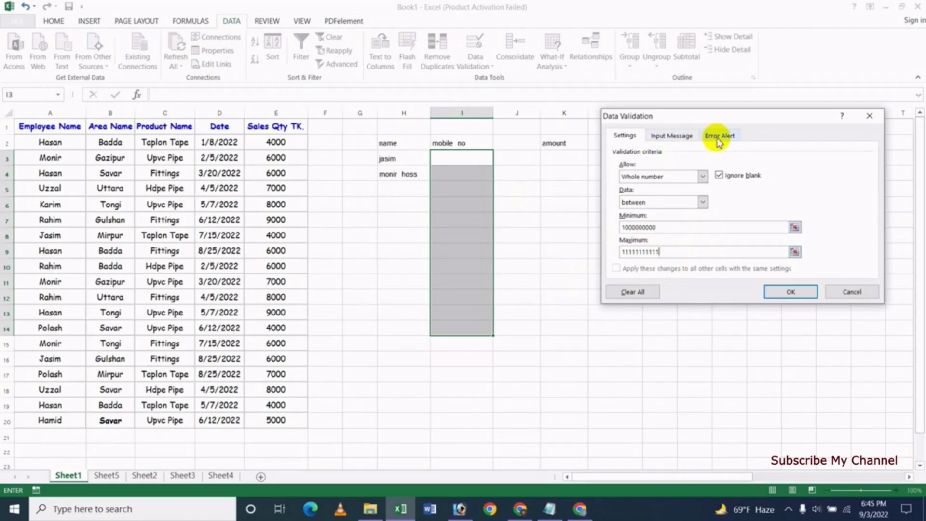
# - Add an input message titled with a person's name, reading 'mobile number input'
pyautogui.click(675, 135)
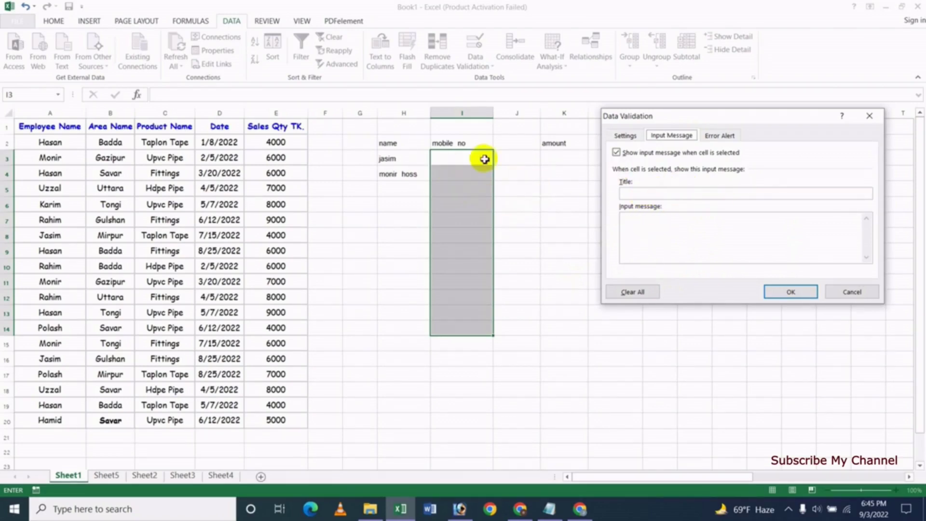
pyautogui.click(647, 195)
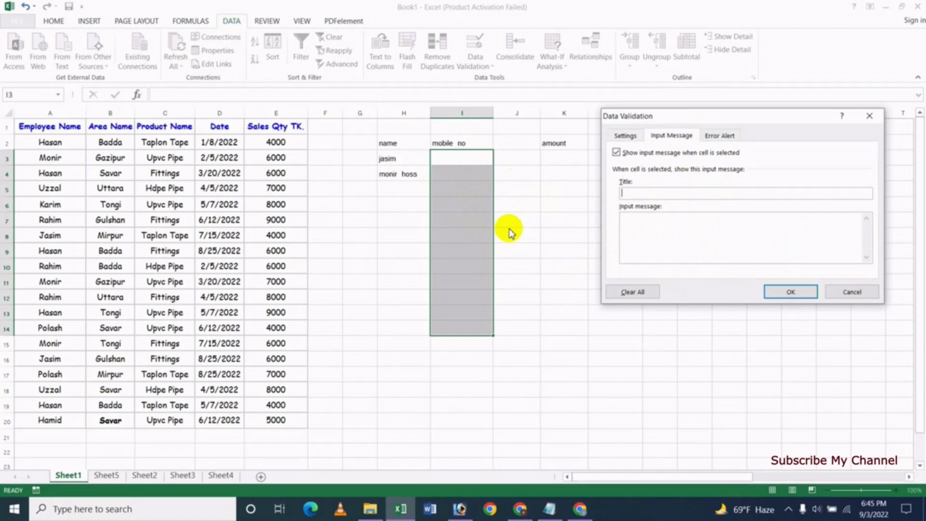
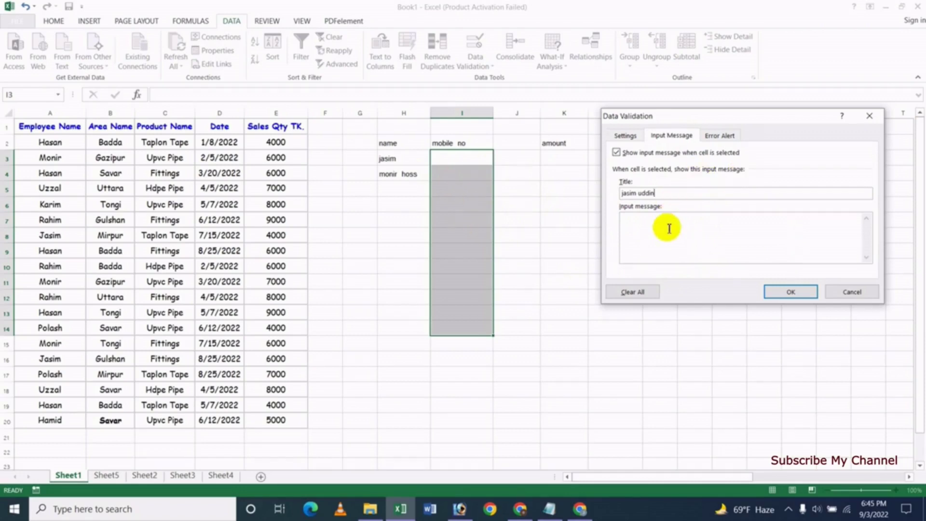
pyautogui.click(668, 228)
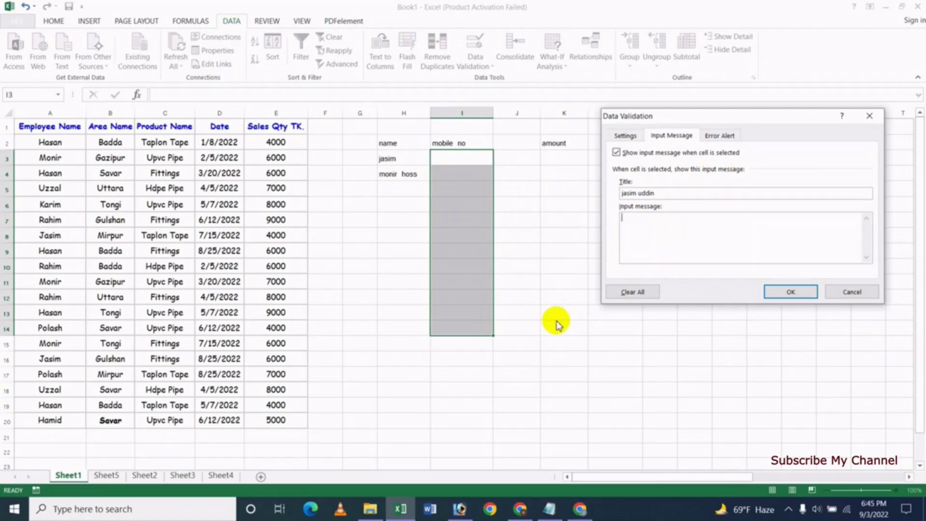
pyautogui.write('mobile number input')
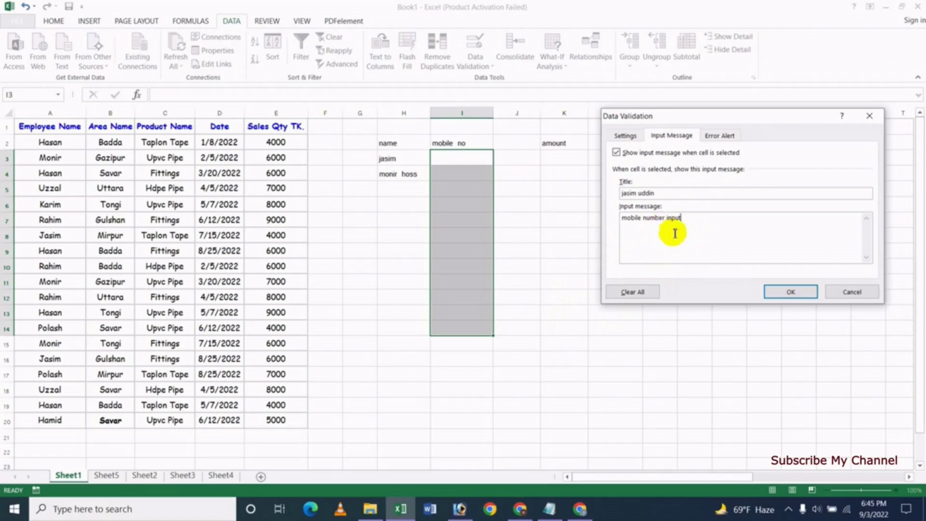
# - Set a Stop error alert titled 'pppppppp' with message 'woring mobile number'
pyautogui.click(720, 136)
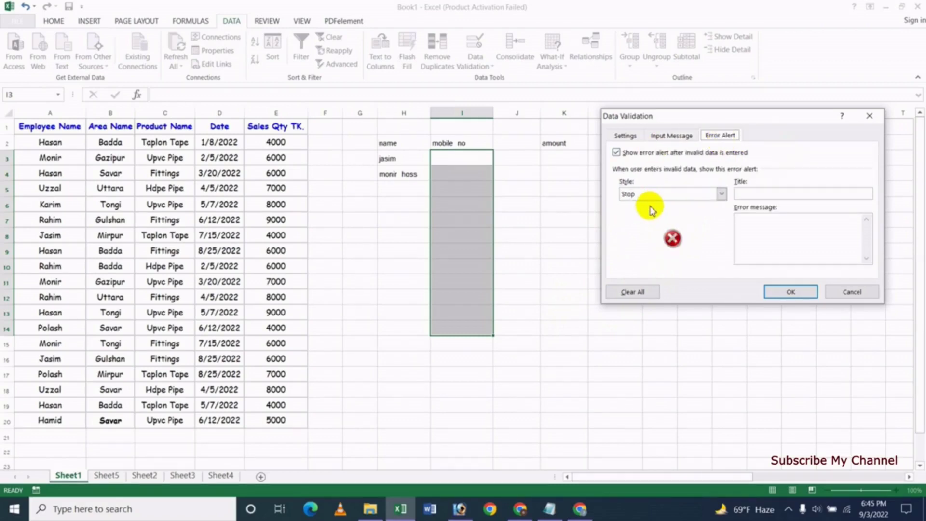
pyautogui.click(720, 194)
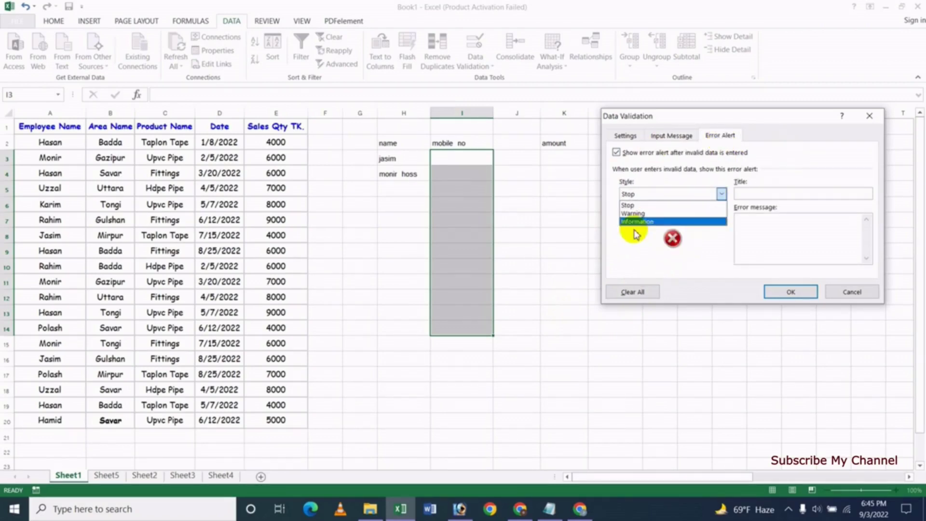
pyautogui.click(652, 205)
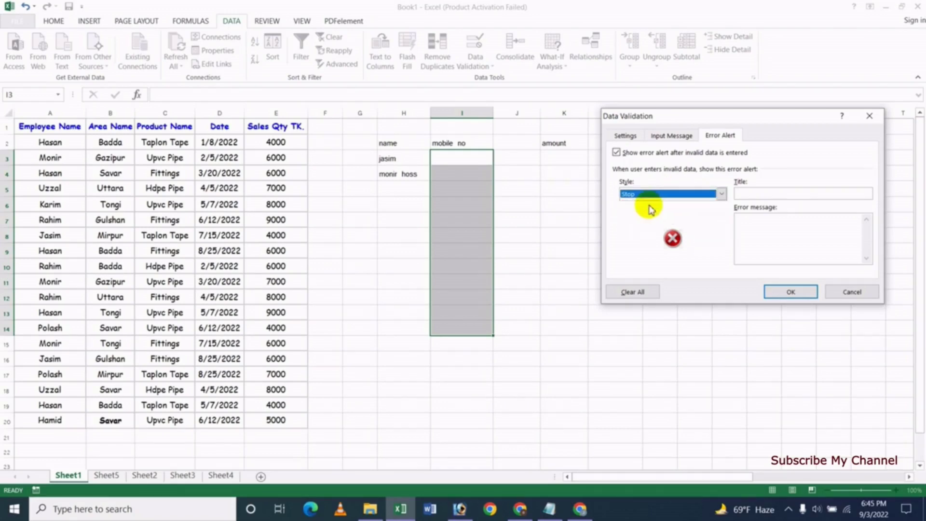
pyautogui.click(747, 192)
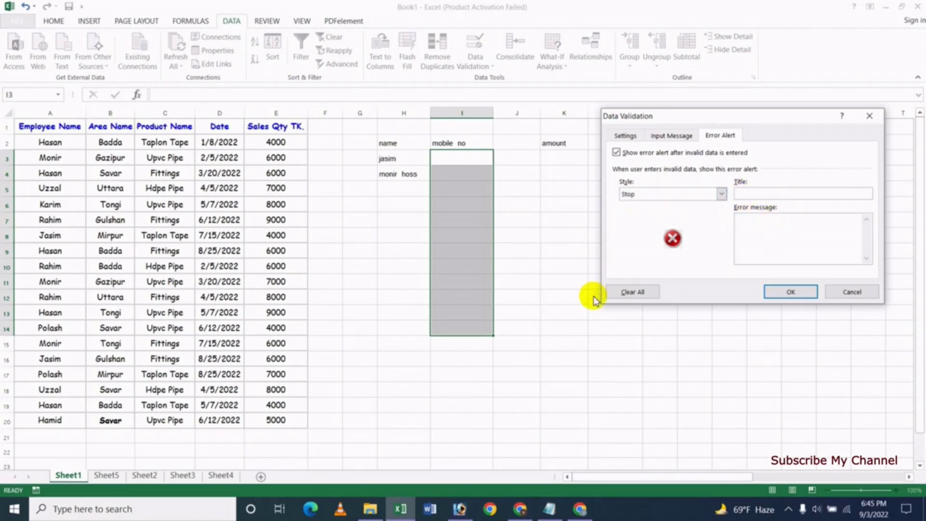
pyautogui.write('pppppppp')
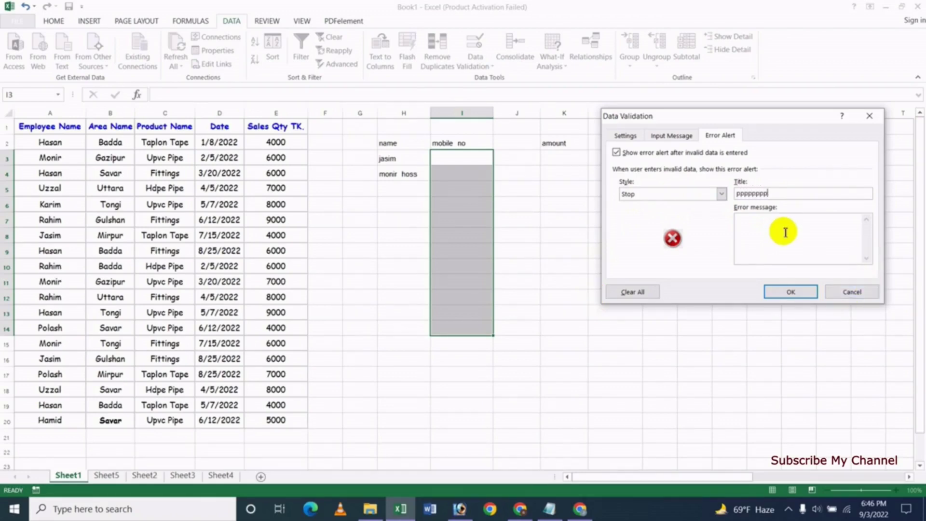
pyautogui.click(786, 232)
pyautogui.write('woring mobile n')
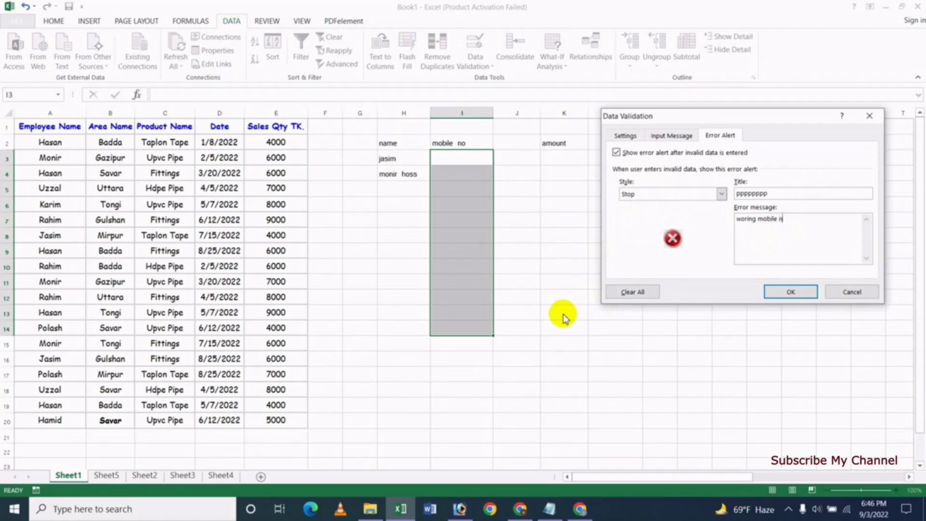
pyautogui.write('umber')
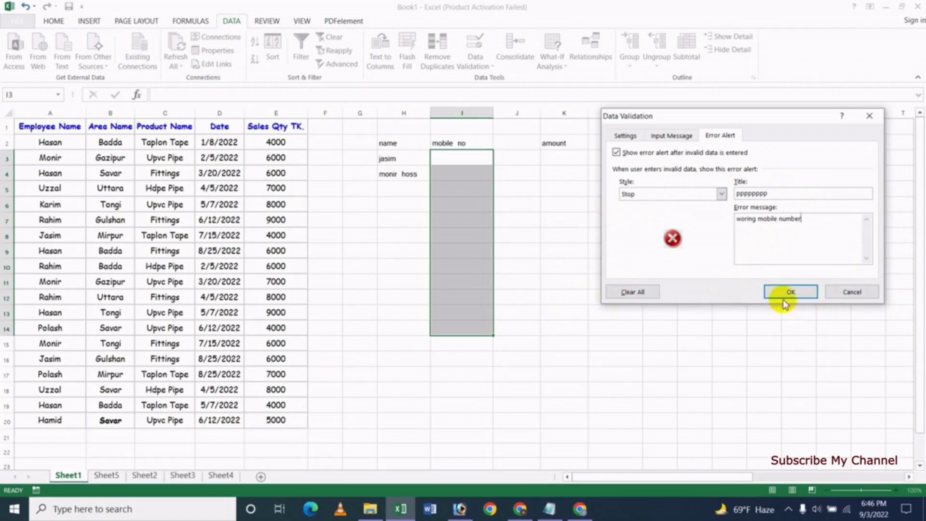
# - Apply the validation, then test a too-short number in I3 and cancel the error
pyautogui.click(785, 294)
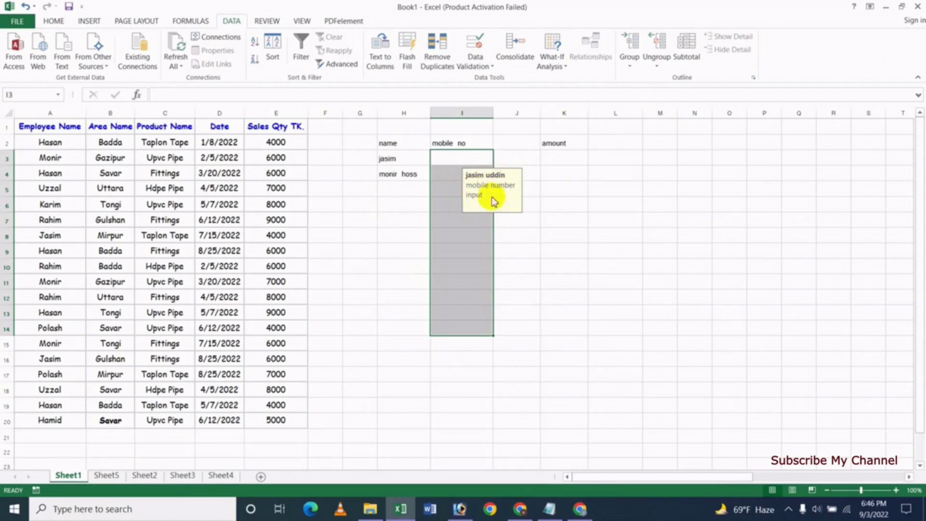
pyautogui.click(451, 159)
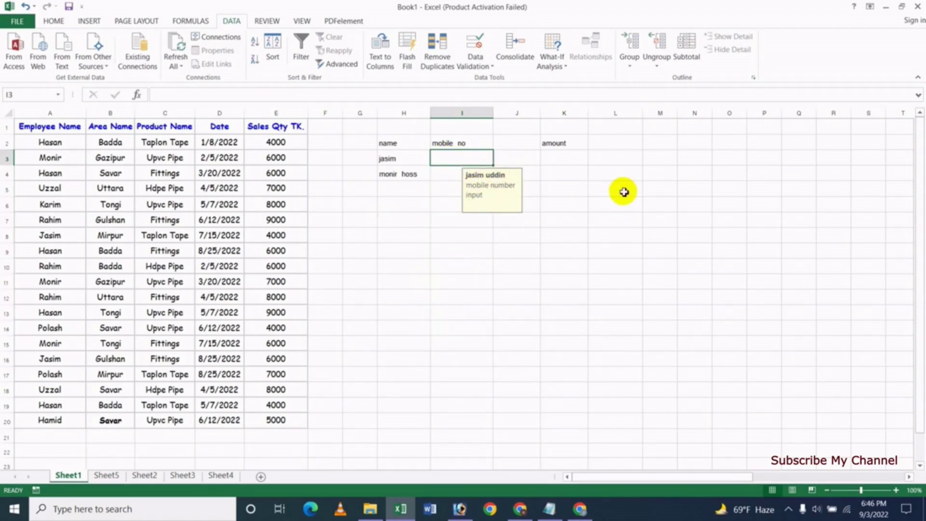
pyautogui.write('0')
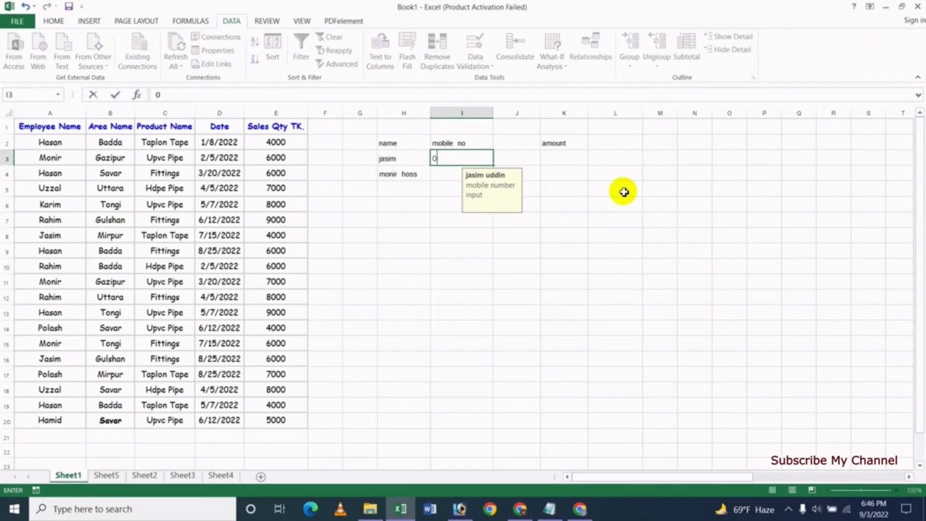
pyautogui.write('111')
pyautogui.press('BackSpace')
pyautogui.press('BackSpace')
pyautogui.write('6514')
pyautogui.write('5')
pyautogui.press('BackSpace')
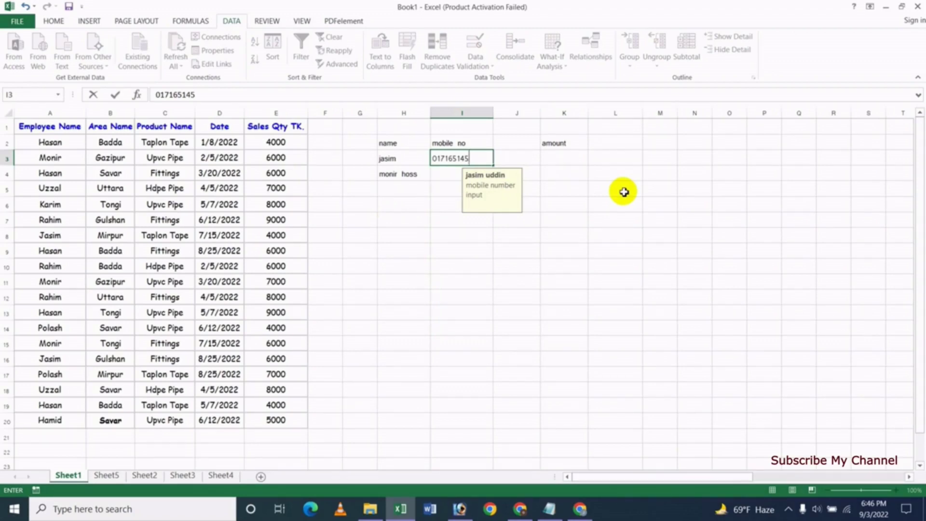
pyautogui.click(624, 192)
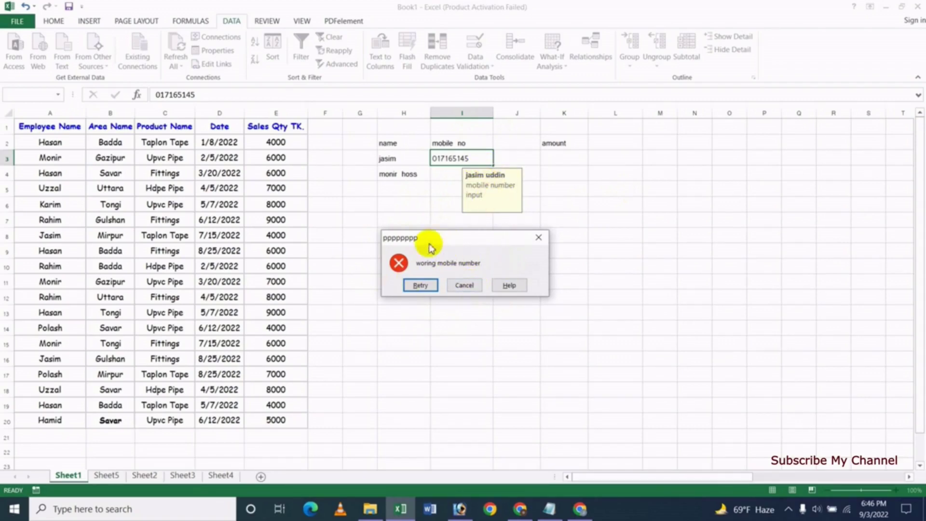
pyautogui.click(474, 285)
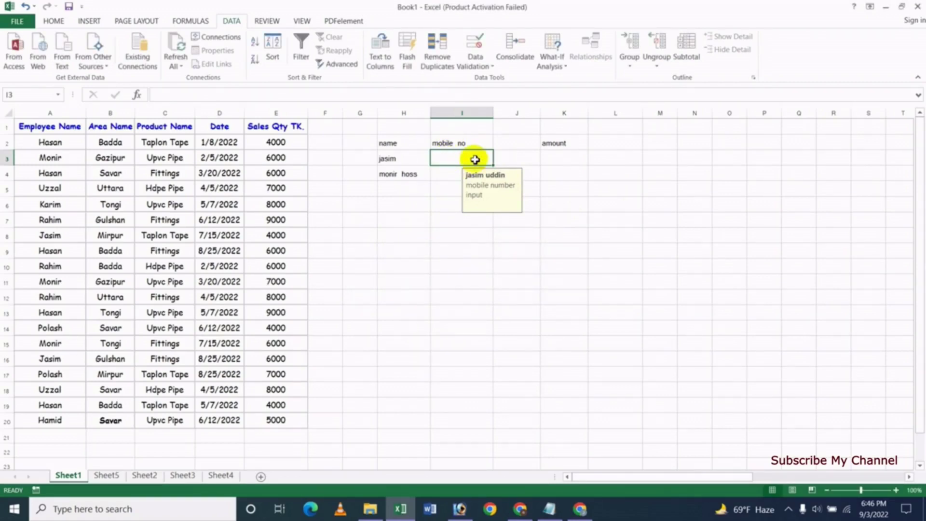
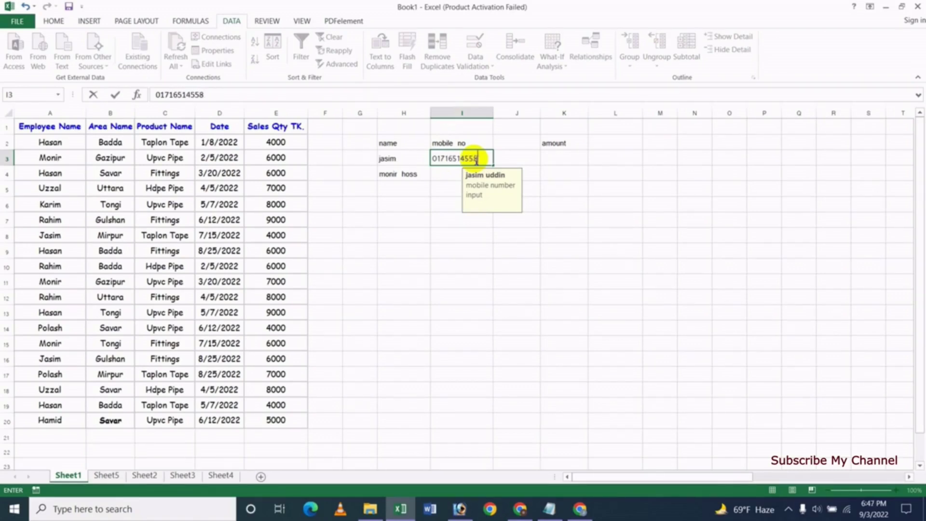
# - Enter a valid 11-digit mobile number in I3
pyautogui.press('Return')
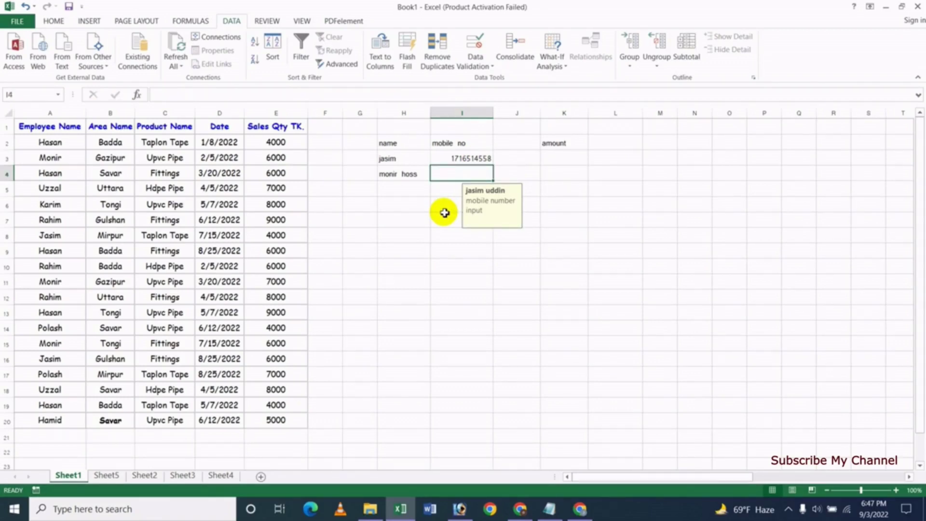
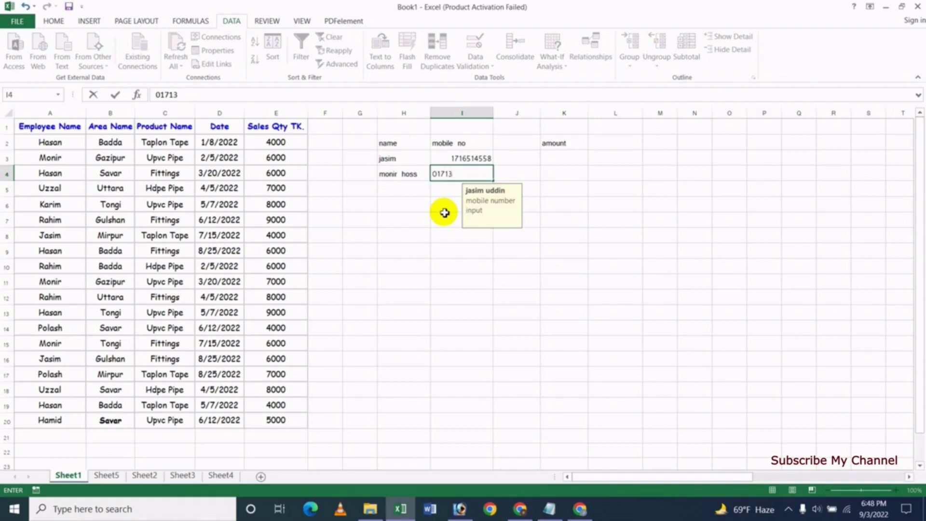
# - Test a too-long mobile number in I4 and cancel the rejection
pyautogui.press('Return')
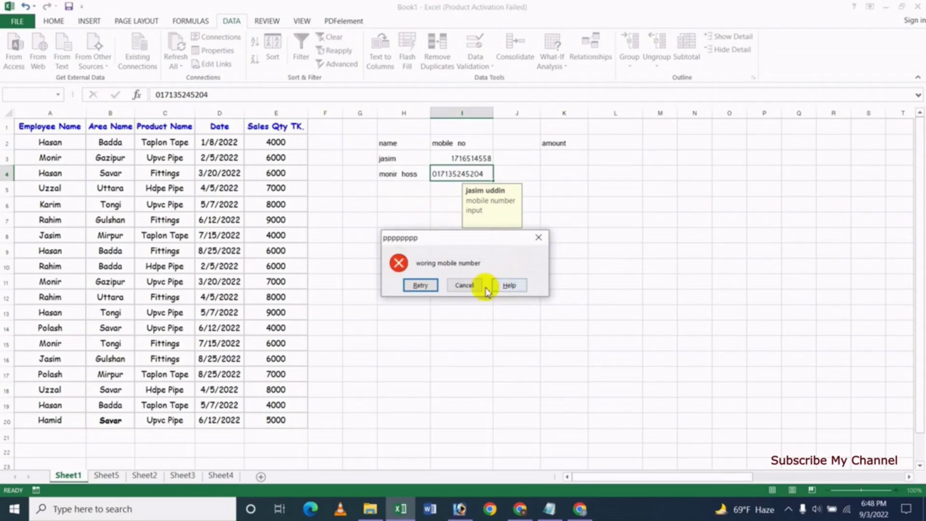
pyautogui.click(464, 285)
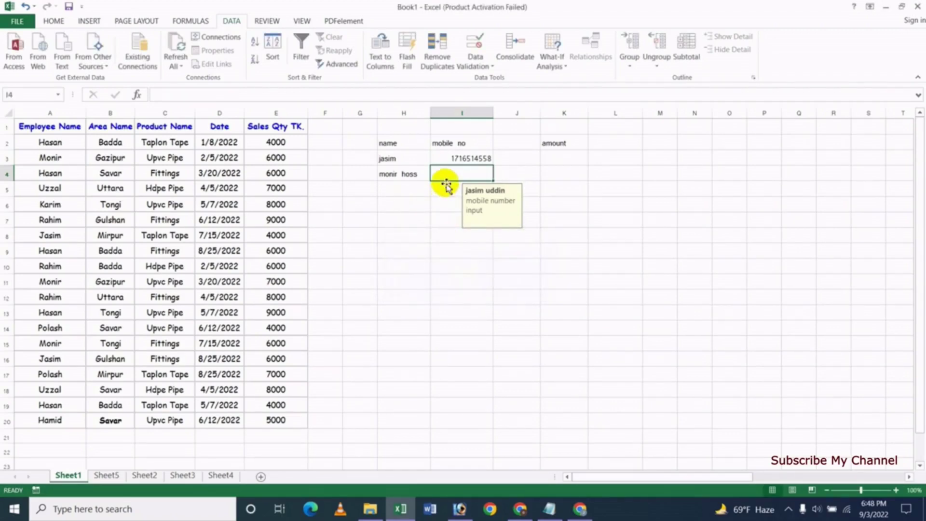
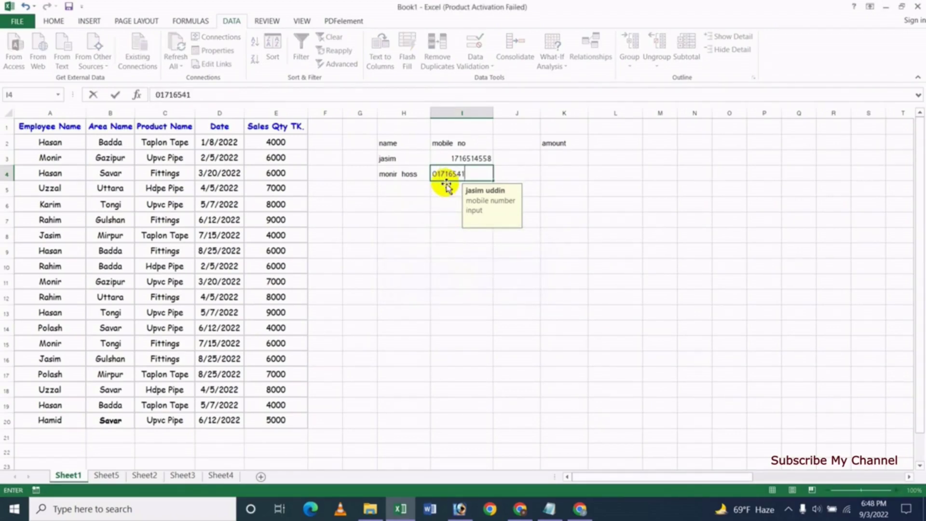
# - After a too-short number is rejected, enter a valid mobile number in I4
pyautogui.press('Return')
pyautogui.press('Tab')
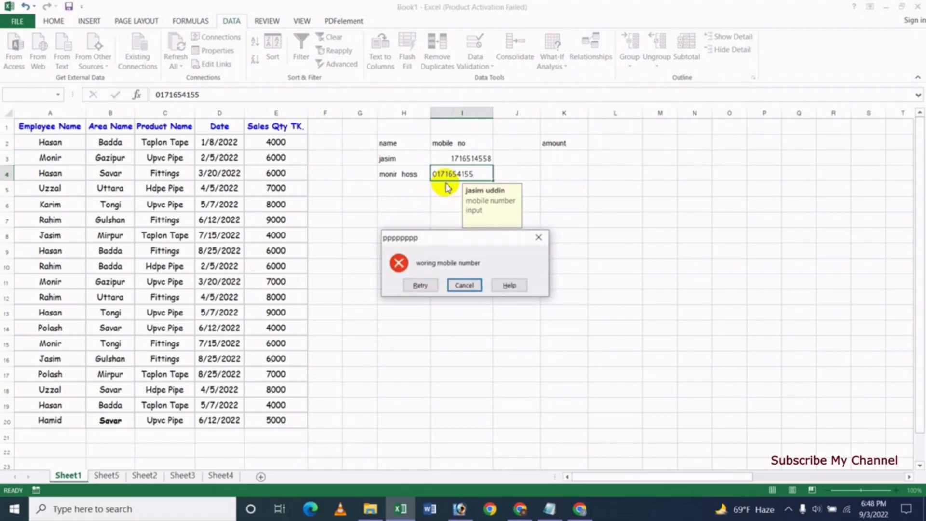
pyautogui.press('Return')
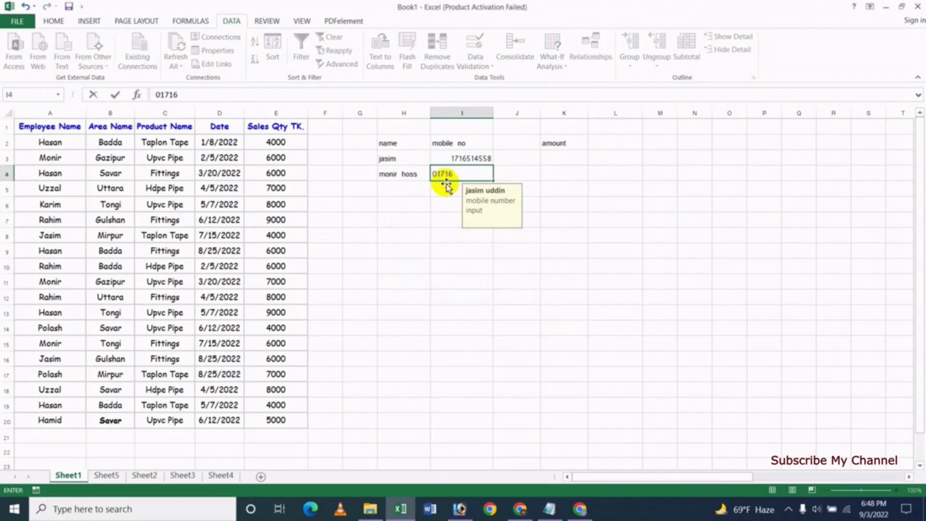
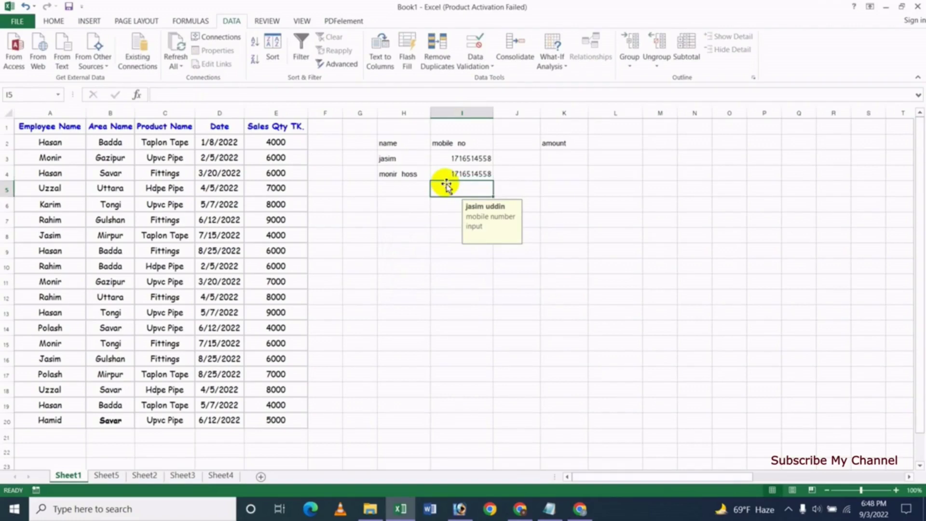
pyautogui.press('Up')
pyautogui.press('Down')
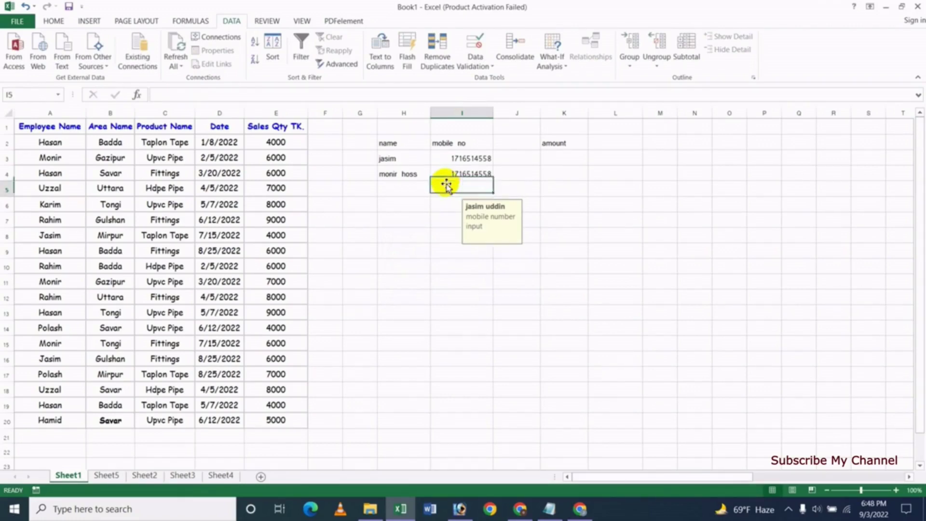
pyautogui.press('Up')
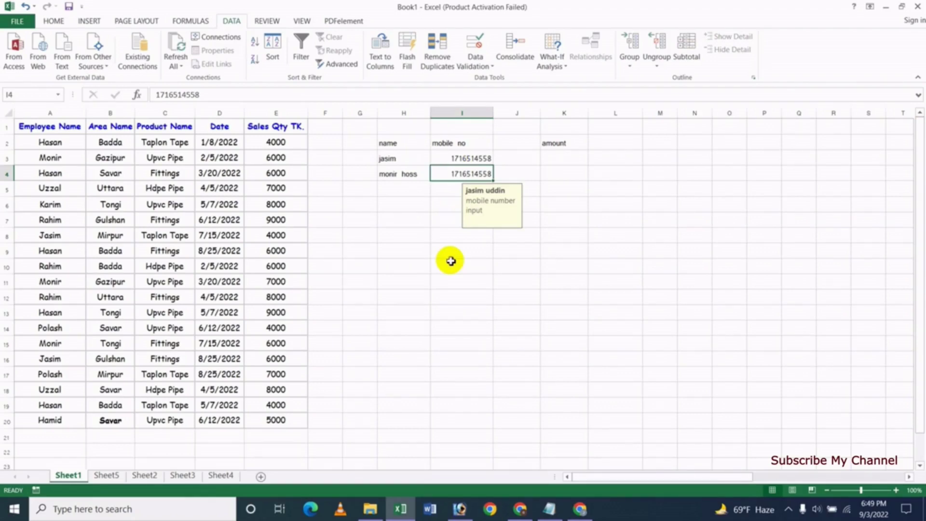
# - Replace the 'amount' heading in K2 with 'Area'
pyautogui.press('Up')
pyautogui.press('Up')
pyautogui.press('Down')
pyautogui.press('Down')
pyautogui.press('Up')
pyautogui.press('Right')
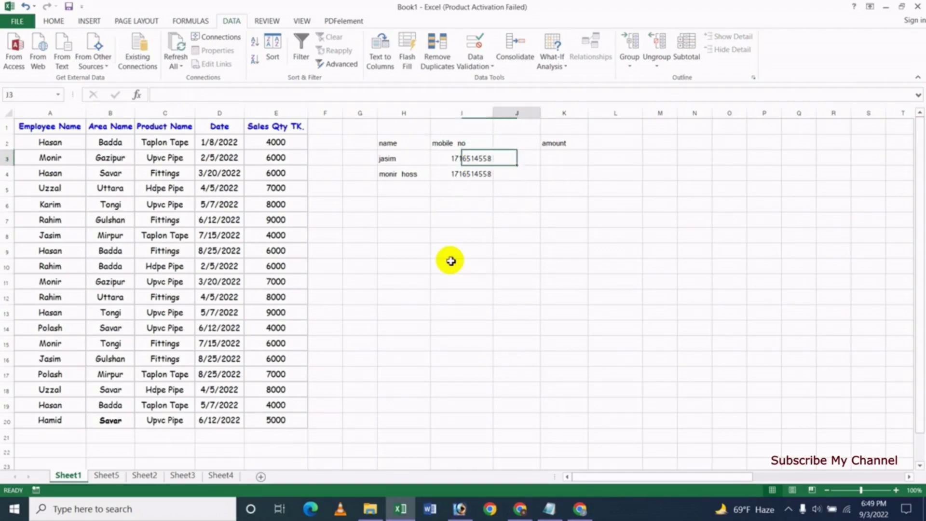
pyautogui.press('Right')
pyautogui.press('Left')
pyautogui.press('Left')
pyautogui.press('Up')
pyautogui.press('Right')
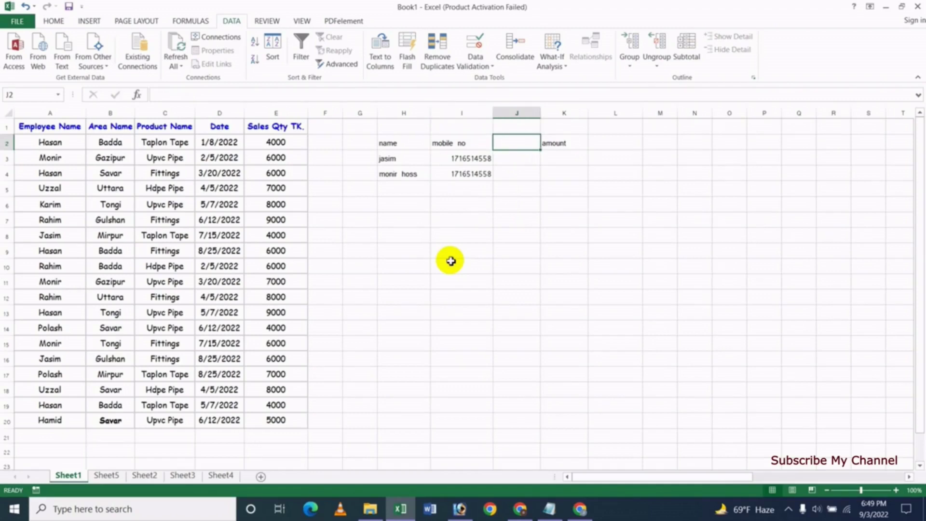
pyautogui.press('Right')
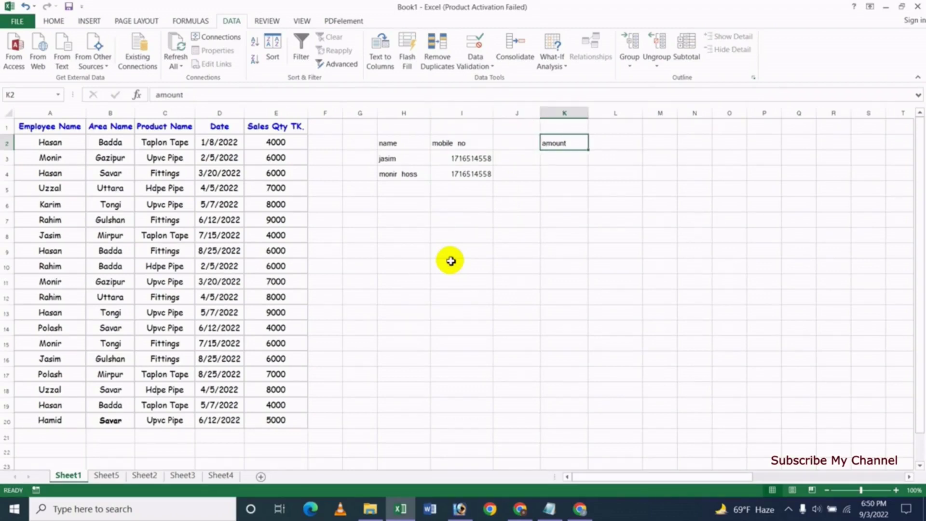
pyautogui.press('Left')
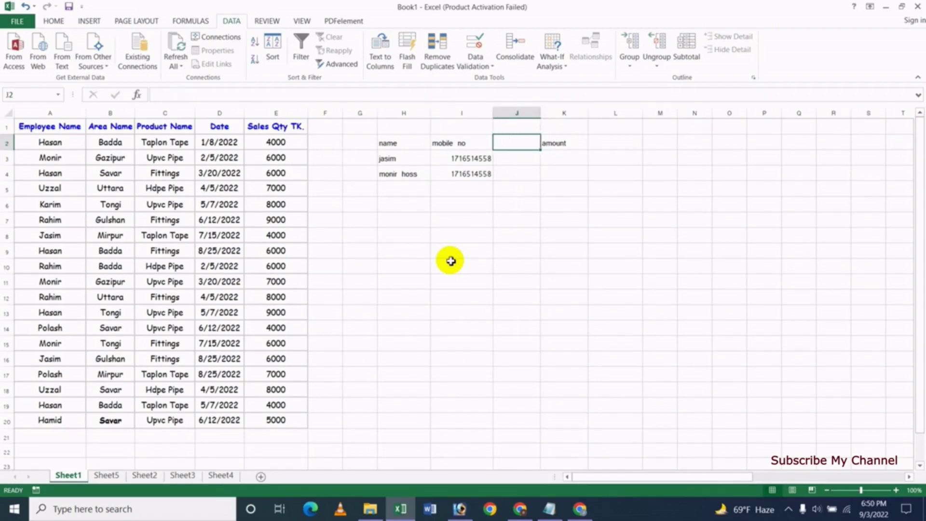
pyautogui.press('Left')
pyautogui.press('Right')
pyautogui.press('Right')
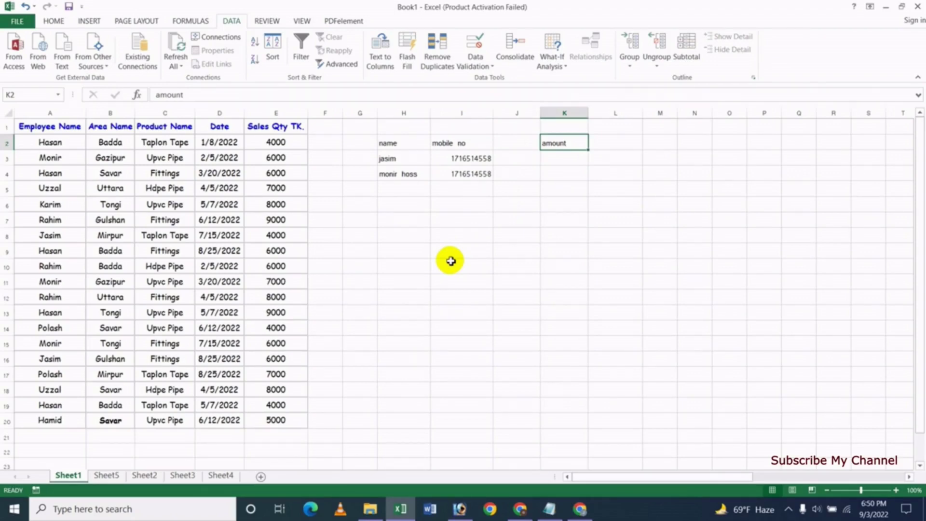
pyautogui.write('Area')
pyautogui.press('Return')
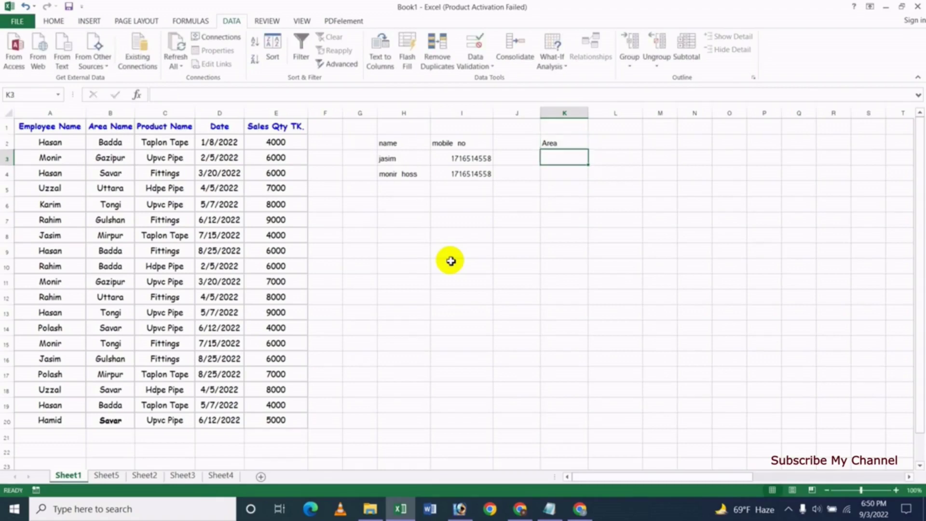
pyautogui.press('Up')
pyautogui.press('Down')
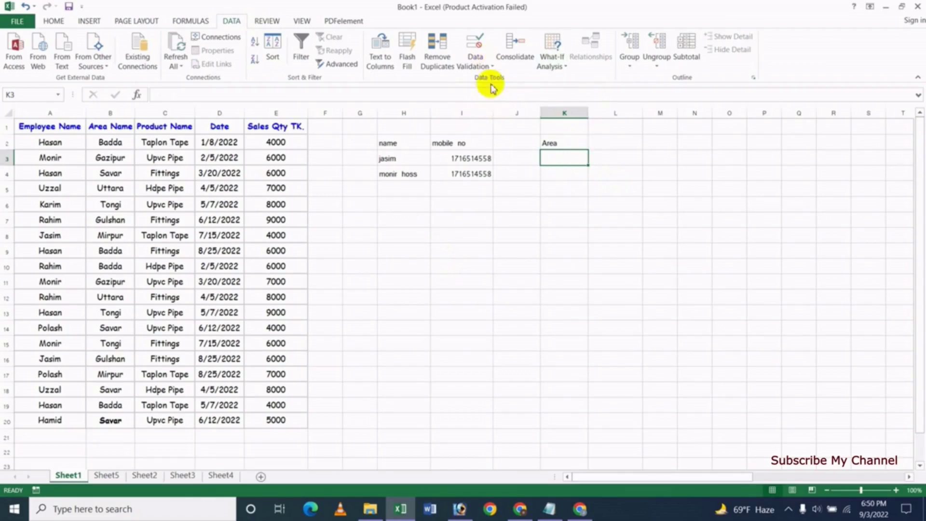
# - Give K3 list validation with source Dhaka, Khulna, Rajshahi
pyautogui.click(478, 63)
pyautogui.click(497, 80)
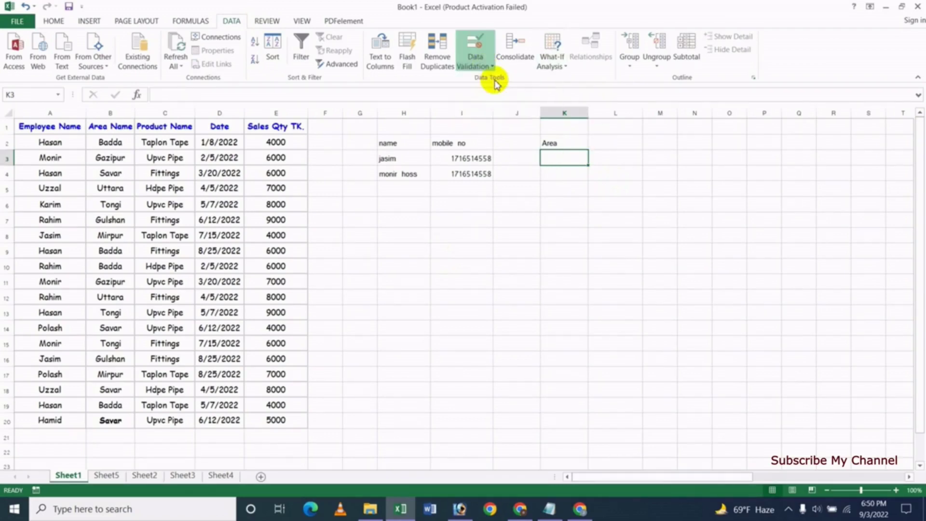
pyautogui.click(634, 207)
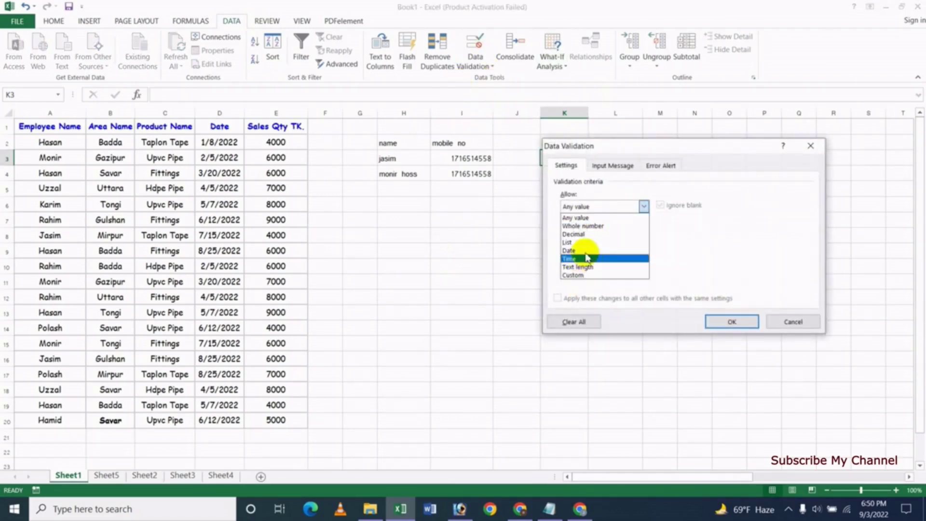
pyautogui.click(585, 242)
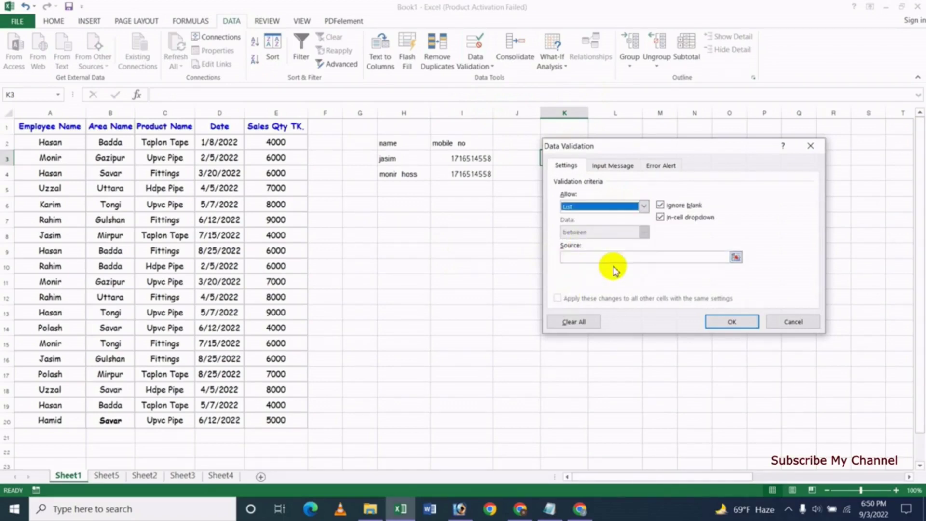
pyautogui.click(572, 258)
pyautogui.write('Dhaka, Khulna, Rajshahi')
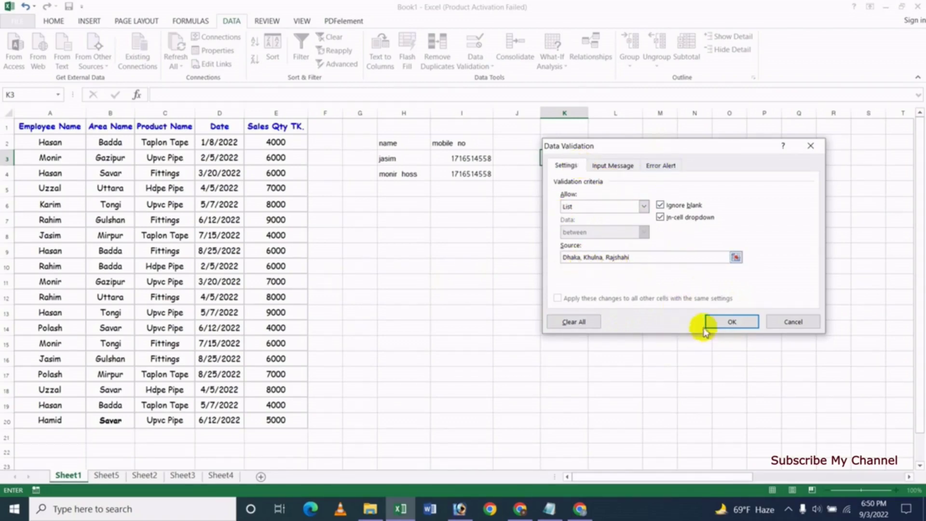
pyautogui.click(722, 322)
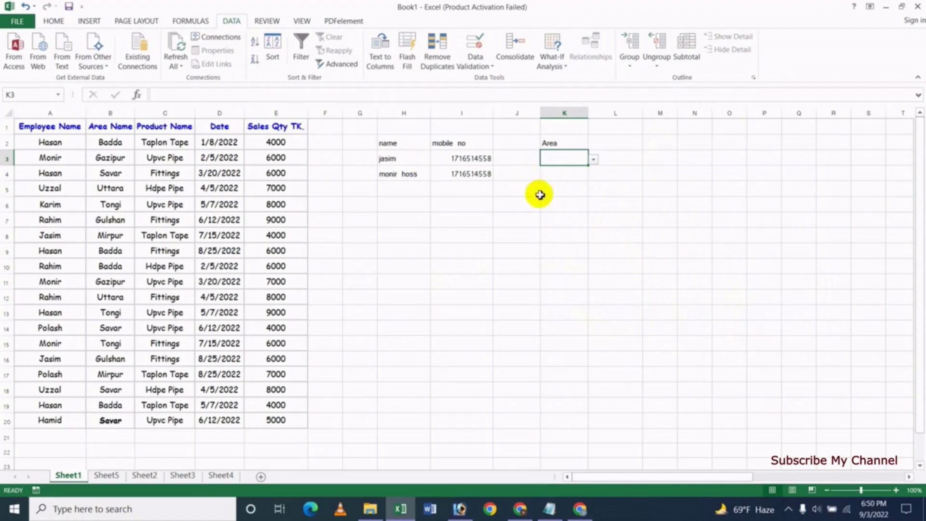
# - Choose Dhaka, then Khulna, from K3's area dropdown, leaving Khulna selected
pyautogui.click(593, 159)
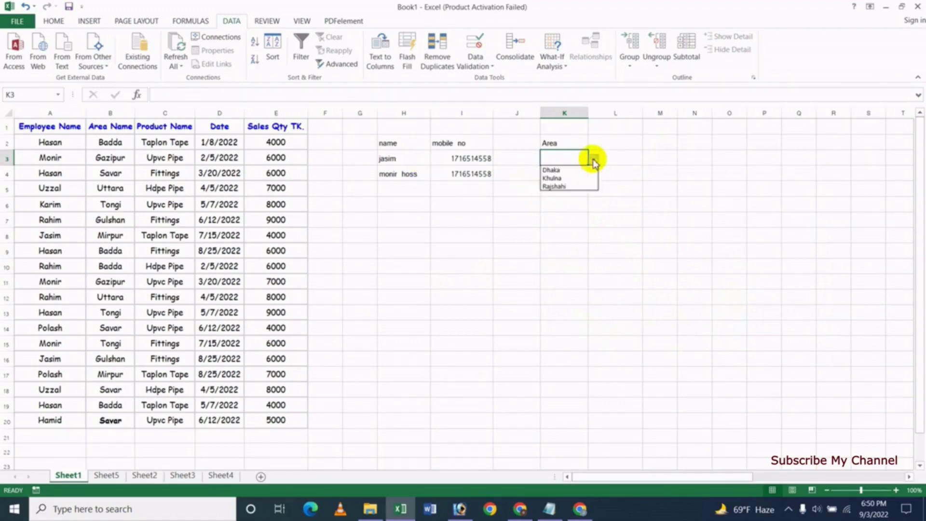
pyautogui.click(558, 170)
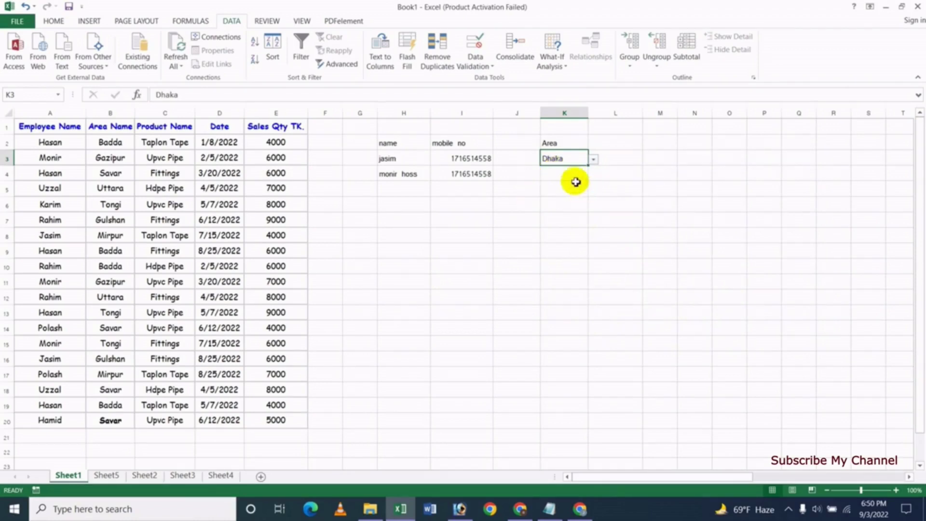
pyautogui.click(574, 179)
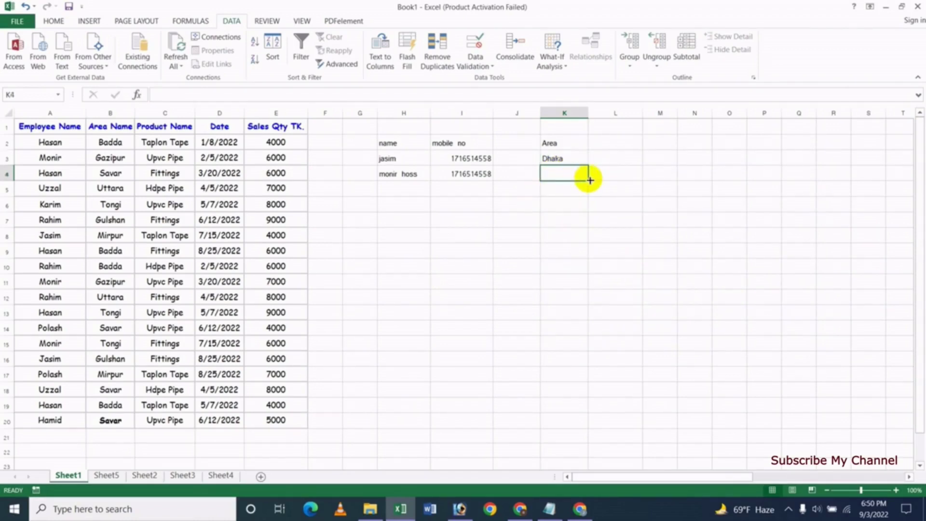
pyautogui.click(574, 158)
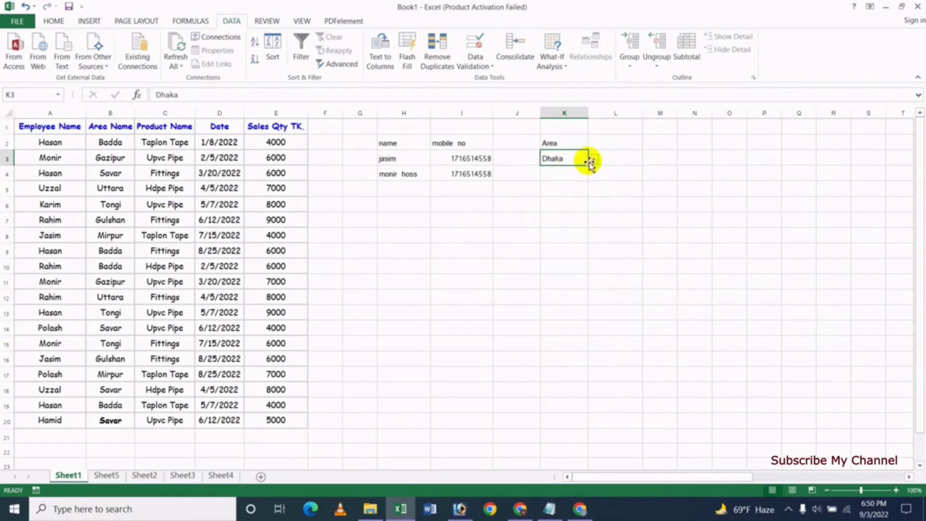
pyautogui.click(592, 161)
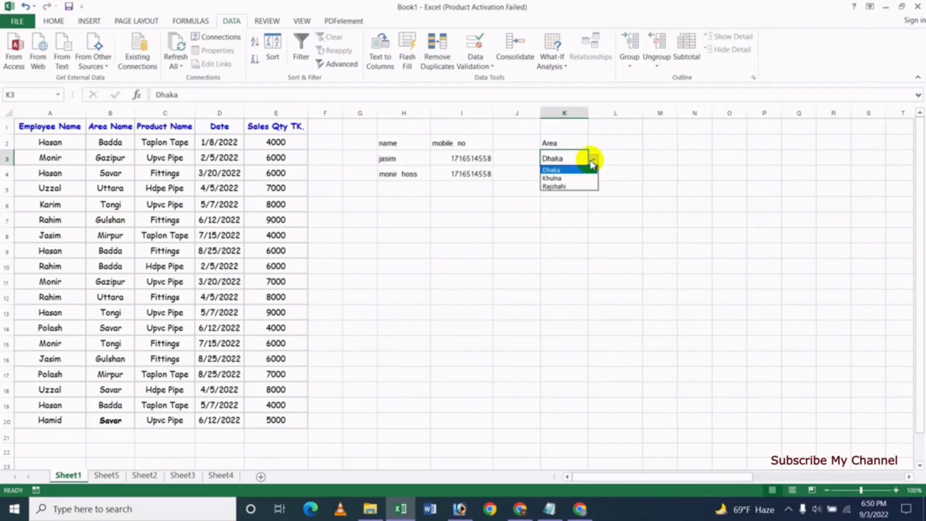
pyautogui.click(555, 178)
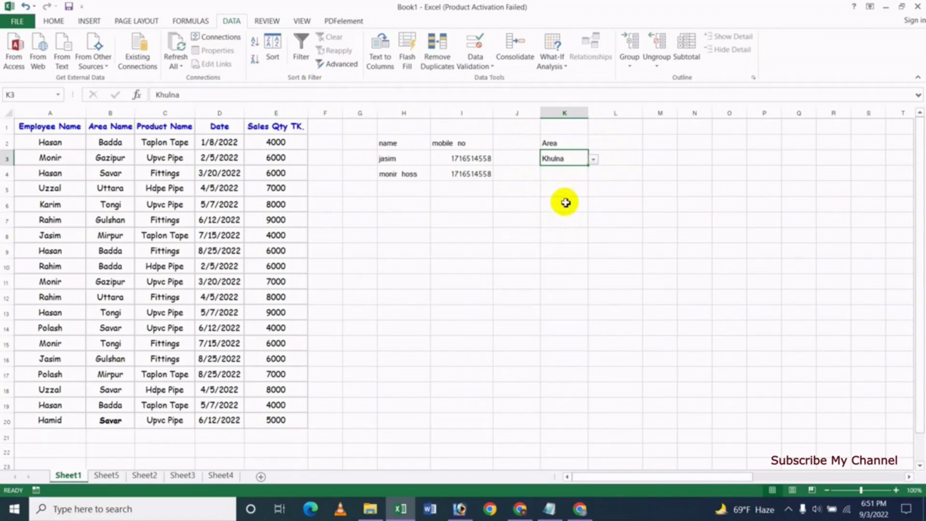
pyautogui.click(556, 177)
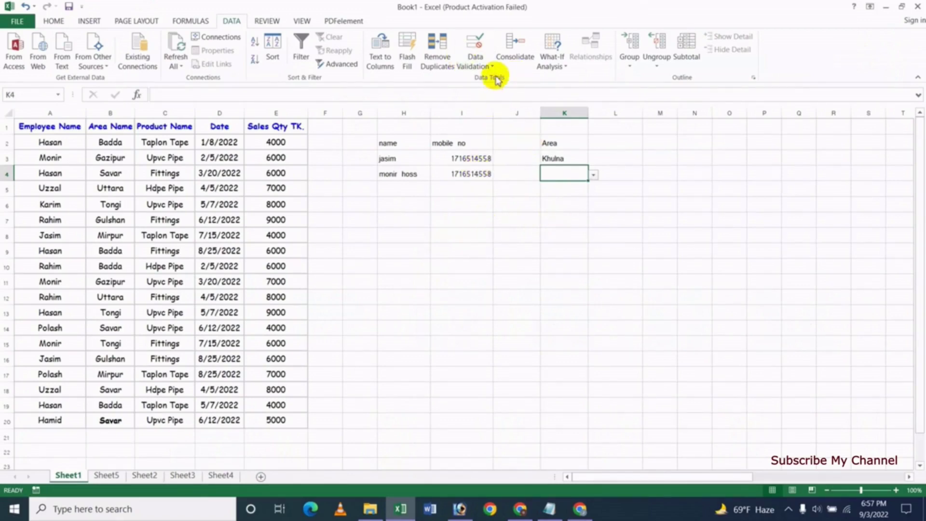
# - Circle the invalid entries on Sheet1, then clear the validation circles
pyautogui.click(495, 67)
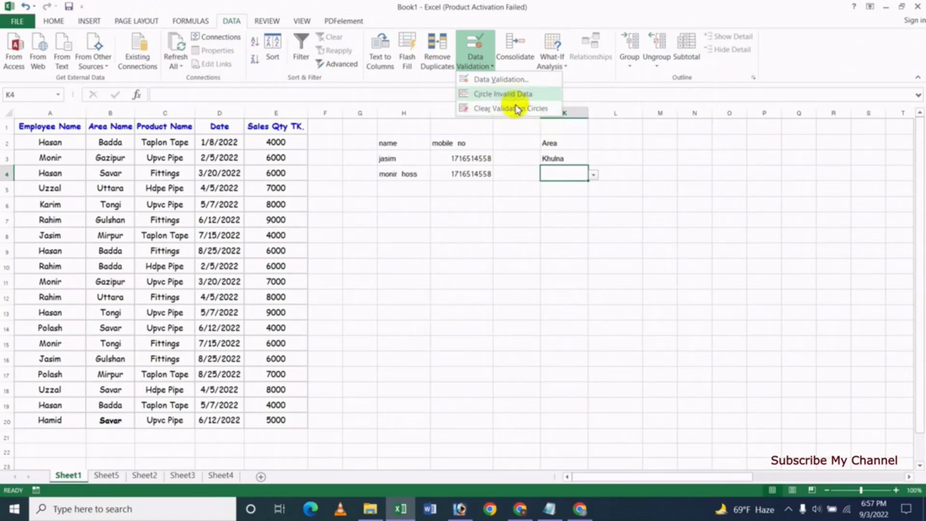
pyautogui.click(513, 188)
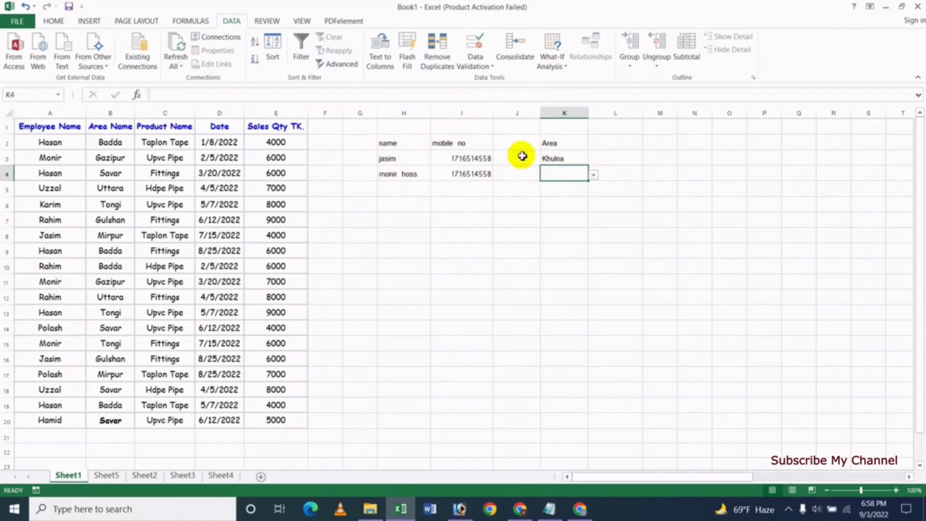
pyautogui.click(475, 63)
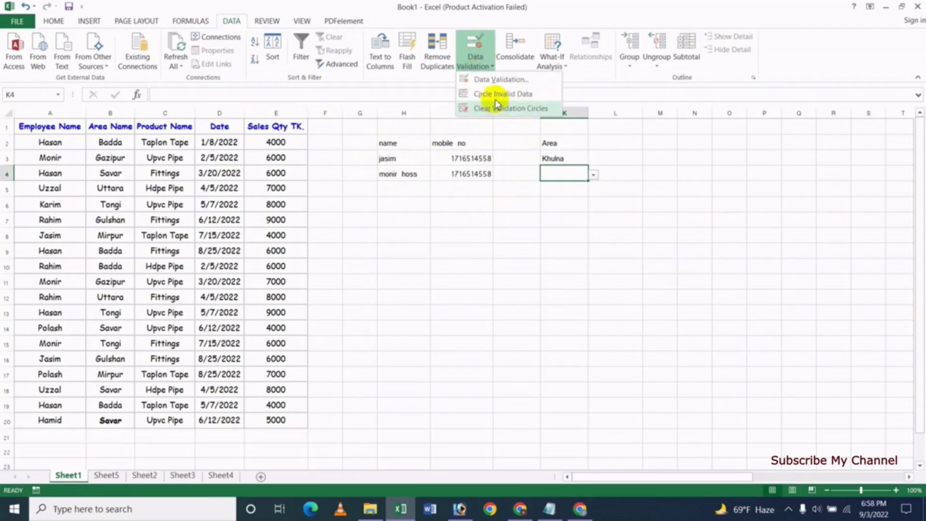
pyautogui.click(519, 96)
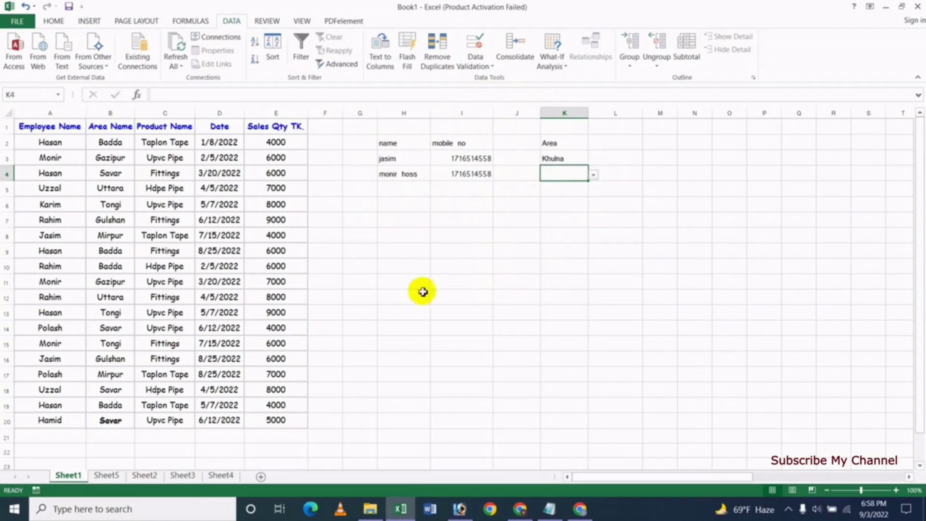
pyautogui.click(488, 66)
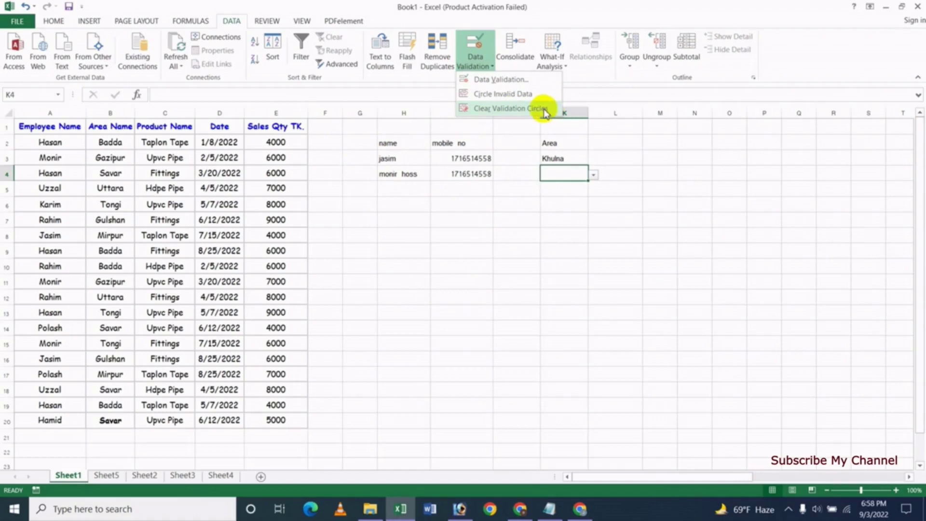
pyautogui.click(482, 198)
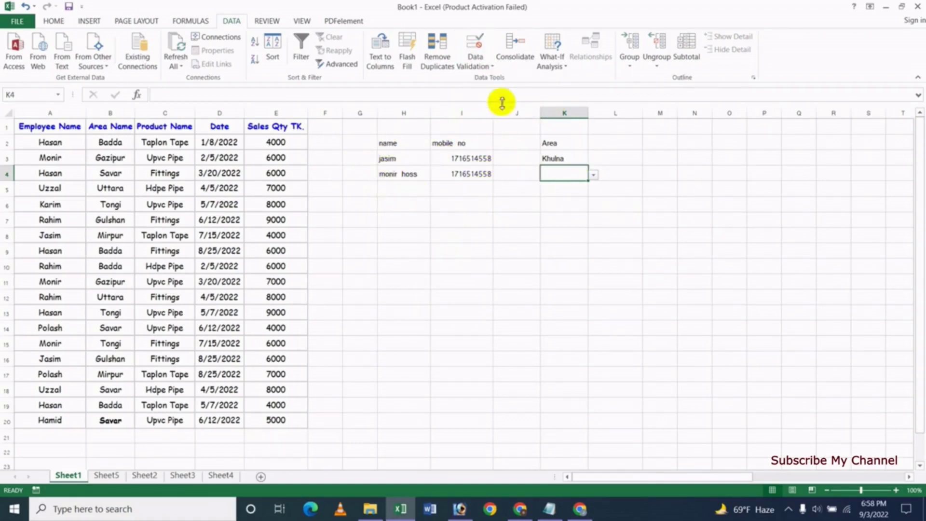
# - Select cell I8 to show its mobile number input prompt
pyautogui.click(477, 65)
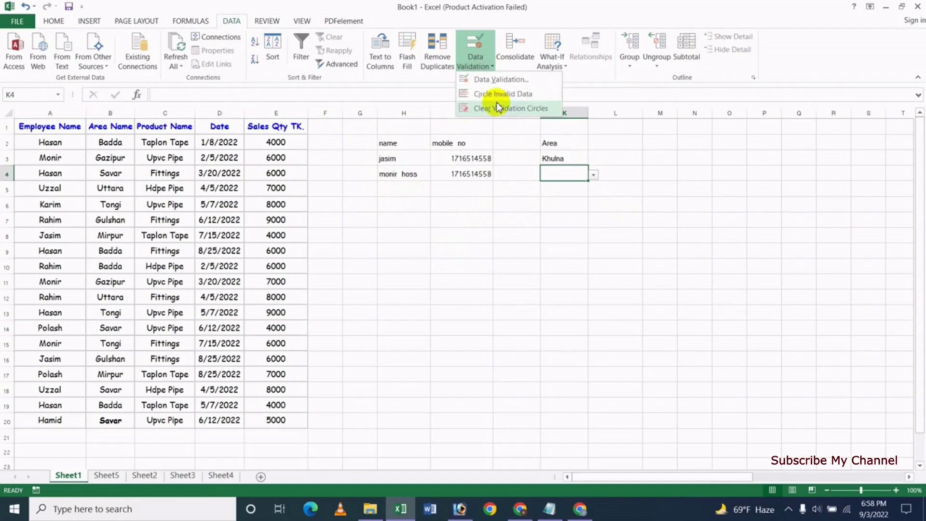
pyautogui.click(471, 227)
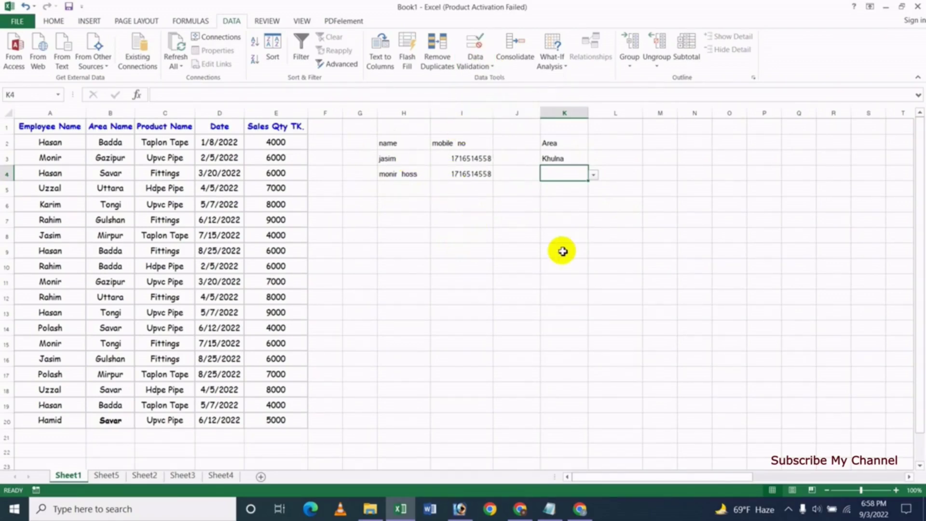
pyautogui.click(505, 250)
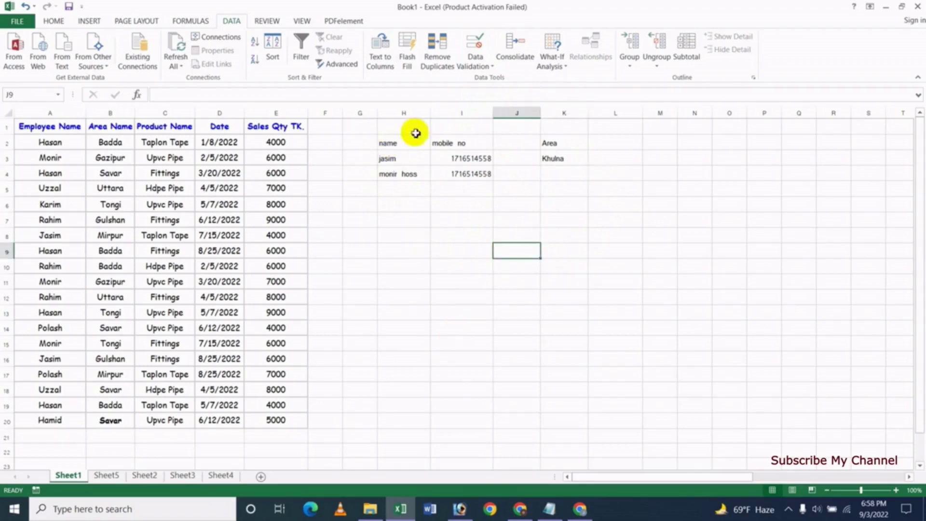
pyautogui.click(460, 231)
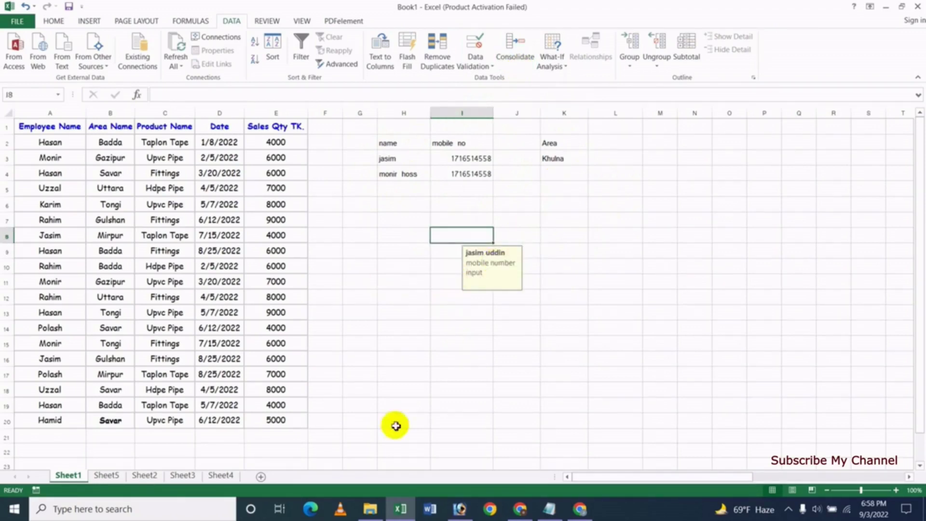
# - Add a new sheet zoomed to 170% and title cell B2 '1st Semister Marks'
pyautogui.click(261, 476)
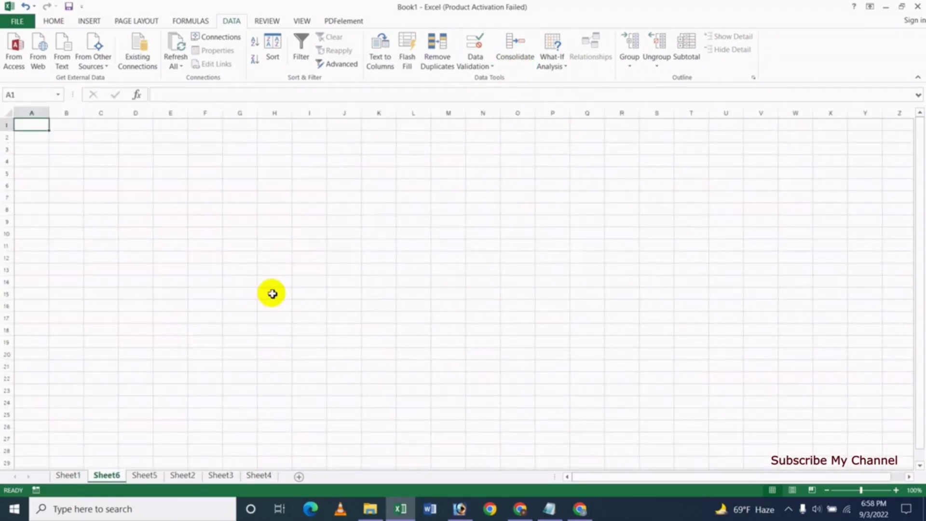
pyautogui.click(868, 490)
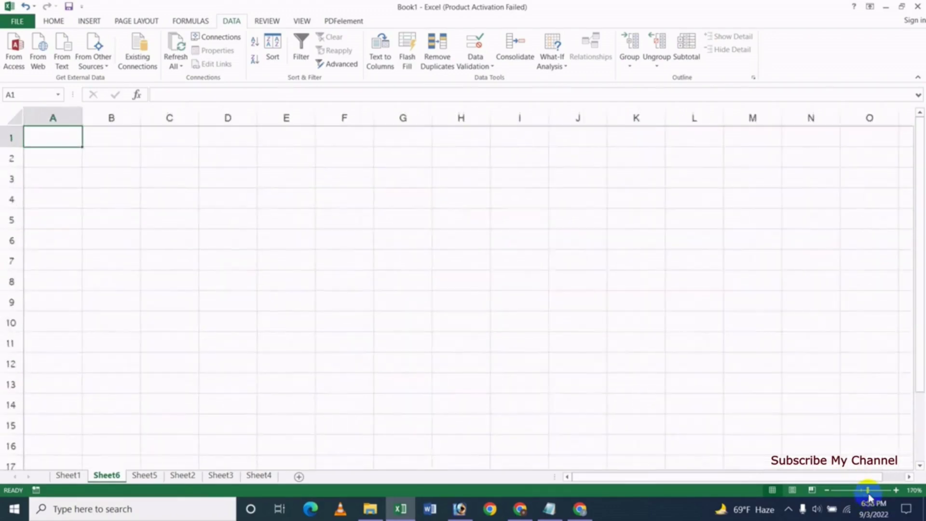
pyautogui.click(106, 165)
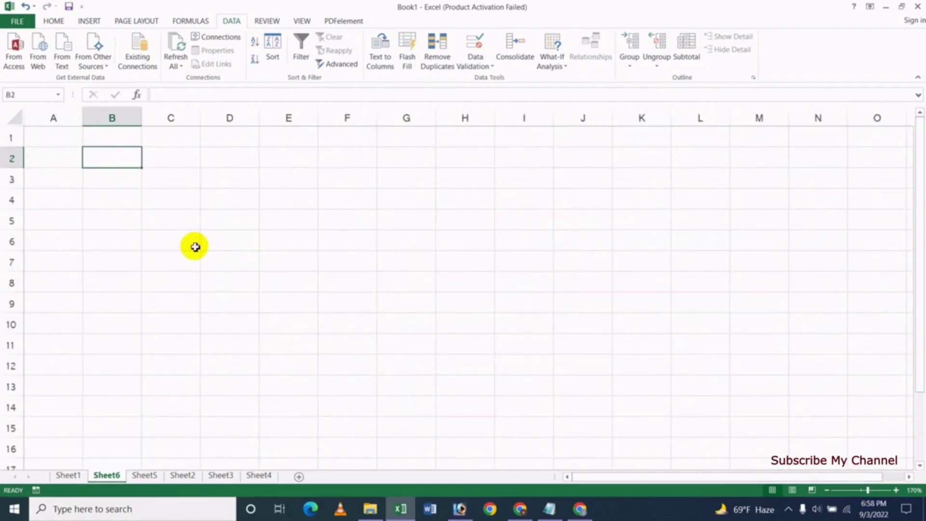
pyautogui.press('Return')
pyautogui.press('Up')
pyautogui.write('1')
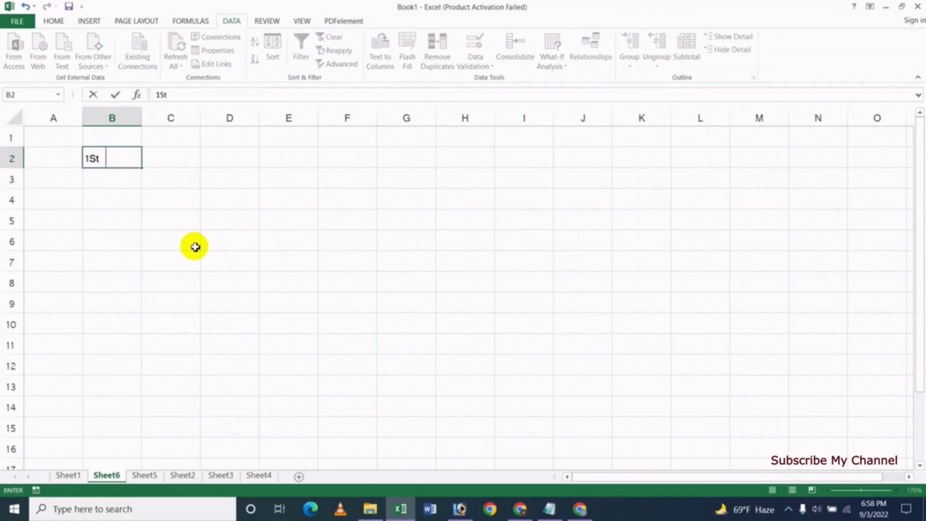
pyautogui.press('BackSpace')
pyautogui.press('BackSpace')
pyautogui.write('s')
pyautogui.press('BackSpace')
pyautogui.write('Semist')
pyautogui.write('er Mark')
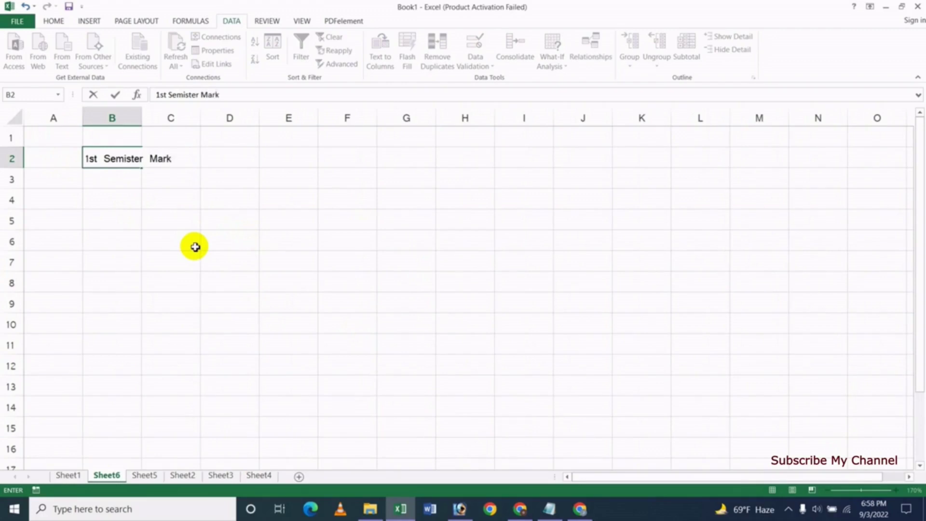
pyautogui.press('Return')
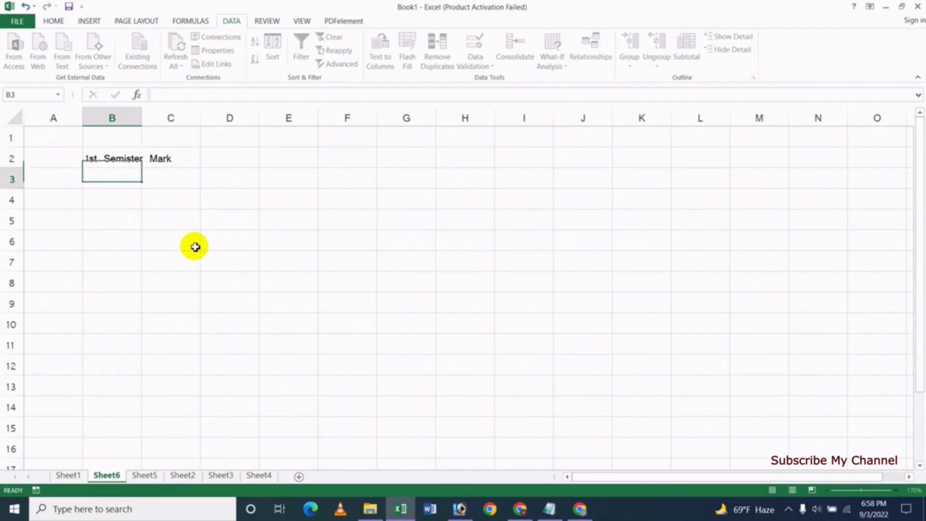
pyautogui.press('Up')
pyautogui.press('F2')
pyautogui.write('s')
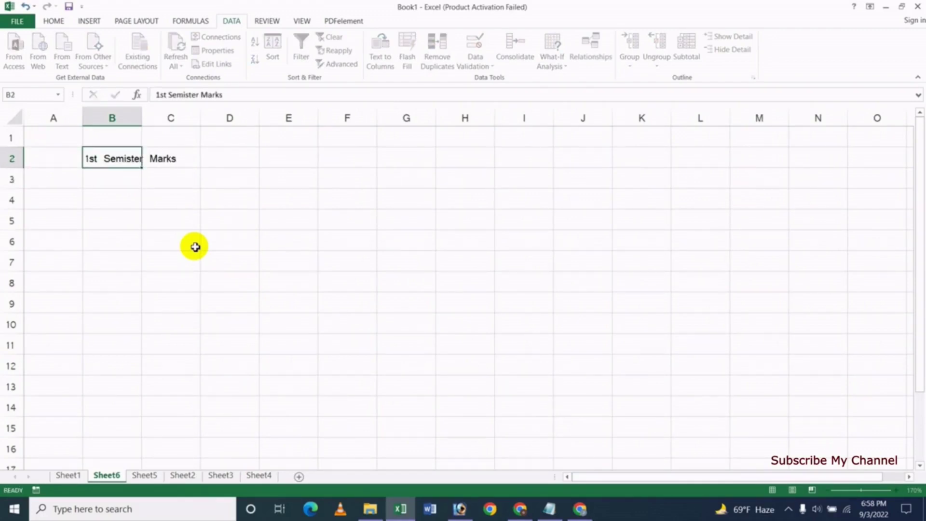
pyautogui.press('Return')
pyautogui.press('Return')
# - Enter the headers Name, Bangla, English and Math in A3:D3
pyautogui.press('Up')
pyautogui.press('Left')
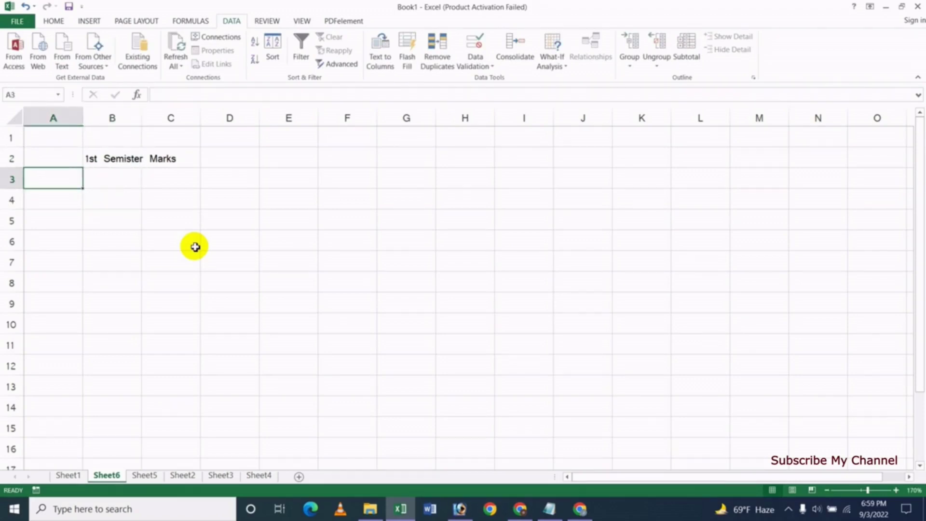
pyautogui.write('Name')
pyautogui.press('Right')
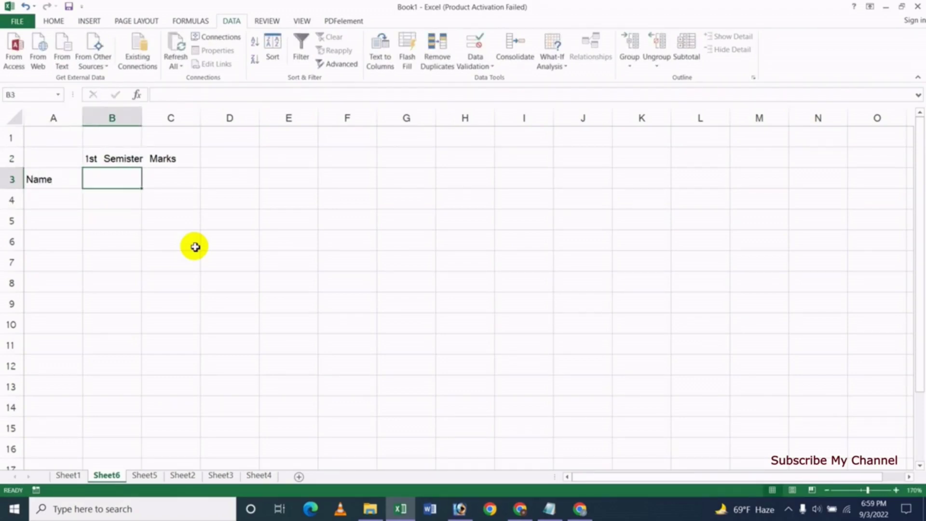
pyautogui.write('Bangla')
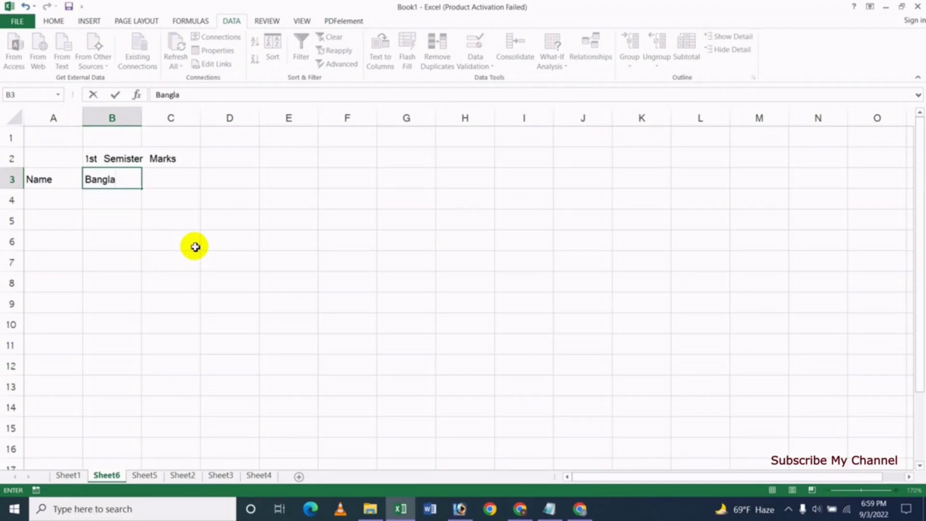
pyautogui.press('Right')
pyautogui.write('Engl')
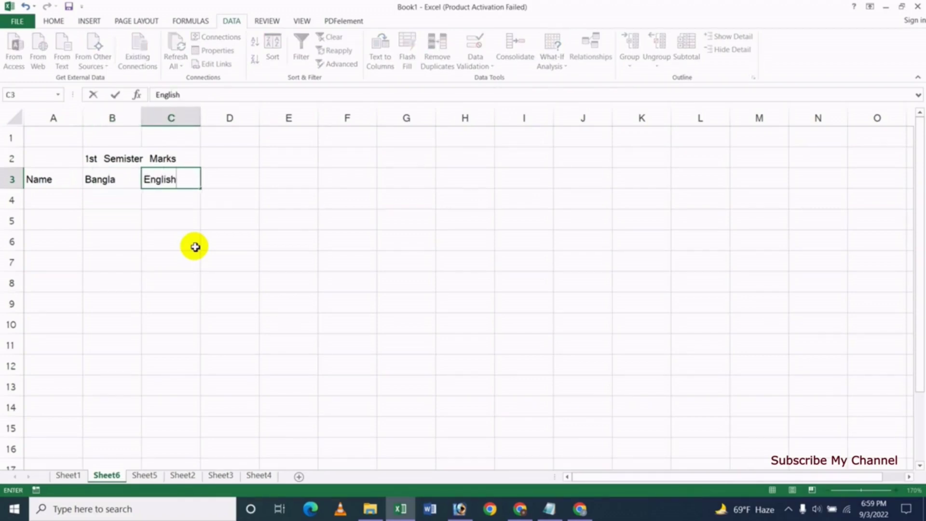
pyautogui.press('Right')
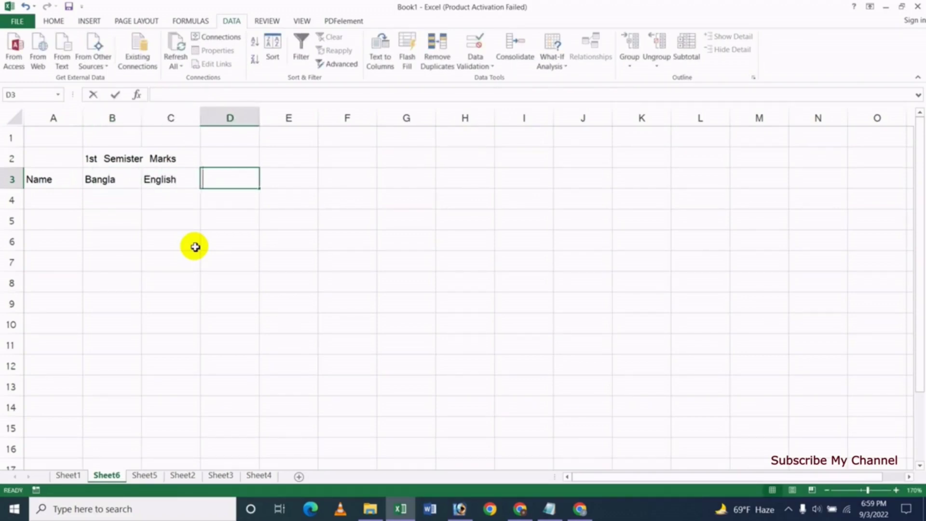
pyautogui.write('Math')
pyautogui.press('Return')
pyautogui.press('Up')
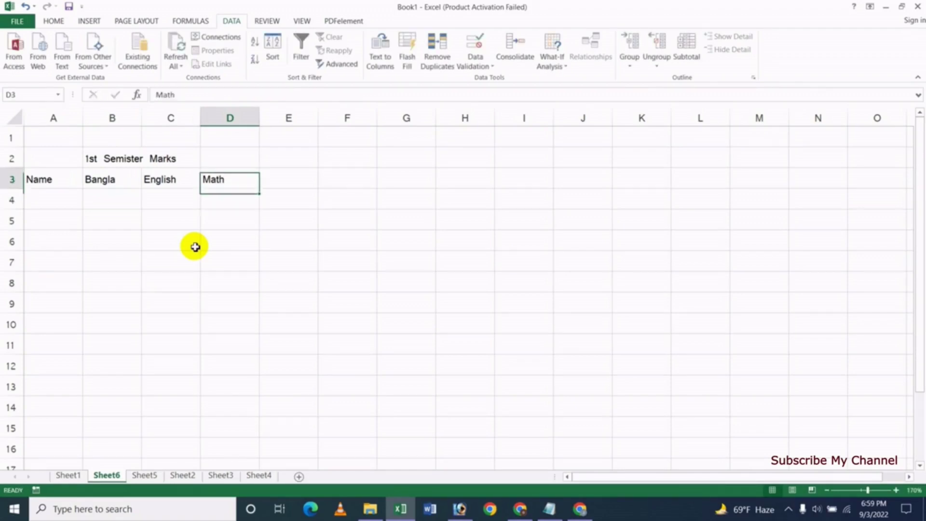
pyautogui.press('Left')
pyautogui.press('Left')
pyautogui.press('Left')
pyautogui.press('Right')
pyautogui.press('Right')
pyautogui.press('Right')
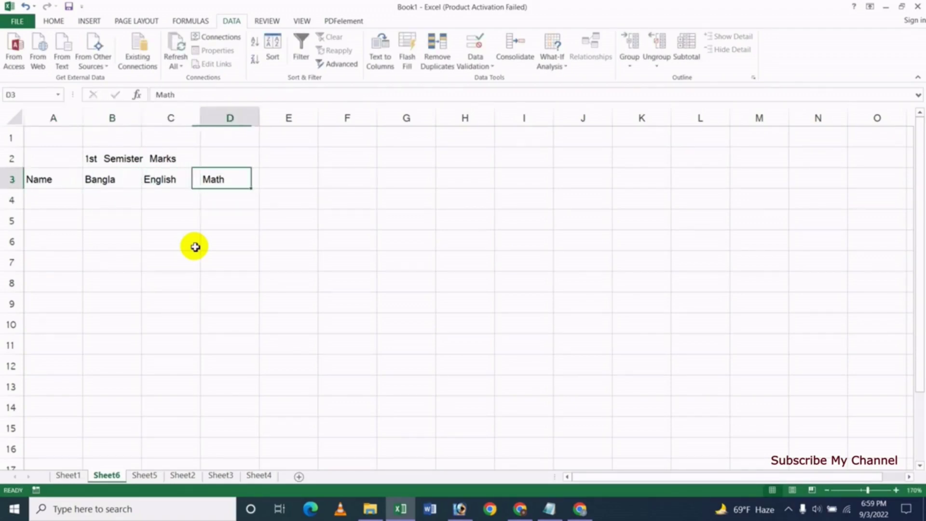
pyautogui.press('Left')
pyautogui.press('Left')
pyautogui.press('Left')
# - List the students karim, rahim, kamal, hasan and jasim in A4:A8
pyautogui.press('Down')
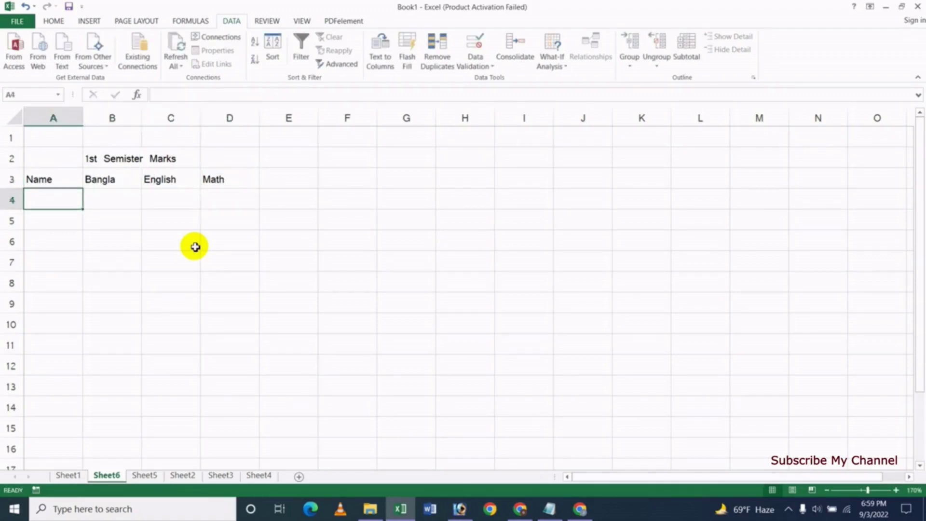
pyautogui.write('karim')
pyautogui.press('Return')
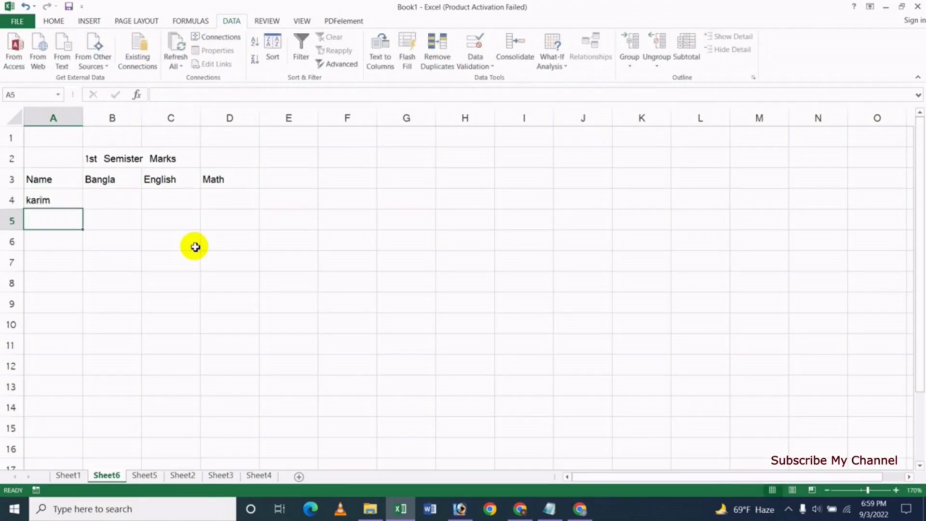
pyautogui.write('rahim')
pyautogui.press('Return')
pyautogui.write('ka')
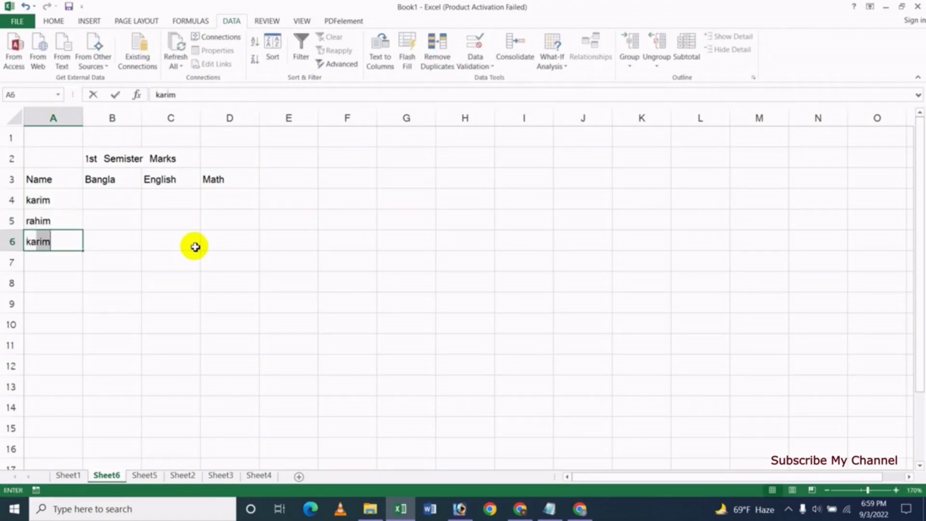
pyautogui.write('mal')
pyautogui.press('Return')
pyautogui.write('hasan\\')
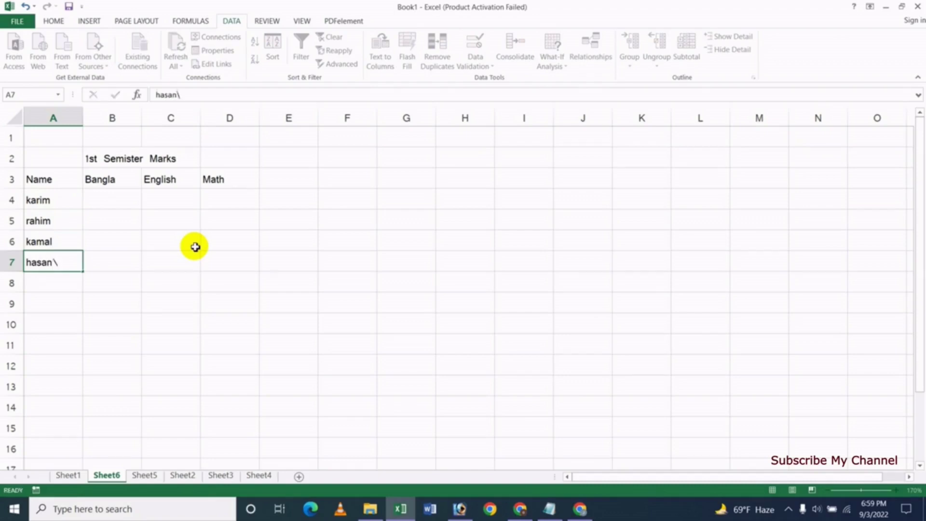
pyautogui.press('Return')
pyautogui.press('Up')
pyautogui.press('F2')
pyautogui.press('BackSpace')
pyautogui.press('Return')
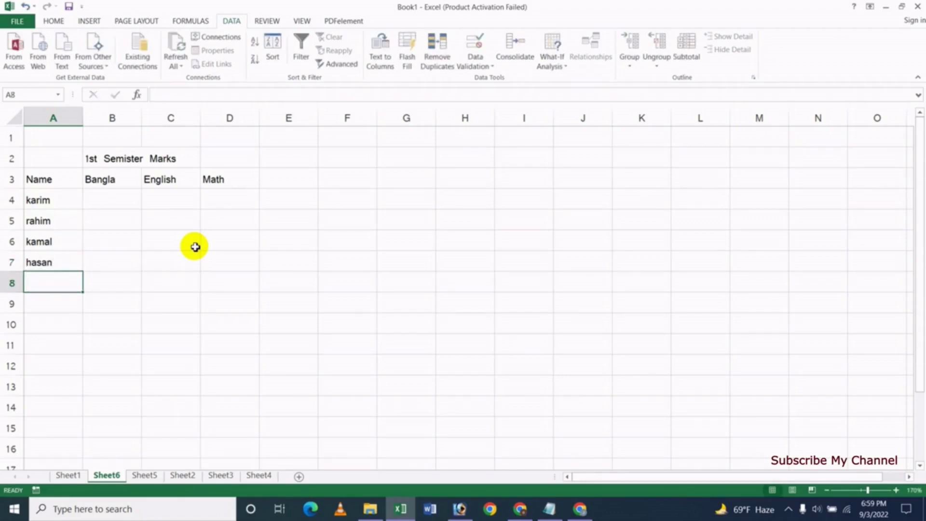
pyautogui.write('ja')
pyautogui.press('Return')
pyautogui.press('Up')
pyautogui.press('Up')
pyautogui.press('Up')
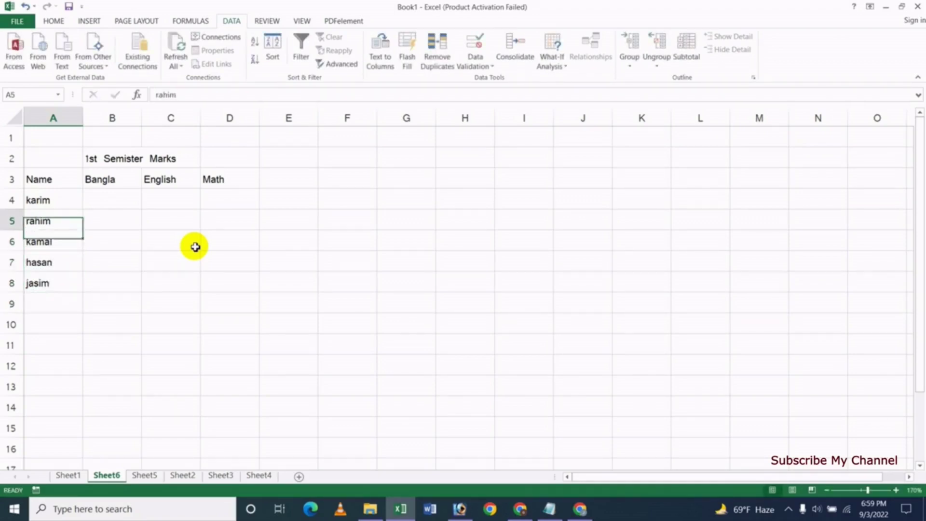
pyautogui.press('Up')
pyautogui.press('Right')
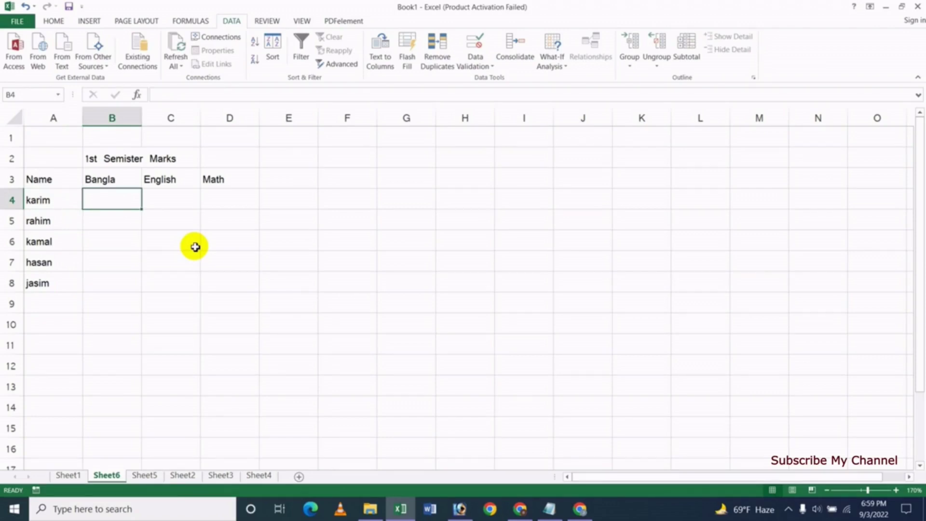
# - Enter karim's marks 40, 50, 35 and rahim's marks 45, 60, 75
pyautogui.write('40')
pyautogui.press('Tab')
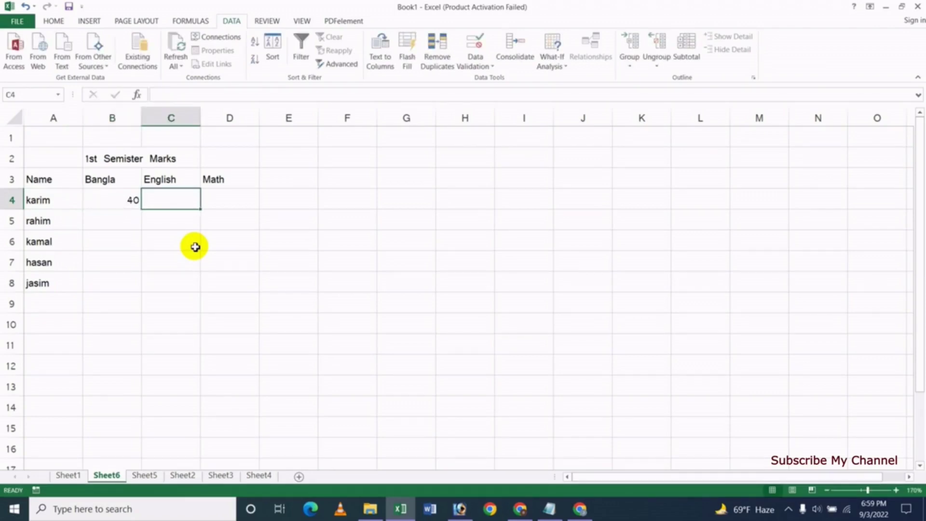
pyautogui.write('50')
pyautogui.press('Tab')
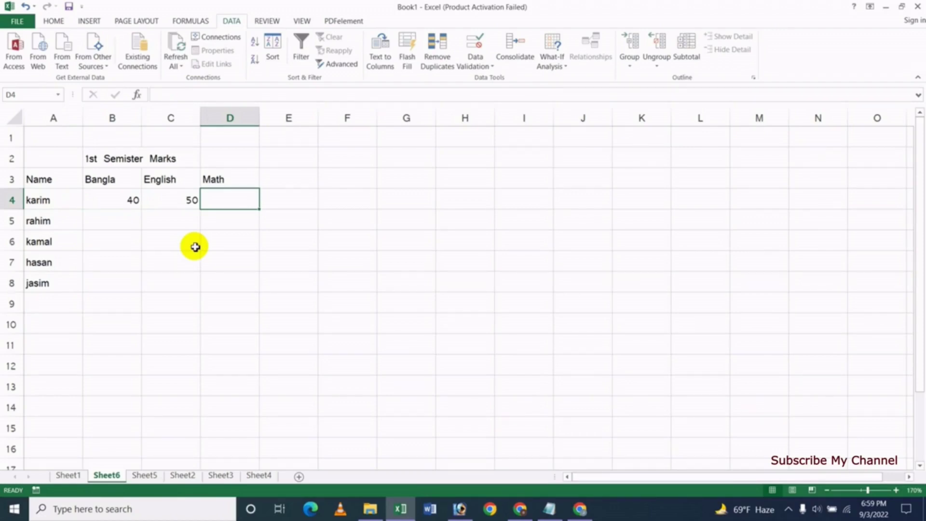
pyautogui.write('35')
pyautogui.press('Return')
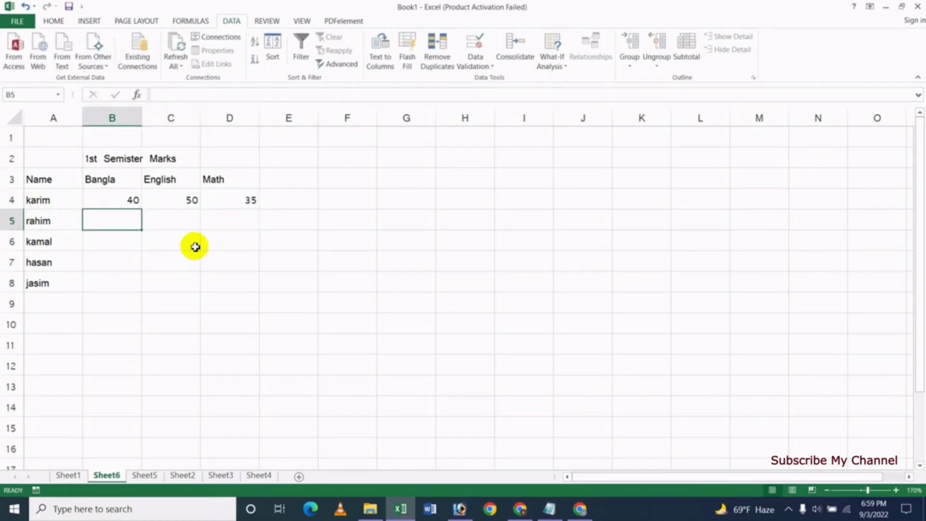
pyautogui.write('45')
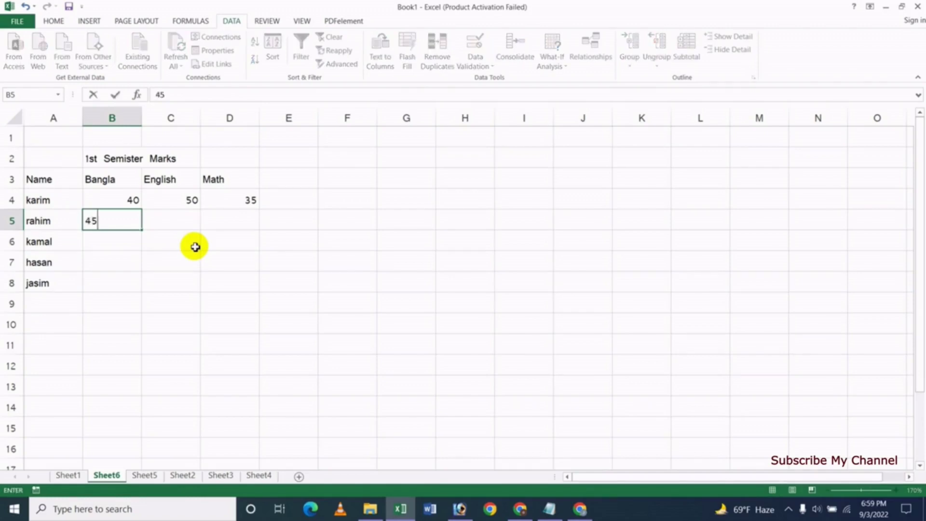
pyautogui.press('Tab')
pyautogui.write('0')
pyautogui.press('Tab')
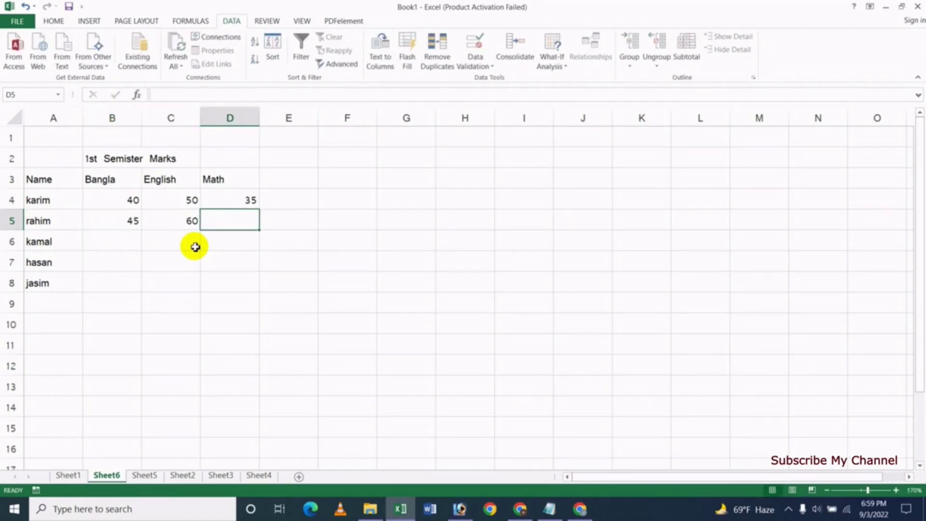
pyautogui.write('75')
pyautogui.press('Return')
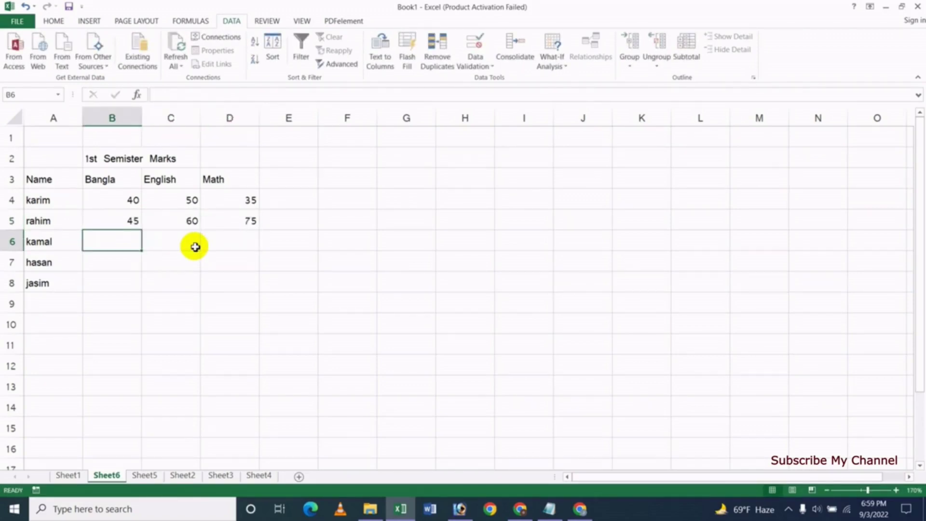
# - Enter marks for kamal (36, 50, 55), hasan (45, 60, 78) and jasim (48, 50, 60)
pyautogui.write('36')
pyautogui.press('Tab')
pyautogui.write('5')
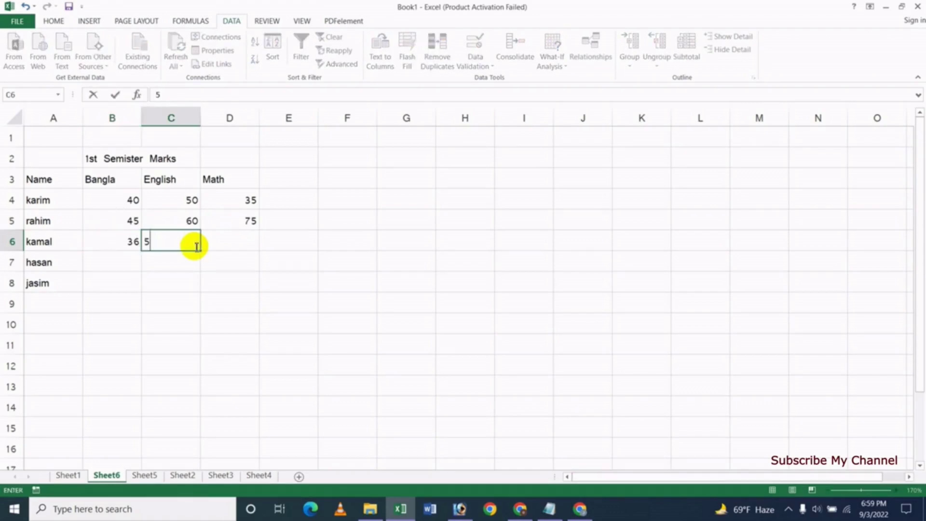
pyautogui.write('0')
pyautogui.press('Tab')
pyautogui.click(195, 246)
pyautogui.press('Tab')
pyautogui.write('55')
pyautogui.press('Return')
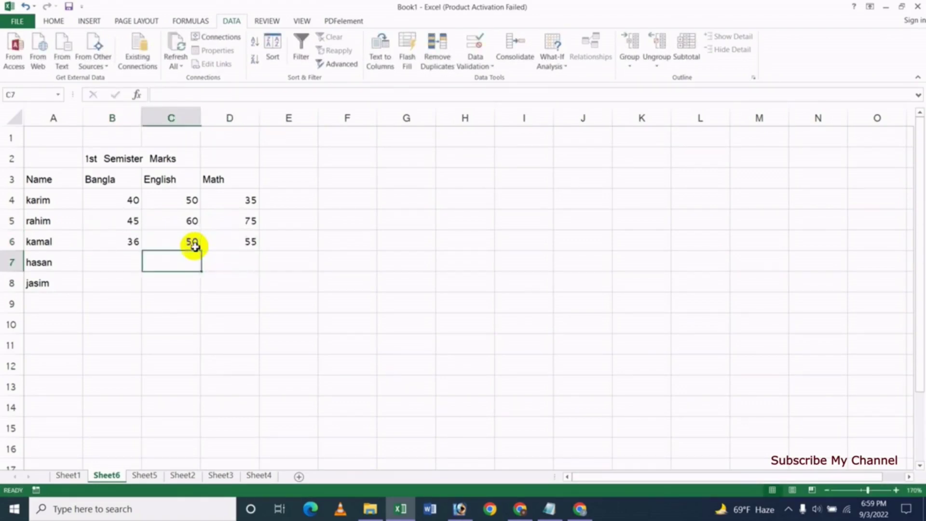
pyautogui.press('Left')
pyautogui.write('45')
pyautogui.press('Tab')
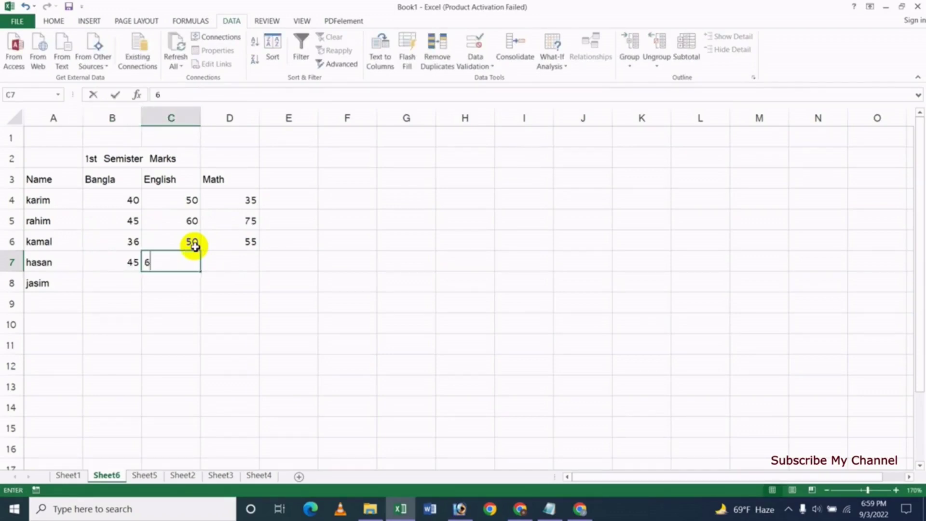
pyautogui.write('0')
pyautogui.press('Tab')
pyautogui.write('78')
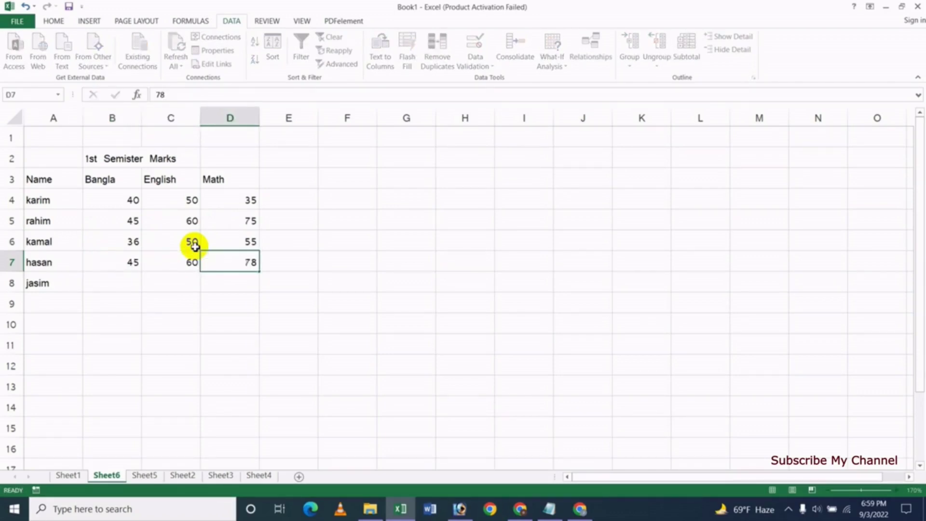
pyautogui.press('Return')
pyautogui.write('8')
pyautogui.press('Tab')
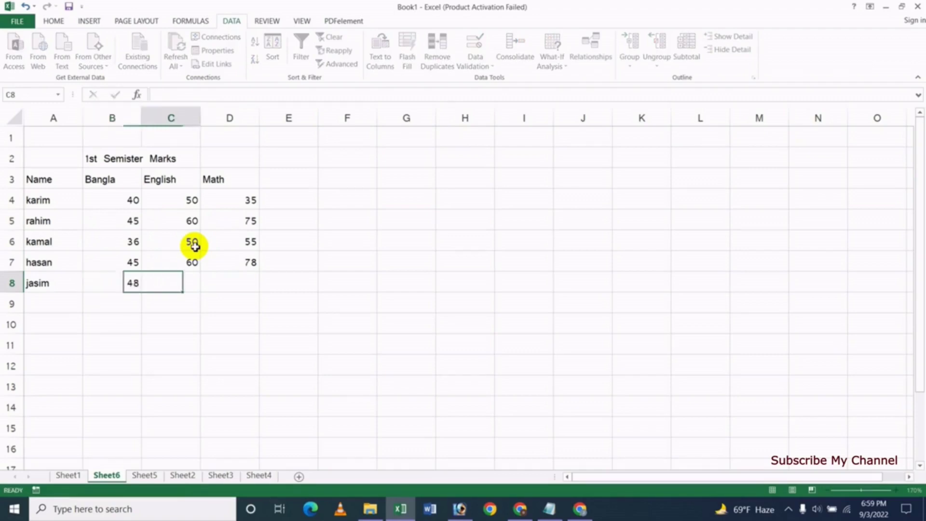
pyautogui.write('50')
pyautogui.press('Tab')
pyautogui.write('60')
pyautogui.press('Return')
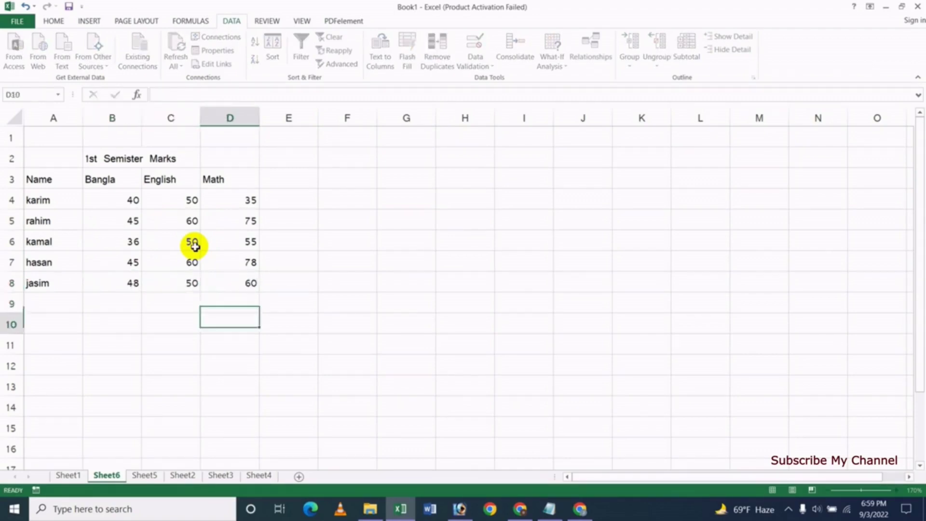
# - Select the whole marks table A2:D8
pyautogui.press('Down')
pyautogui.press('Up')
pyautogui.press('Up')
pyautogui.press('Up')
pyautogui.press('Up')
pyautogui.press('Up')
pyautogui.press('Up')
pyautogui.press('Up')
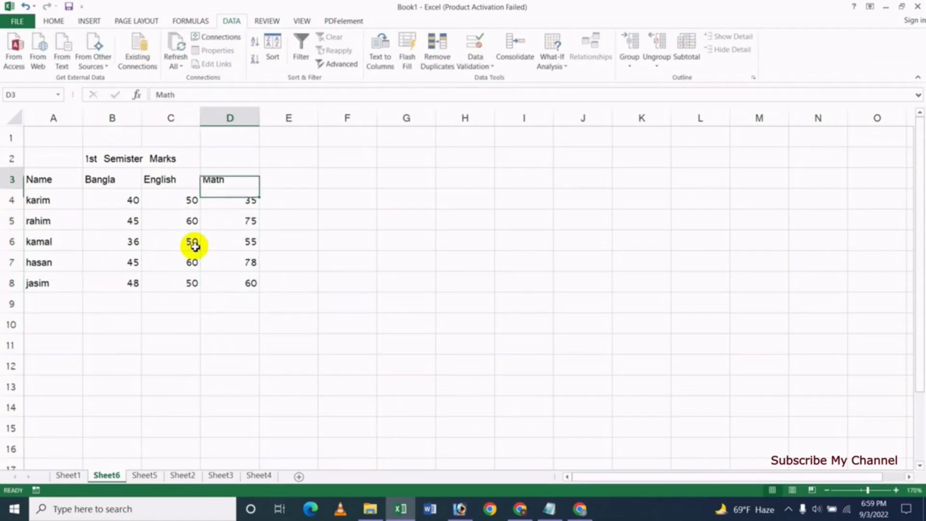
pyautogui.press('Up')
pyautogui.press('Left')
pyautogui.press('Left')
pyautogui.press('Left')
pyautogui.hotkey('shift', 'Right')
pyautogui.hotkey('shift', 'Right')
pyautogui.hotkey('shift', 'Right')
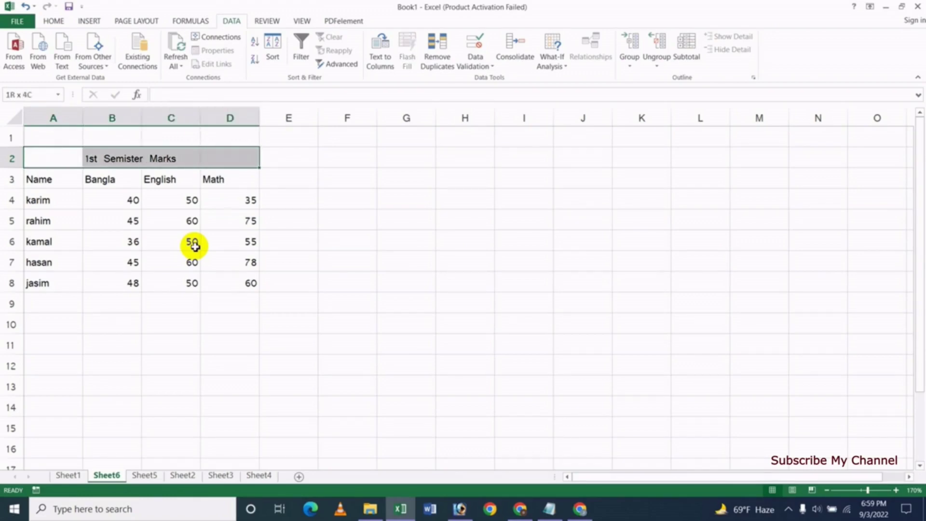
pyautogui.hotkey('shift', 'Down')
pyautogui.hotkey('shift', 'Down')
pyautogui.hotkey('shift', 'Down')
pyautogui.hotkey('shift', 'Down')
pyautogui.hotkey('shift', 'Down')
pyautogui.hotkey('shift', 'Down')
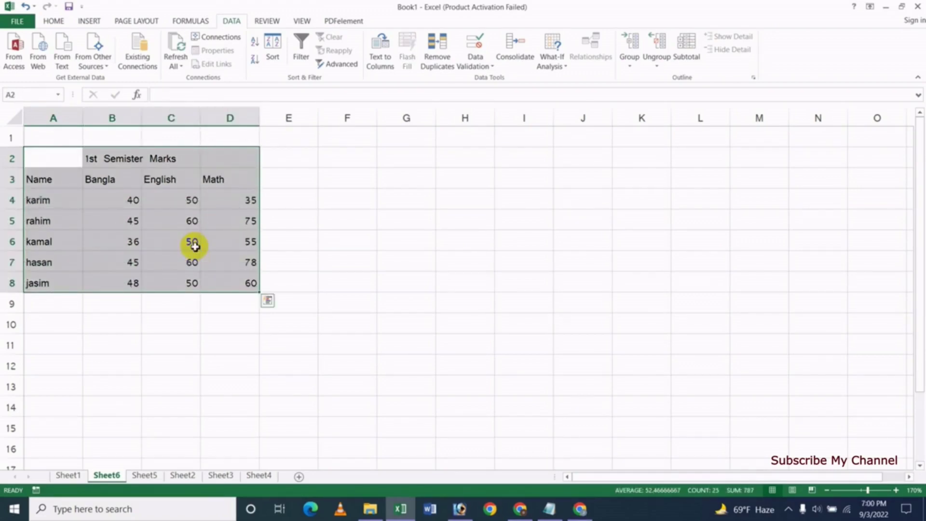
# - Copy the marks table and paste copies at rows 11 and 20
pyautogui.hotkey('ctrl', 'c')
pyautogui.press('Down')
pyautogui.press('Down')
pyautogui.press('Down')
pyautogui.press('Down')
pyautogui.press('Down')
pyautogui.press('Down')
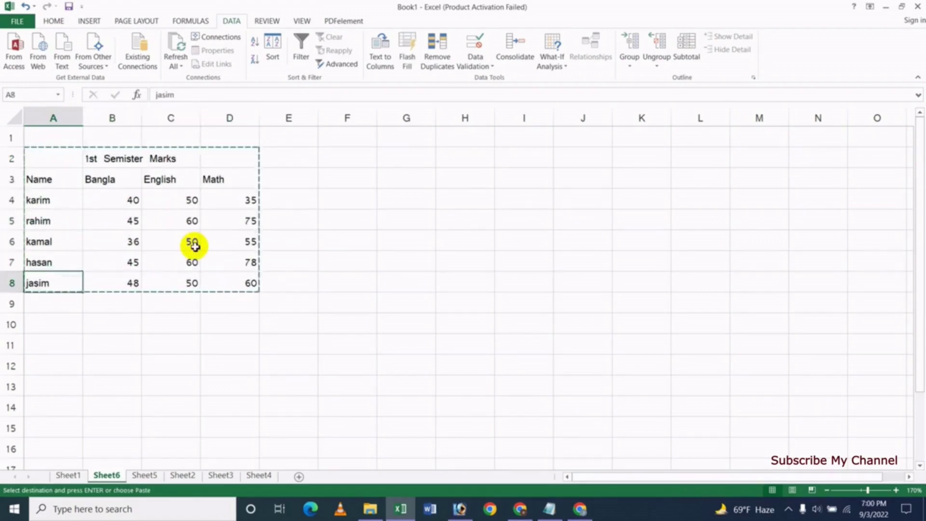
pyautogui.press('Down')
pyautogui.press('Down')
pyautogui.press('Down')
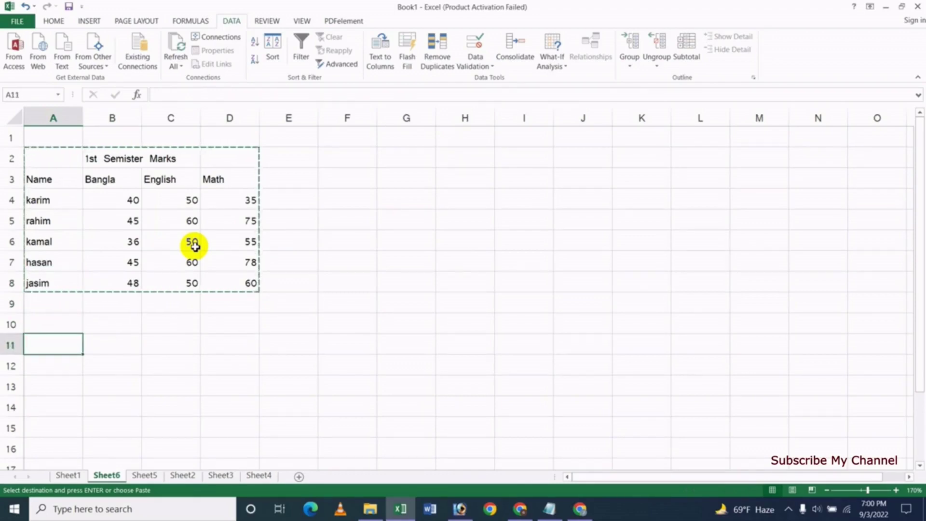
pyautogui.hotkey('ctrl', 'v')
pyautogui.press('Down')
pyautogui.press('Down')
pyautogui.press('Down')
pyautogui.press('Down')
pyautogui.press('Down')
pyautogui.press('Down')
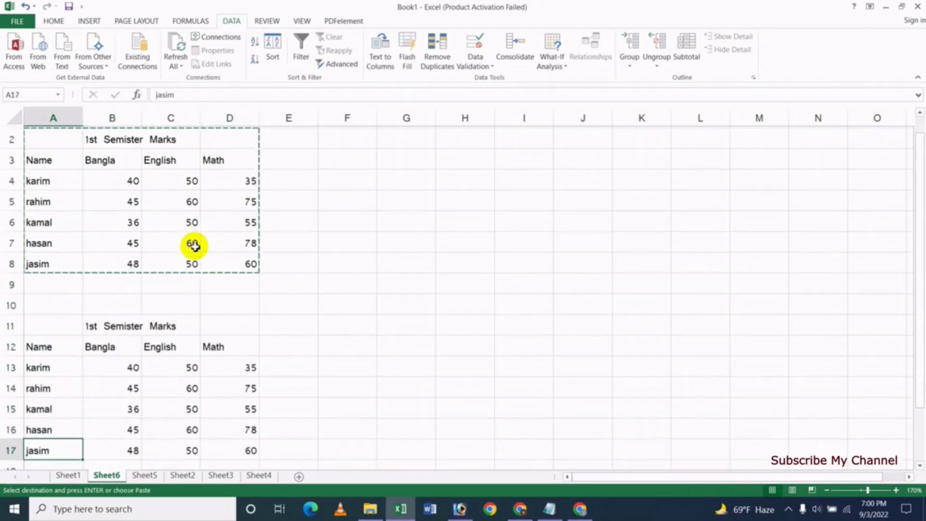
pyautogui.press('Down')
pyautogui.press('Down')
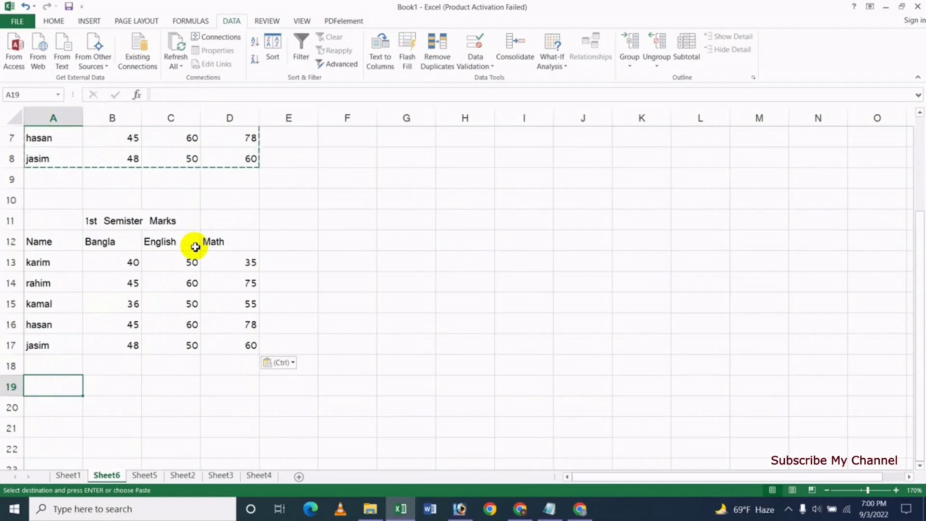
pyautogui.press('Down')
pyautogui.hotkey('ctrl', 'v')
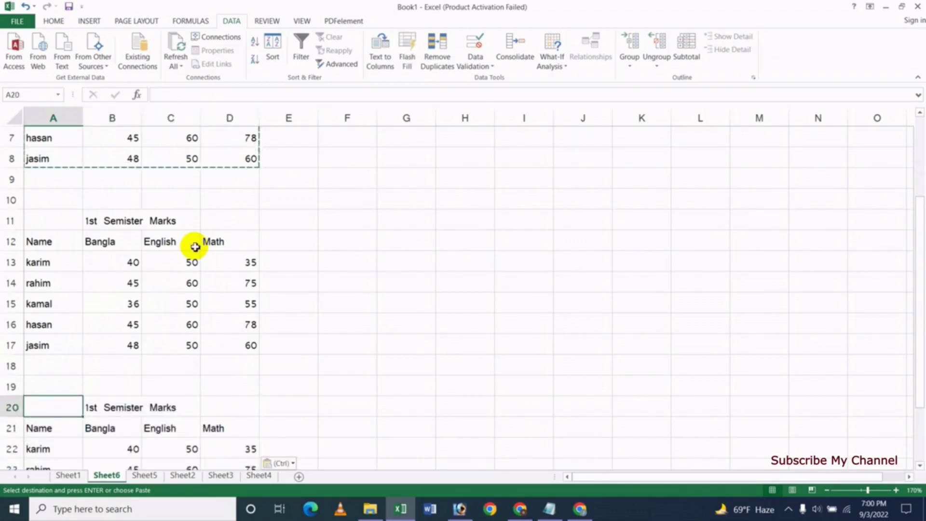
pyautogui.press('Up')
pyautogui.press('Up')
pyautogui.press('Escape')
# - Select the first copy's title cell B11
pyautogui.press('Up')
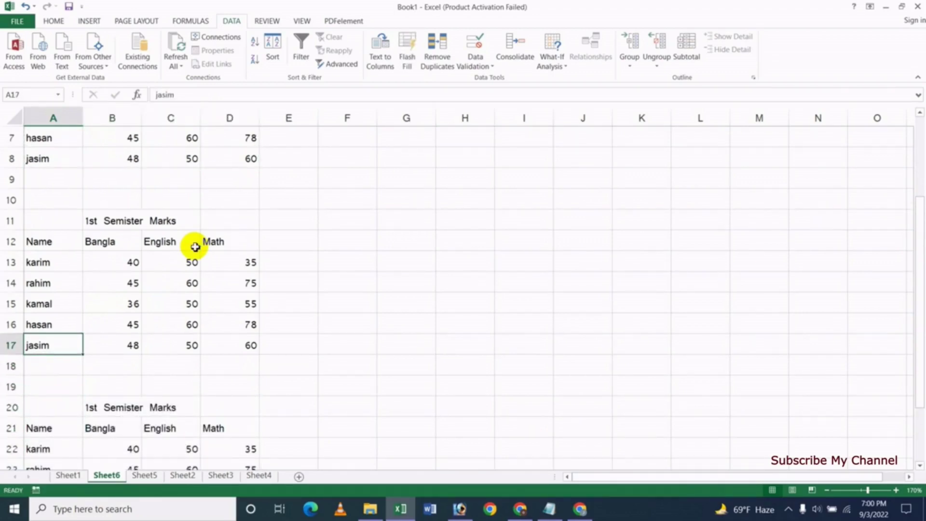
pyautogui.press('Up')
pyautogui.press('Up')
pyautogui.press('Up')
pyautogui.press('Up')
pyautogui.press('Up')
pyautogui.press('Up')
pyautogui.press('Right')
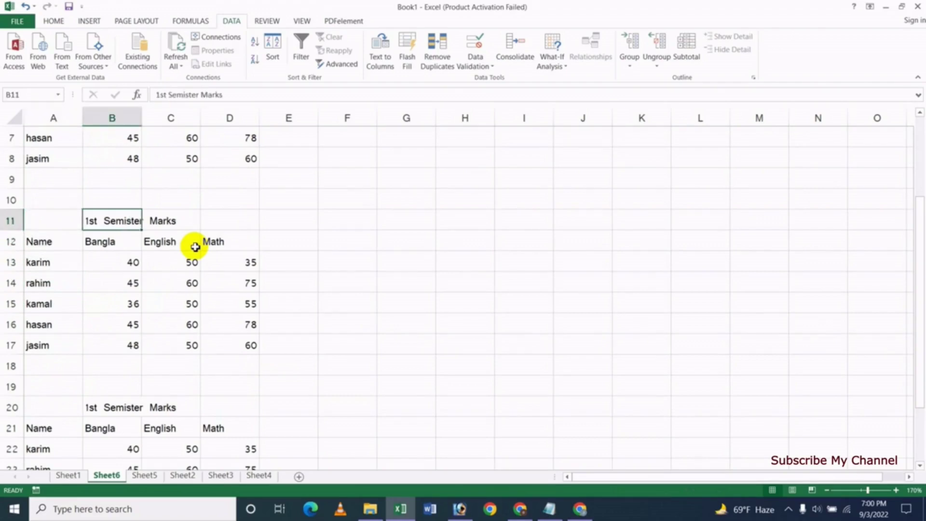
pyautogui.press('F2')
pyautogui.click(251, 219)
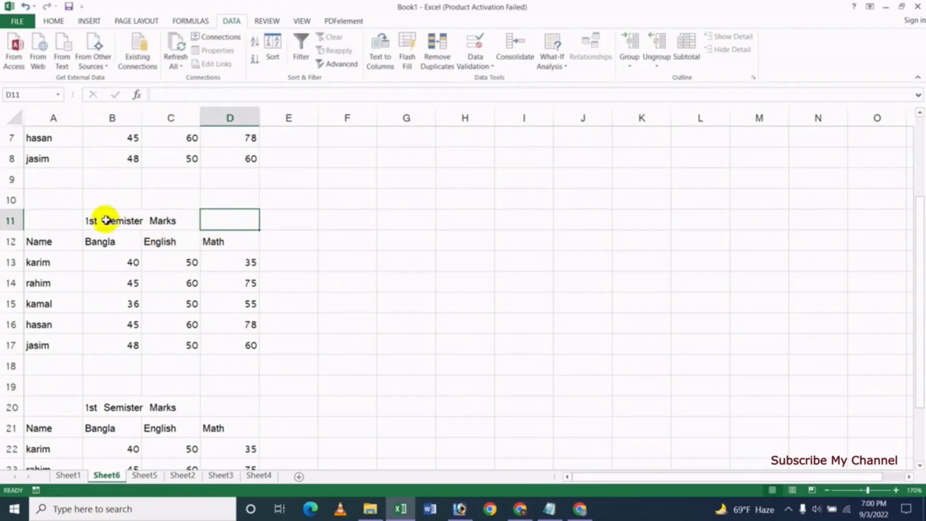
pyautogui.click(106, 221)
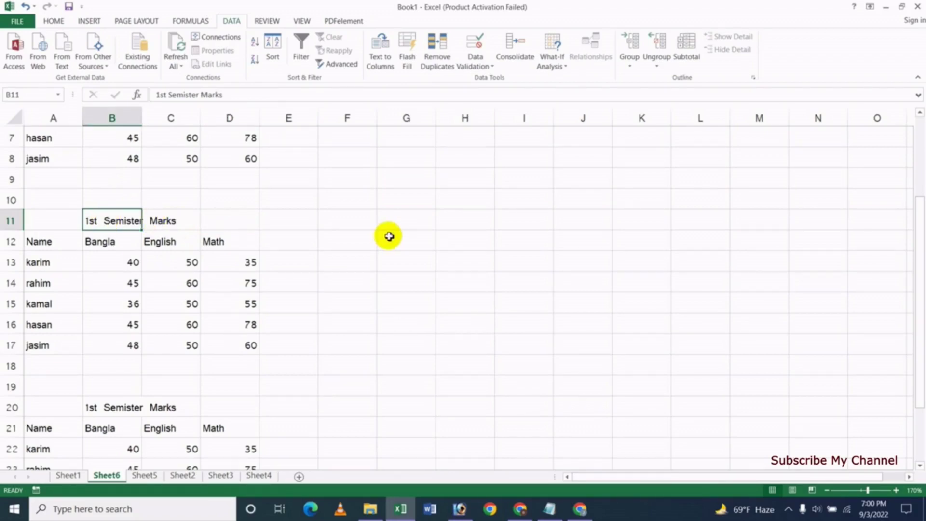
# - Retitle the row-11 copy to '2nd Semister Marks'
pyautogui.doubleClick(107, 223)
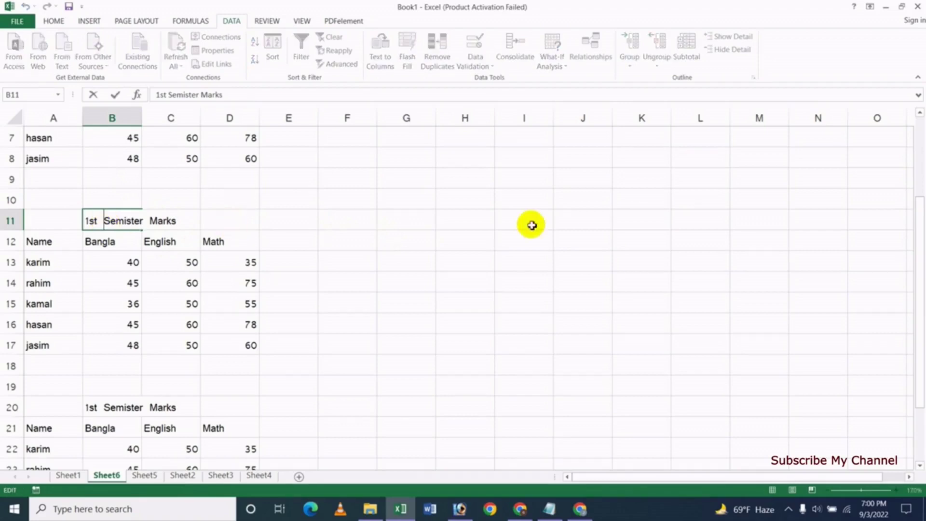
pyautogui.press('Delete')
pyautogui.press('Delete')
pyautogui.press('Delete')
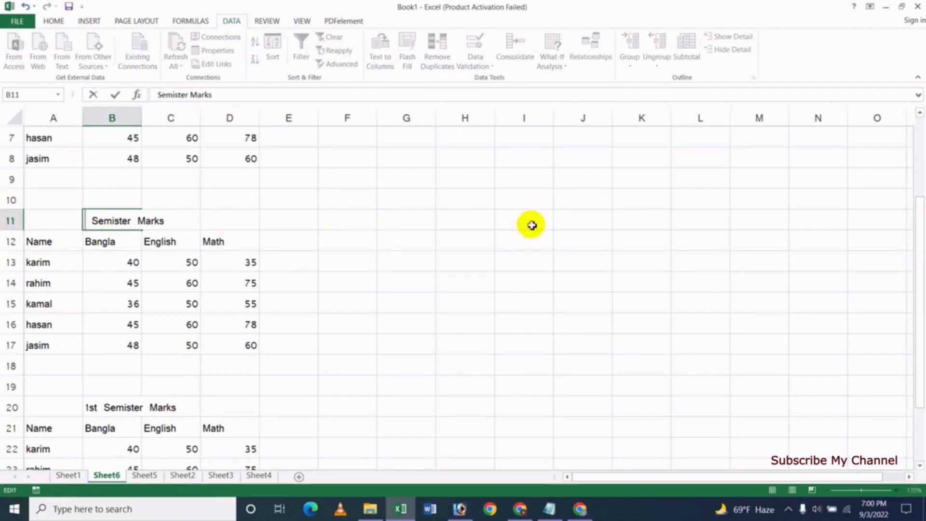
pyautogui.write('2nd')
pyautogui.press('Return')
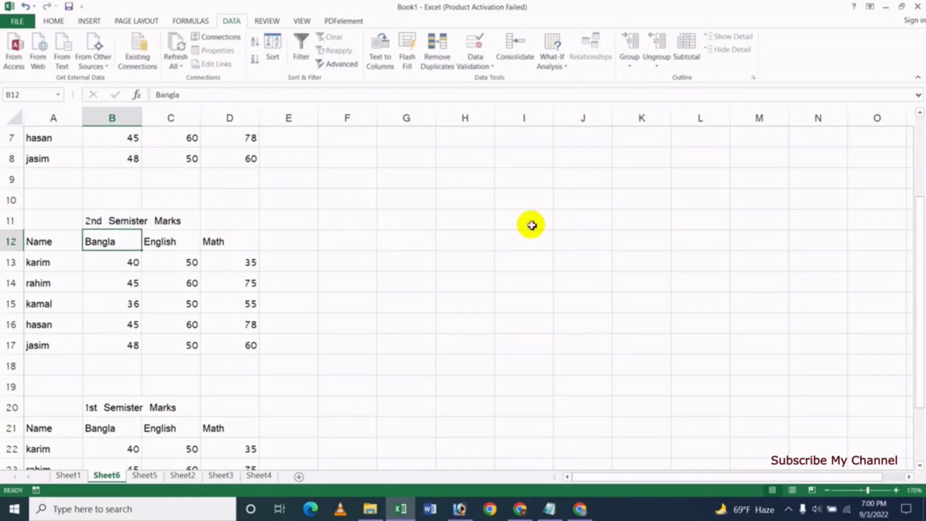
# - In the second table, enter 50 in B13, kamal's English 60 and jasim's Bangla 45
pyautogui.press('Down')
pyautogui.press('Down')
pyautogui.press('Up')
pyautogui.press('Left')
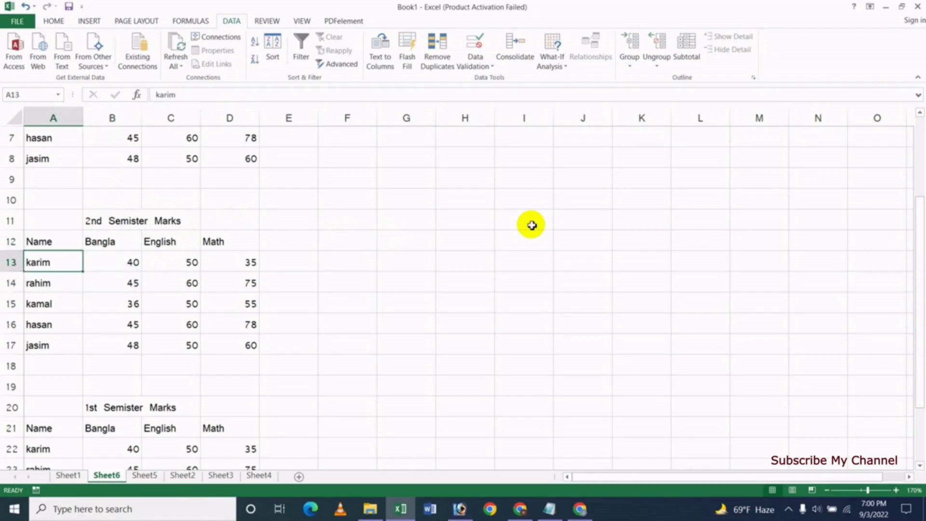
pyautogui.press('Right')
pyautogui.press('Right')
pyautogui.press('Right')
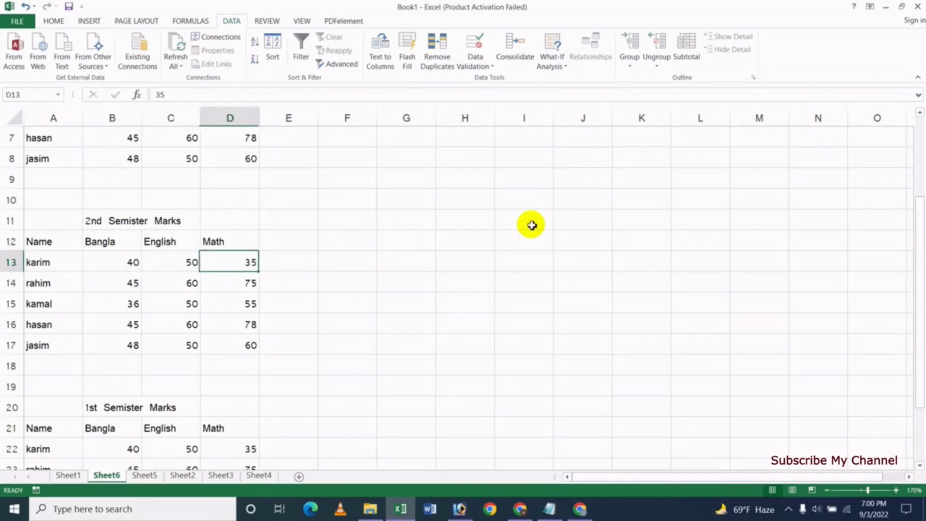
pyautogui.press('Left')
pyautogui.press('Left')
pyautogui.write('50')
pyautogui.press('Right')
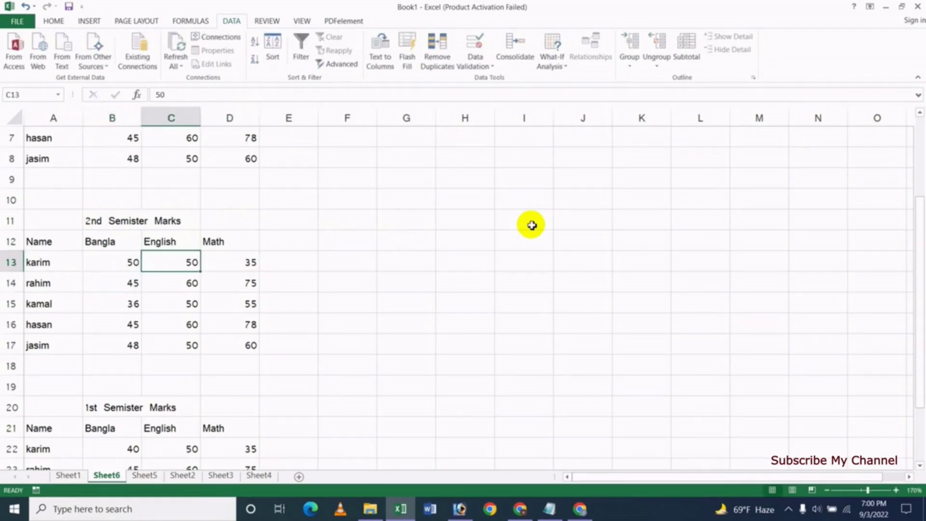
pyautogui.press('Down')
pyautogui.press('Down')
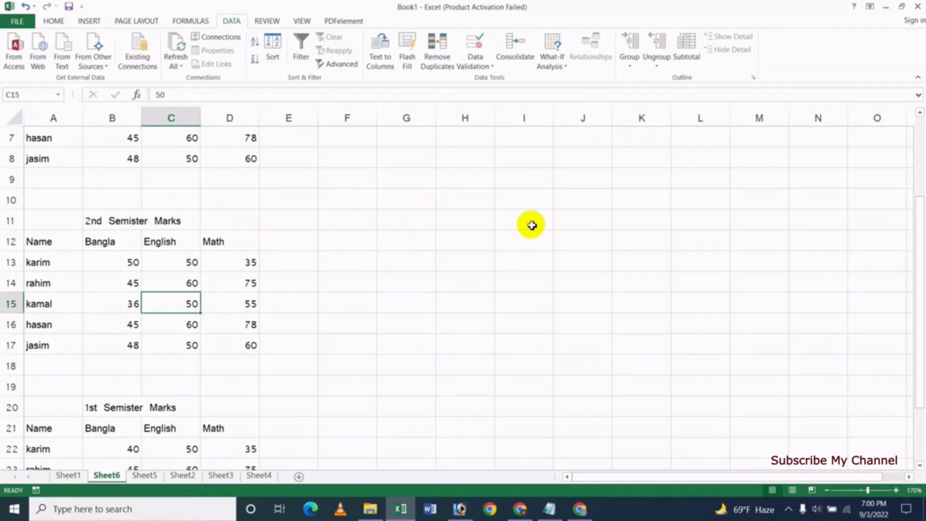
pyautogui.write('60')
pyautogui.press('Down')
pyautogui.press('Down')
pyautogui.press('Left')
pyautogui.write('4')
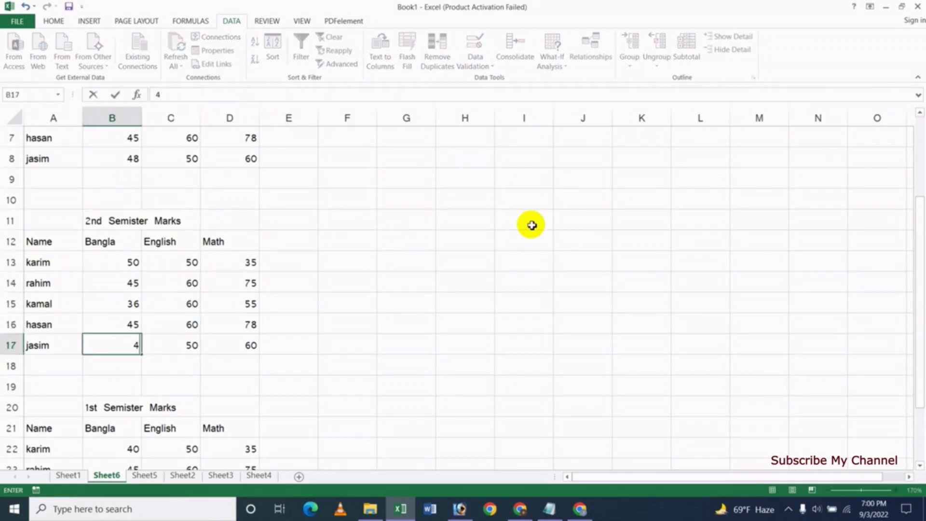
pyautogui.press('Up')
pyautogui.press('Up')
pyautogui.press('Up')
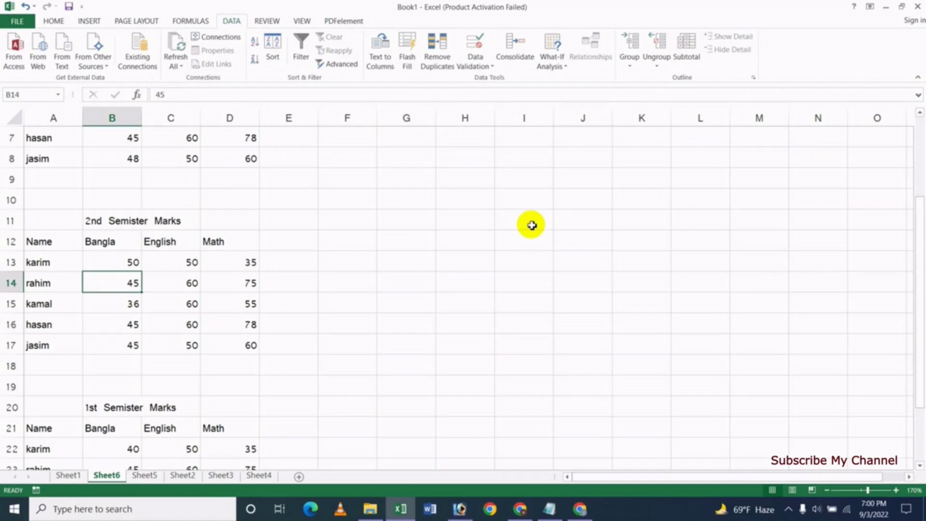
# - Change kamal's Bangla mark to 39 and Math mark to 50
pyautogui.press('Down')
pyautogui.write('36')
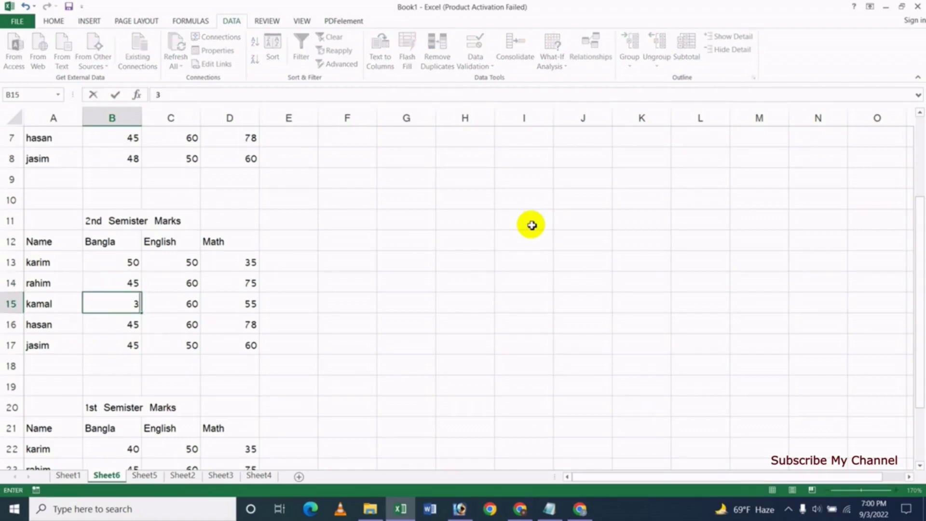
pyautogui.press('Right')
pyautogui.press('Right')
pyautogui.press('Right')
pyautogui.press('Left')
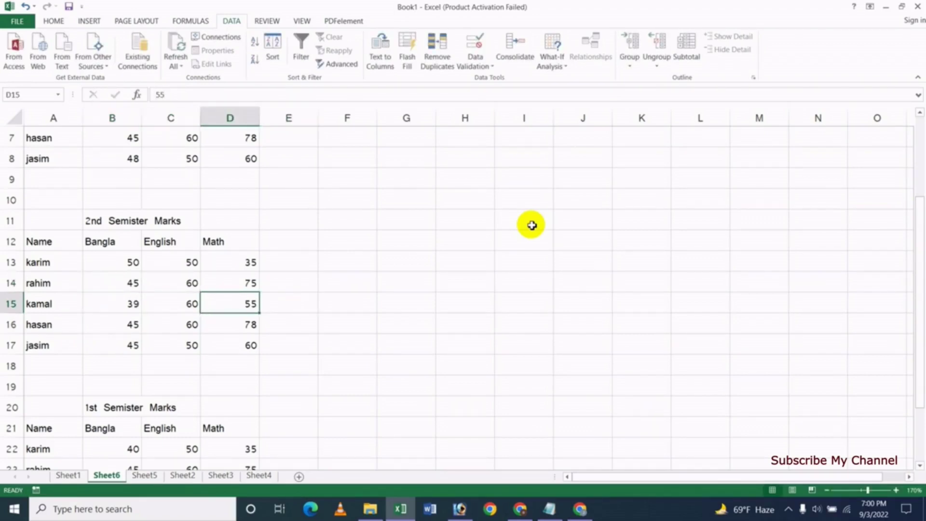
pyautogui.write('0')
pyautogui.press('Return')
pyautogui.press('Down')
pyautogui.press('Down')
pyautogui.press('Down')
pyautogui.press('Down')
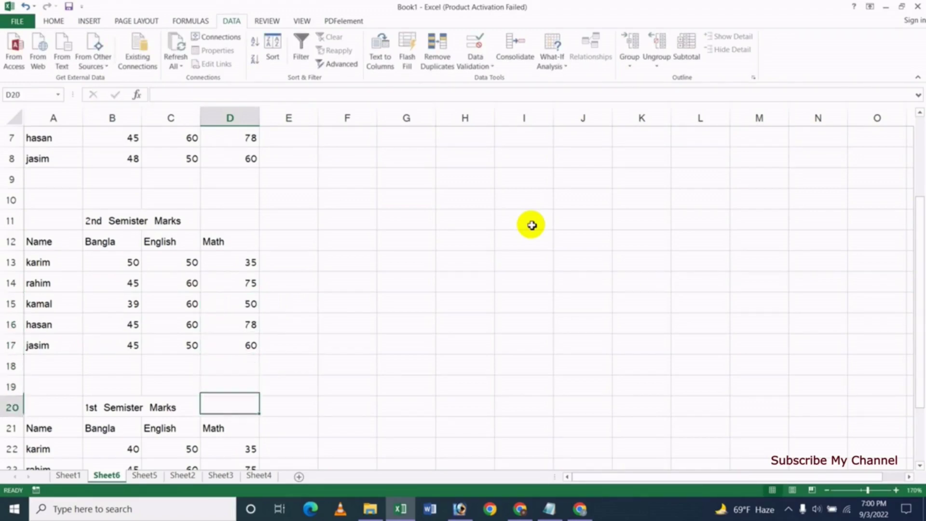
pyautogui.press('Left')
pyautogui.press('Left')
pyautogui.press('Left')
pyautogui.press('Right')
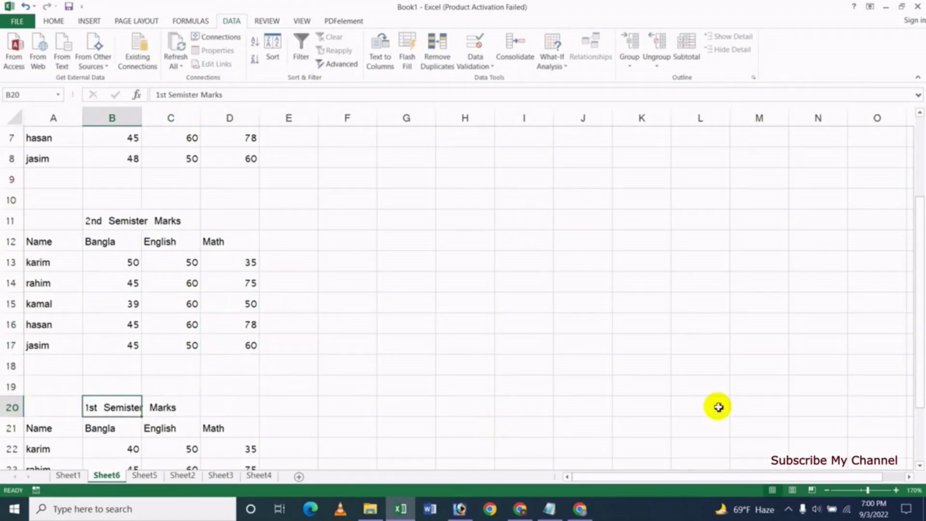
# - Retitle the copied table in B20 from '1st' to '3rd Semister Marks'
pyautogui.press('F2')
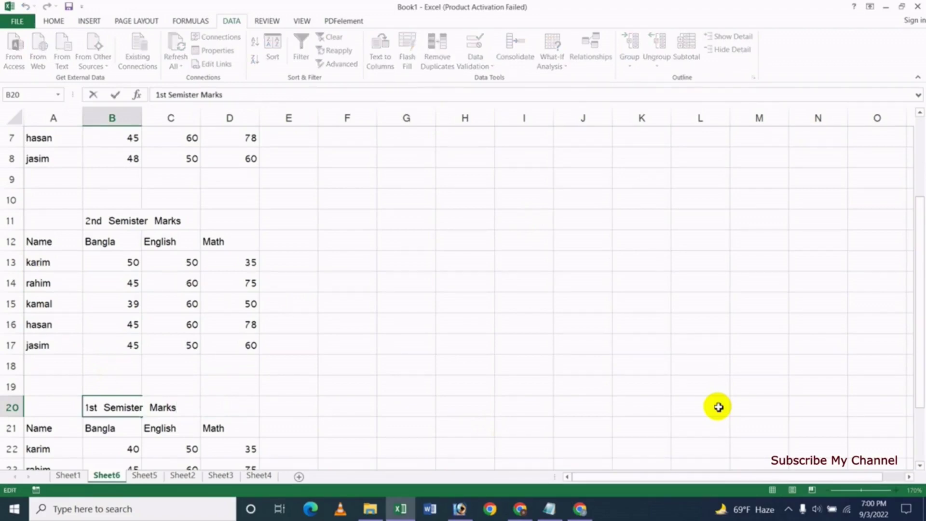
pyautogui.press('Delete')
pyautogui.press('Delete')
pyautogui.press('Delete')
pyautogui.write('3rd')
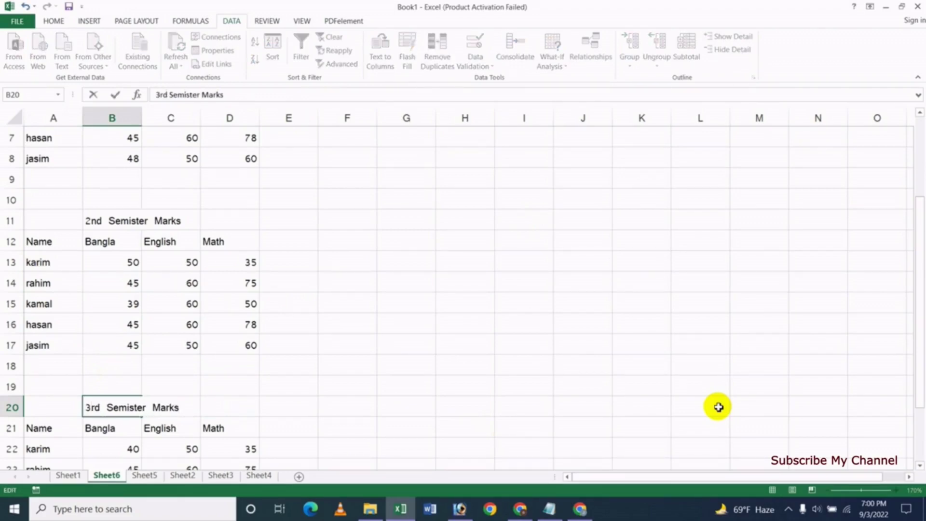
pyautogui.press('Return')
pyautogui.press('Return')
pyautogui.press('Return')
pyautogui.press('Return')
pyautogui.press('Return')
pyautogui.press('Return')
pyautogui.press('Return')
pyautogui.press('Return')
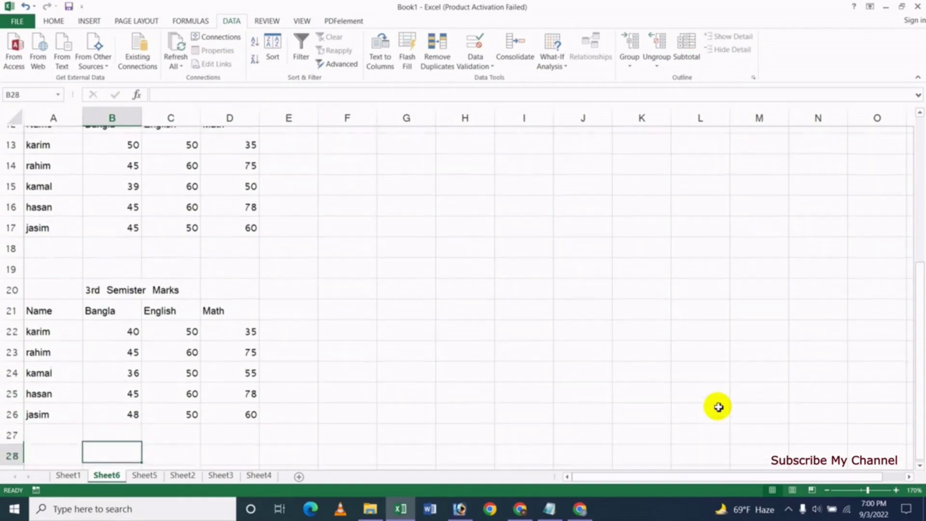
# - Enter 50 for karim's Bangla, 48 for rahim's Math and 45 for hasan's Bangla
pyautogui.press('Up')
pyautogui.press('Up')
pyautogui.press('Up')
pyautogui.press('Up')
pyautogui.press('Up')
pyautogui.press('Up')
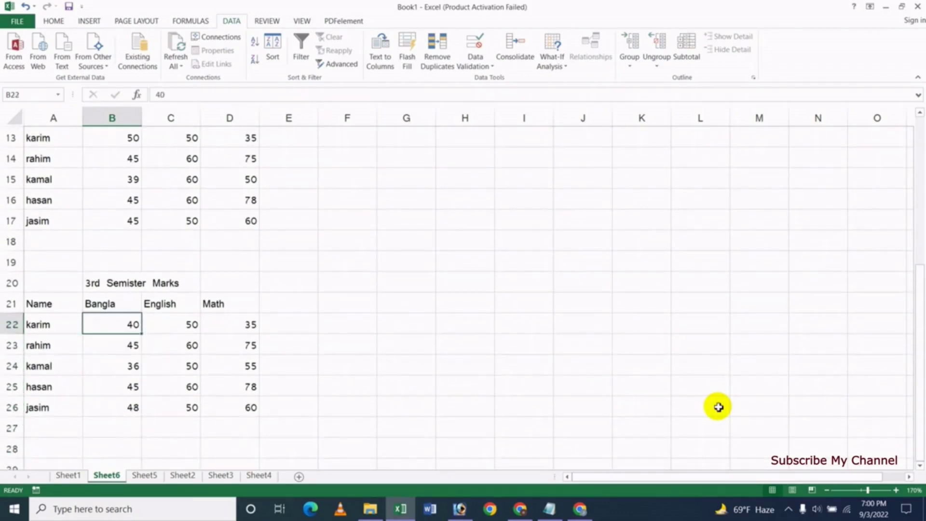
pyautogui.write('50')
pyautogui.press('Tab')
pyautogui.press('Tab')
pyautogui.press('Down')
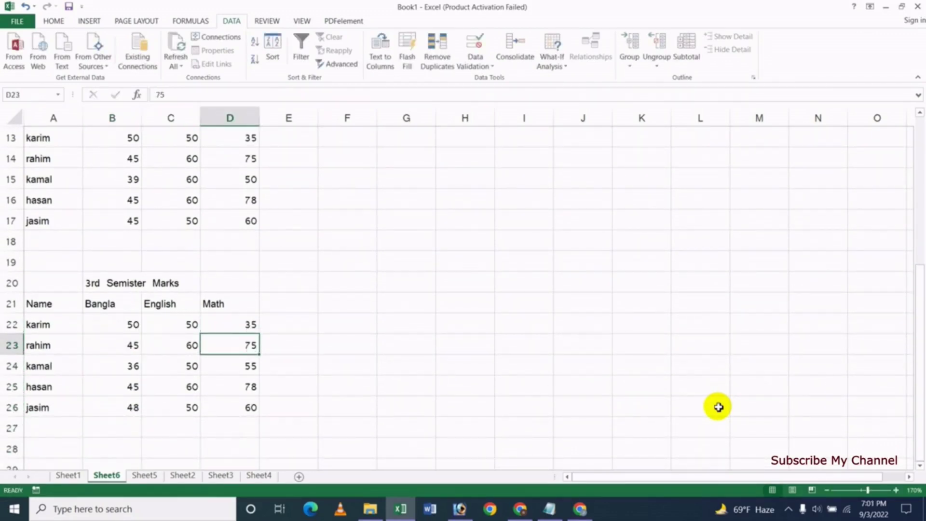
pyautogui.write('4')
pyautogui.press('Down')
pyautogui.press('Down')
pyautogui.press('Left')
pyautogui.press('Left')
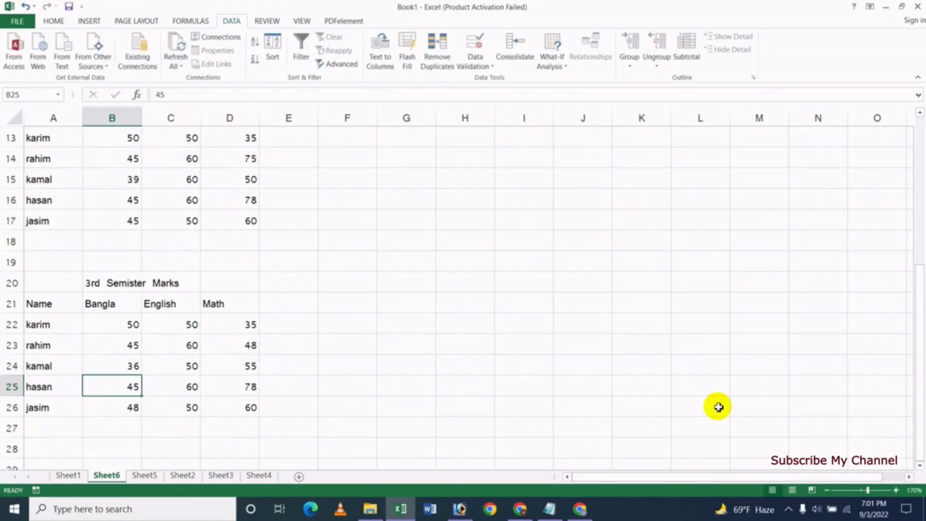
pyautogui.write('45')
pyautogui.press('Return')
# - Change rahim's Bangla mark to 69 and fill kamal's Math mark down as 48
pyautogui.press('Up')
pyautogui.press('Up')
pyautogui.press('Up')
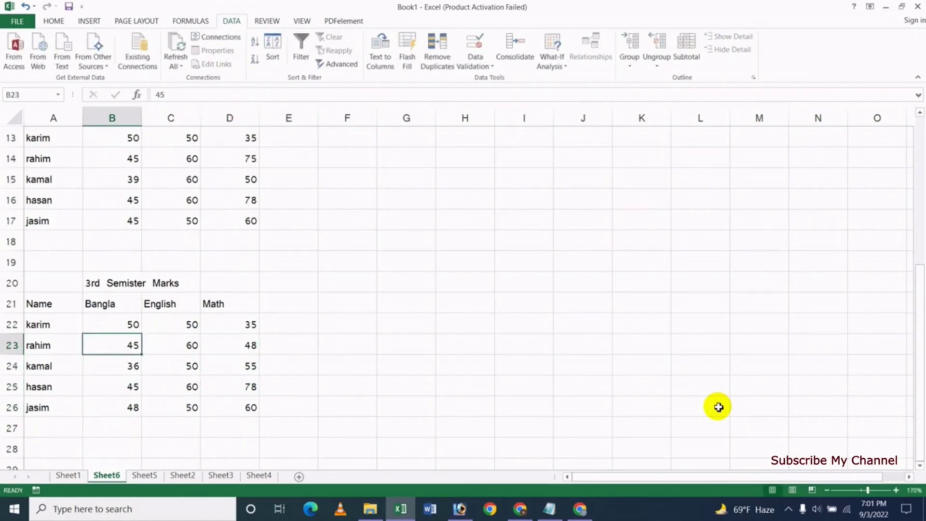
pyautogui.write('2')
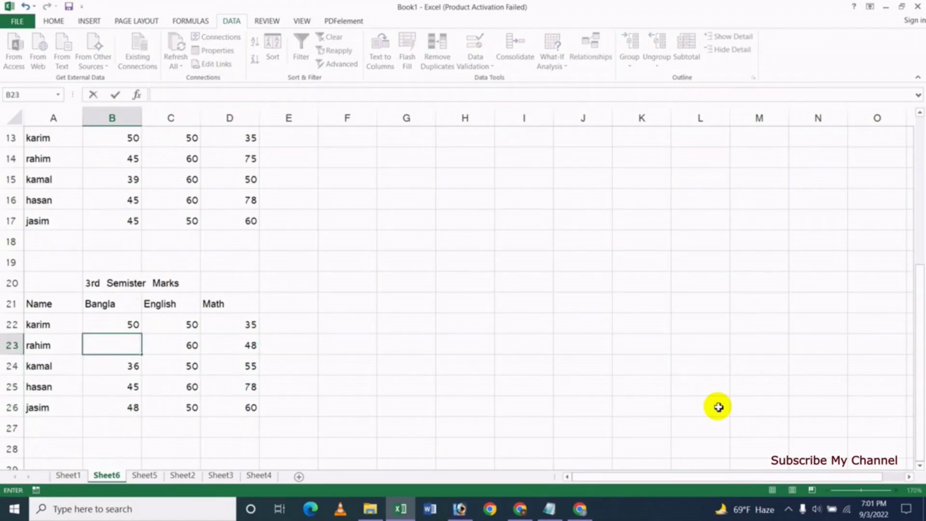
pyautogui.press('Right')
pyautogui.press('Right')
pyautogui.press('Down')
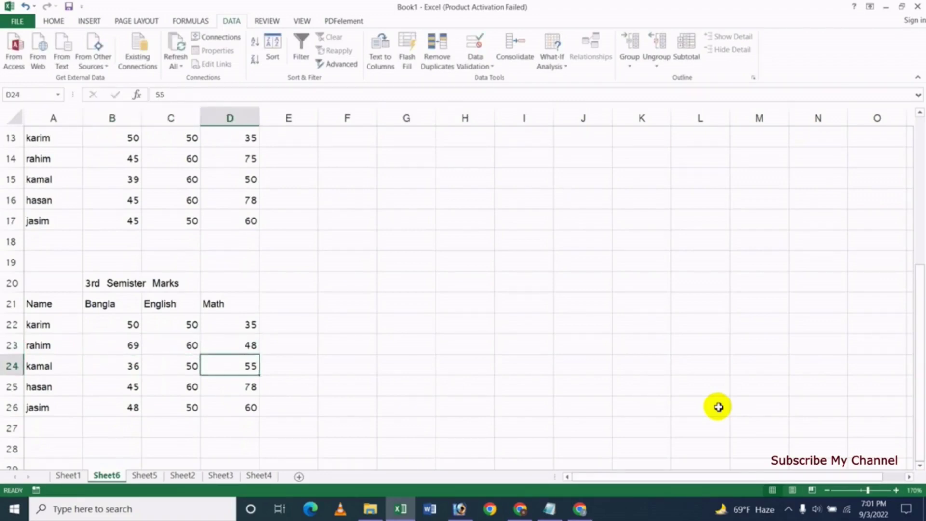
pyautogui.hotkey('ctrl', 'd')
pyautogui.press('Down')
pyautogui.press('Down')
pyautogui.press('Up')
pyautogui.press('Up')
pyautogui.press('Up')
pyautogui.hotkey('ctrl', 'Home')
pyautogui.press('Down')
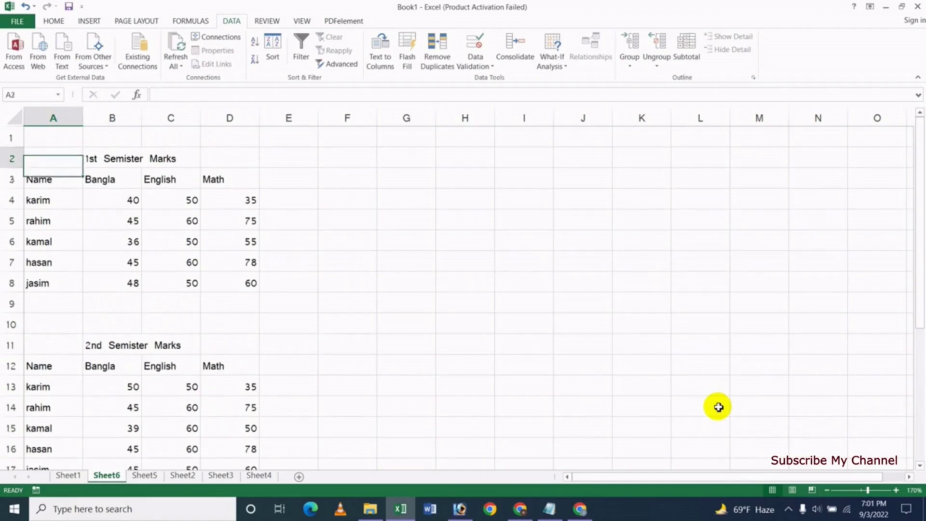
pyautogui.press('Down')
pyautogui.press('Down')
pyautogui.press('Down')
pyautogui.press('Down')
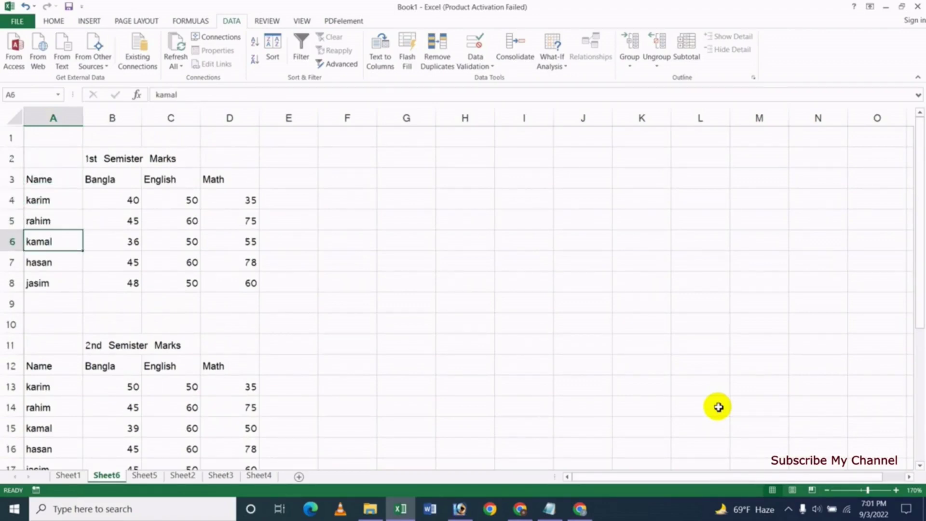
pyautogui.press('Down')
pyautogui.press('Down')
pyautogui.press('Up')
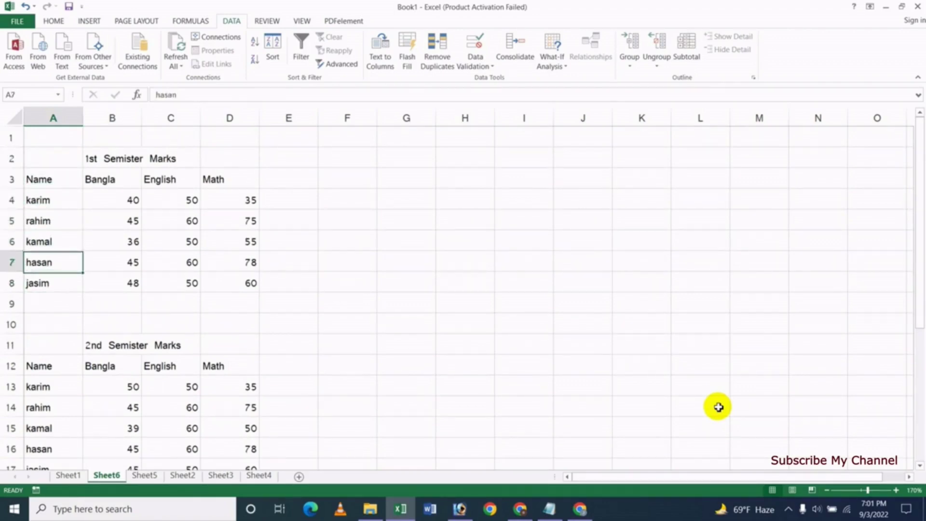
pyautogui.press('Up')
pyautogui.press('Up')
pyautogui.press('Up')
pyautogui.press('Up')
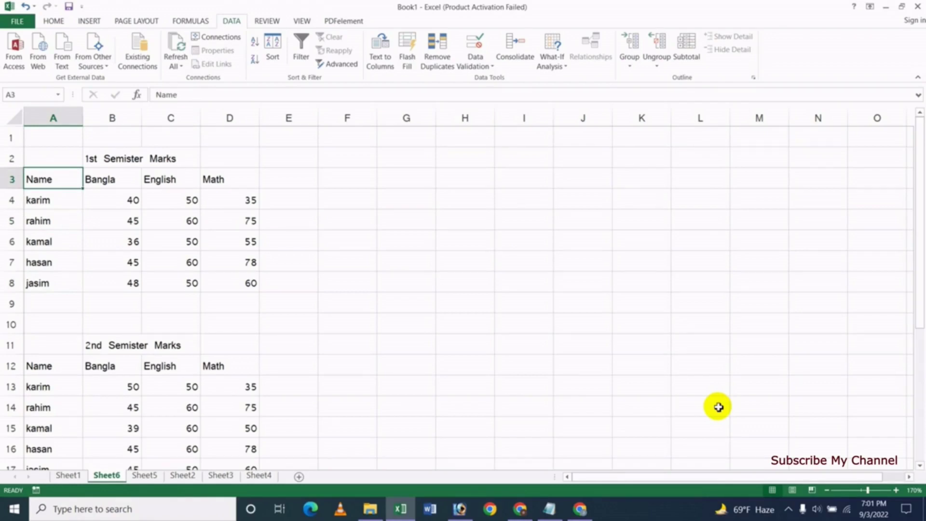
pyautogui.press('Right')
pyautogui.press('Right')
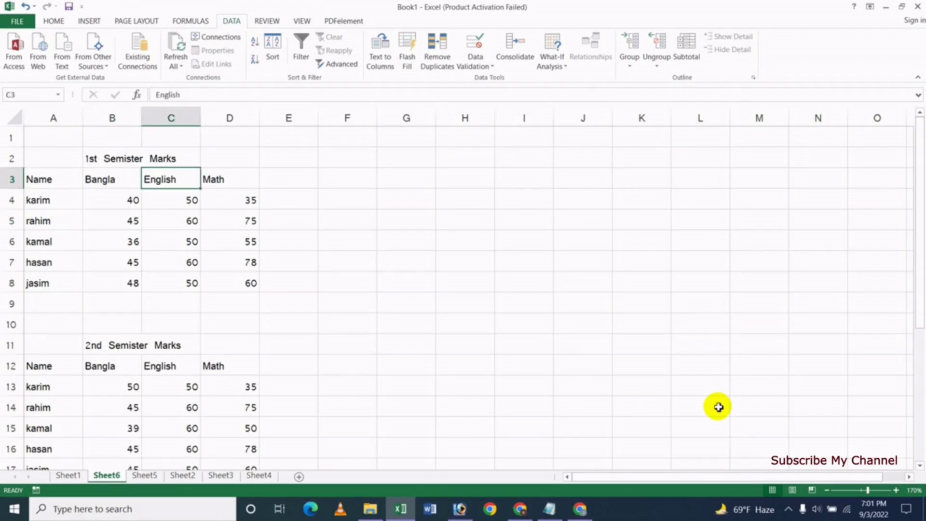
pyautogui.press('Left')
pyautogui.press('Left')
pyautogui.press('Down')
pyautogui.press('Down')
pyautogui.press('Down')
pyautogui.press('Down')
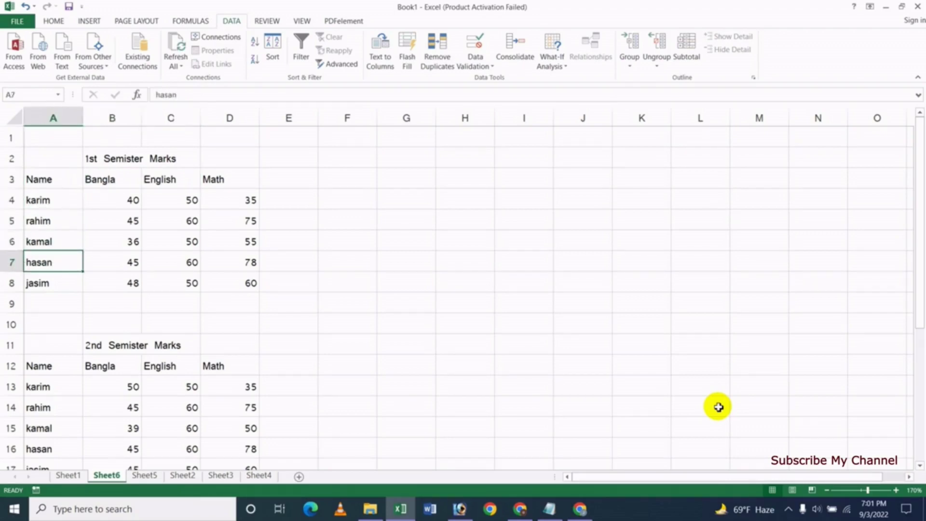
pyautogui.press('Up')
pyautogui.press('Up')
pyautogui.press('Up')
pyautogui.press('Up')
pyautogui.press('Down')
pyautogui.press('Down')
pyautogui.press('Down')
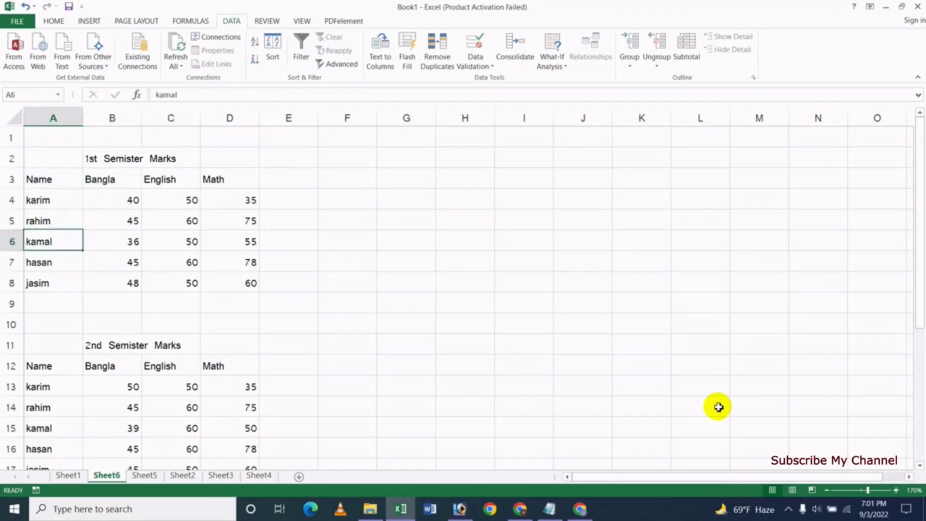
pyautogui.press('Right')
pyautogui.press('Right')
pyautogui.press('Right')
pyautogui.press('Down')
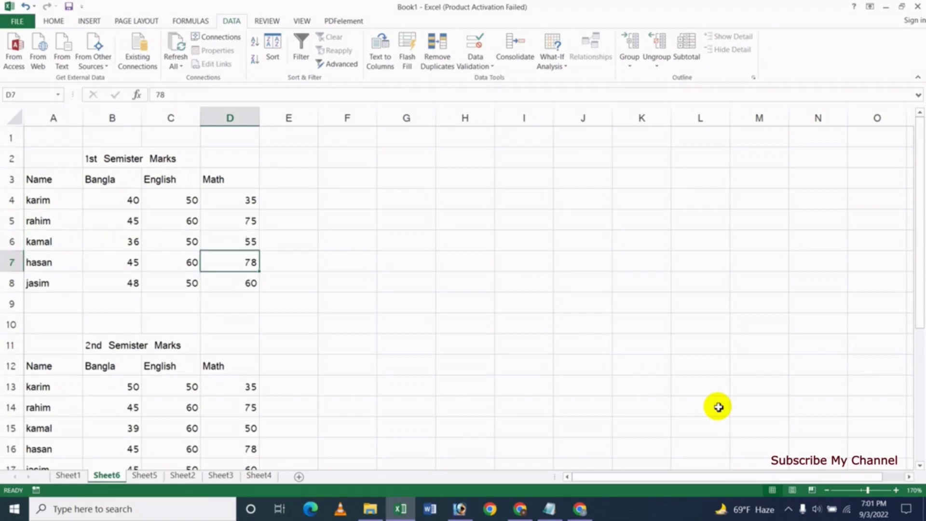
pyautogui.press('Down')
pyautogui.press('Down')
pyautogui.press('Down')
pyautogui.press('Down')
pyautogui.press('Down')
pyautogui.press('Down')
pyautogui.press('Down')
pyautogui.press('Down')
pyautogui.press('Down')
pyautogui.press('Down')
pyautogui.press('Down')
pyautogui.press('Down')
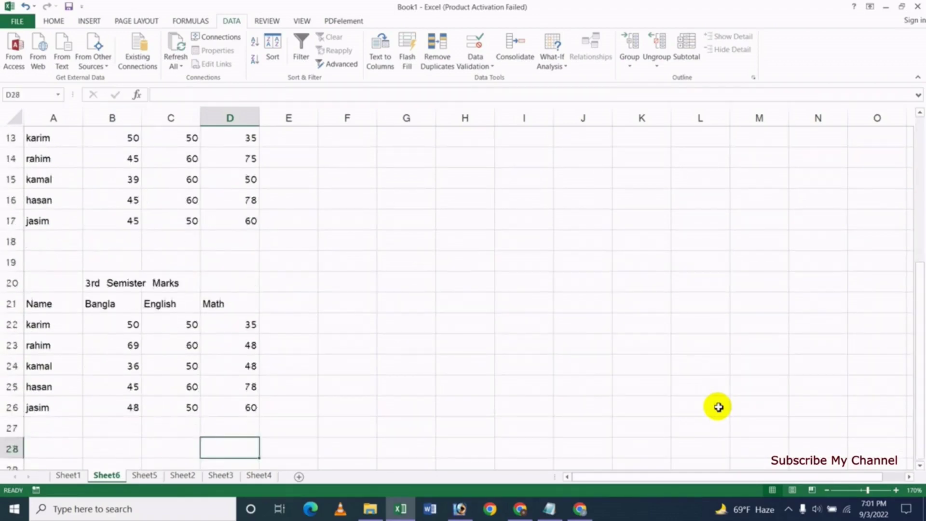
pyautogui.press('Up')
pyautogui.press('Up')
pyautogui.press('Up')
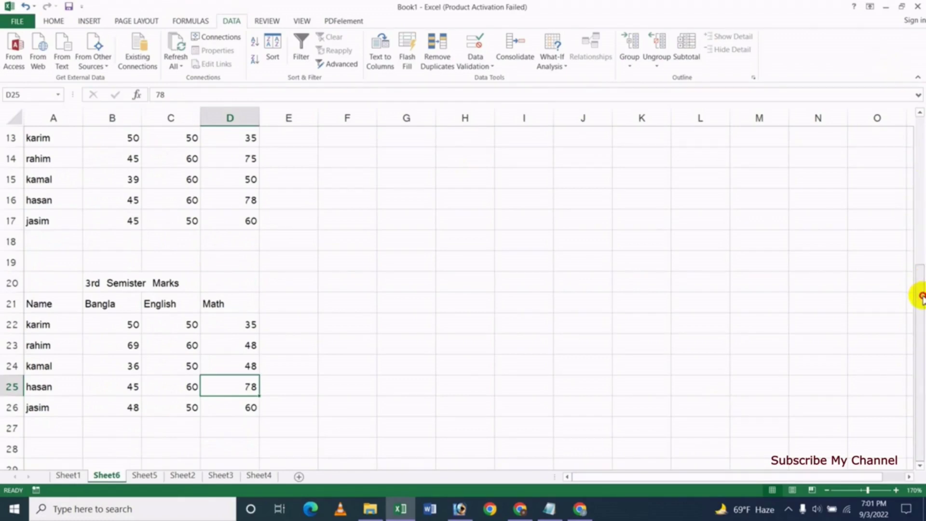
pyautogui.moveTo(921, 296); pyautogui.dragTo(922, 131)
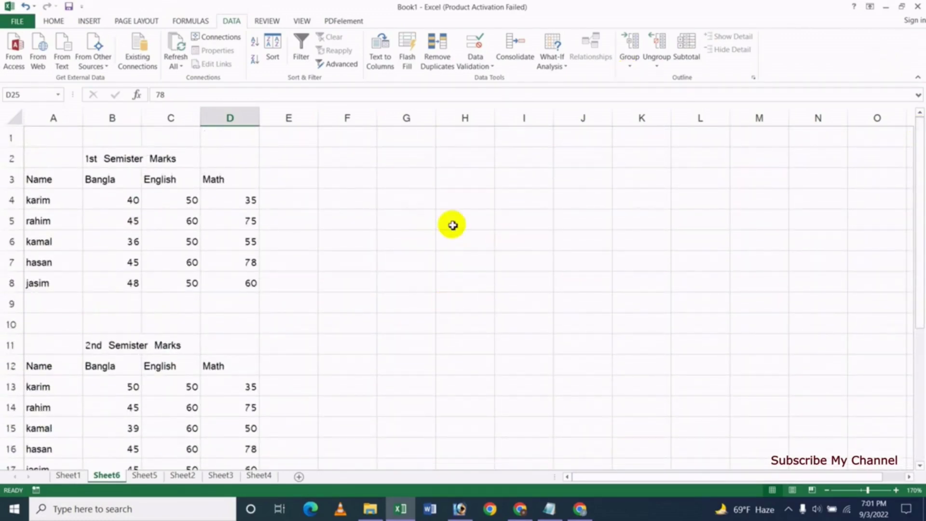
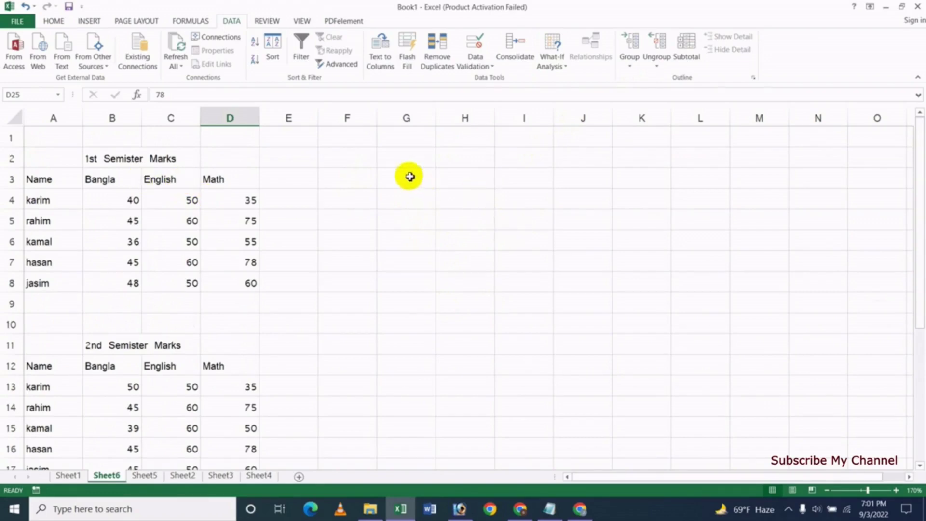
# - Enter the heading 'All Semister Total Marks' in cell G2
pyautogui.click(405, 162)
pyautogui.press('Down')
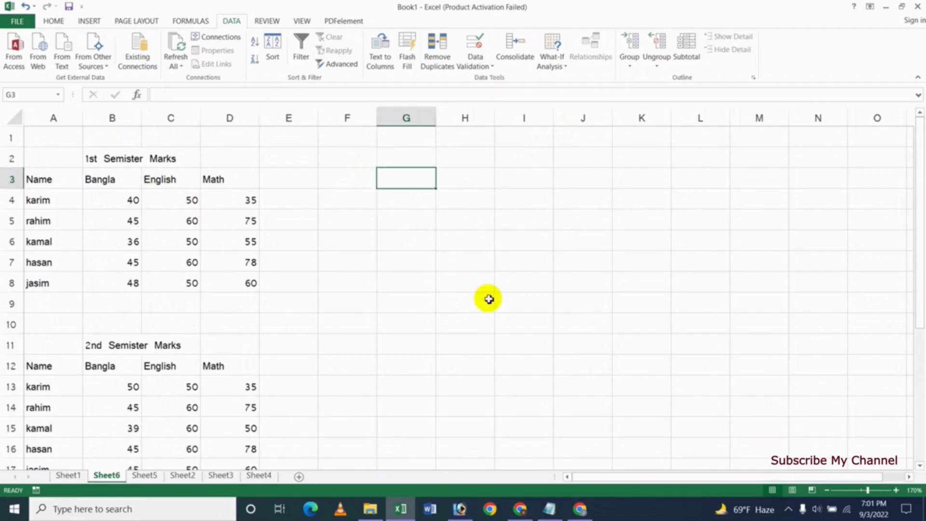
pyautogui.press('Up')
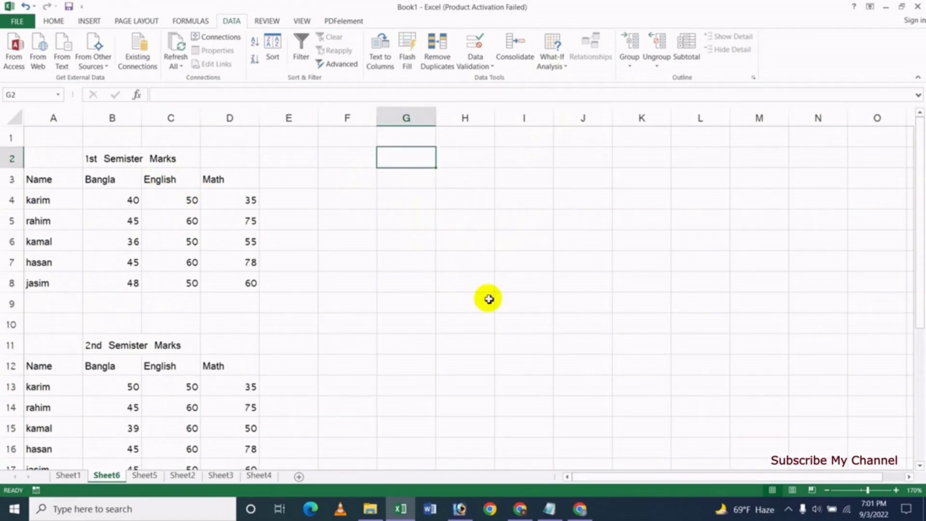
pyautogui.write('All Semister Total Marks')
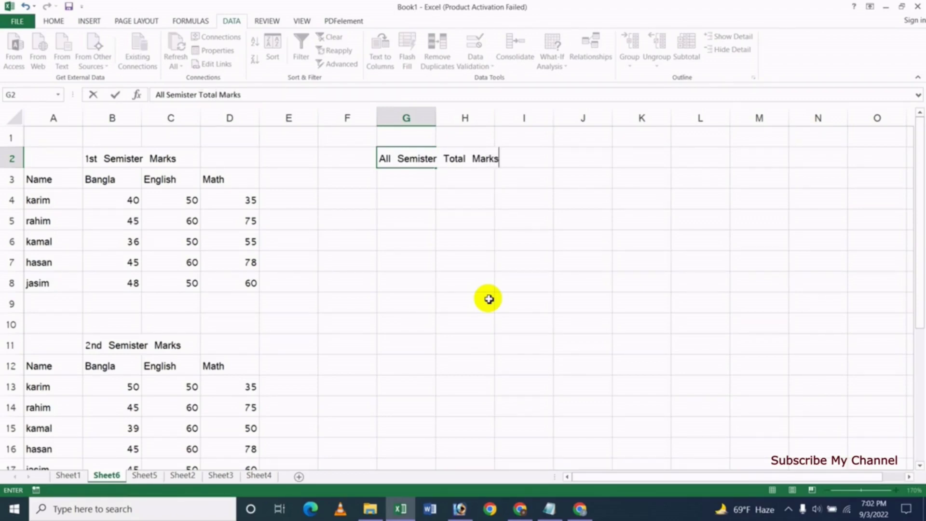
pyautogui.press('Return')
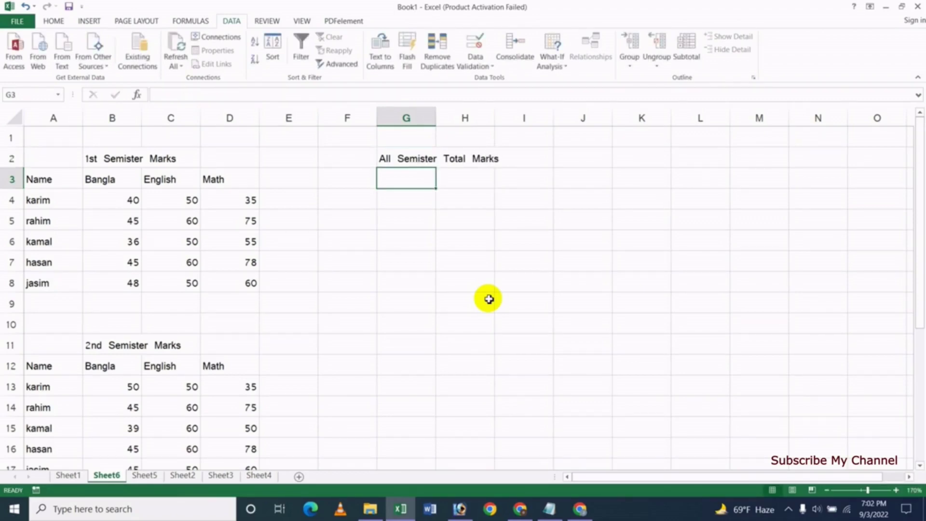
# - Select the first-semester table A3:D8 and copy it
pyautogui.press('Left')
pyautogui.press('Down')
pyautogui.press('Down')
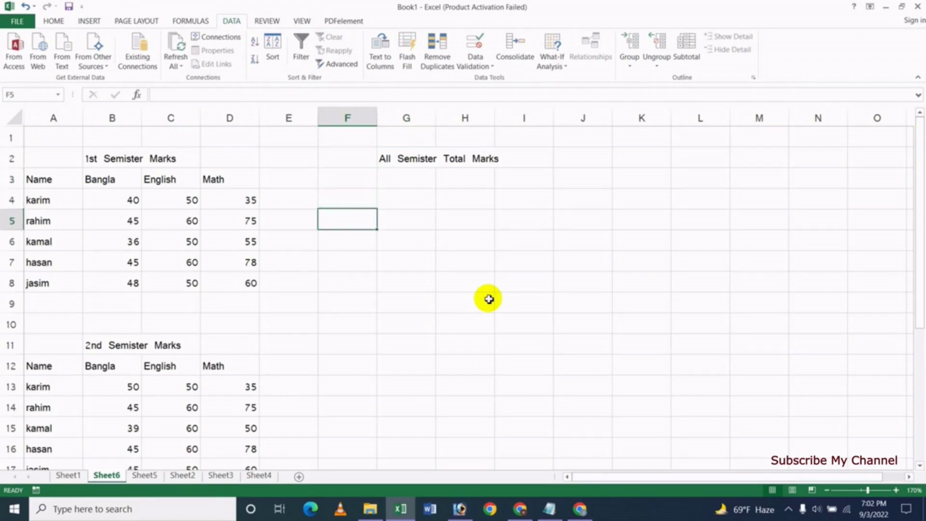
pyautogui.press('Up')
pyautogui.press('Up')
pyautogui.press('Left')
pyautogui.press('Left')
pyautogui.press('Left')
pyautogui.press('Left')
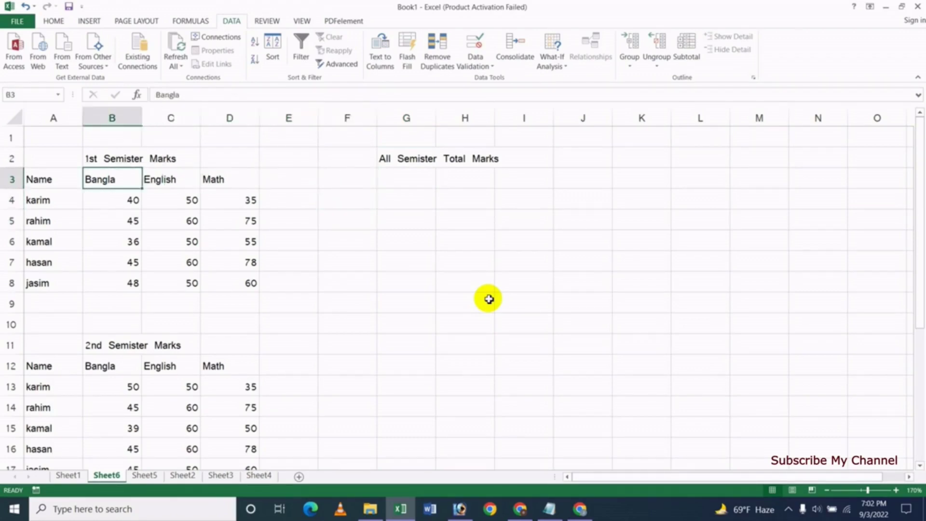
pyautogui.press('Left')
pyautogui.hotkey('shift', 'Right')
pyautogui.hotkey('shift', 'Right')
pyautogui.hotkey('shift', 'Right')
pyautogui.hotkey('shift', 'Down')
pyautogui.hotkey('shift', 'Down')
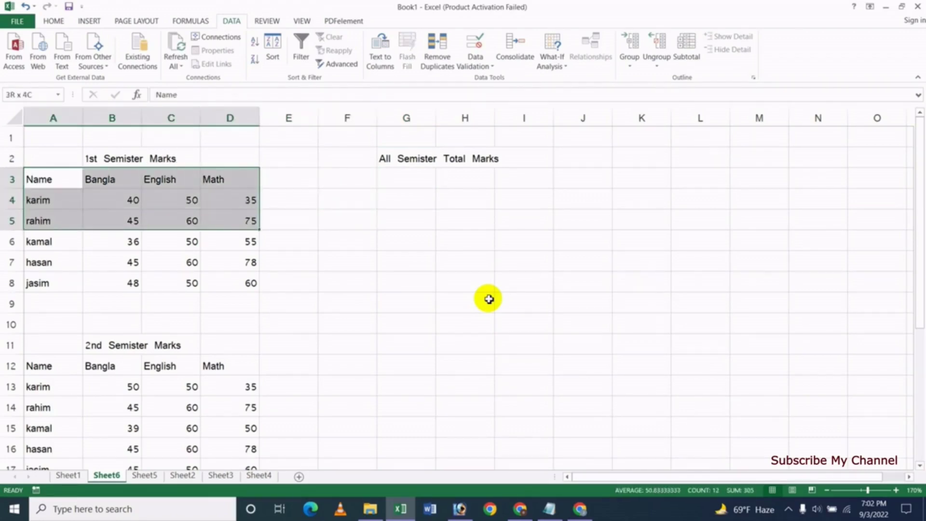
pyautogui.hotkey('shift', 'Down')
pyautogui.hotkey('shift', 'Down')
pyautogui.hotkey('shift', 'Down')
pyautogui.hotkey('ctrl', 'c')
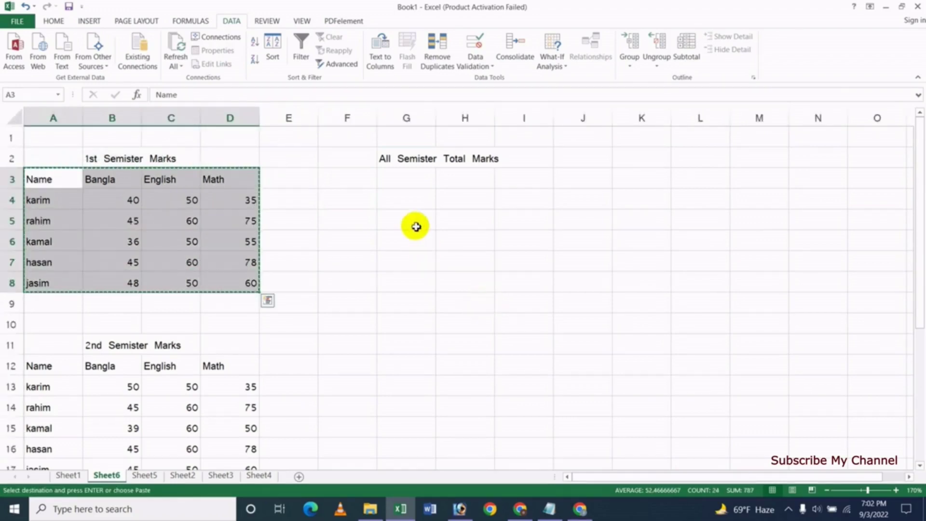
# - Paste the copied semester table starting at cell F3
pyautogui.click(371, 187)
pyautogui.hotkey('ctrl', 'v')
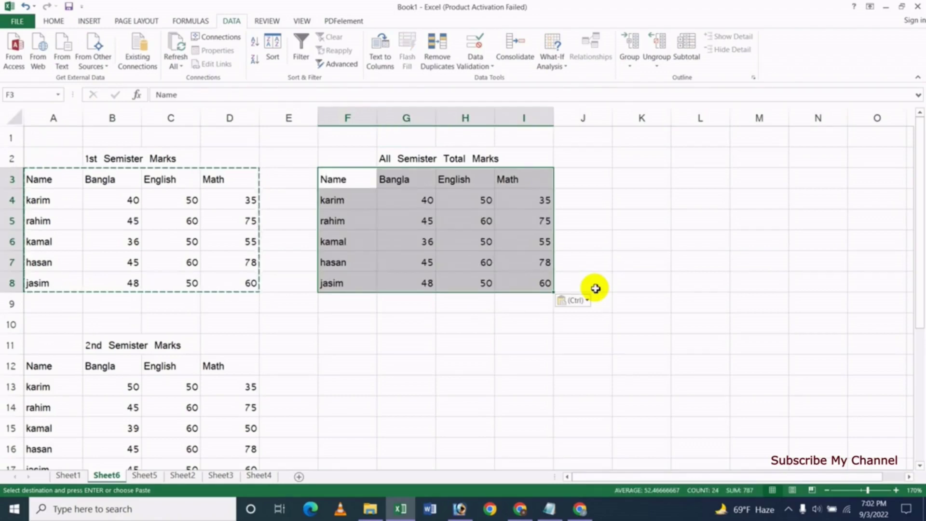
pyautogui.press('Down')
# - Clear the pasted marks in G4:I8, keeping the names and subject headers
pyautogui.press('Right')
pyautogui.hotkey('shift', 'Right')
pyautogui.hotkey('shift', 'Right')
pyautogui.hotkey('shift', 'Down')
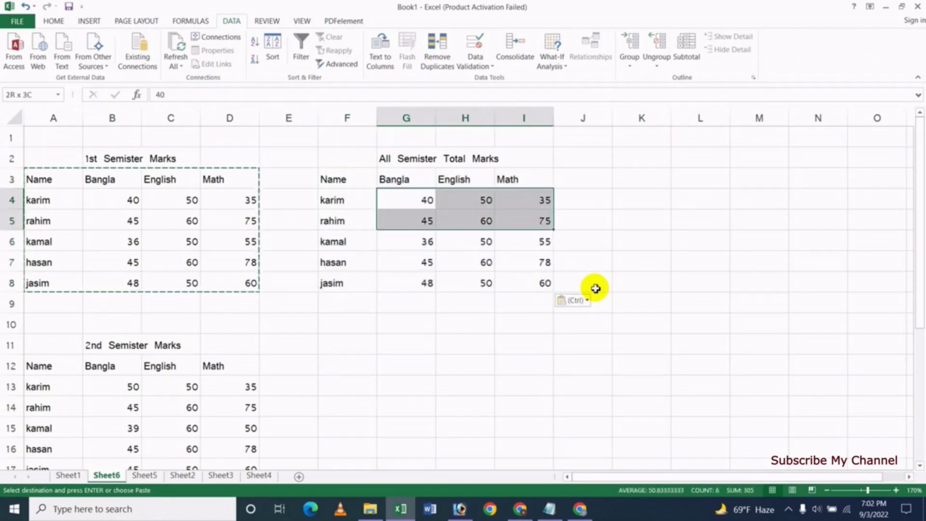
pyautogui.hotkey('shift', 'Down')
pyautogui.hotkey('shift', 'Down')
pyautogui.hotkey('shift', 'Down')
pyautogui.press('Escape')
pyautogui.press('Delete')
pyautogui.press('Left')
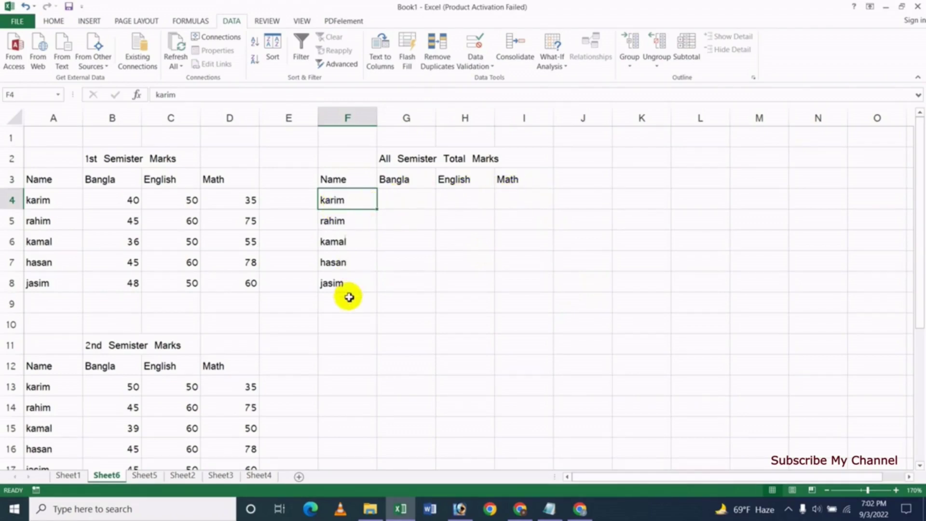
pyautogui.click(409, 207)
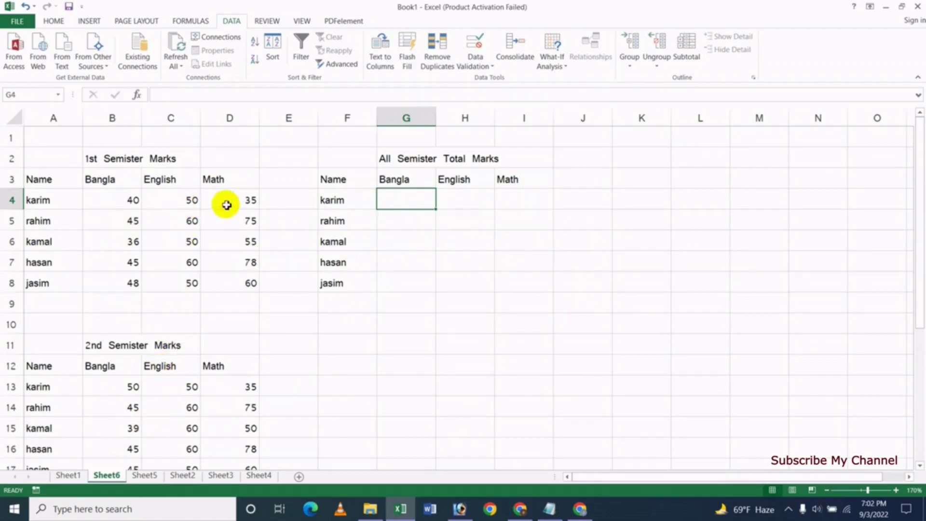
pyautogui.click(514, 194)
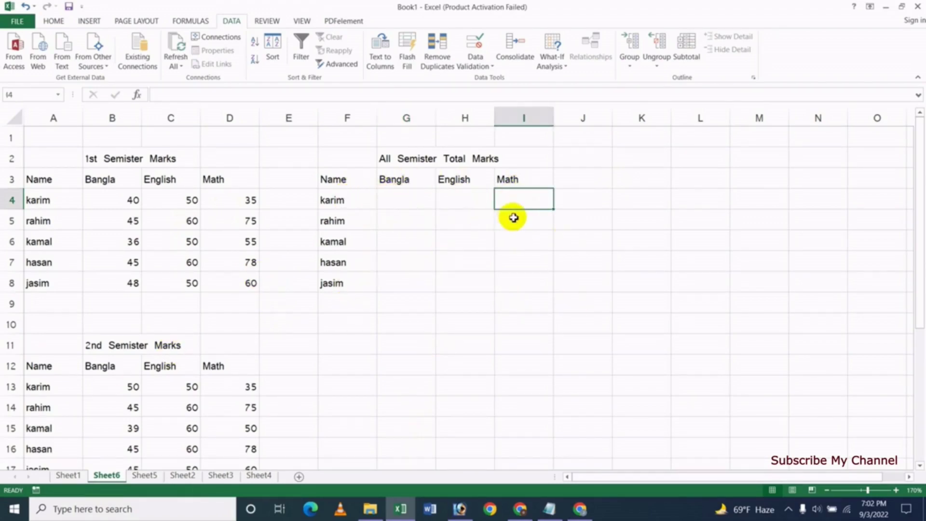
pyautogui.click(419, 203)
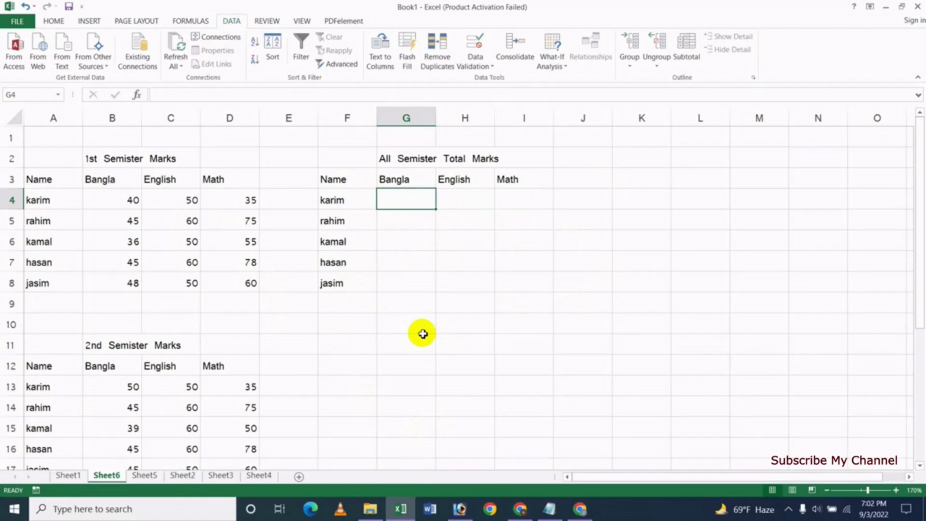
pyautogui.click(395, 245)
pyautogui.click(402, 203)
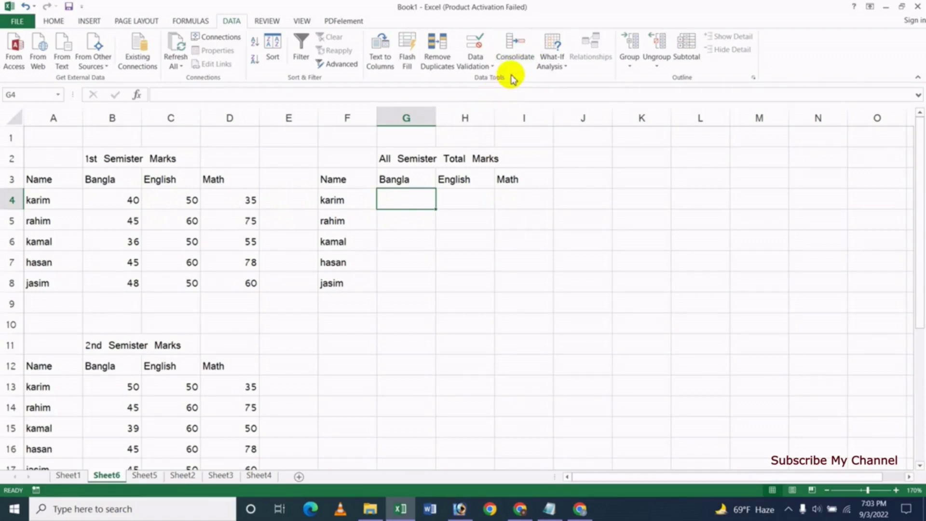
# - In Data > Consolidate, keep Sum and add Sheet6!$B$4:$D$8 as the first reference
pyautogui.click(512, 56)
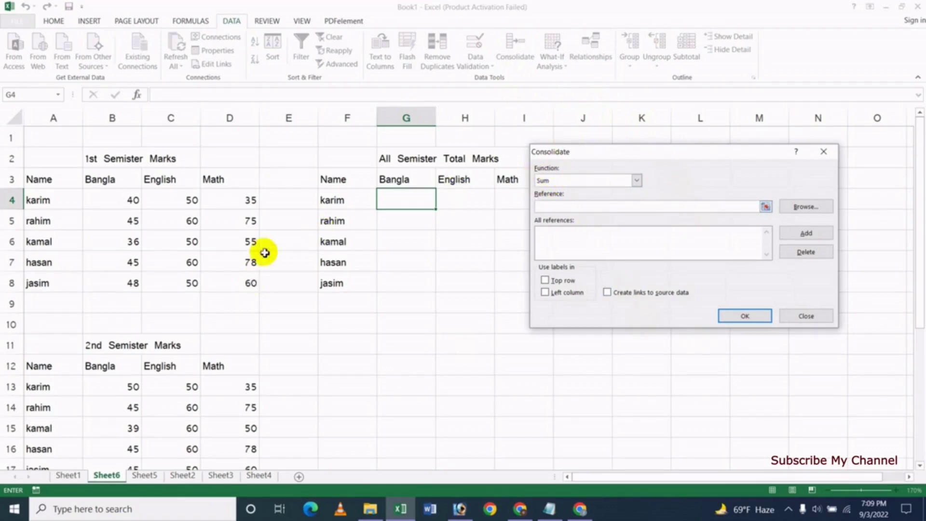
pyautogui.click(637, 181)
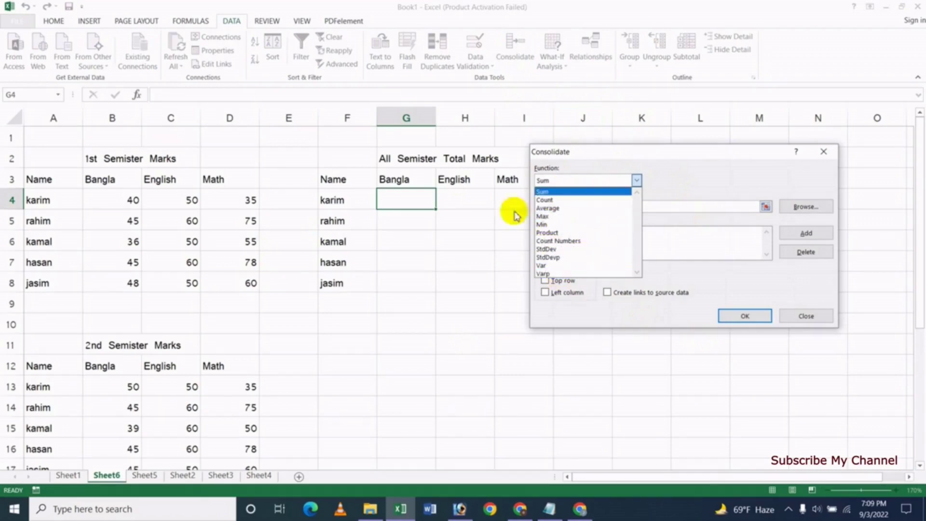
pyautogui.click(566, 192)
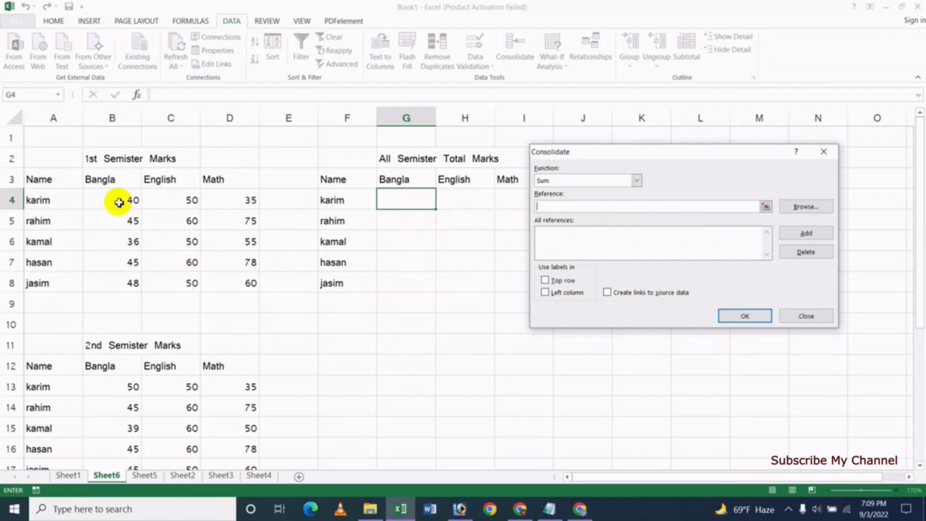
pyautogui.moveTo(121, 199); pyautogui.dragTo(228, 277)
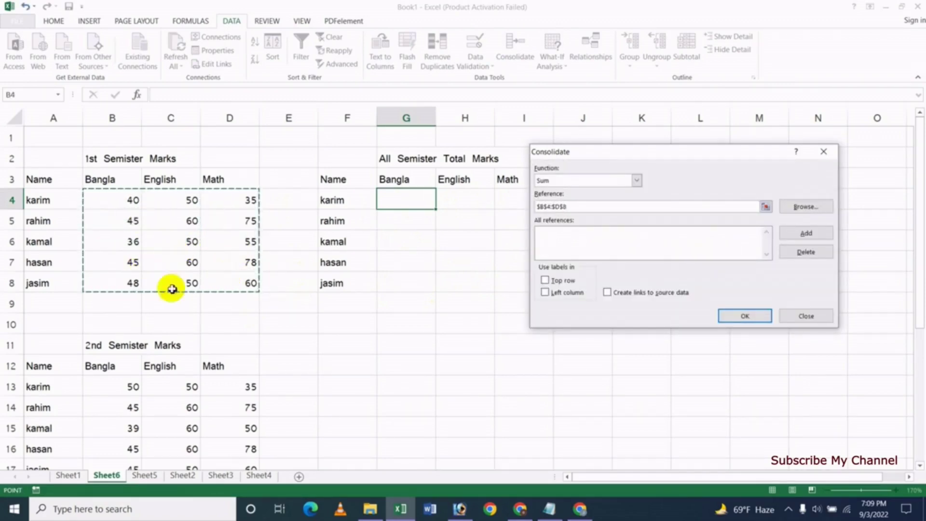
pyautogui.click(805, 235)
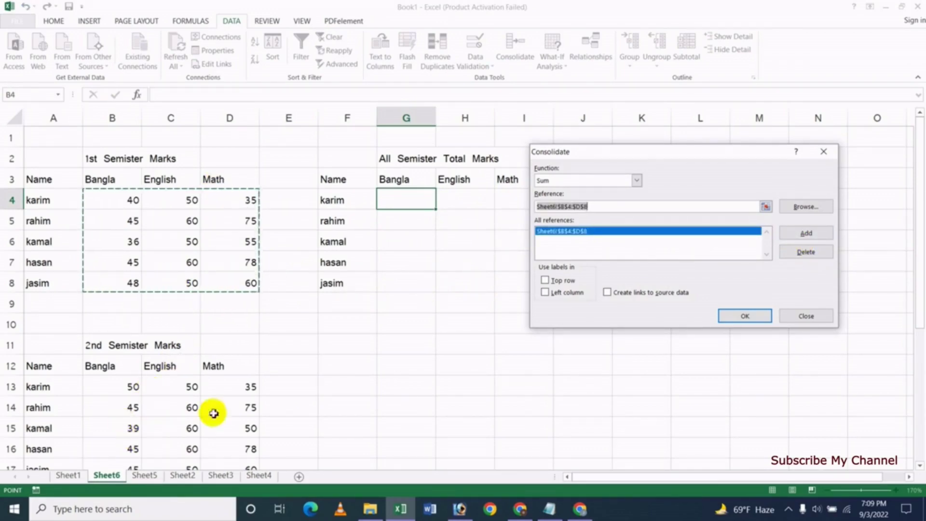
# - Add B13:D17 and B22:D26 as the second and third Consolidate references
pyautogui.click(104, 386)
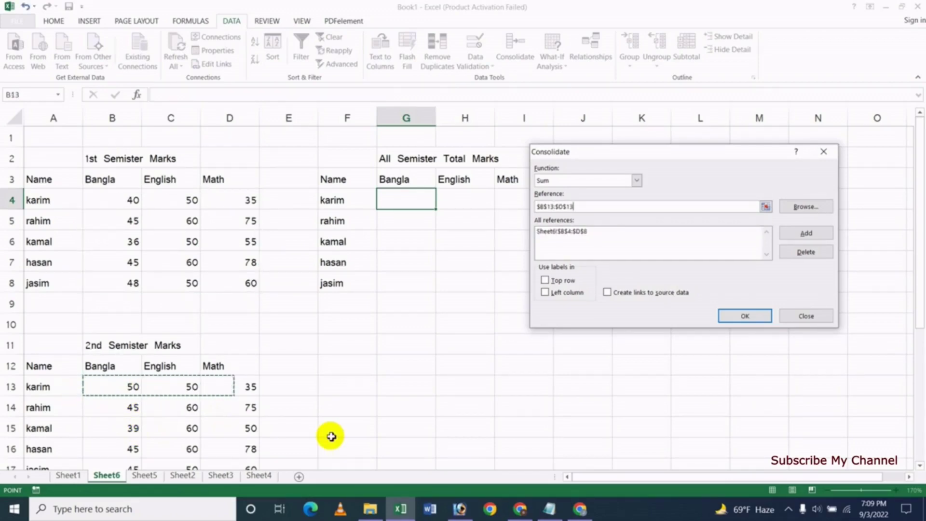
pyautogui.hotkey('shift', 'Down')
pyautogui.hotkey('shift', 'Down')
pyautogui.hotkey('shift', 'Down')
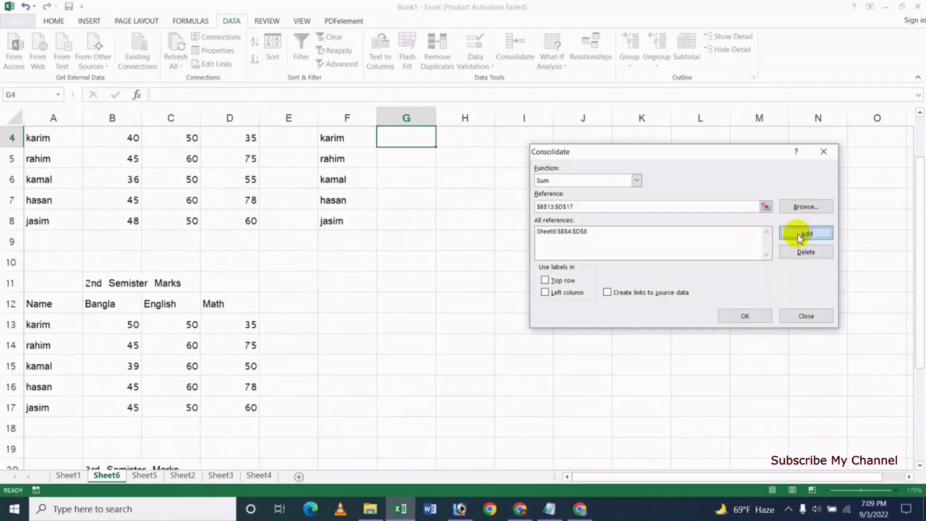
pyautogui.click(805, 234)
pyautogui.click(104, 461)
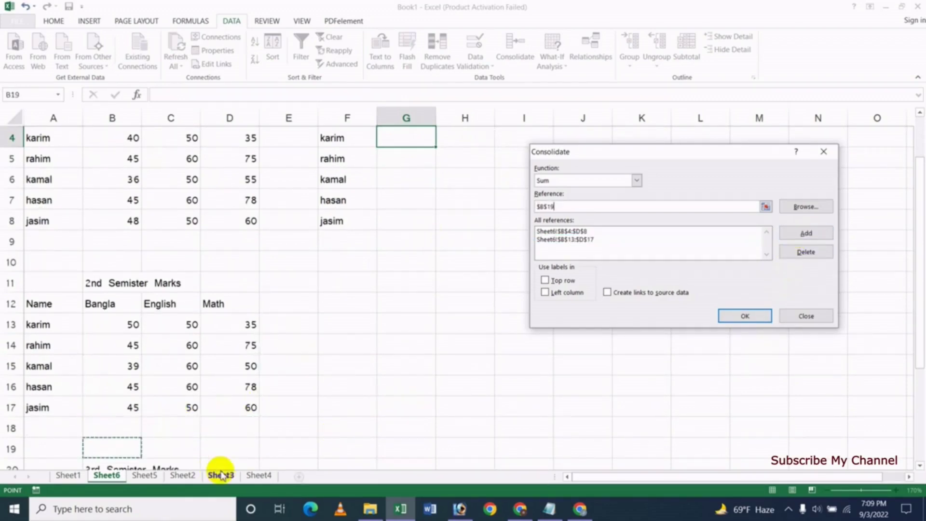
pyautogui.press('Down')
pyautogui.press('Down')
pyautogui.press('Down')
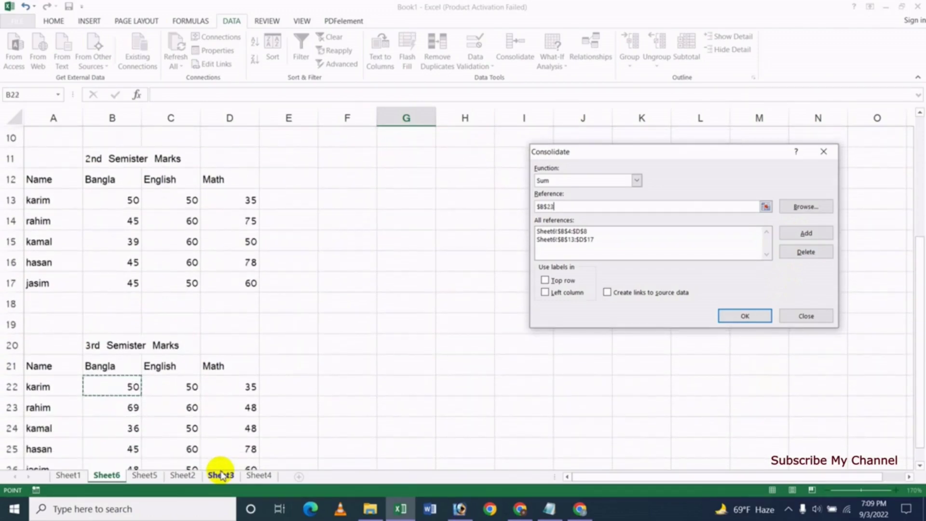
pyautogui.press('Down')
pyautogui.press('Down')
pyautogui.press('Up')
pyautogui.press('Up')
pyautogui.press('Up')
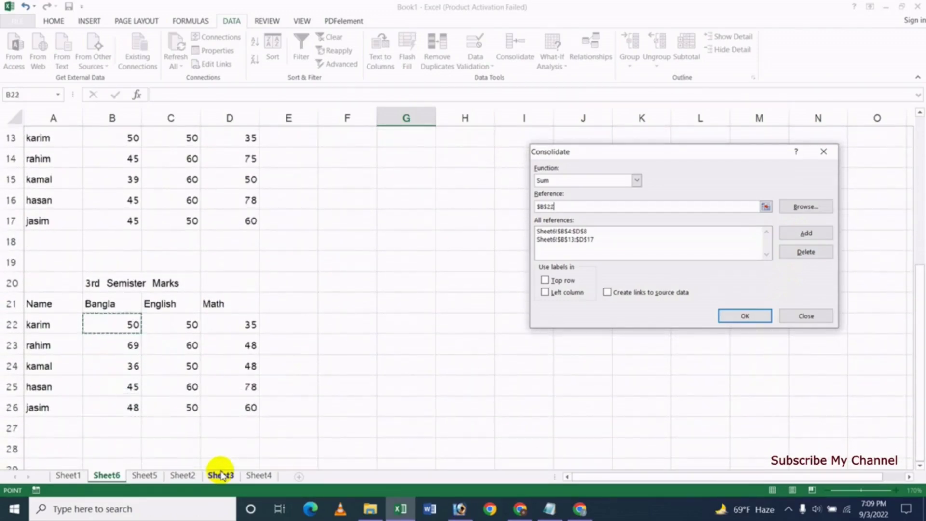
pyautogui.hotkey('shift', 'Right')
pyautogui.hotkey('shift', 'Down')
pyautogui.hotkey('shift', 'Down')
pyautogui.hotkey('shift', 'Down')
pyautogui.hotkey('shift', 'Down')
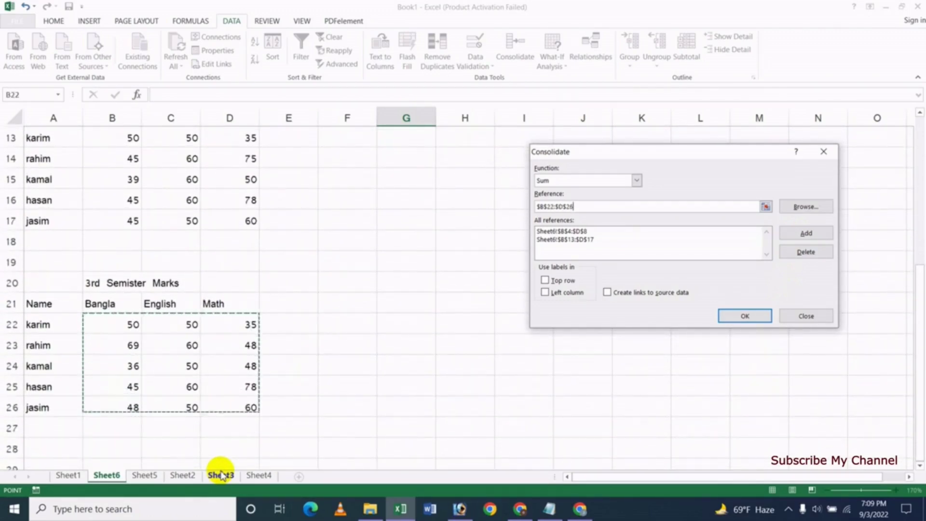
pyautogui.click(795, 235)
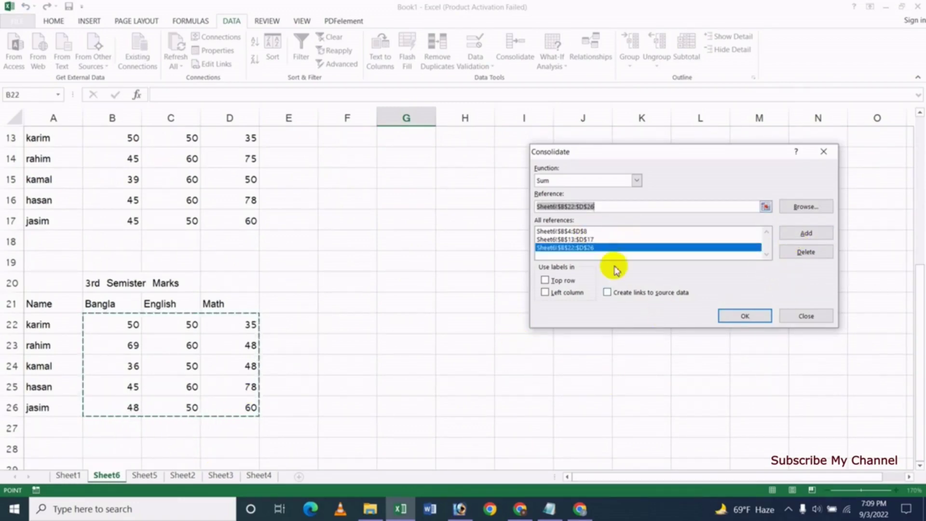
# - Review the three semester ranges in the All references list
pyautogui.click(571, 238)
pyautogui.click(577, 248)
pyautogui.click(570, 231)
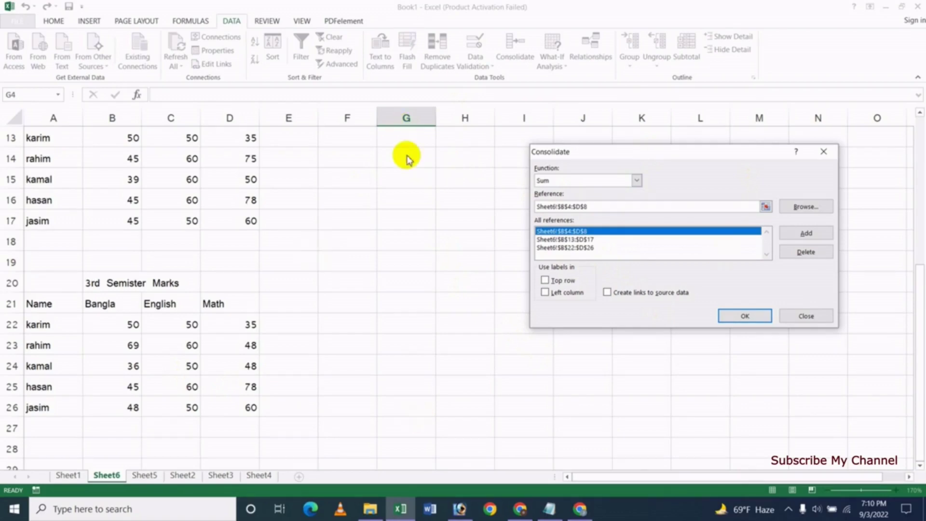
pyautogui.click(586, 240)
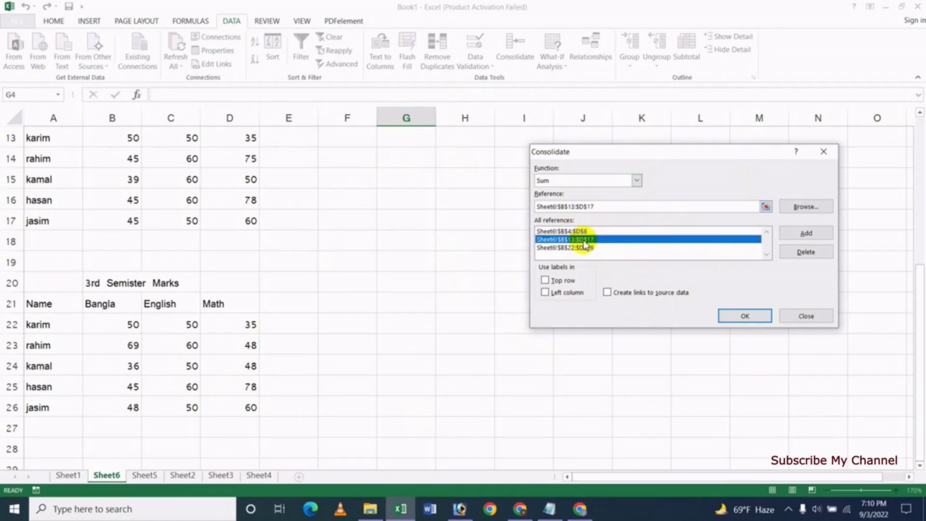
# - Run Consolidate to fill G4:I8 with sums, checking karim's Bangla total of 140
pyautogui.click(747, 316)
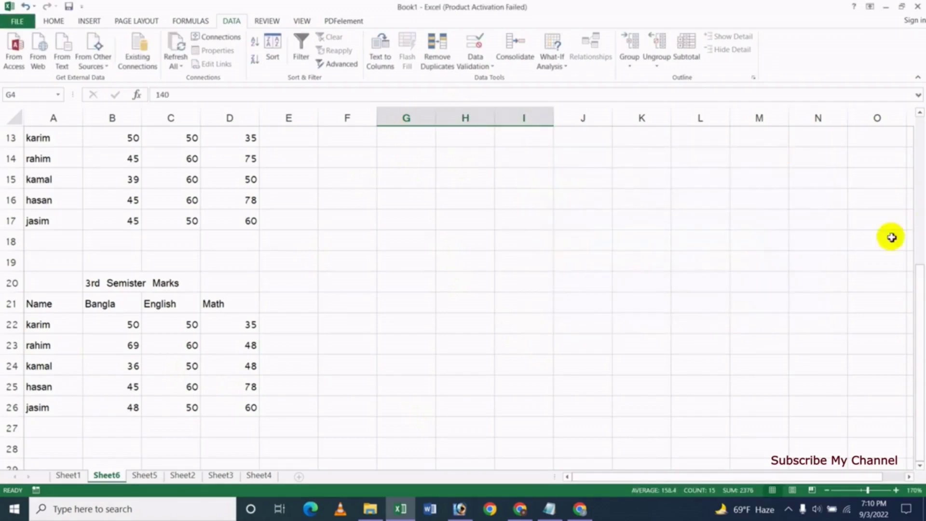
pyautogui.scroll(1, 672, 248)
pyautogui.scroll(3, 672, 248)
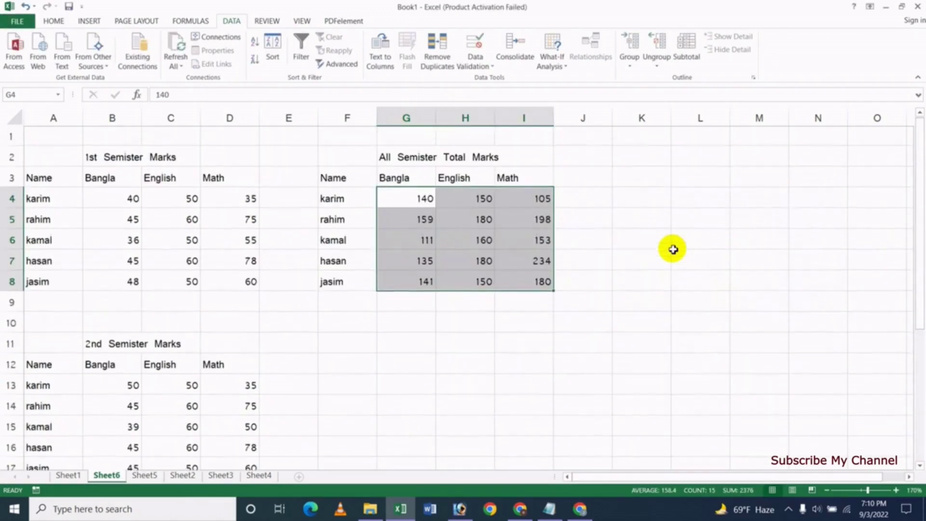
pyautogui.click(411, 207)
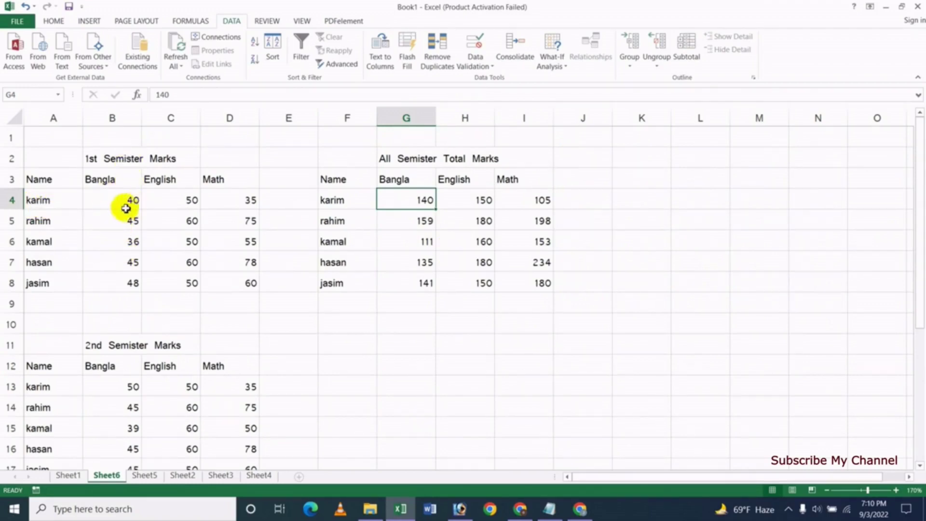
pyautogui.scroll(-1, 136, 347)
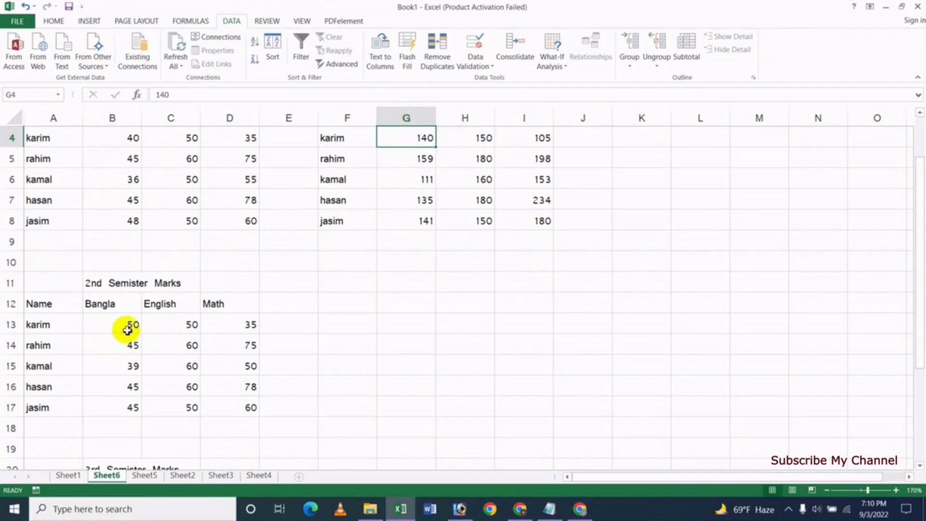
pyautogui.scroll(-1, 132, 332)
pyautogui.scroll(-1, 194, 321)
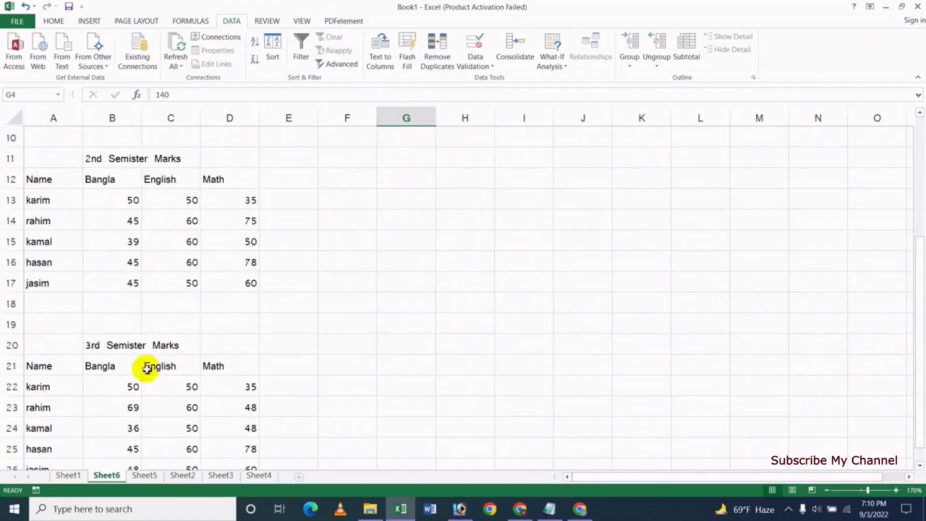
pyautogui.scroll(3, 454, 280)
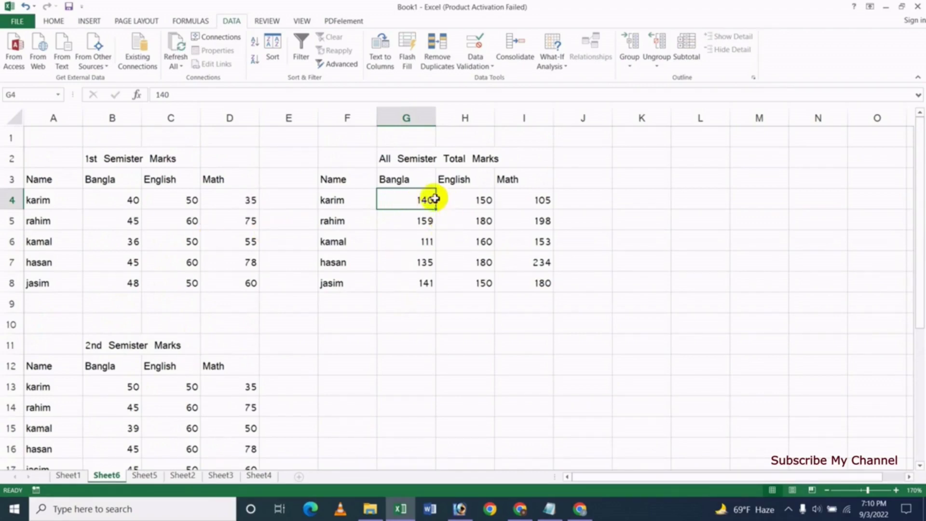
# - Verify karim's English total of 150 against his semester English marks
pyautogui.click(470, 205)
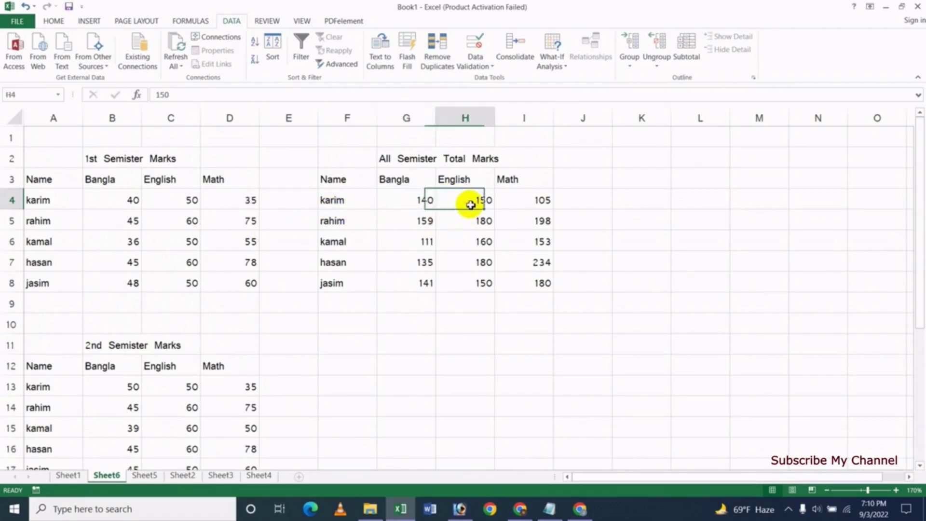
pyautogui.click(186, 201)
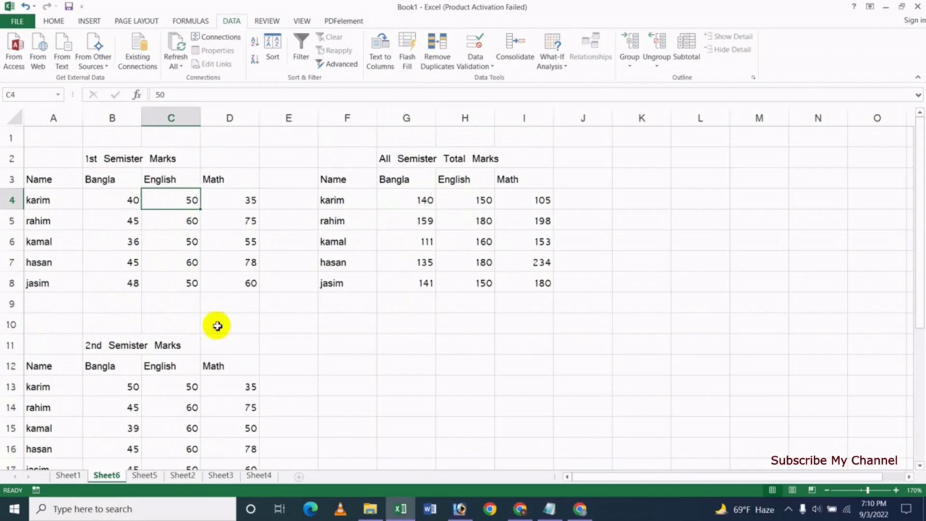
pyautogui.click(186, 386)
pyautogui.scroll(-2, 328, 381)
pyautogui.scroll(-1, 325, 384)
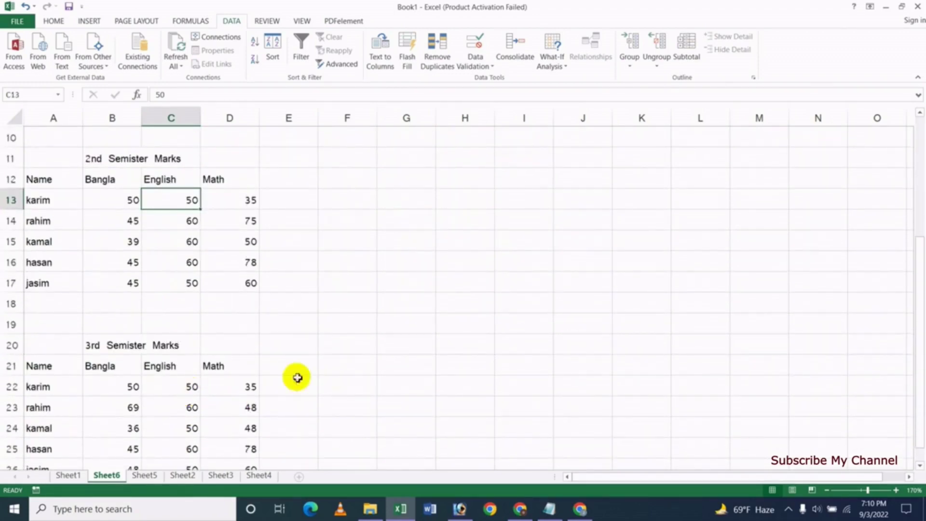
pyautogui.scroll(3, 337, 362)
pyautogui.click(488, 201)
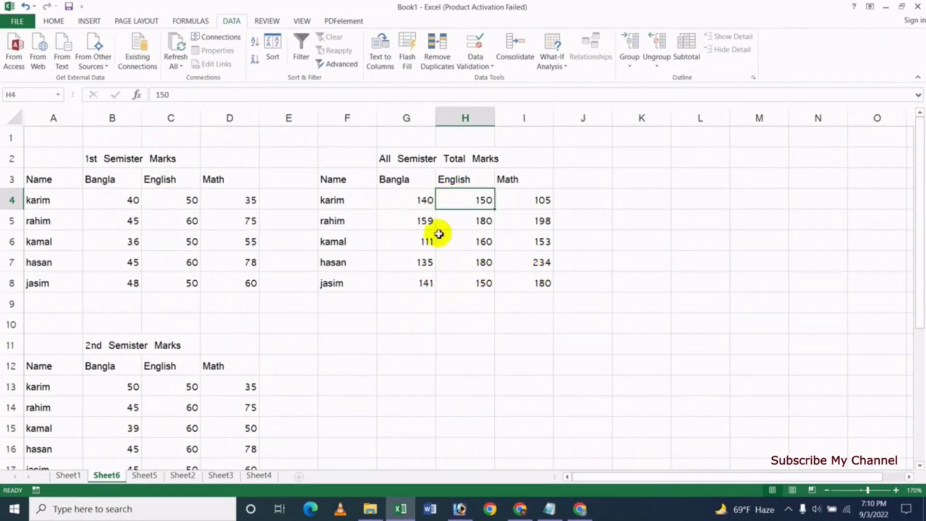
# - Delete the consolidated totals in G4:I8
pyautogui.moveTo(422, 200); pyautogui.dragTo(544, 277)
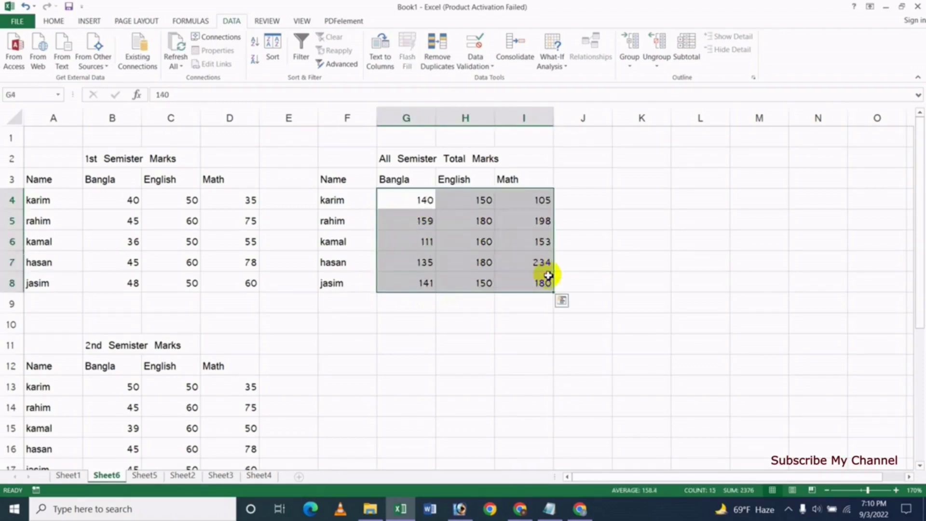
pyautogui.press('Delete')
pyautogui.click(465, 324)
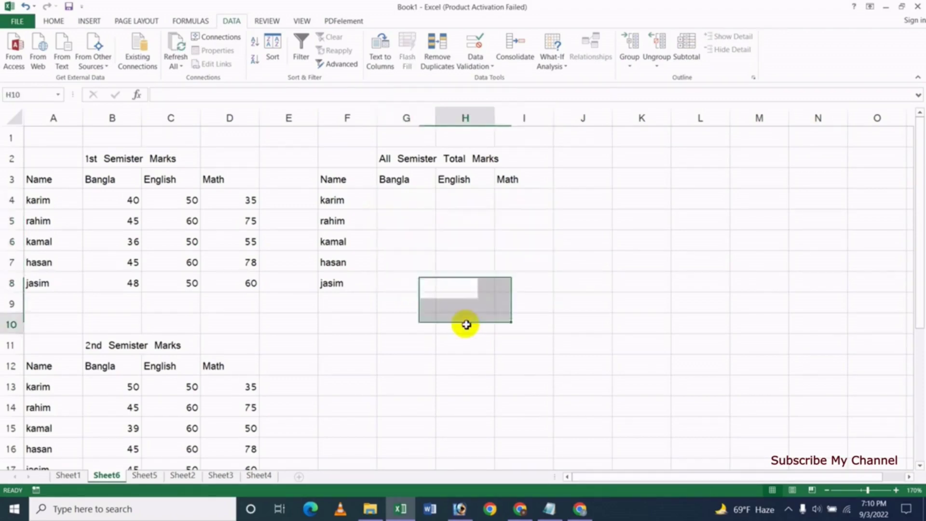
# - Rerun Consolidate from G4 with Sum over the three semester ranges, restoring totals like 140
pyautogui.click(406, 200)
pyautogui.click(515, 56)
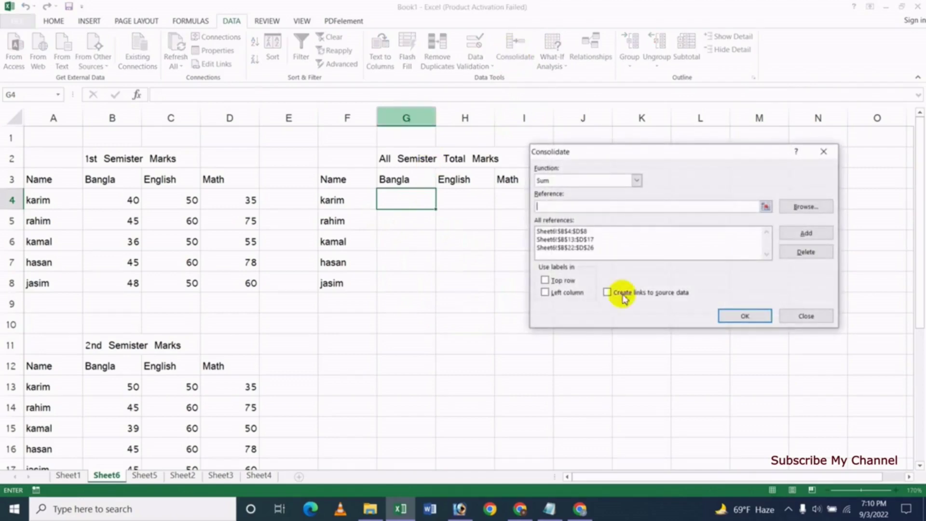
pyautogui.click(579, 251)
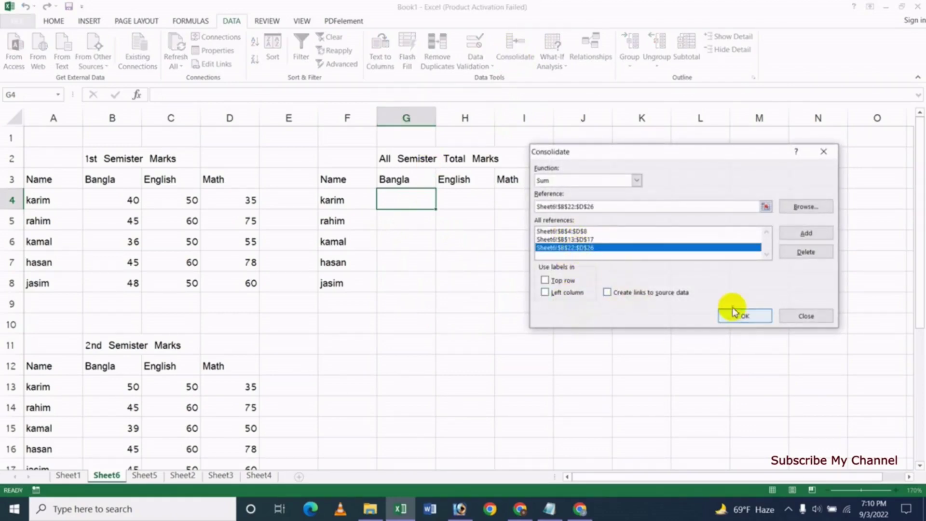
pyautogui.click(748, 314)
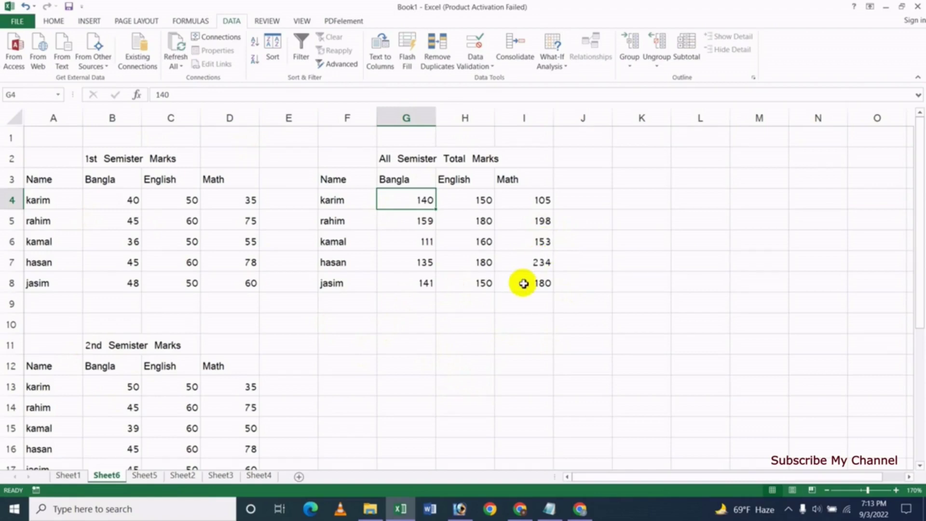
pyautogui.click(516, 53)
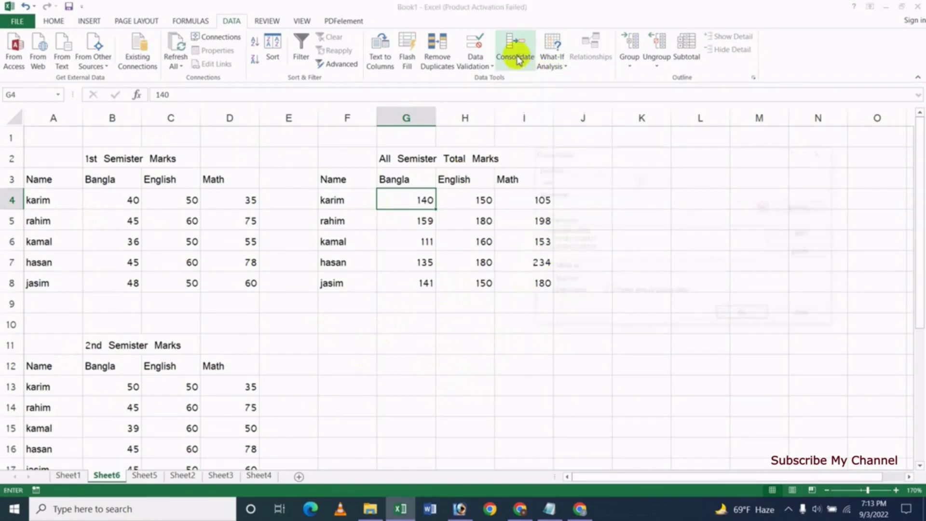
pyautogui.click(578, 187)
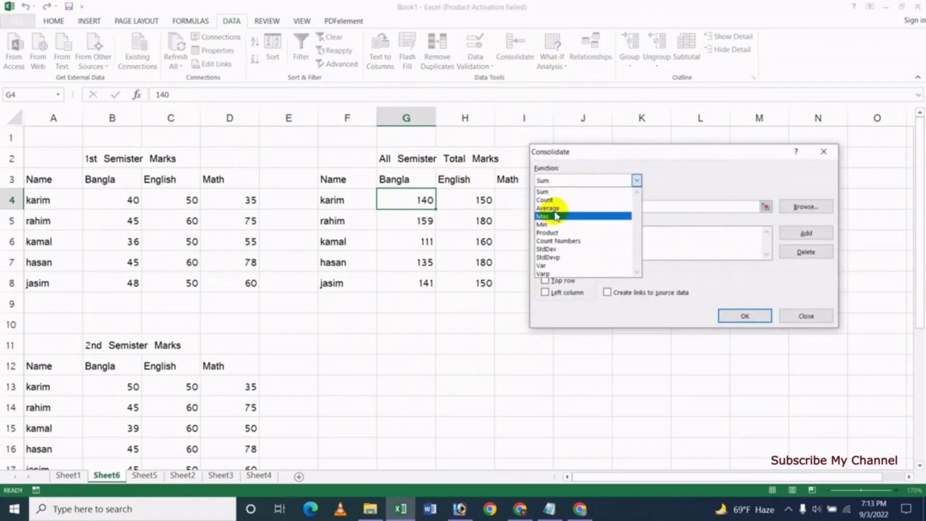
pyautogui.click(555, 213)
pyautogui.click(579, 181)
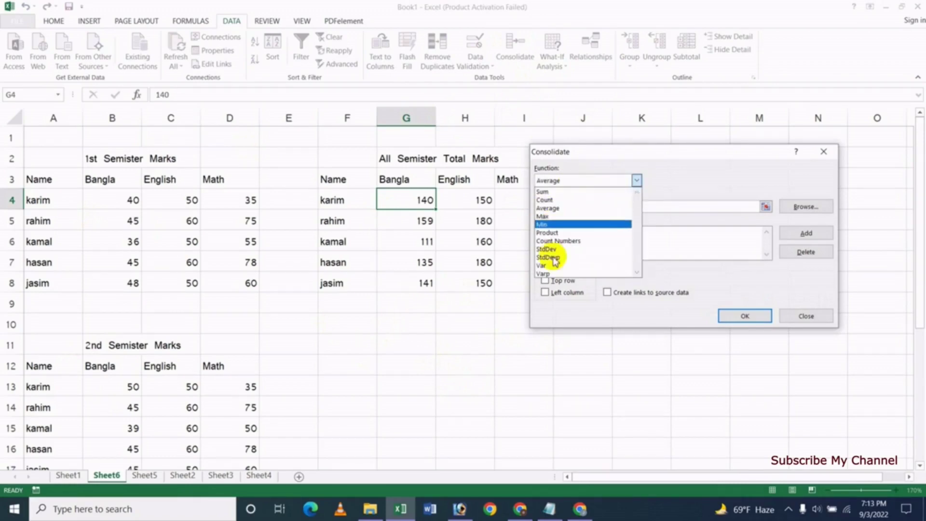
pyautogui.click(640, 189)
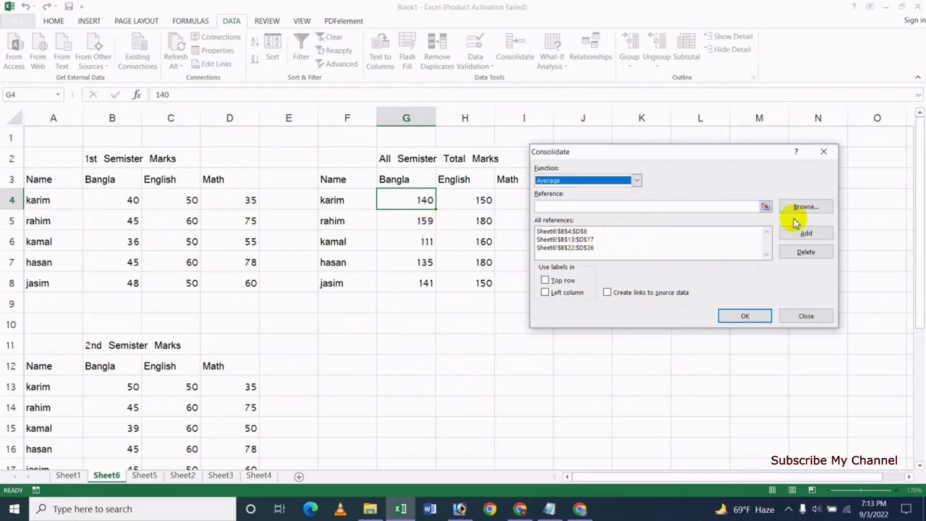
pyautogui.click(568, 239)
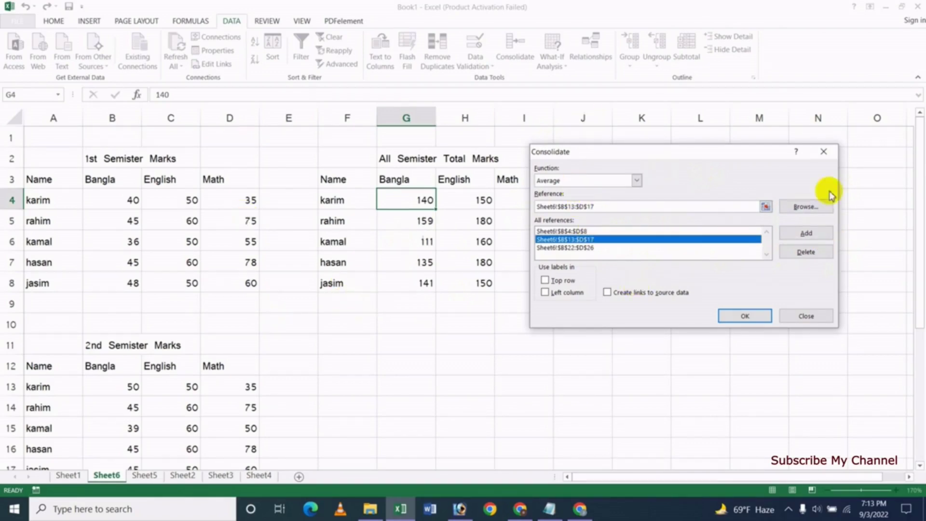
pyautogui.press('Return')
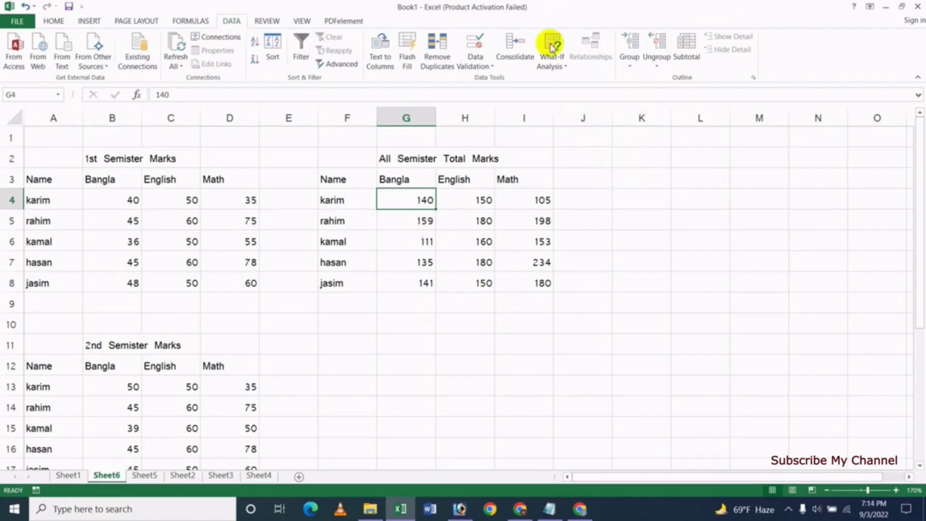
pyautogui.click(566, 69)
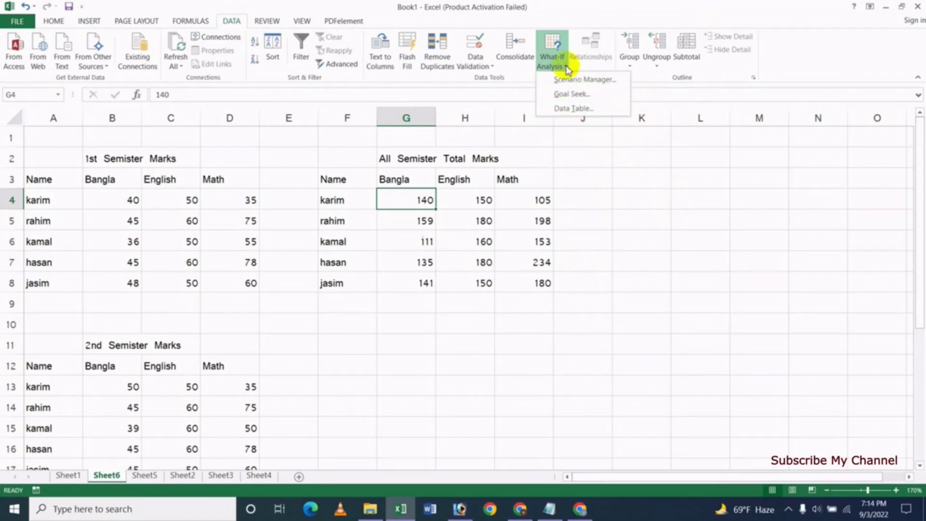
pyautogui.click(501, 291)
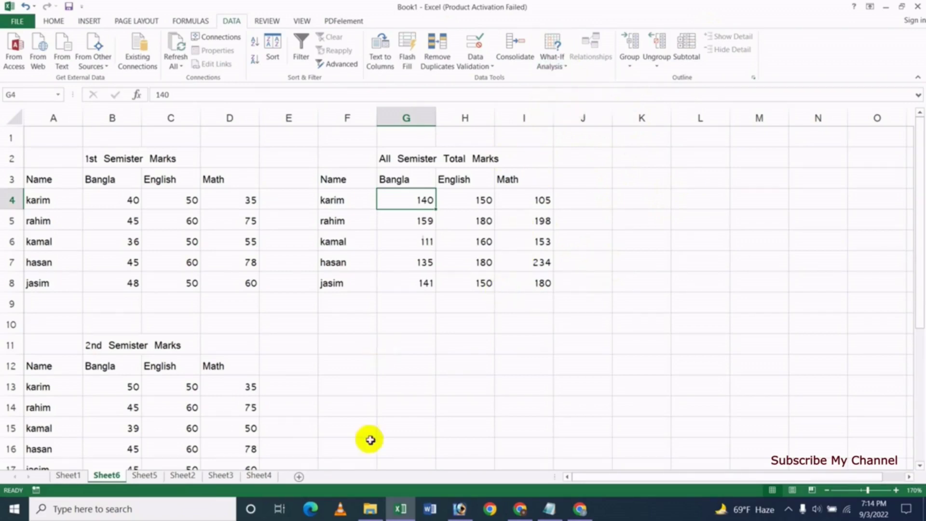
# - Add a new Sheet7 and enter the header 'Product Name' in C4
pyautogui.click(299, 478)
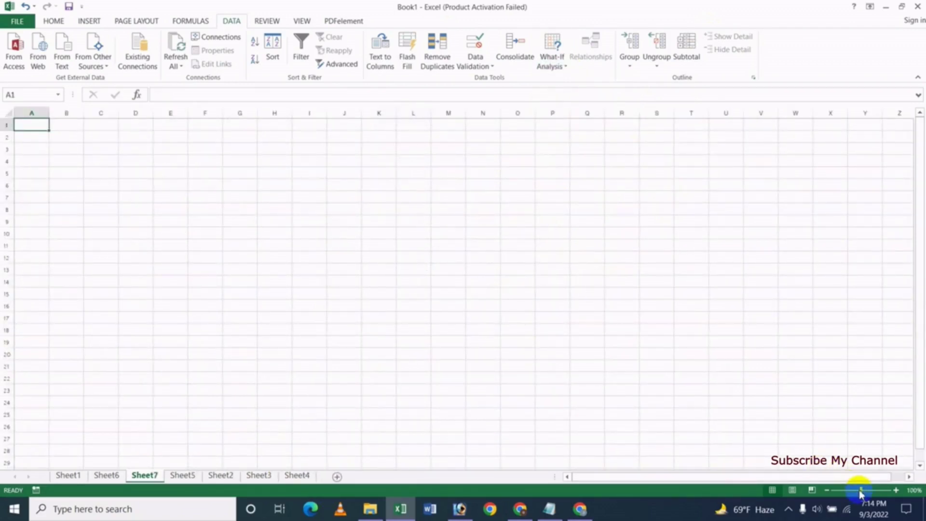
pyautogui.moveTo(863, 491); pyautogui.dragTo(865, 491)
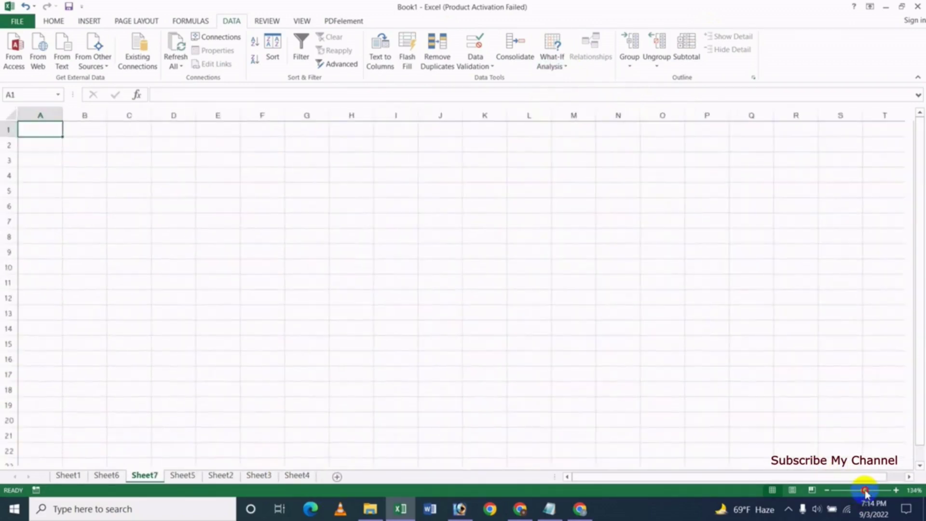
pyautogui.click(135, 183)
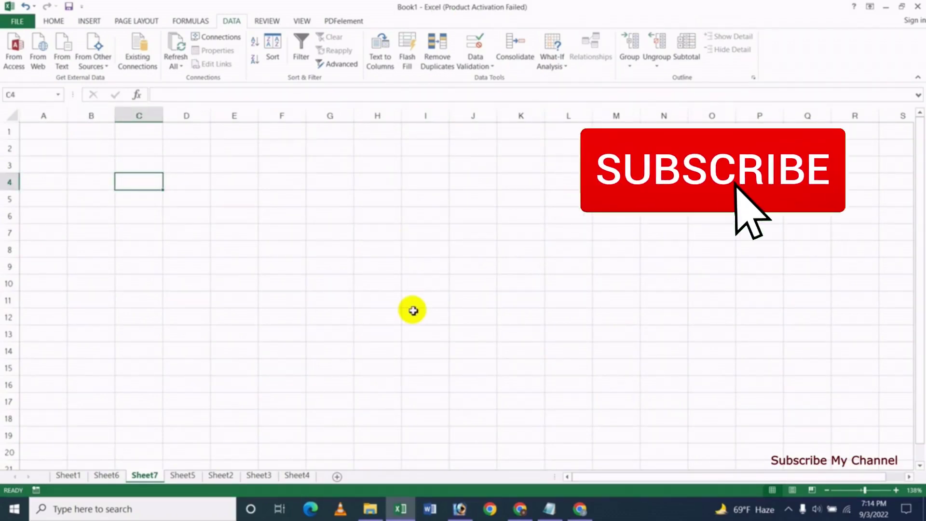
pyautogui.write('Produc')
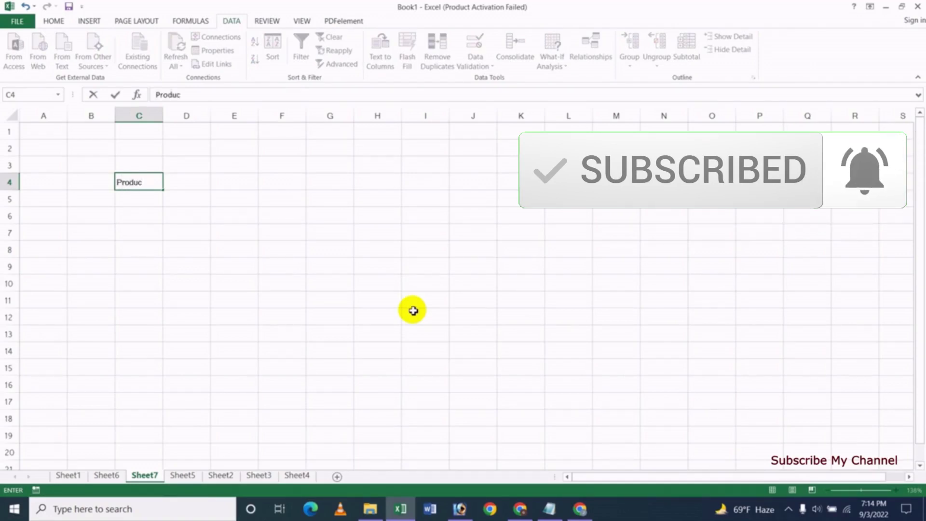
pyautogui.write('t  Name')
pyautogui.press('Tab')
pyautogui.press('Tab')
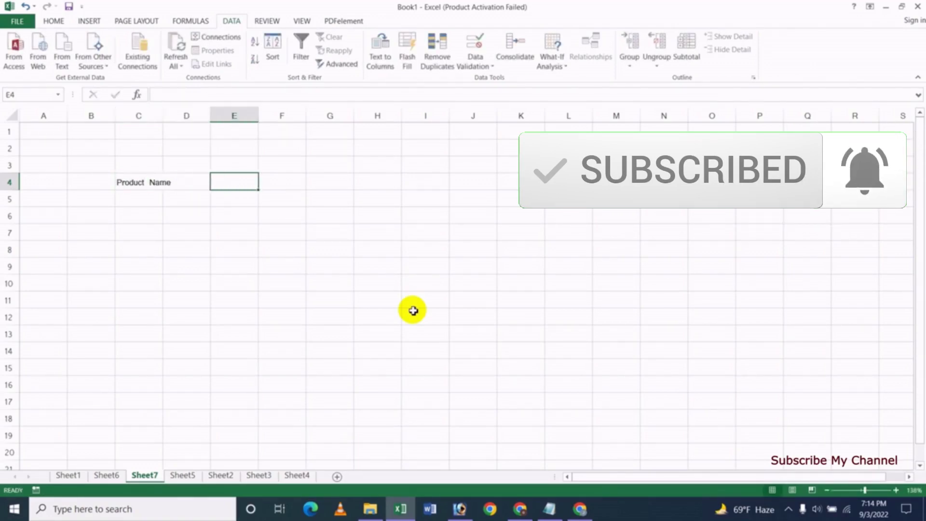
# - Enter the header 'Price' in D4
pyautogui.write('P')
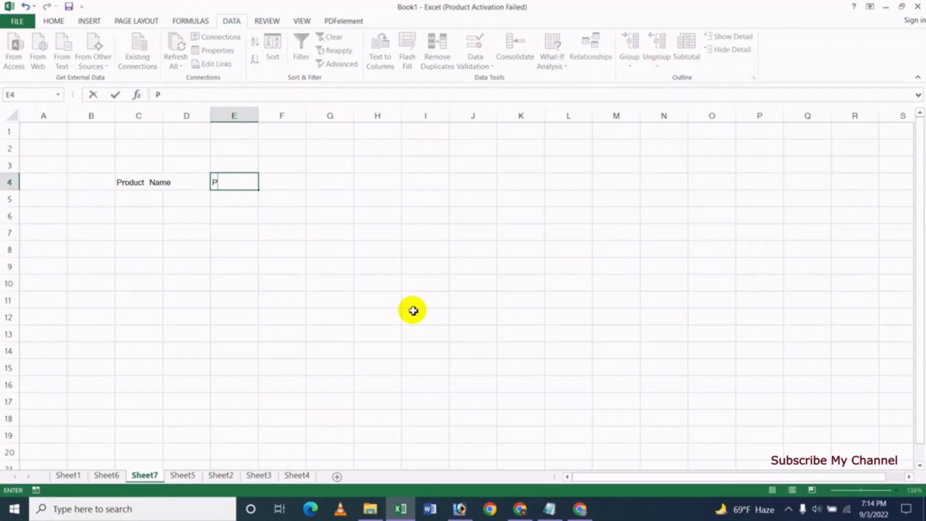
pyautogui.press('BackSpace')
pyautogui.press('Left')
pyautogui.write('Pri')
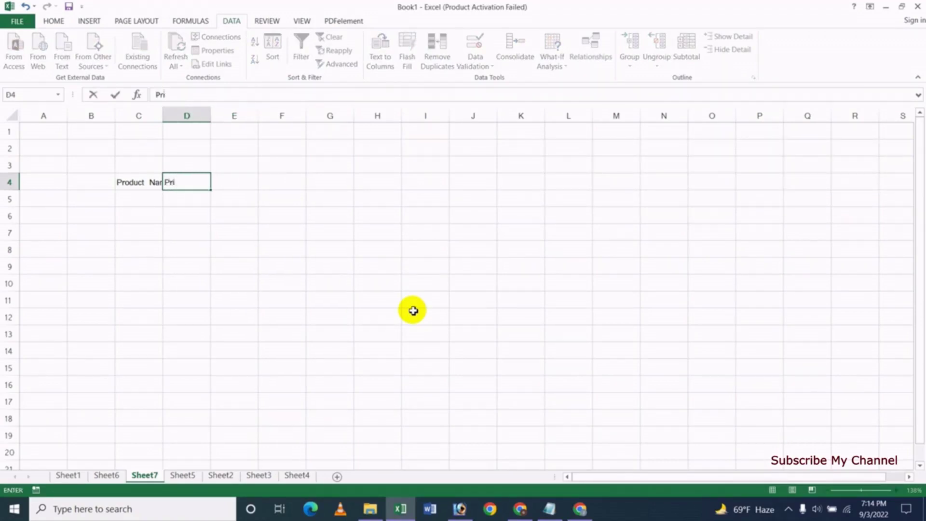
pyautogui.write('ce')
pyautogui.press('Return')
pyautogui.press('Up')
pyautogui.press('Left')
pyautogui.press('Right')
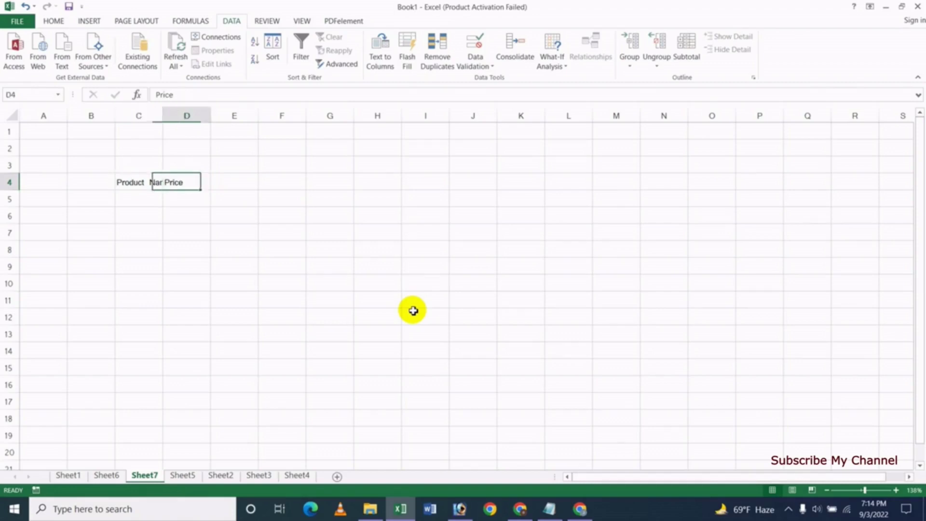
# - Widen column C so 'Product Name' shows fully
pyautogui.moveTo(163, 118); pyautogui.dragTo(183, 120)
pyautogui.press('Return')
pyautogui.click(143, 201)
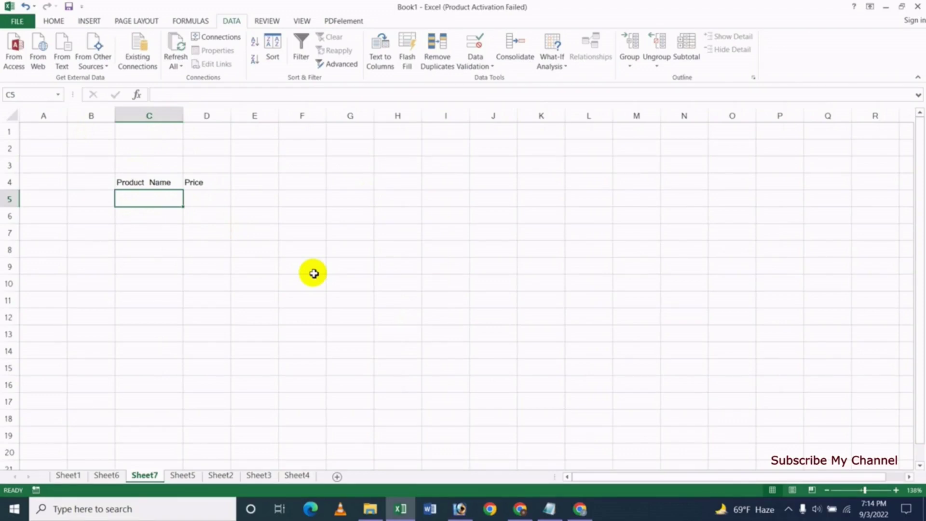
# - Enter laptop with price 50000 in row 5
pyautogui.write('l')
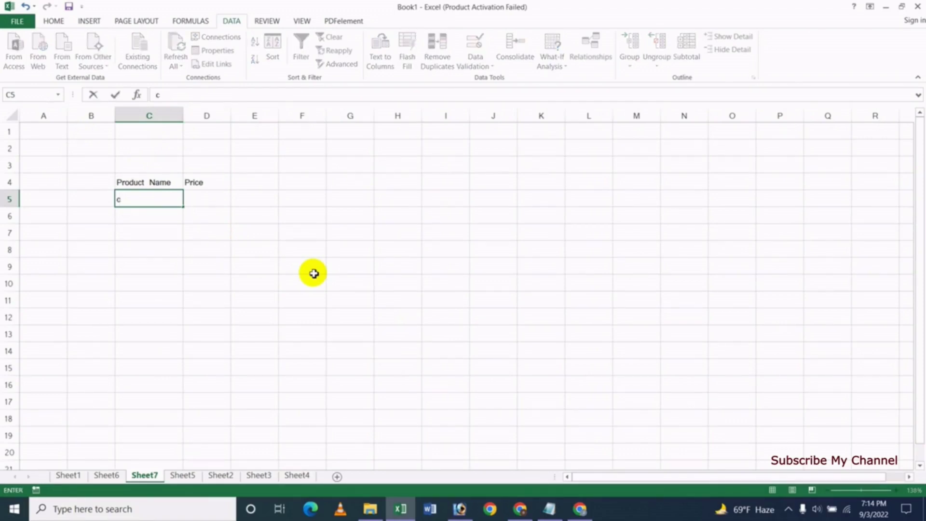
pyautogui.write('aptop')
pyautogui.press('Return')
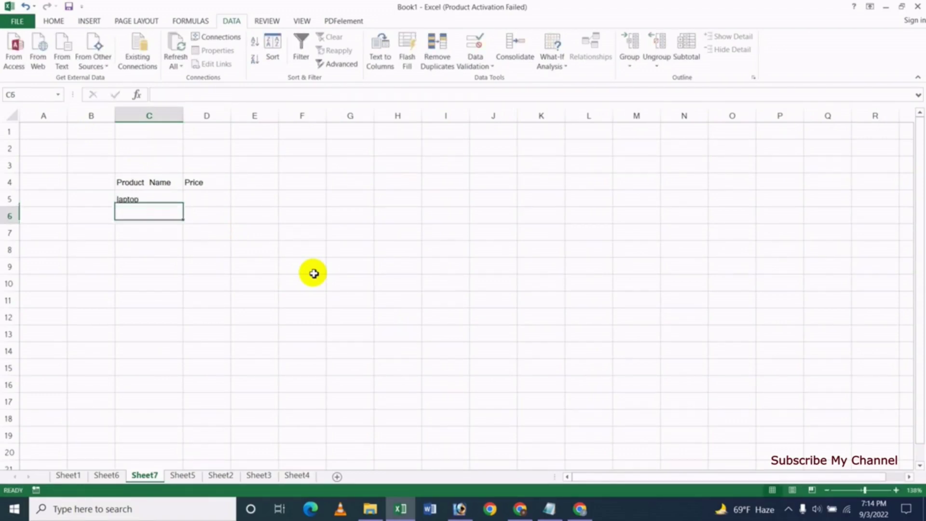
pyautogui.press('Up')
pyautogui.press('Right')
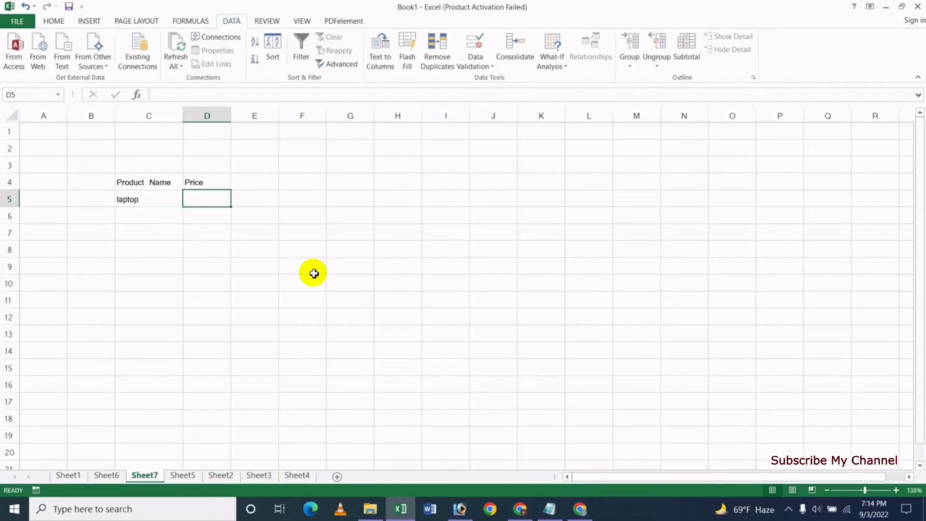
pyautogui.write('5')
pyautogui.press('BackSpace')
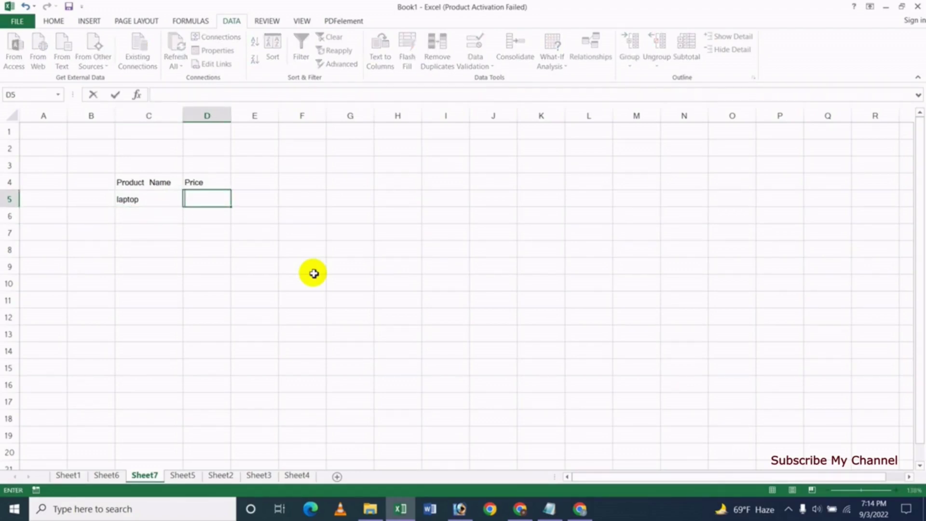
pyautogui.write('5000')
pyautogui.hotkey('ctrl', 'Return')
pyautogui.press('Return')
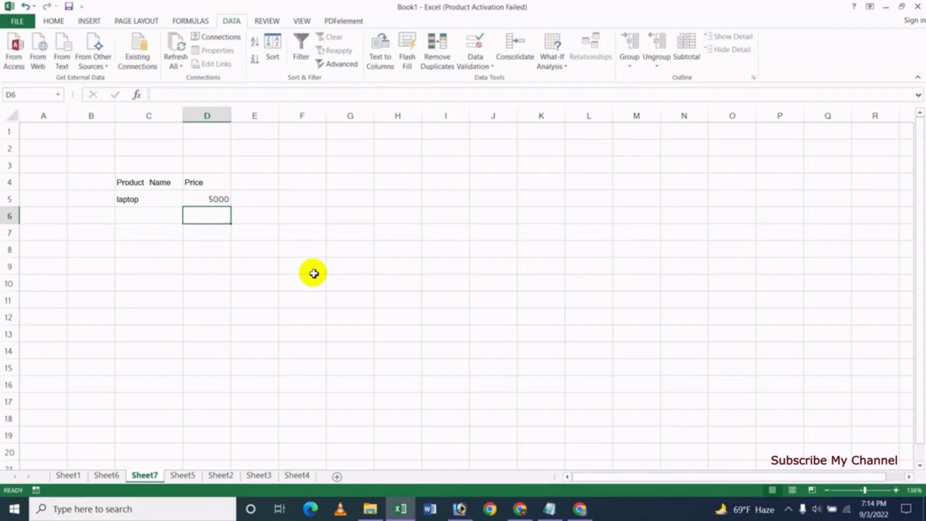
pyautogui.press('Up')
pyautogui.write('50000')
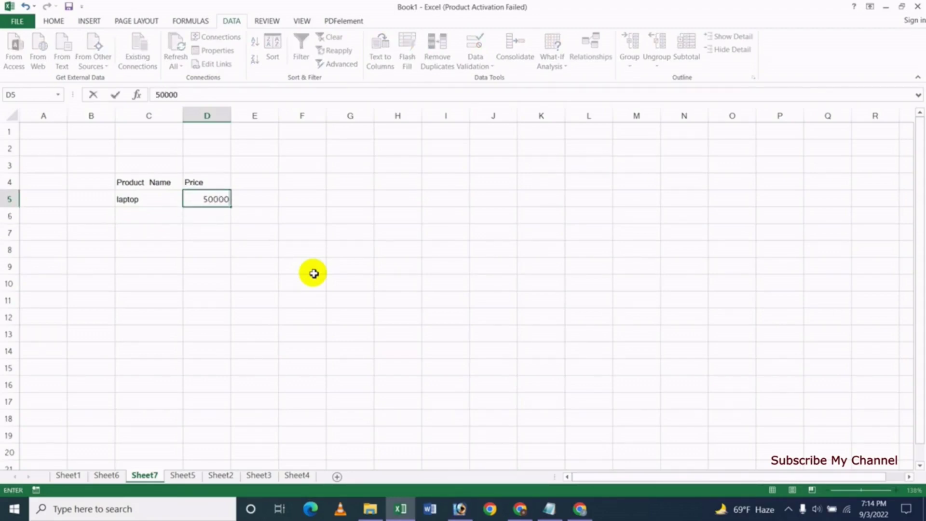
pyautogui.press('Return')
pyautogui.press('Left')
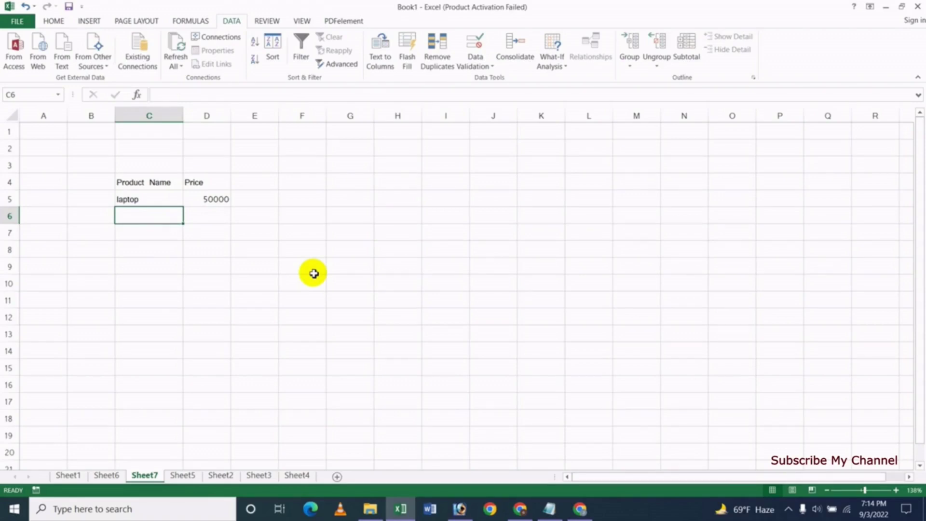
# - Enter Monitor at 15000 and Keyboarx at 500 in rows 6–7
pyautogui.write('Moni')
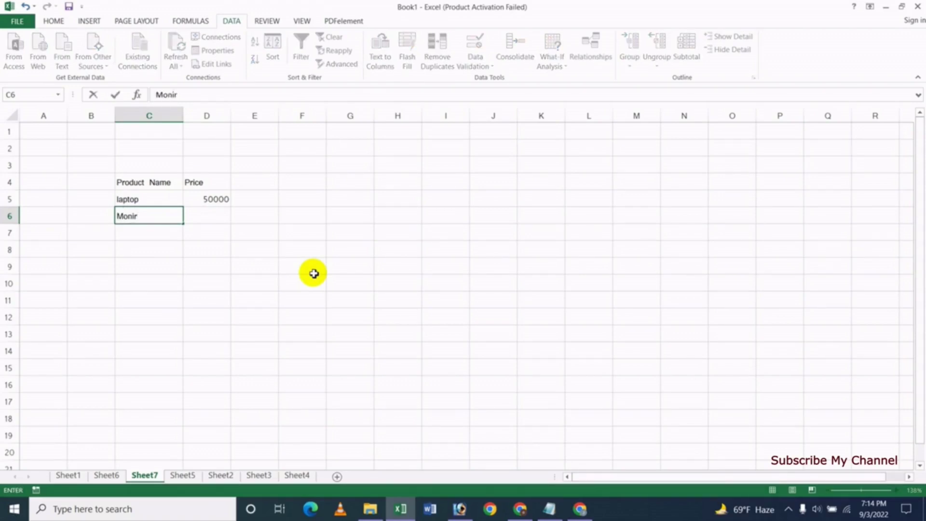
pyautogui.write('tor')
pyautogui.press('Return')
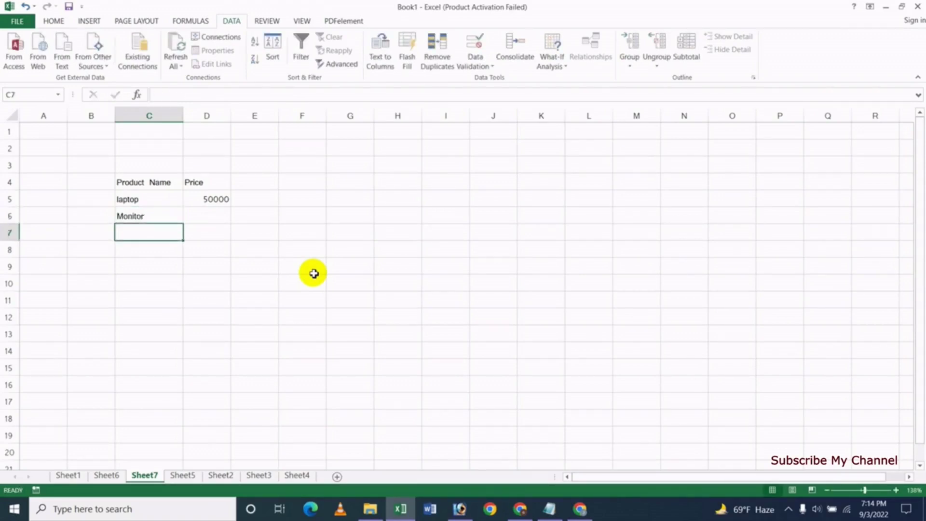
pyautogui.press('Up')
pyautogui.press('Right')
pyautogui.write('1500')
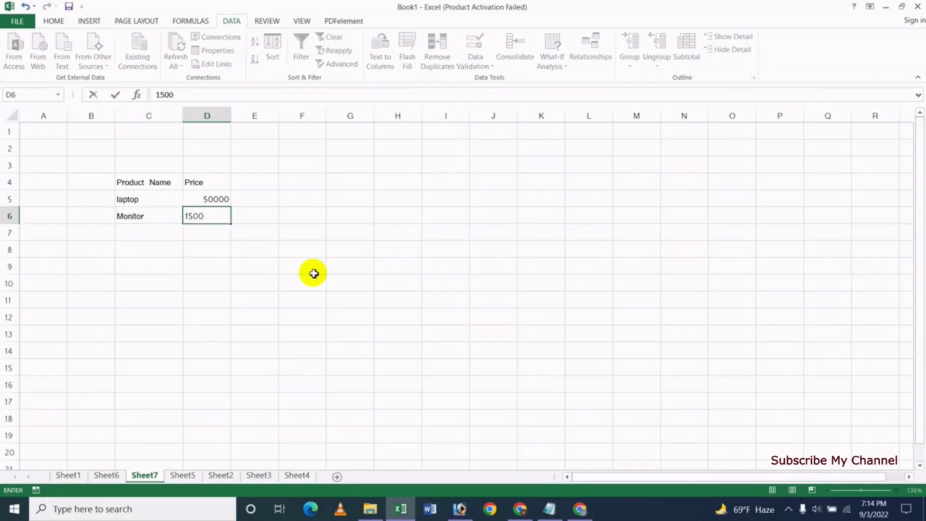
pyautogui.write('0')
pyautogui.press('Return')
pyautogui.press('Left')
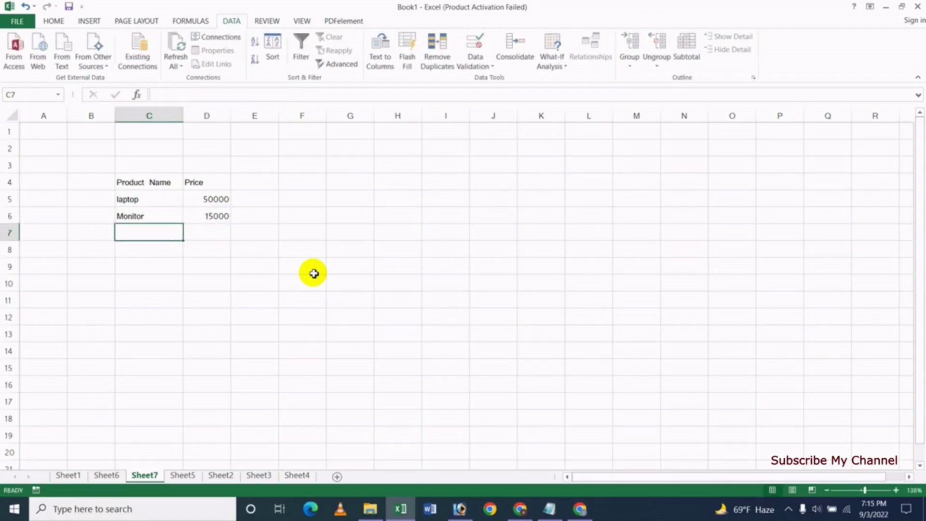
pyautogui.write('Keyboarx')
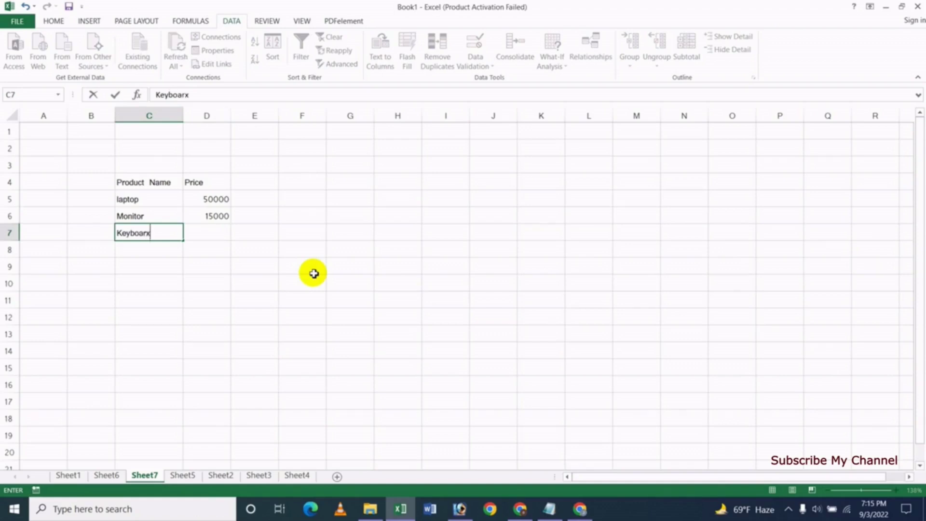
pyautogui.press('Tab')
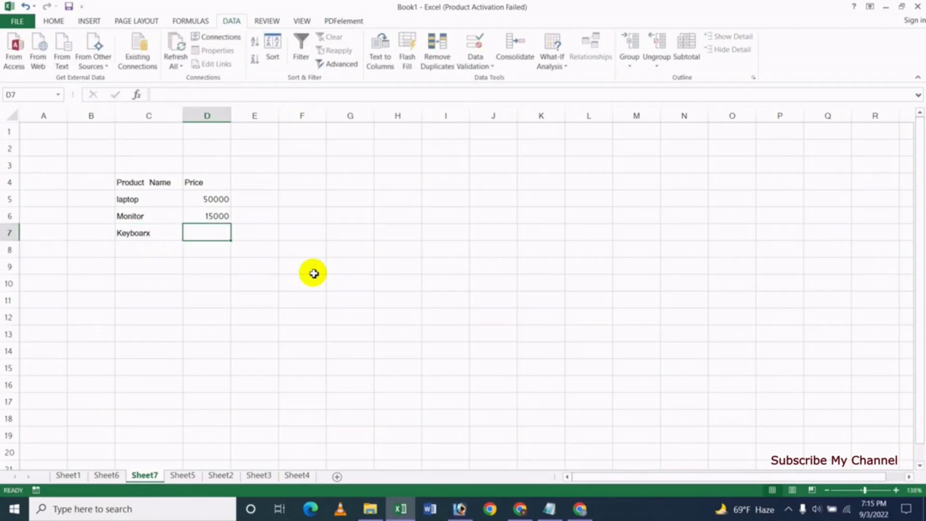
pyautogui.write('500')
pyautogui.press('Return')
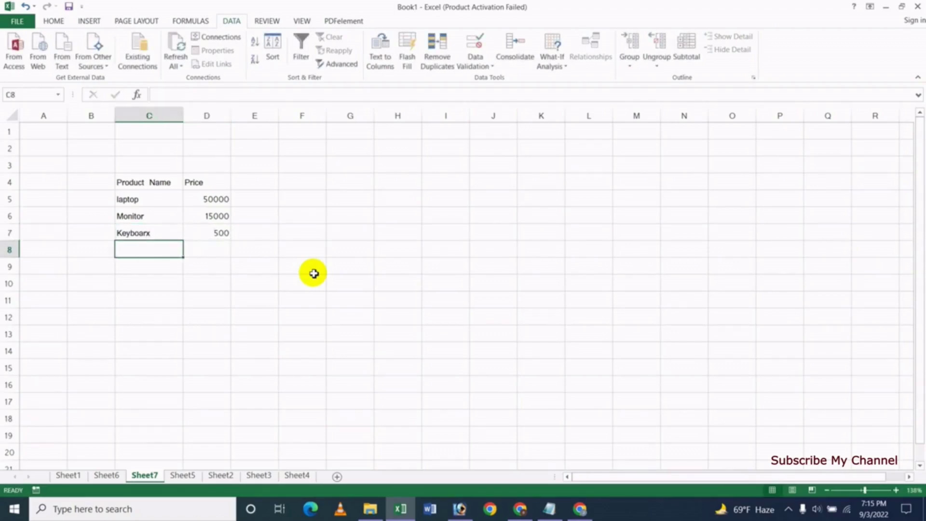
# - Enter Mouse at 300 and Speaker at 1200 in rows 8–9
pyautogui.write('Mouse')
pyautogui.press('Return')
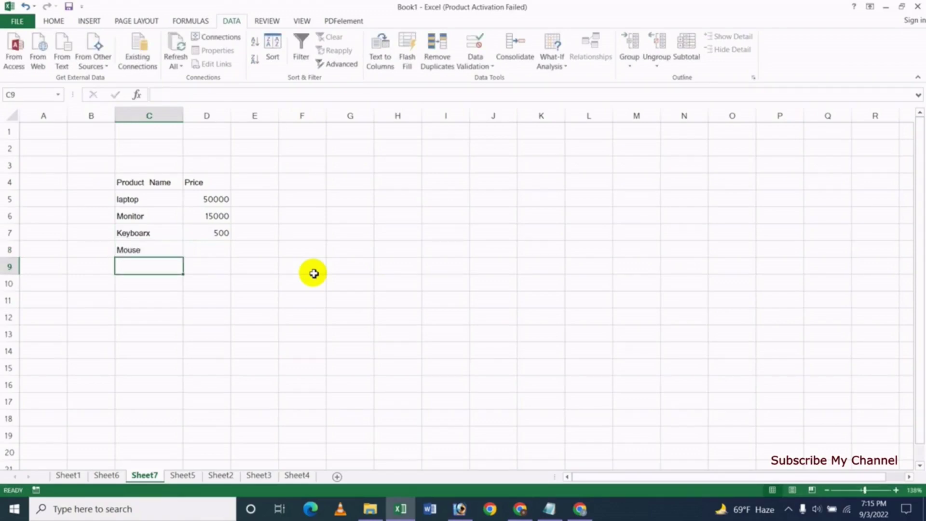
pyautogui.press('Up')
pyautogui.press('Right')
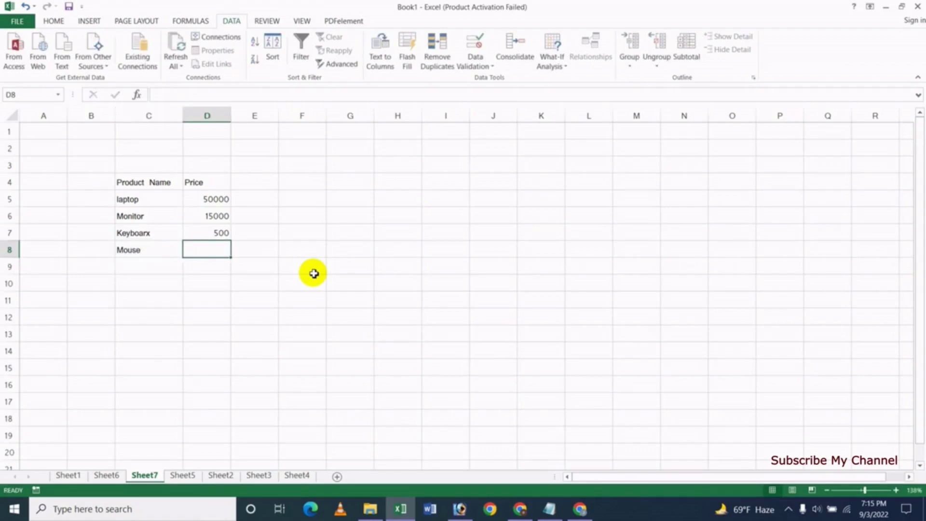
pyautogui.write('300')
pyautogui.press('Return')
pyautogui.press('Left')
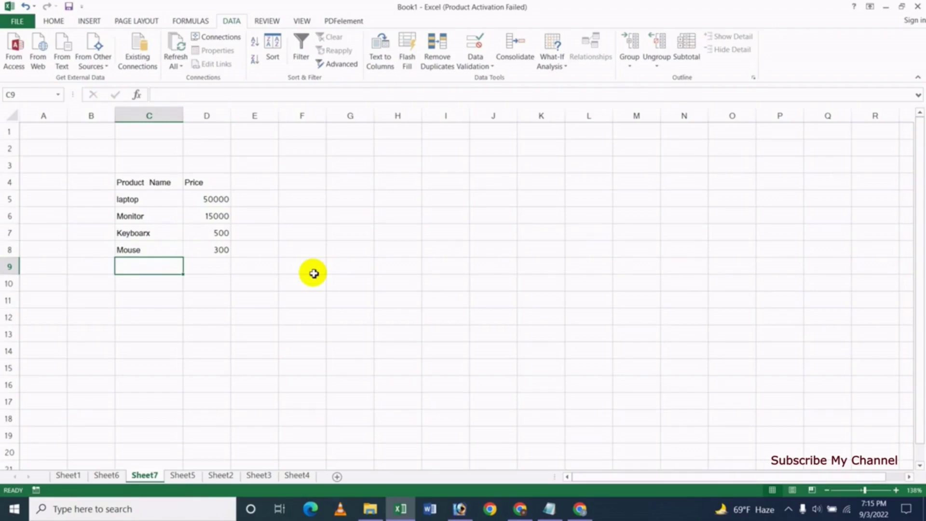
pyautogui.write('Speaker')
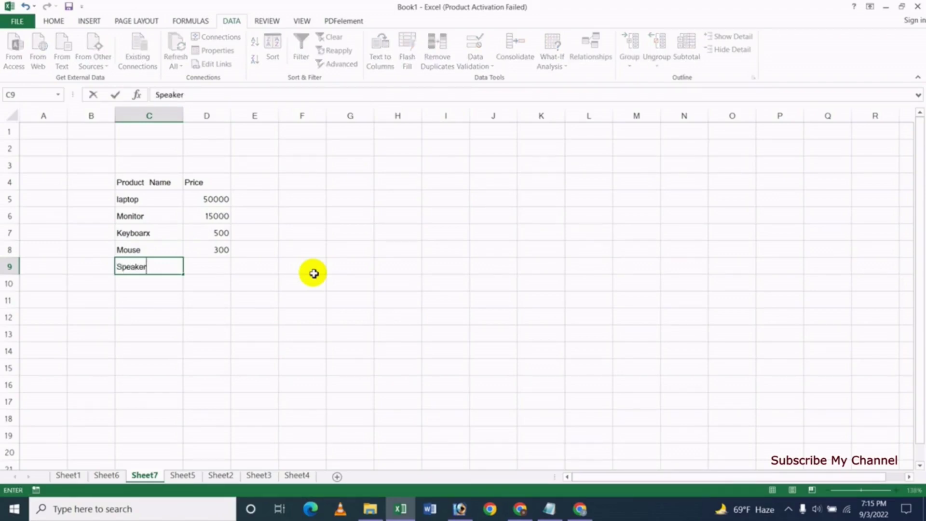
pyautogui.press('Return')
pyautogui.press('Up')
pyautogui.press('Right')
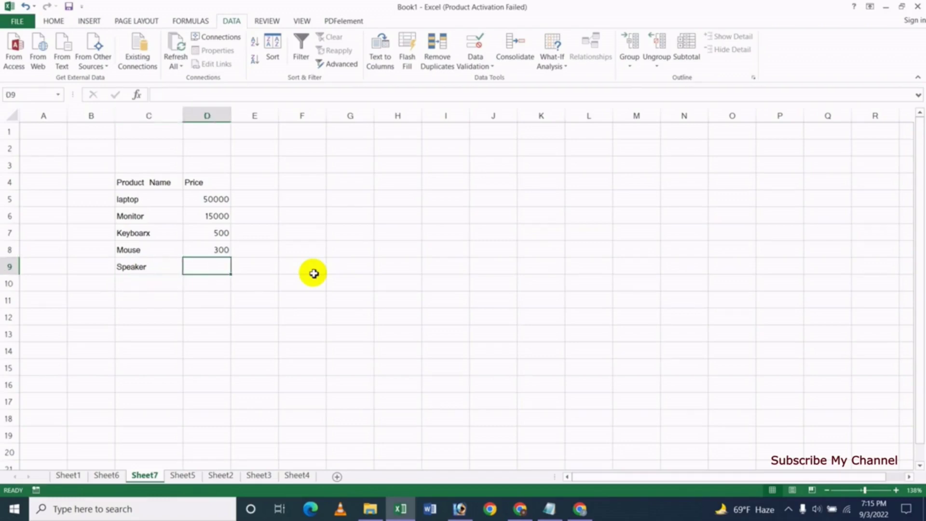
pyautogui.write('12')
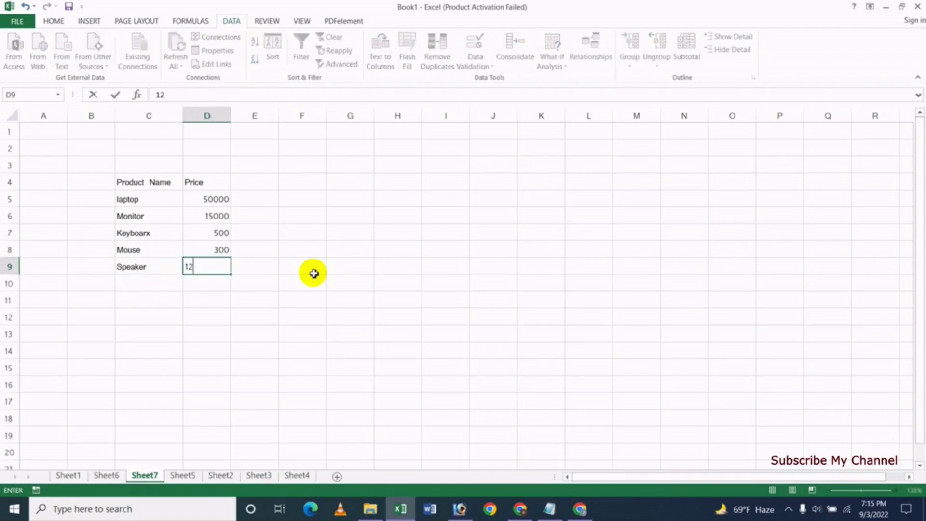
pyautogui.write('000')
pyautogui.press('BackSpace')
pyautogui.press('Return')
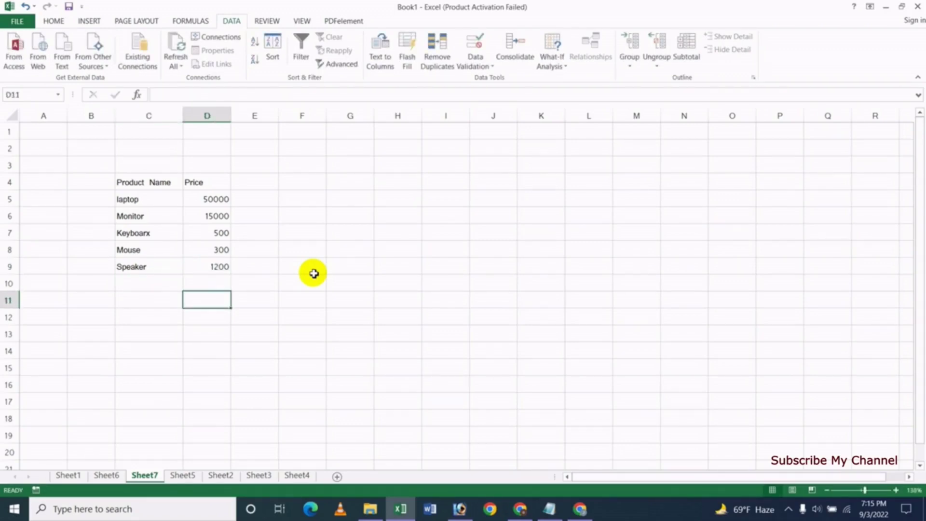
pyautogui.press('Up')
pyautogui.press('Up')
pyautogui.press('Up')
pyautogui.press('Up')
pyautogui.press('Up')
pyautogui.press('Left')
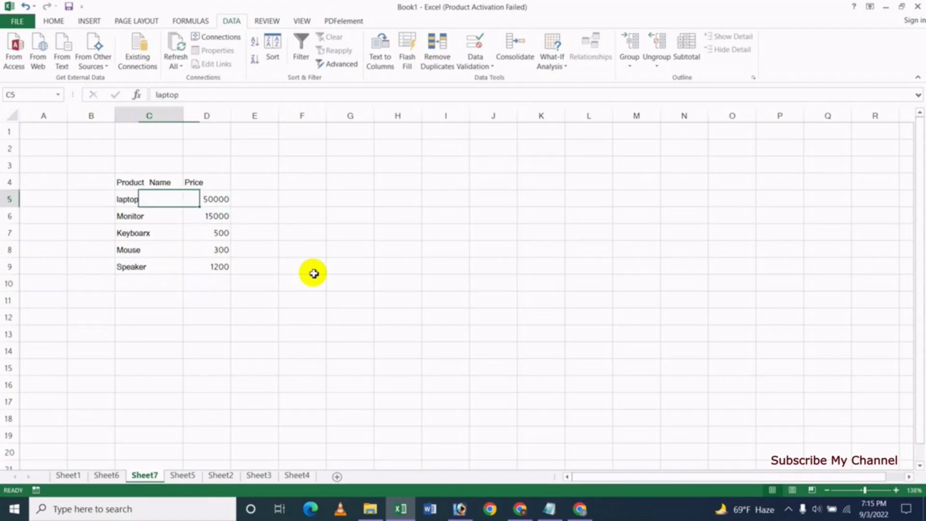
pyautogui.press('Up')
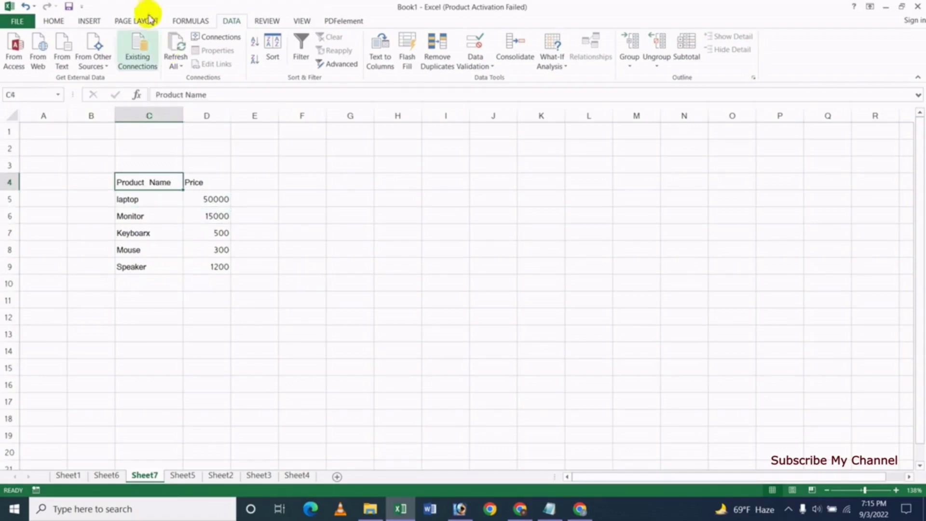
# - Add the title 'Product Purchase Price' in C2 above the price list
pyautogui.moveTo(865, 490); pyautogui.dragTo(867, 490)
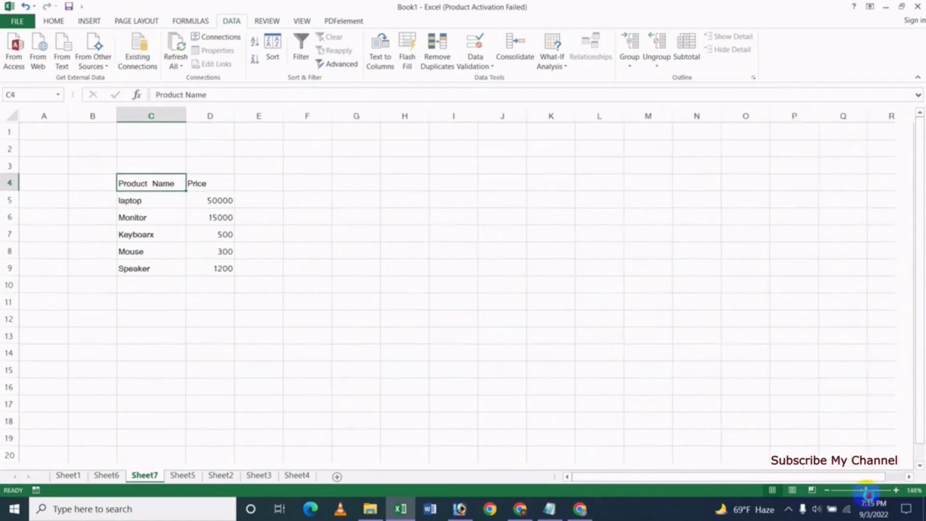
pyautogui.click(397, 329)
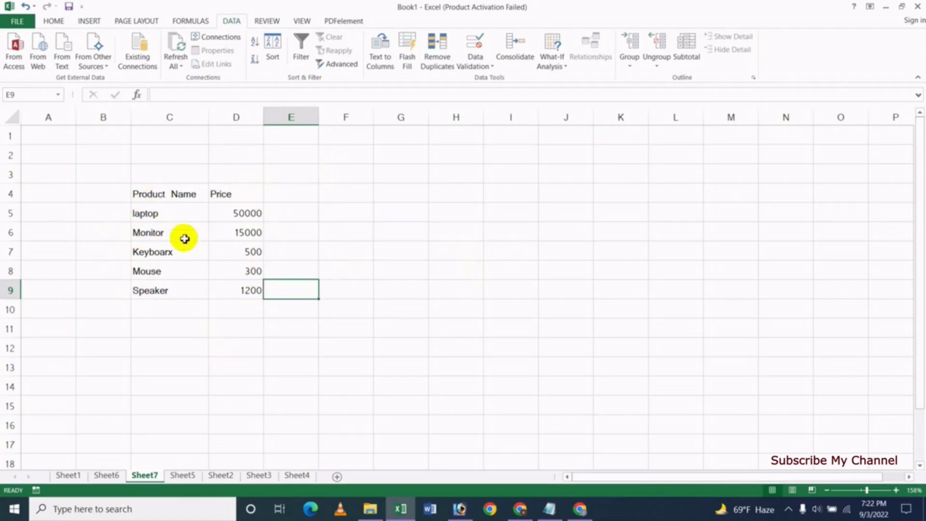
pyautogui.click(155, 158)
pyautogui.write('P')
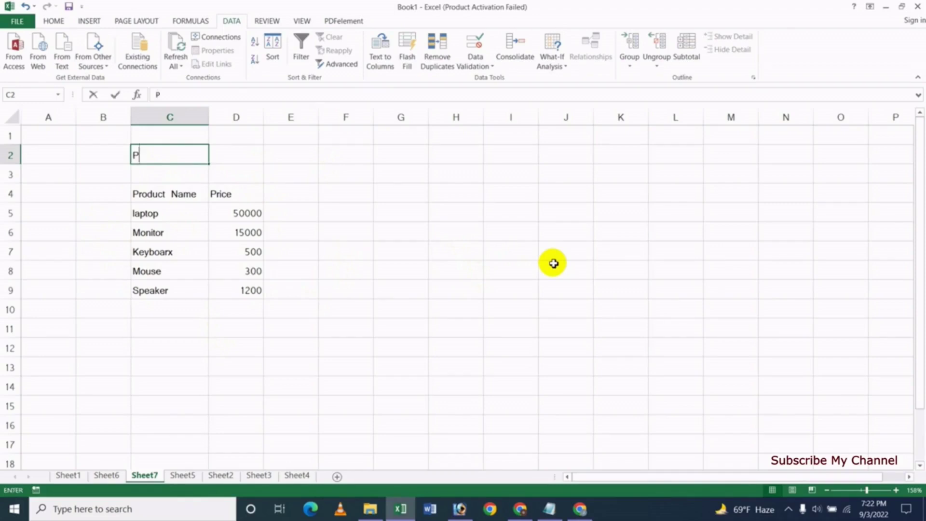
pyautogui.write('roduct P')
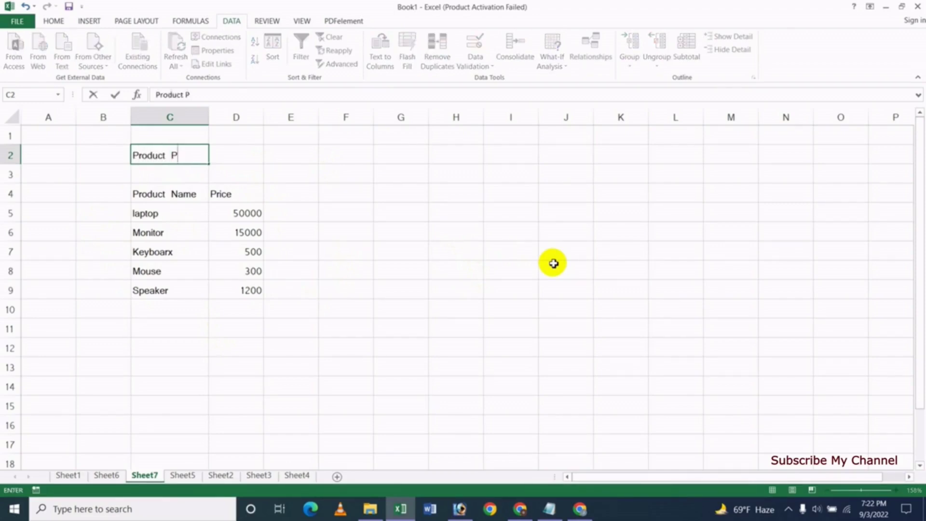
pyautogui.write('u')
pyautogui.press('BackSpace')
pyautogui.write('urc')
pyautogui.write('hase Price')
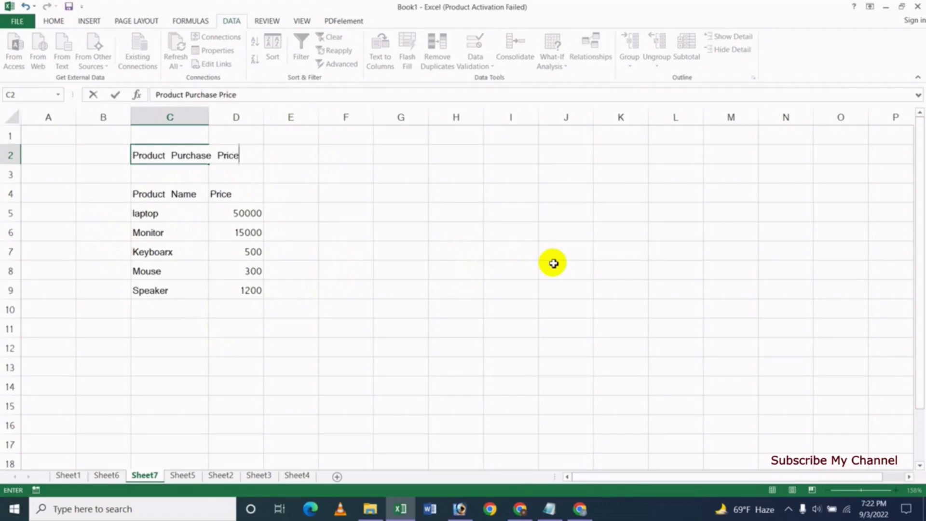
pyautogui.press('Return')
pyautogui.press('Return')
pyautogui.press('Down')
pyautogui.press('Down')
pyautogui.press('Down')
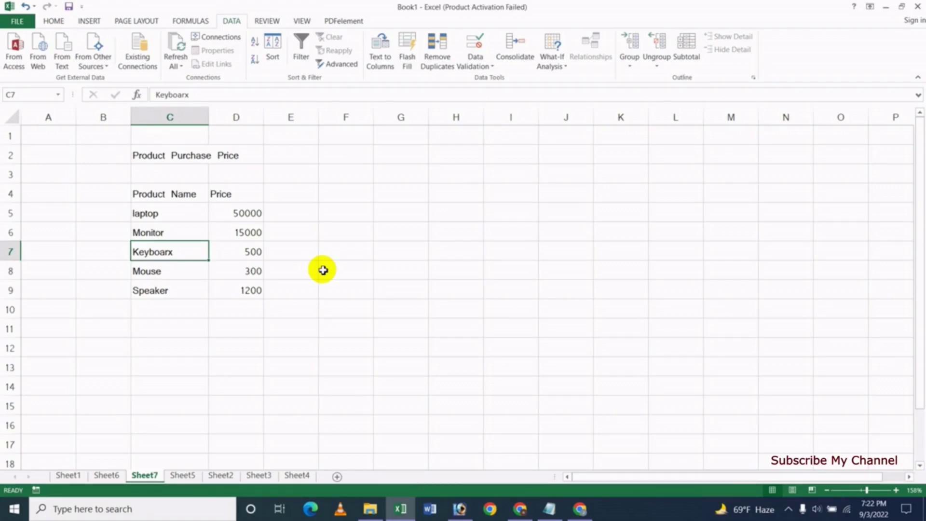
pyautogui.click(298, 216)
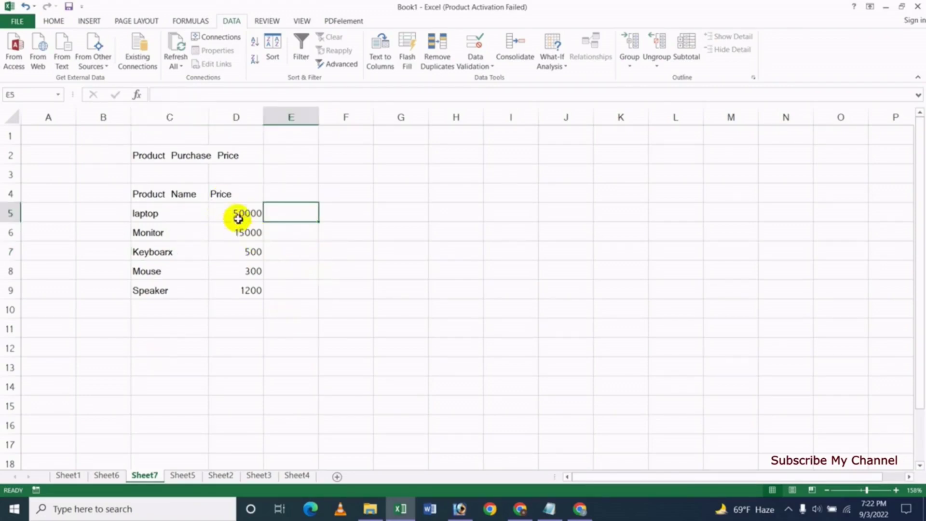
# - Create a scenario named 'Sales of January' with D5:D9 as the changing cells
pyautogui.moveTo(233, 213); pyautogui.dragTo(236, 286)
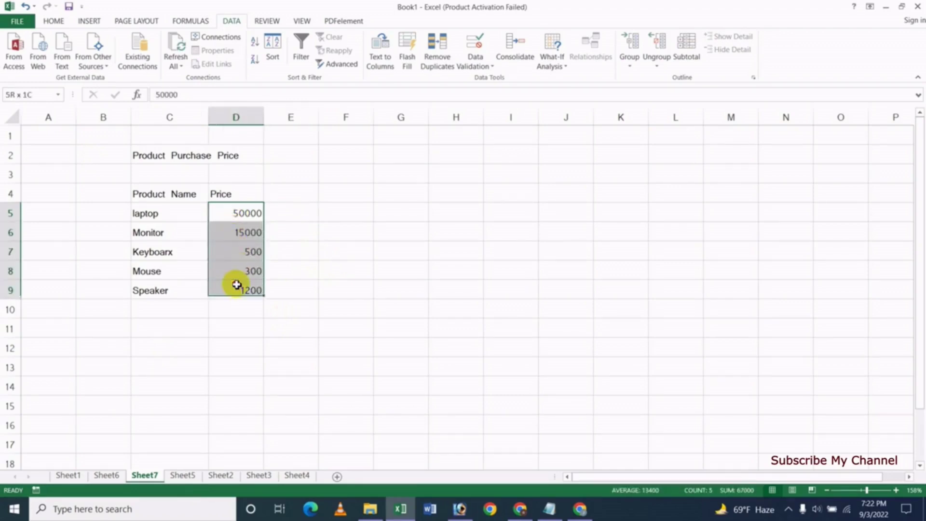
pyautogui.click(566, 67)
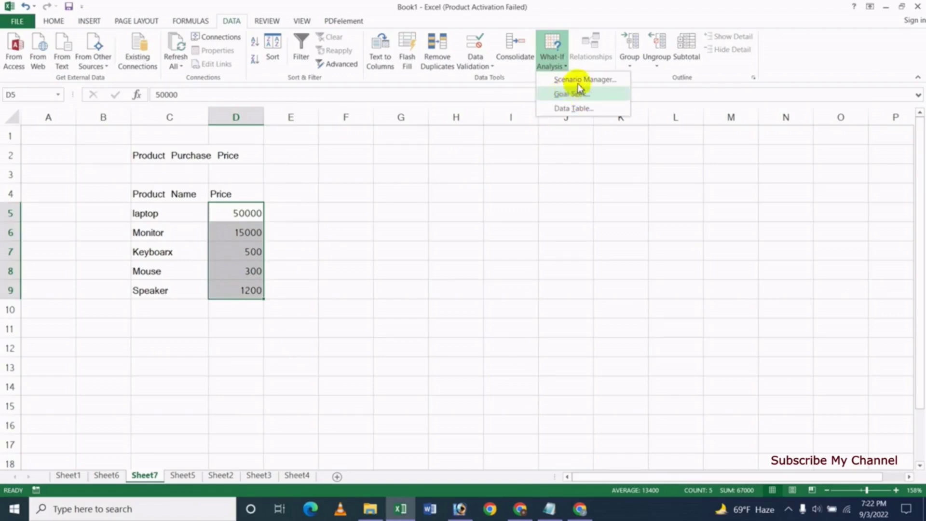
pyautogui.click(582, 81)
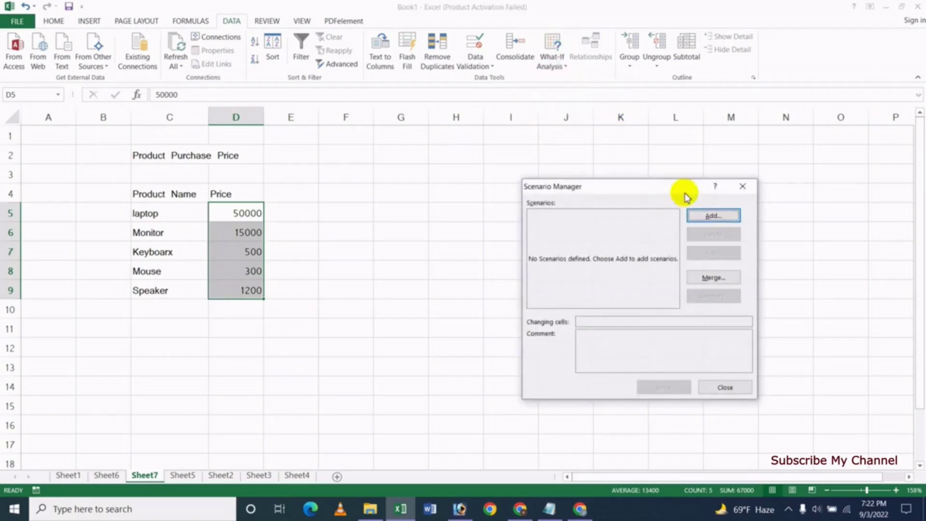
pyautogui.click(710, 216)
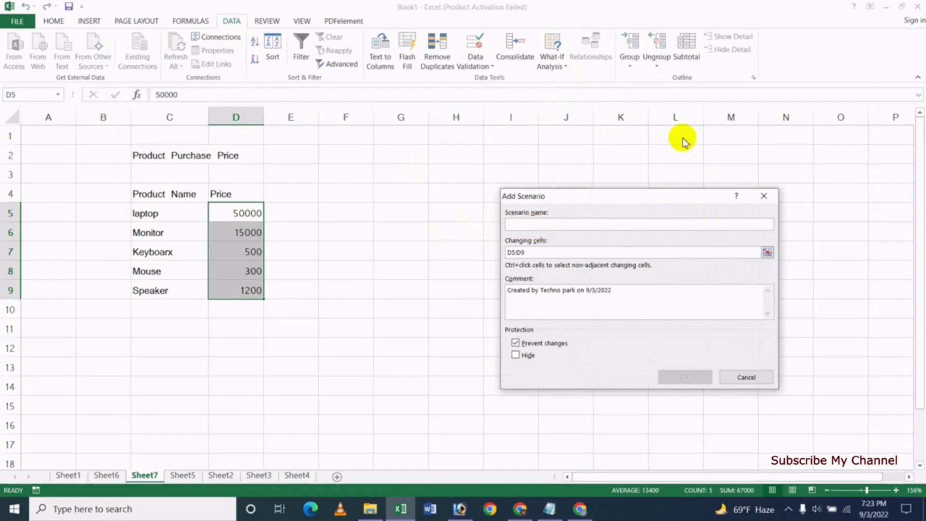
pyautogui.write('Ss')
pyautogui.write('ales of')
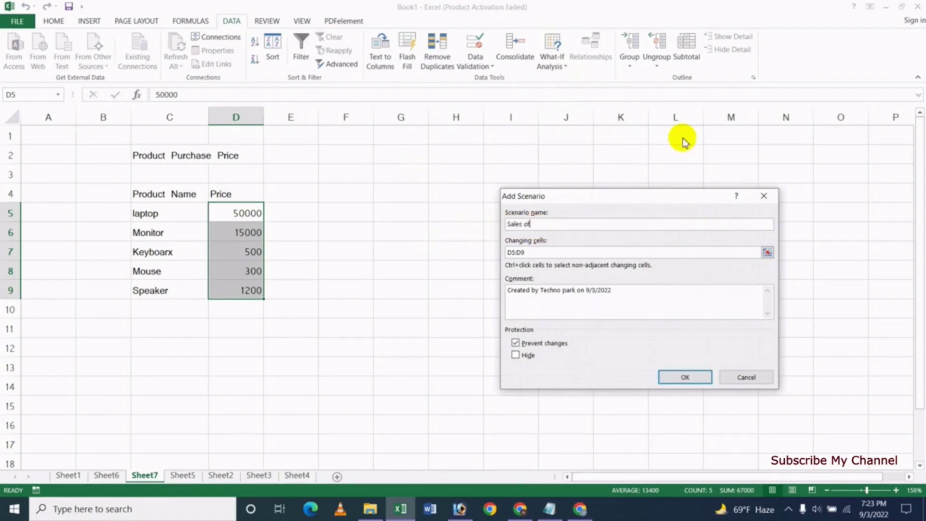
pyautogui.write('anuary')
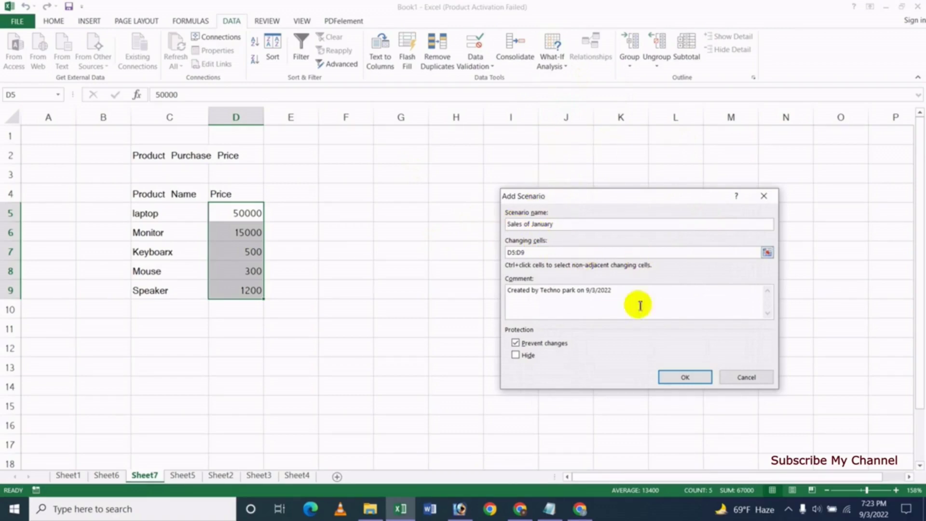
pyautogui.click(685, 377)
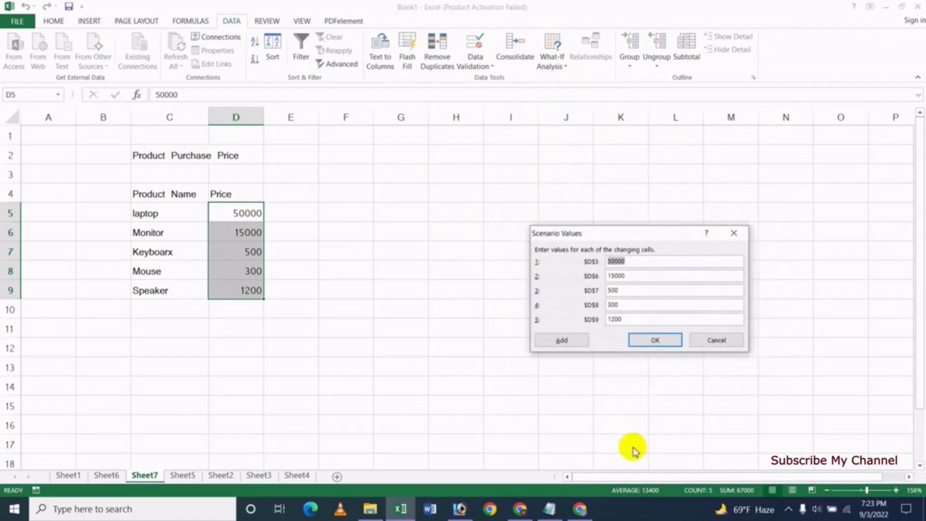
# - Set the January laptop price to 55000 and Monitor price to 16000, and save the scenario
pyautogui.click(664, 267)
pyautogui.write('55000')
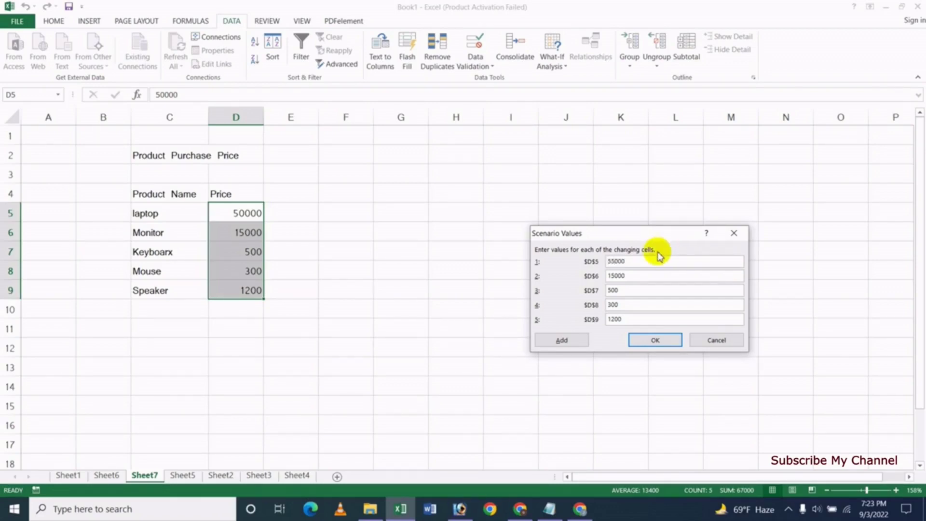
pyautogui.click(632, 275)
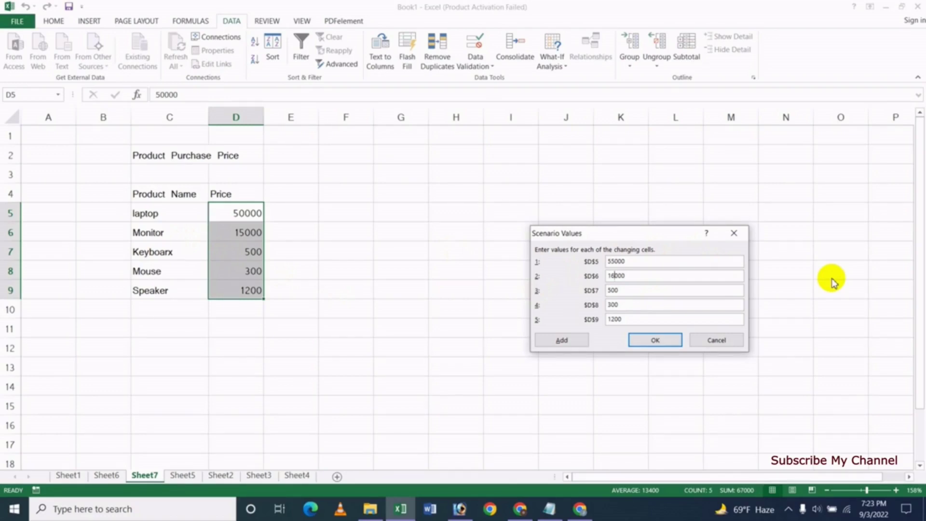
pyautogui.click(620, 290)
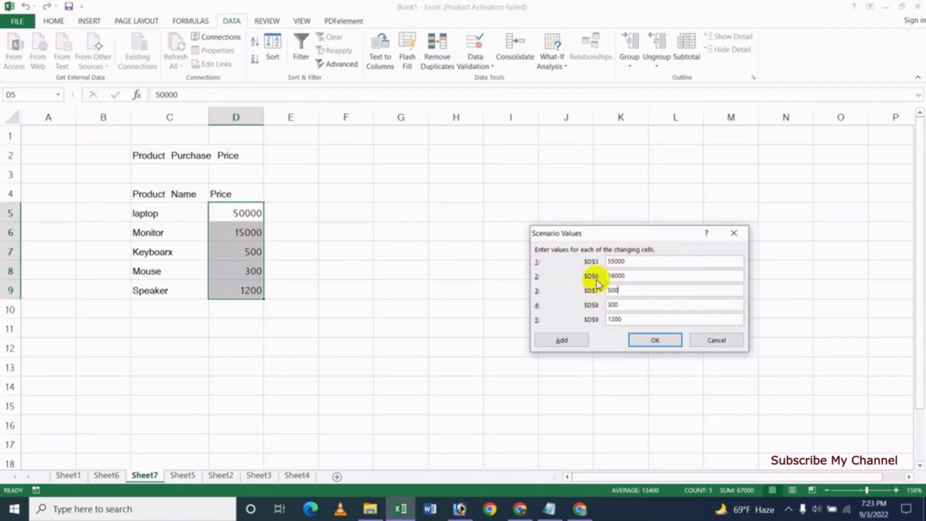
pyautogui.click(559, 340)
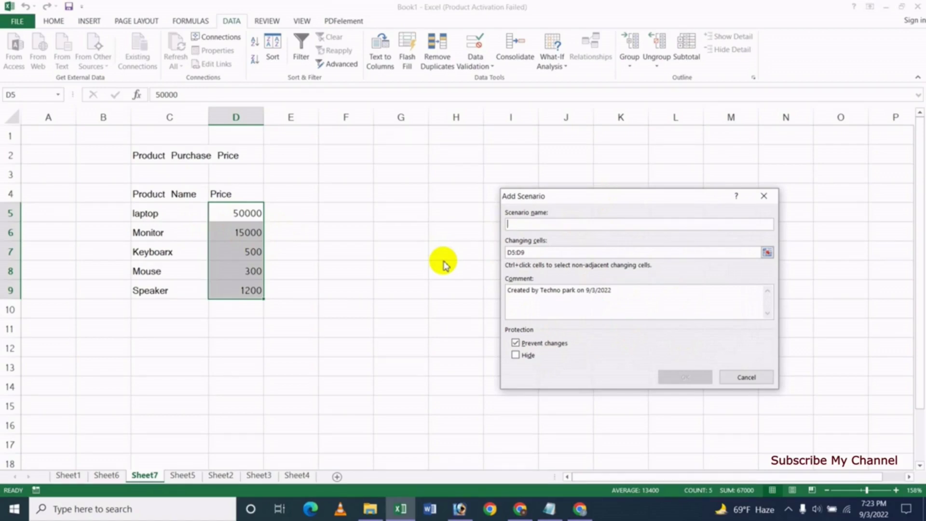
# - Add a 'Sales of February' scenario with prices 50000, 17000, 600, 300 and 1400
pyautogui.write('Sa')
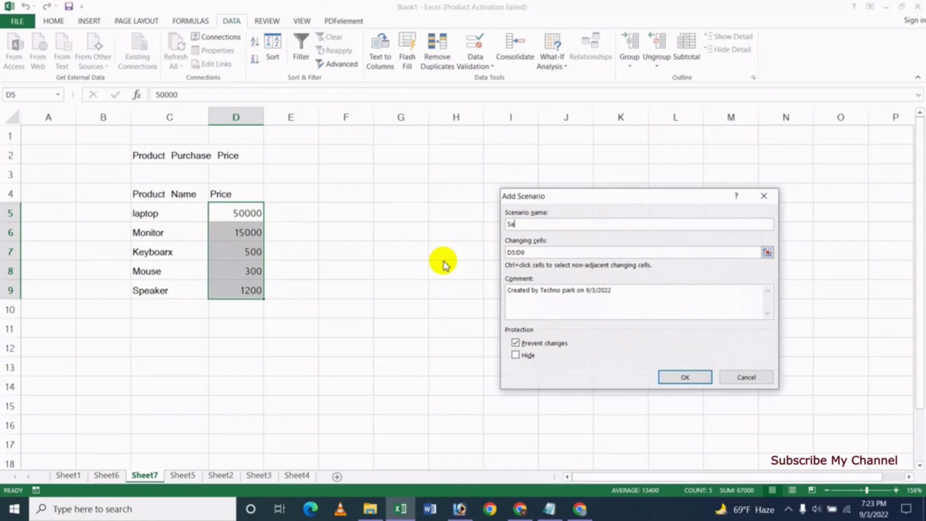
pyautogui.write('les of Febr')
pyautogui.write('uary')
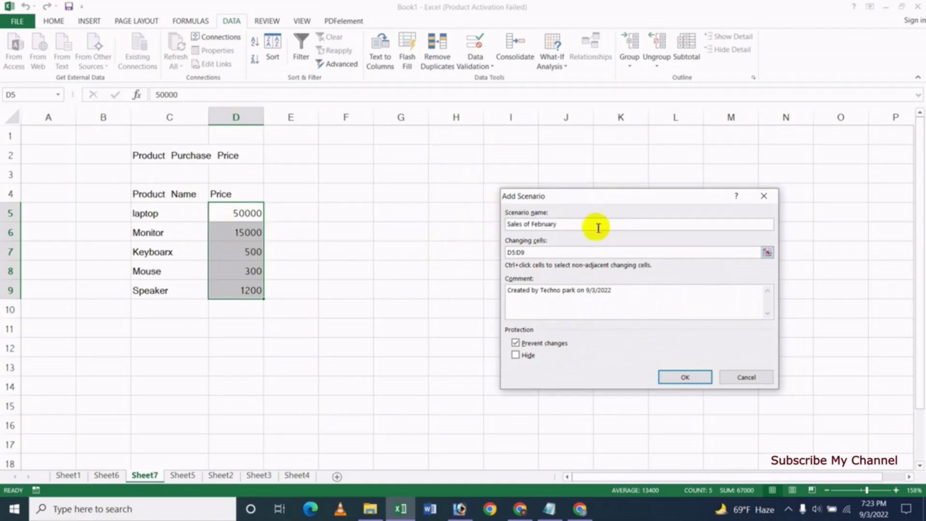
pyautogui.click(685, 375)
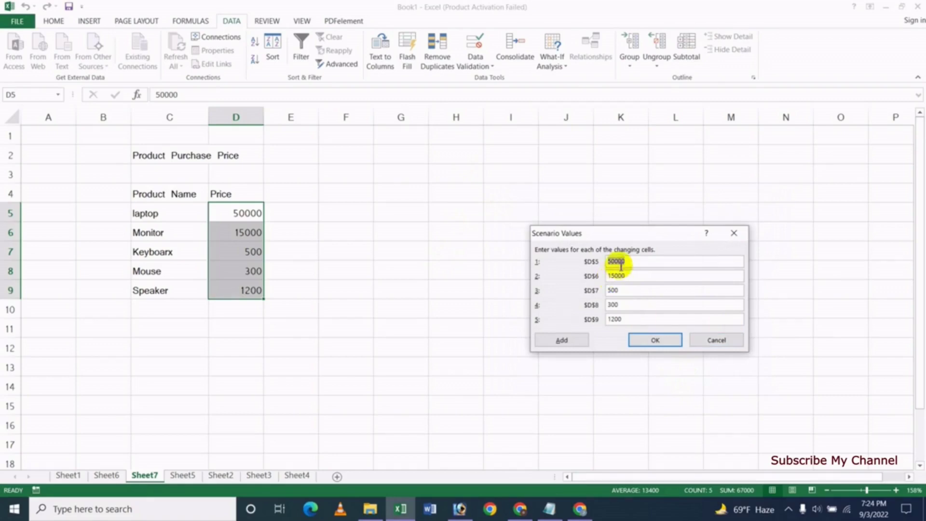
pyautogui.click(636, 261)
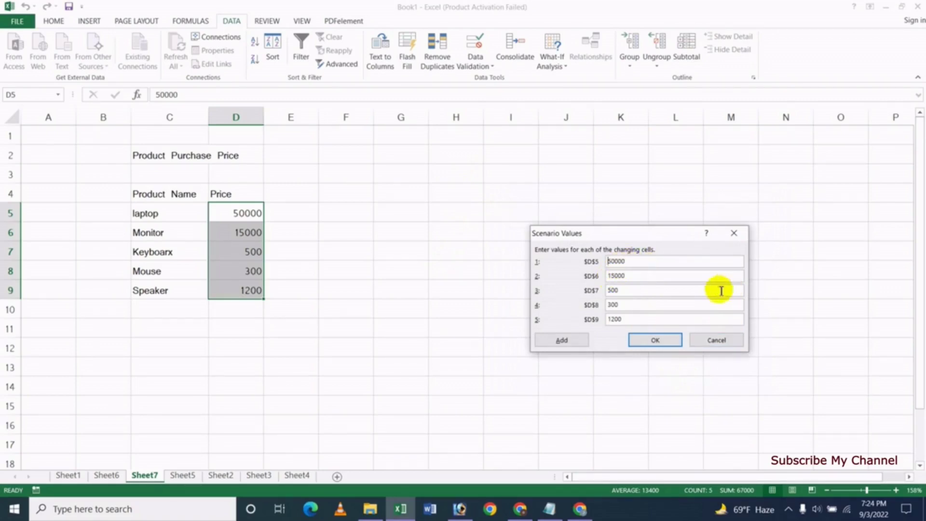
pyautogui.click(611, 276)
pyautogui.write('17000')
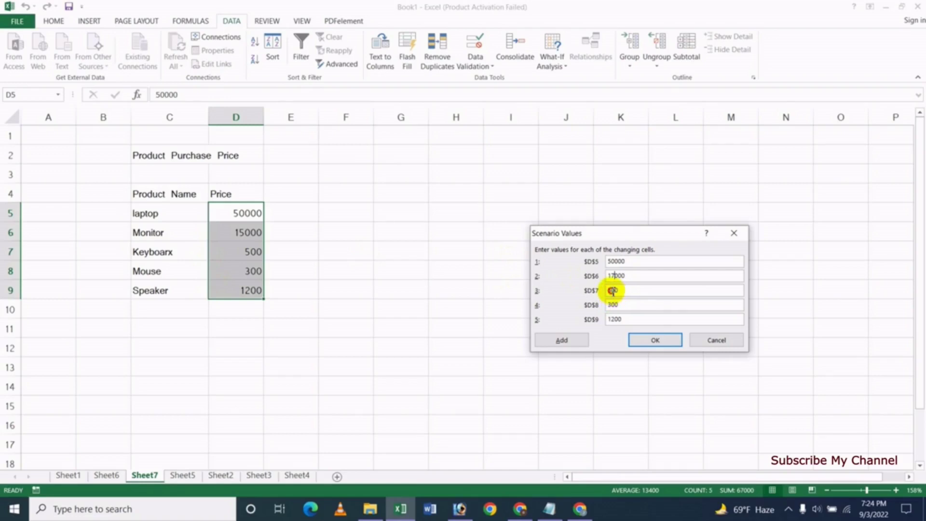
pyautogui.click(613, 291)
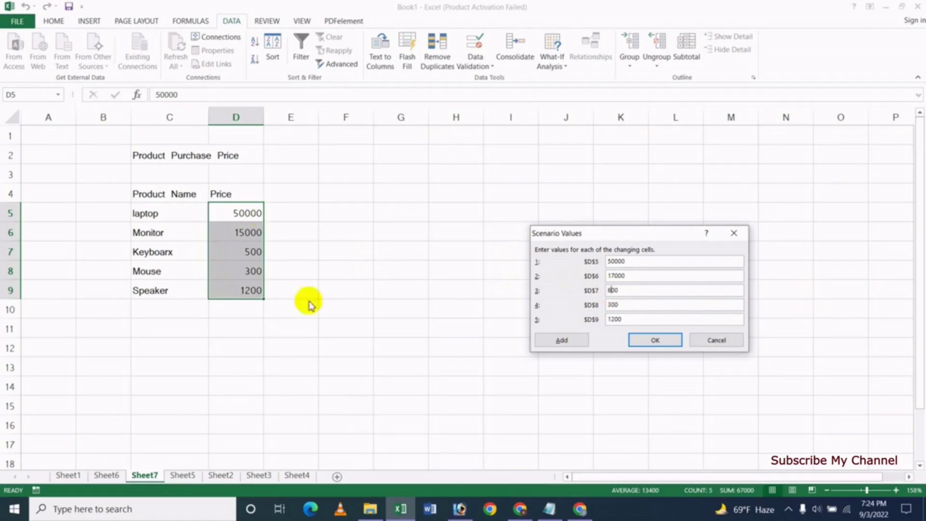
pyautogui.click(610, 319)
pyautogui.write('1400')
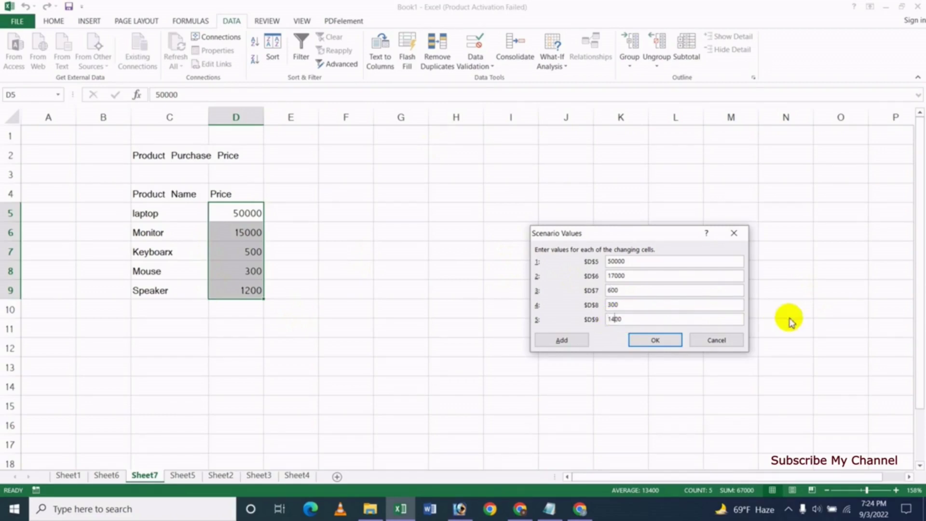
pyautogui.click(568, 341)
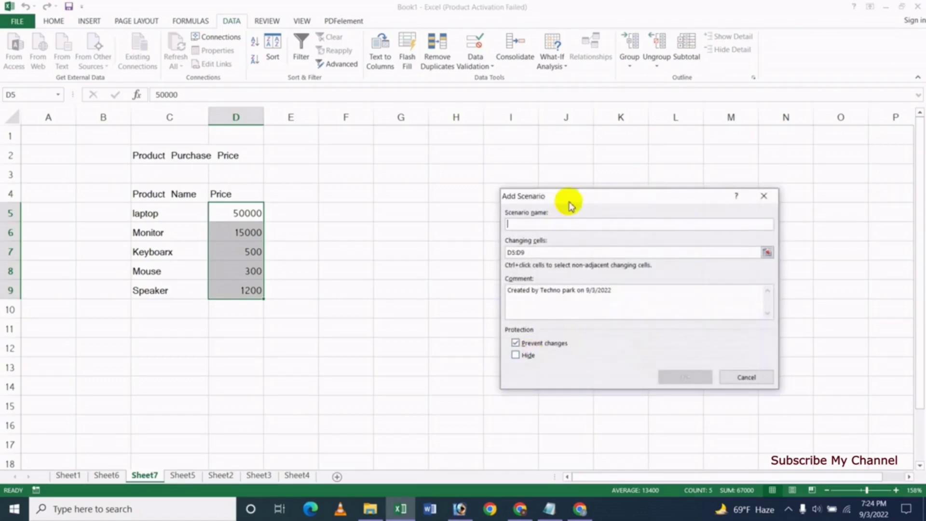
# - Add the Sales of March scenario with prices 56000, 15000, 800, 300 and 1200
pyautogui.write('Sales of March')
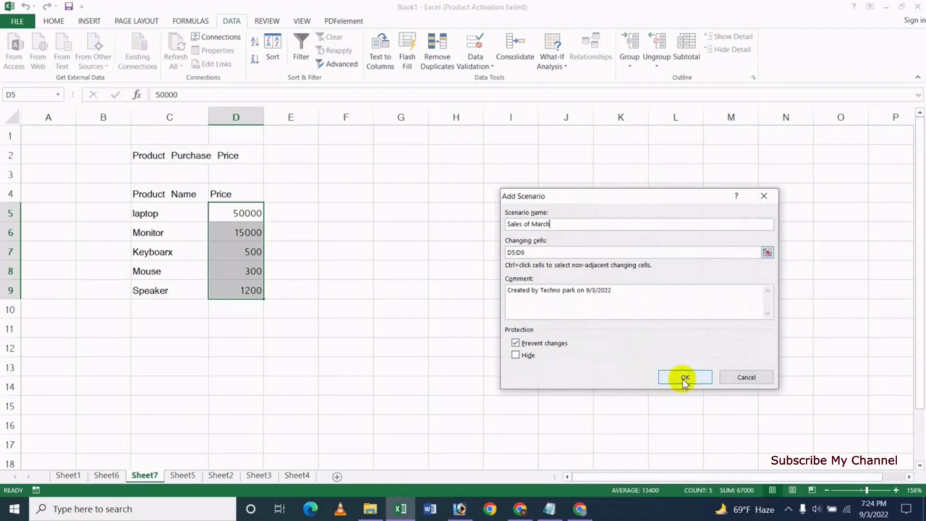
pyautogui.click(684, 377)
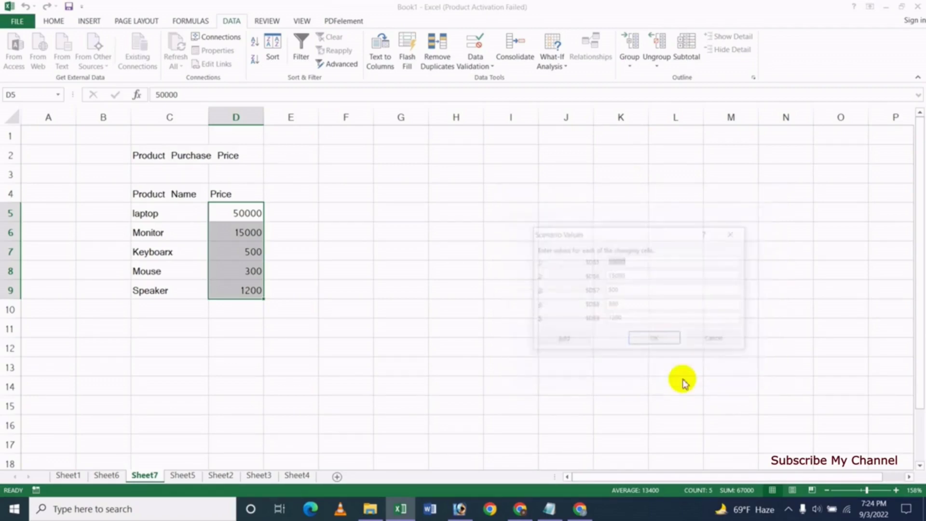
pyautogui.click(635, 262)
pyautogui.write('56000')
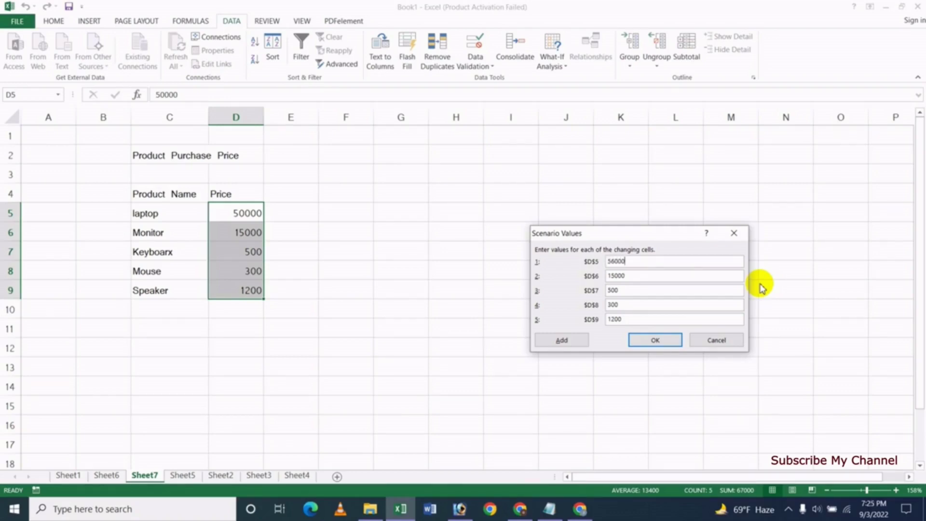
pyautogui.click(632, 275)
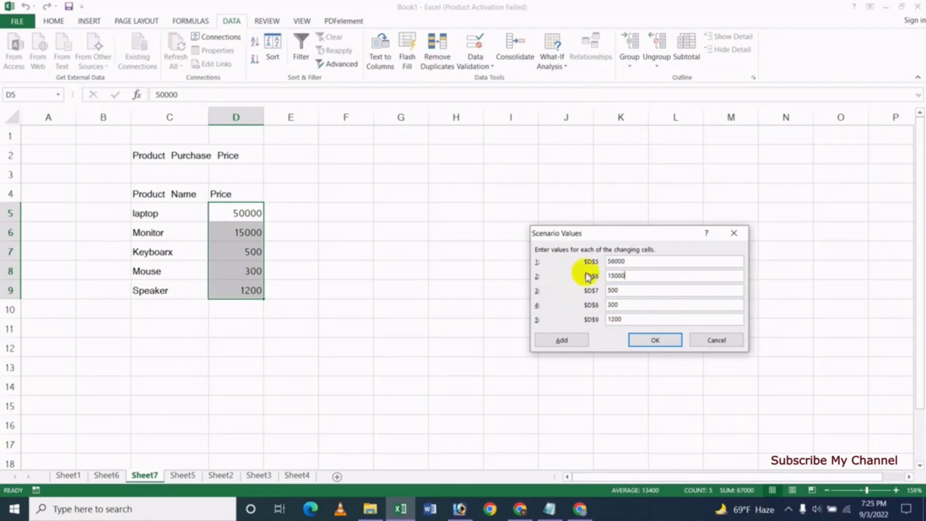
pyautogui.click(632, 293)
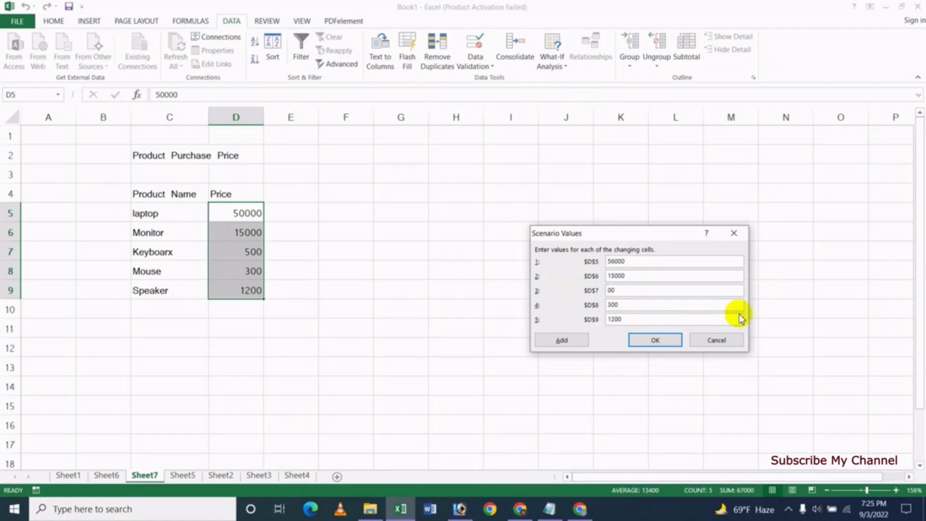
pyautogui.write('8')
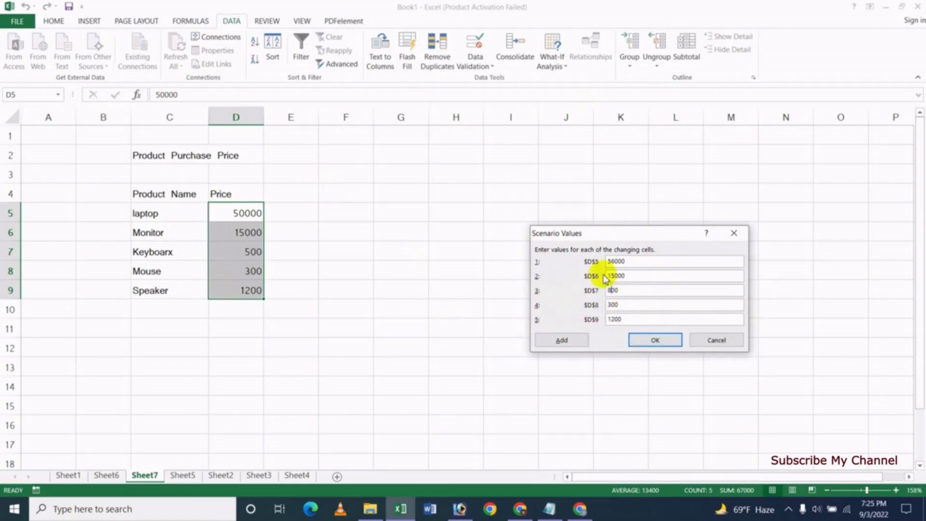
pyautogui.click(562, 341)
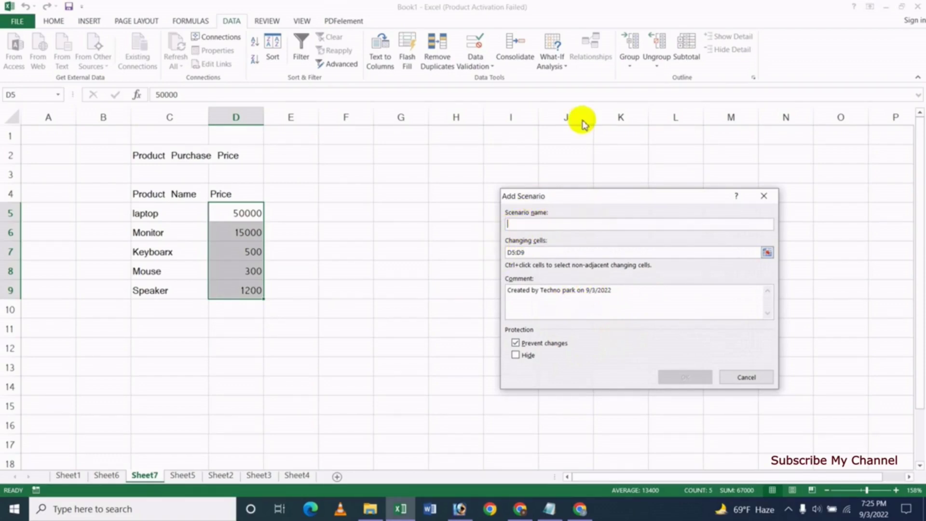
# - Save a 'Sales of April' scenario with prices 50000, 15000, 800, 600 and 1200
pyautogui.write('Sales of April')
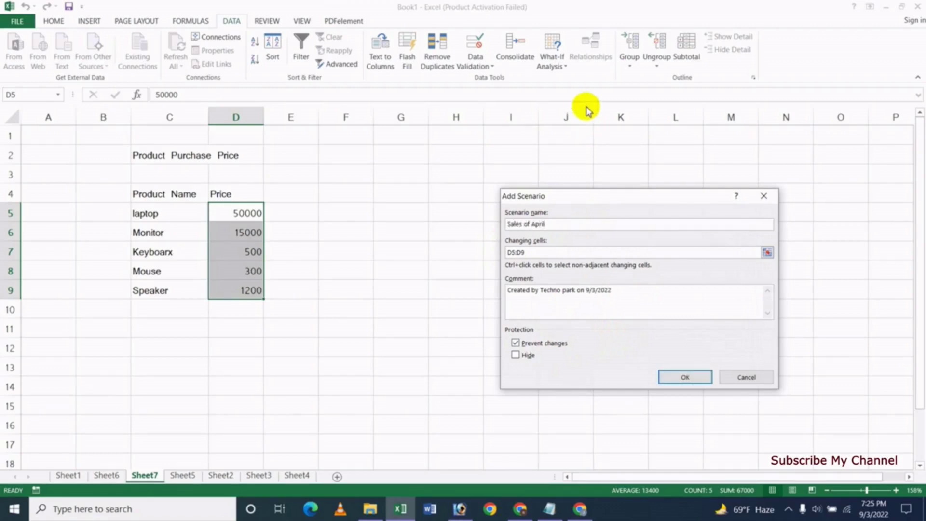
pyautogui.click(687, 376)
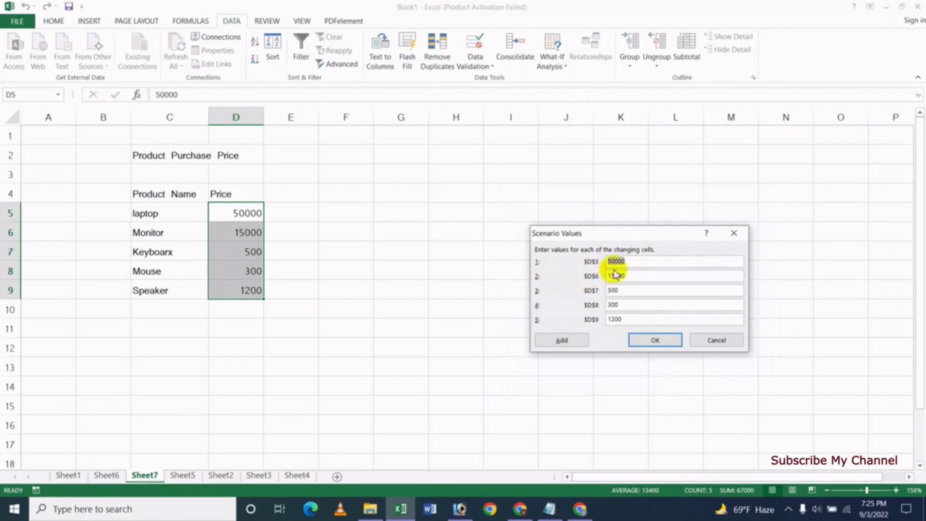
pyautogui.click(632, 291)
pyautogui.write('800')
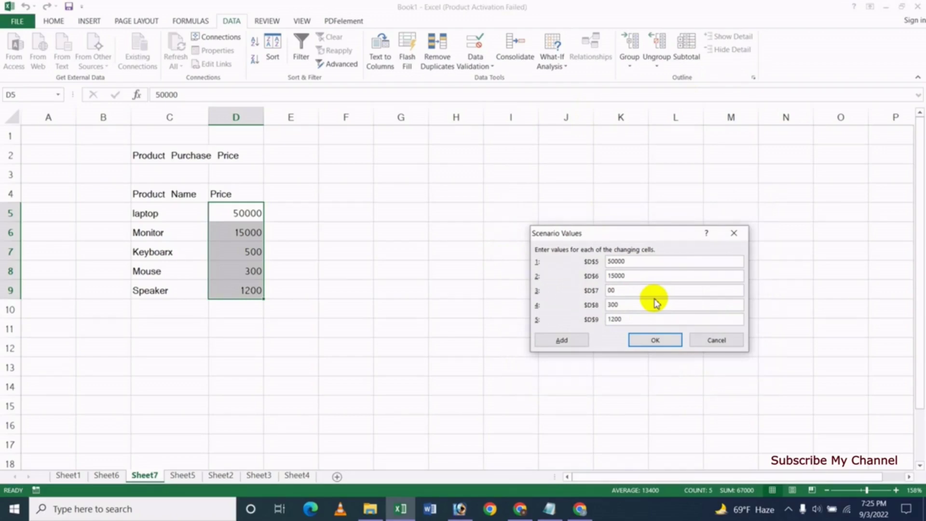
pyautogui.click(620, 305)
pyautogui.write('600')
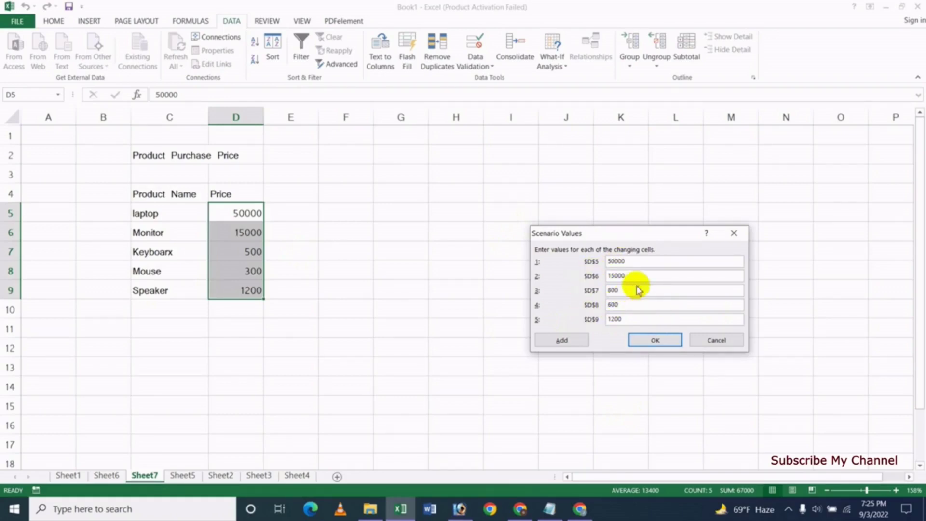
pyautogui.click(656, 343)
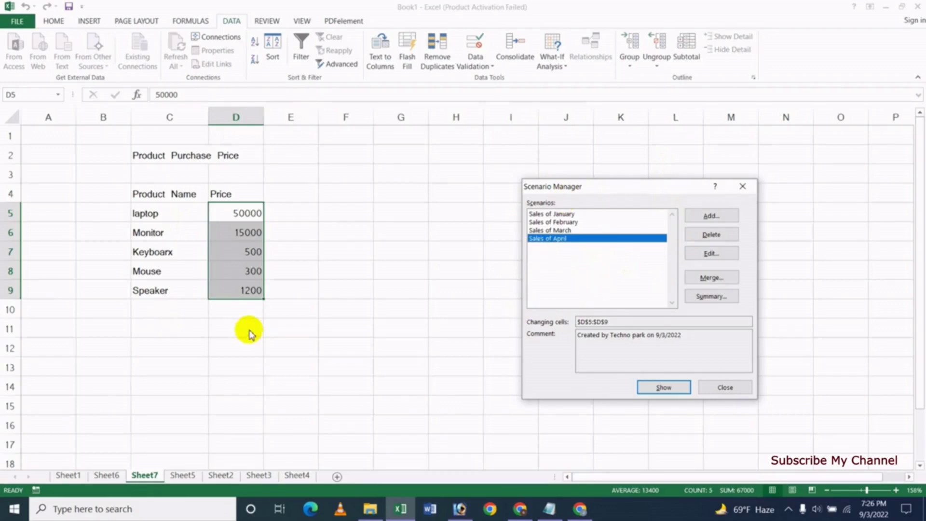
# - Preview the January, February, March and April scenarios, finishing with Sales of February applied
pyautogui.click(573, 222)
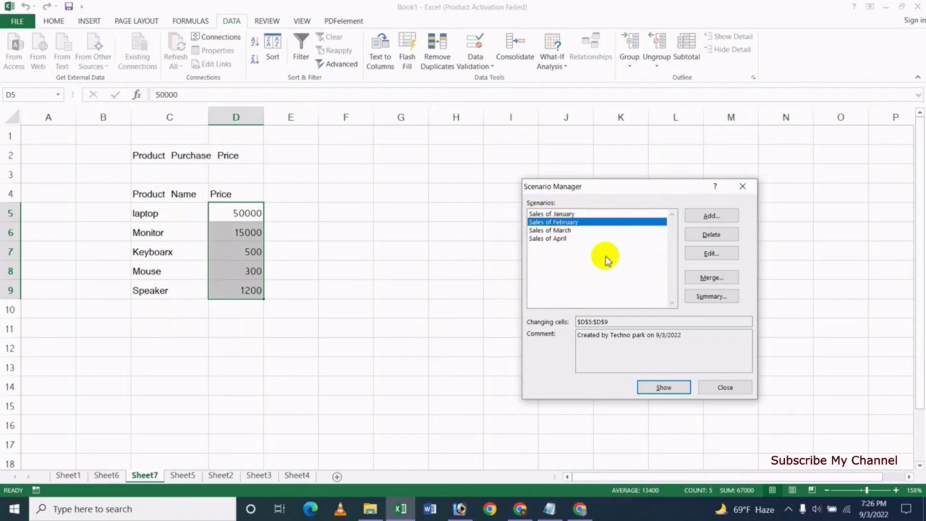
pyautogui.click(562, 213)
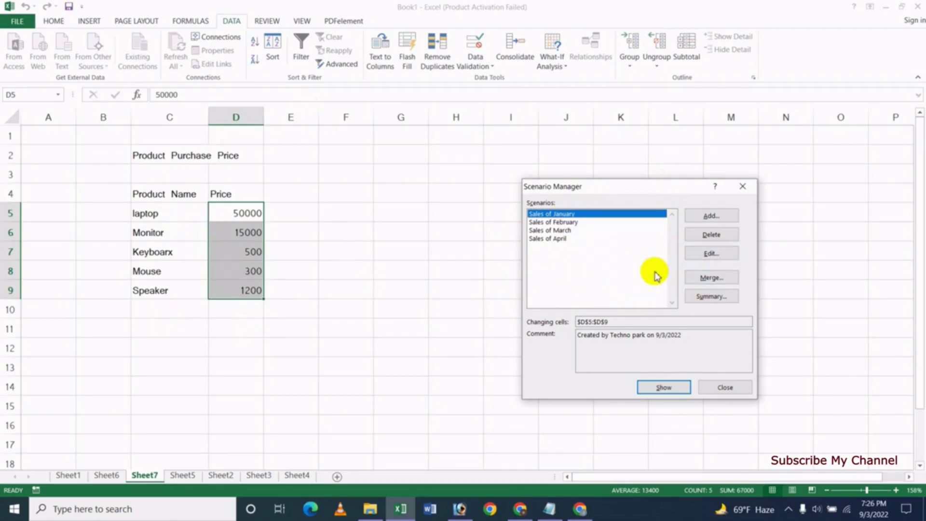
pyautogui.click(660, 388)
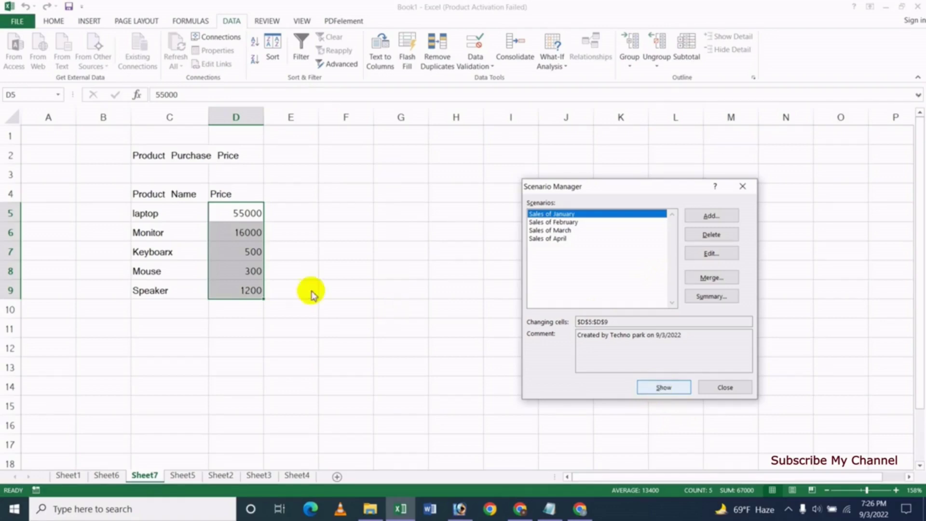
pyautogui.click(562, 223)
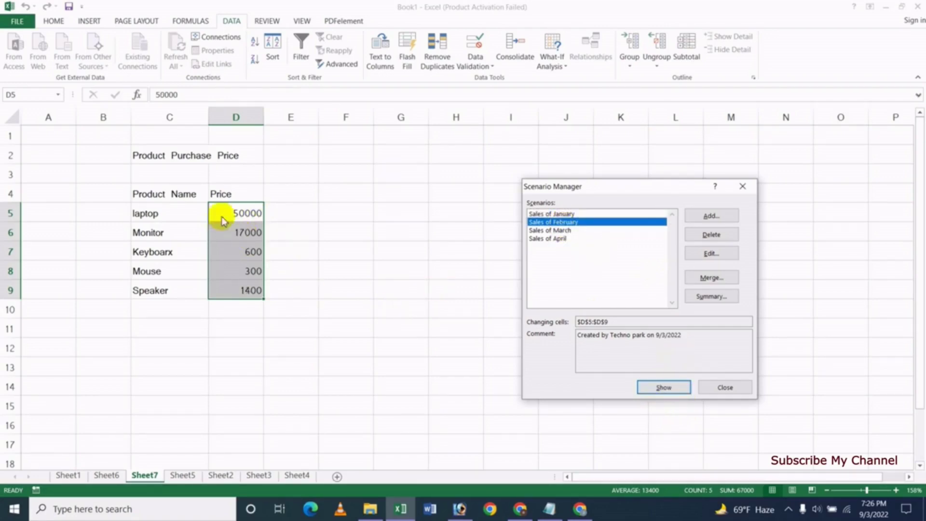
pyautogui.click(558, 231)
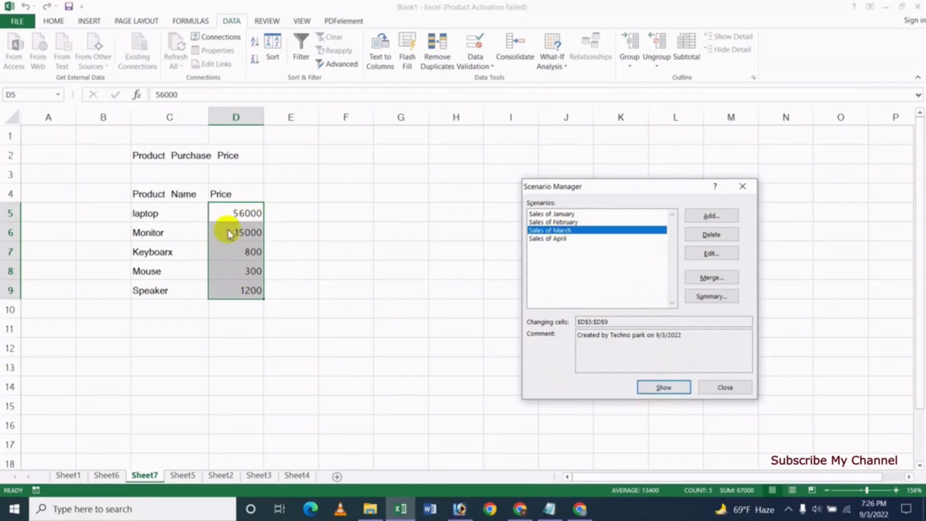
pyautogui.click(550, 238)
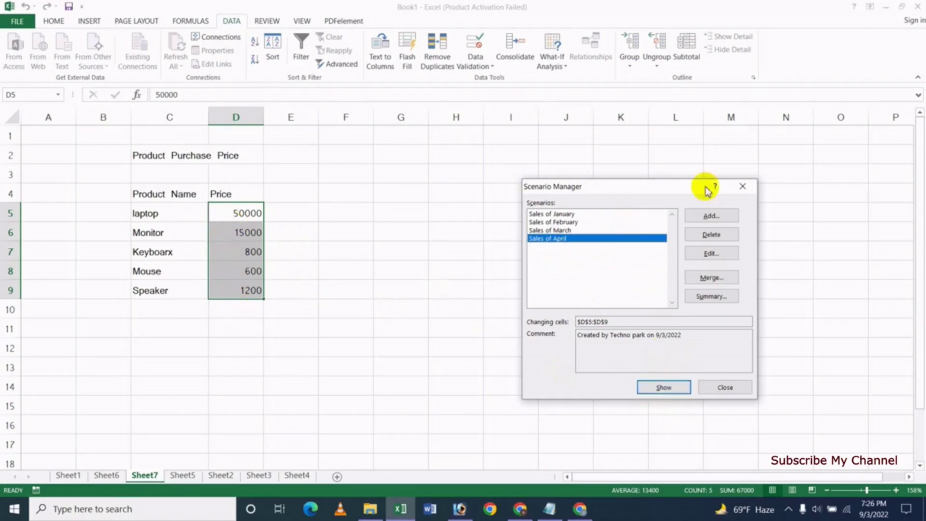
pyautogui.click(574, 222)
pyautogui.click(664, 387)
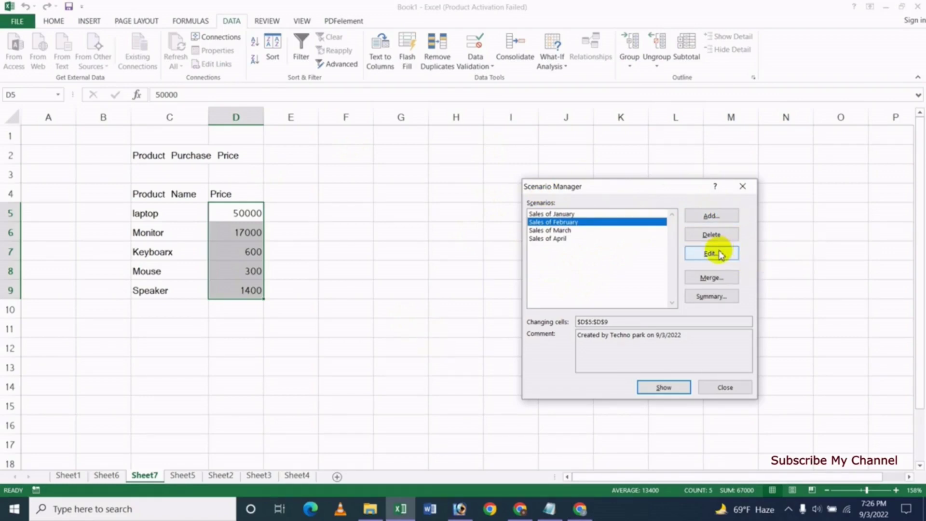
# - Delete the Sales of March scenario, leaving the April scenario unchanged
pyautogui.click(562, 231)
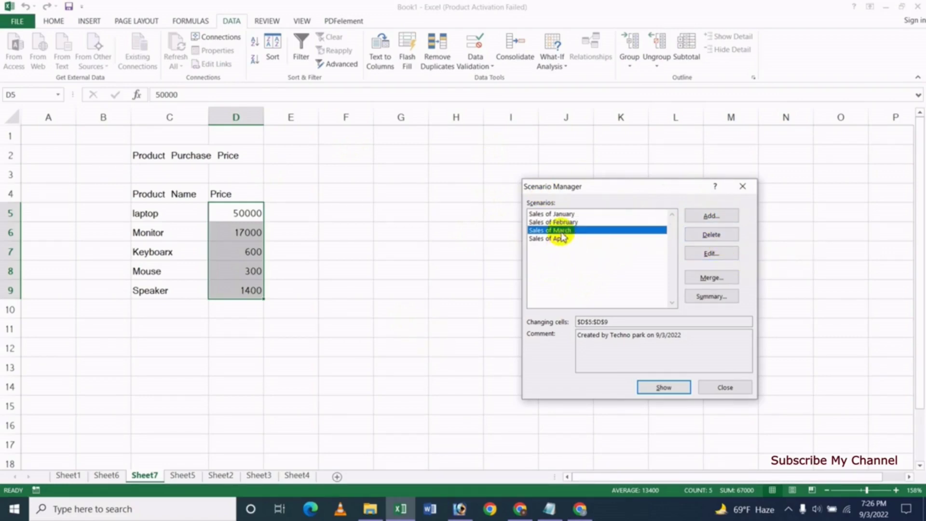
pyautogui.click(713, 235)
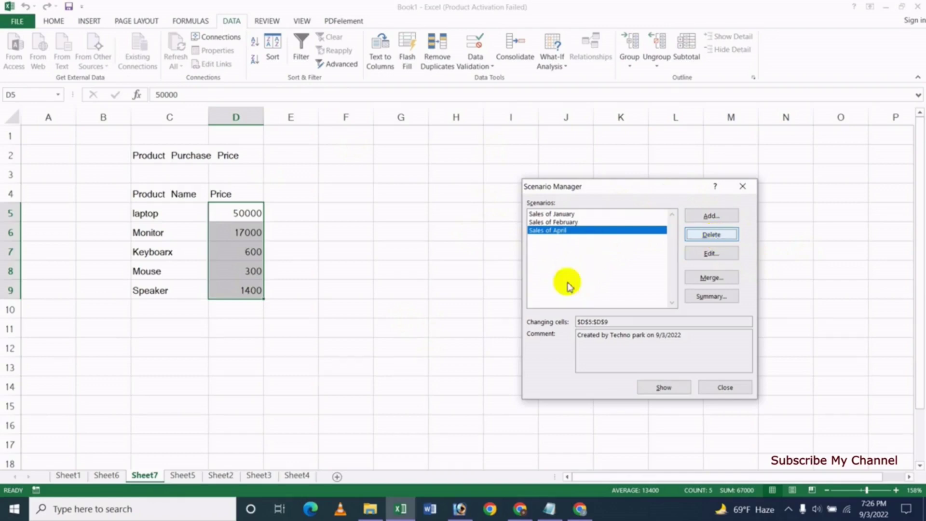
pyautogui.click(712, 254)
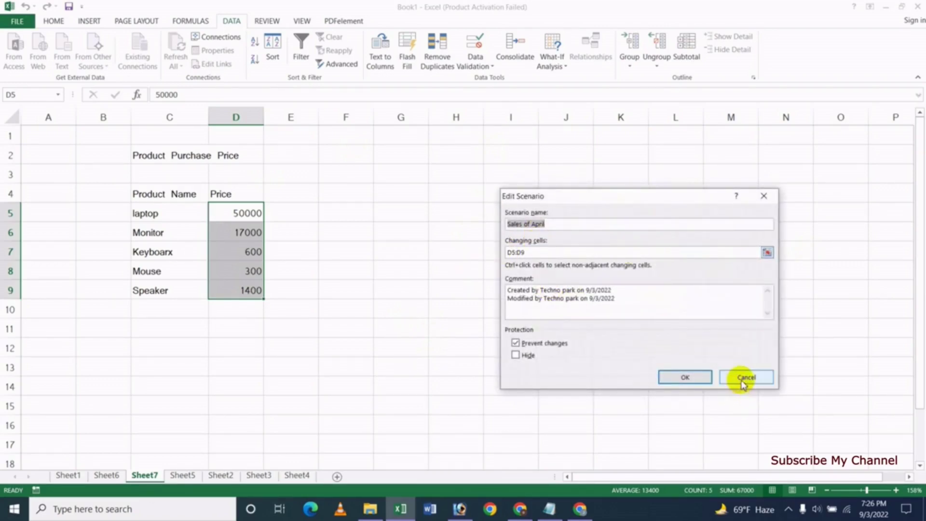
pyautogui.click(743, 378)
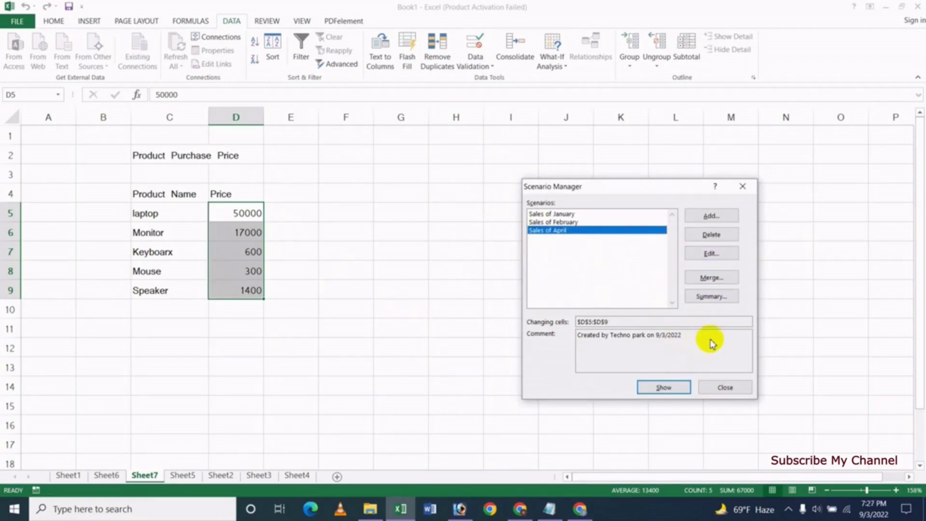
# - Generate a Scenario Summary report sheet comparing the remaining scenarios for D5:D9
pyautogui.click(711, 296)
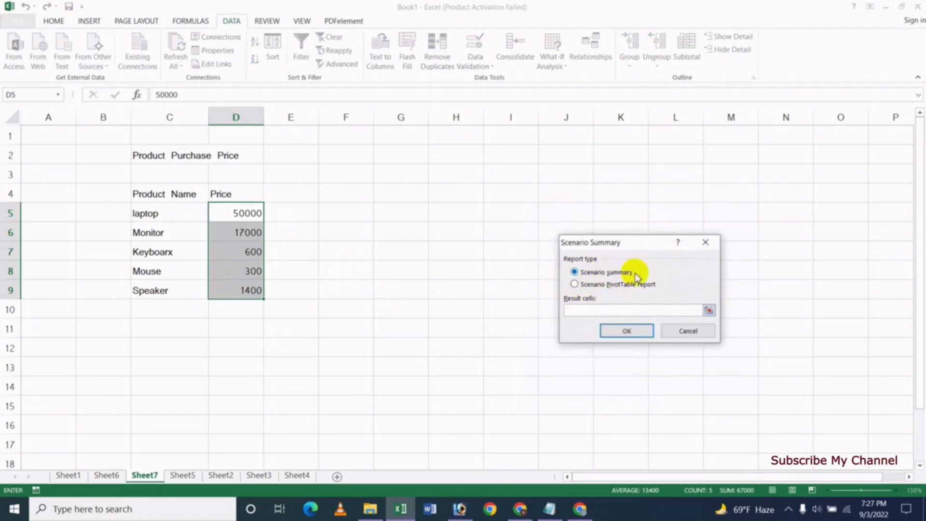
pyautogui.click(619, 330)
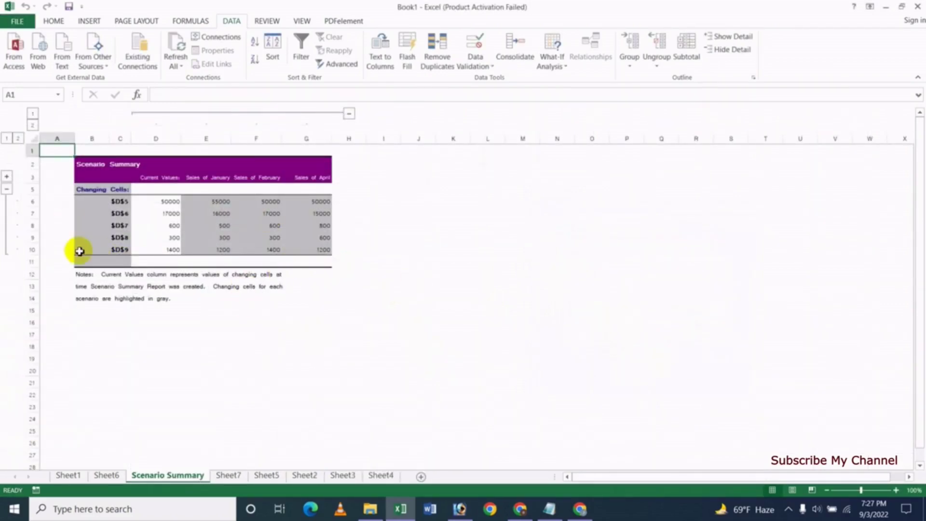
pyautogui.click(387, 476)
# - Browse Sheet3, Sheet5, Sheet2 and Sheet1 to review the existing tables
pyautogui.click(357, 477)
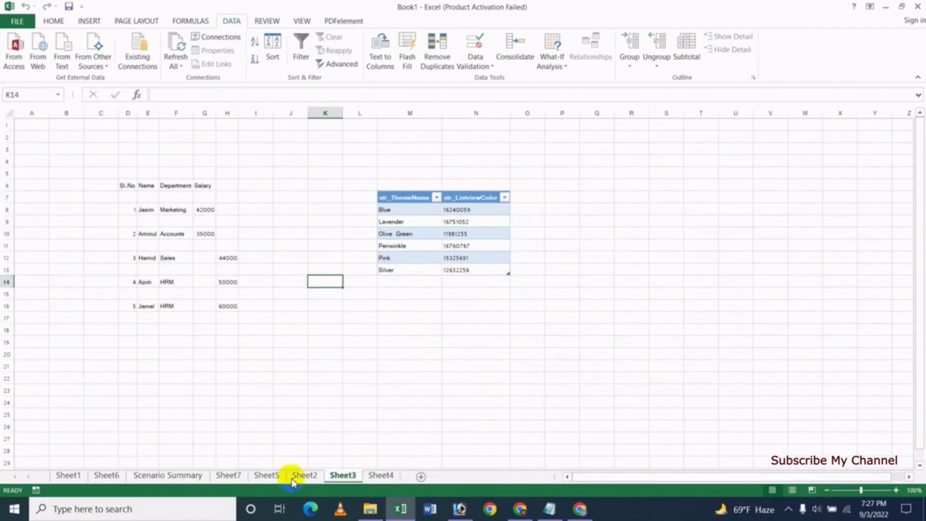
pyautogui.click(268, 475)
pyautogui.click(305, 475)
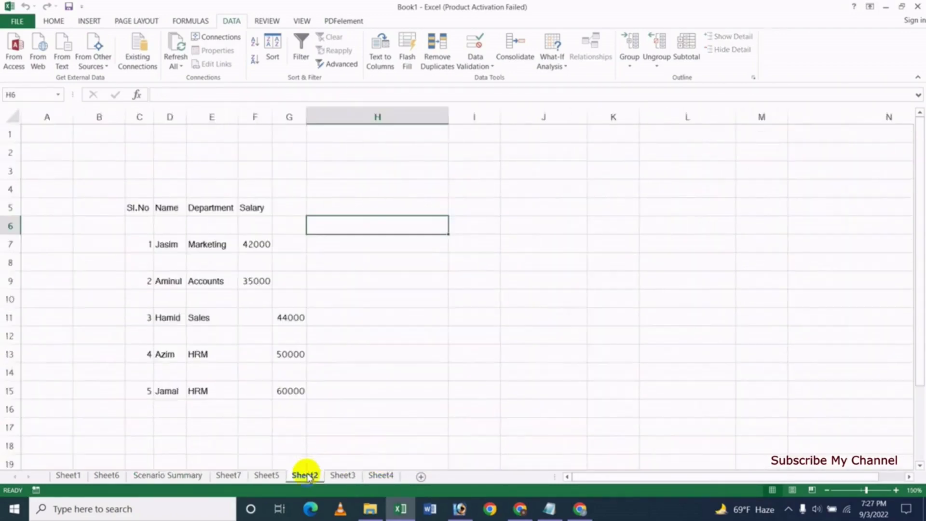
pyautogui.click(69, 476)
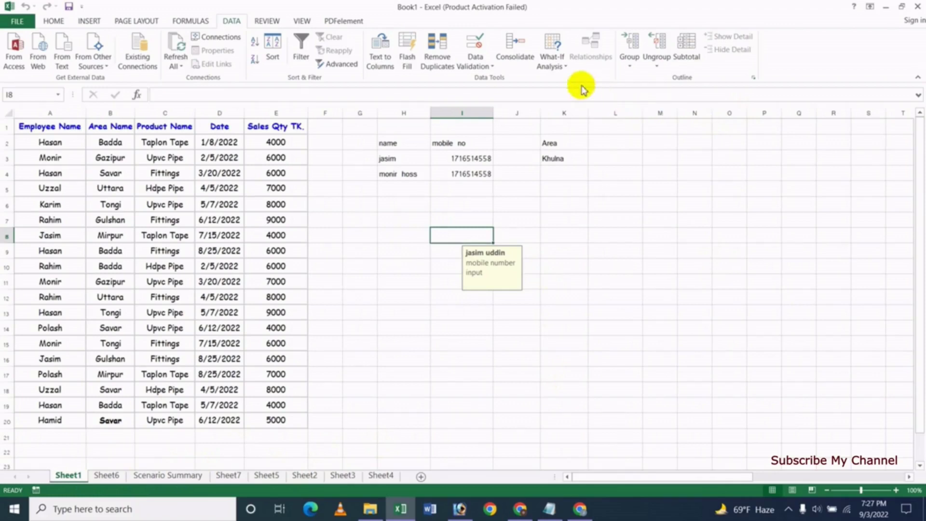
pyautogui.click(571, 71)
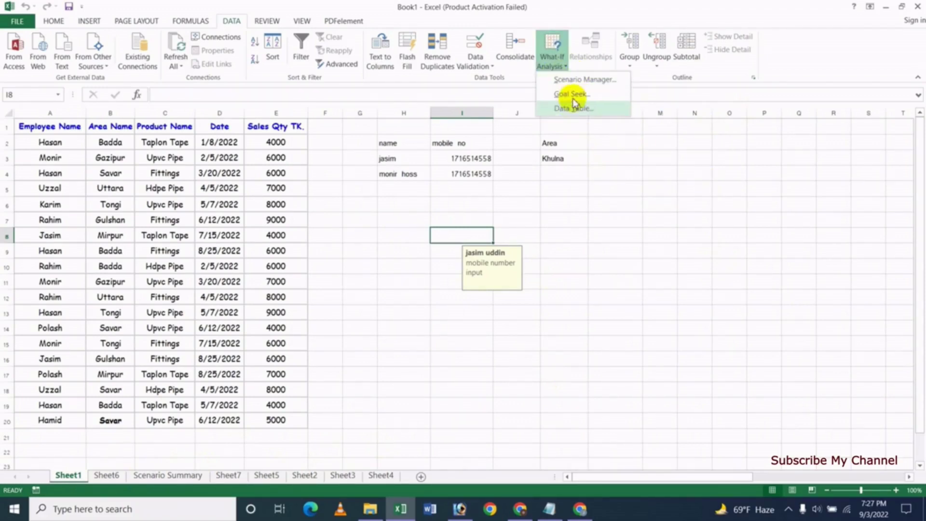
pyautogui.click(421, 476)
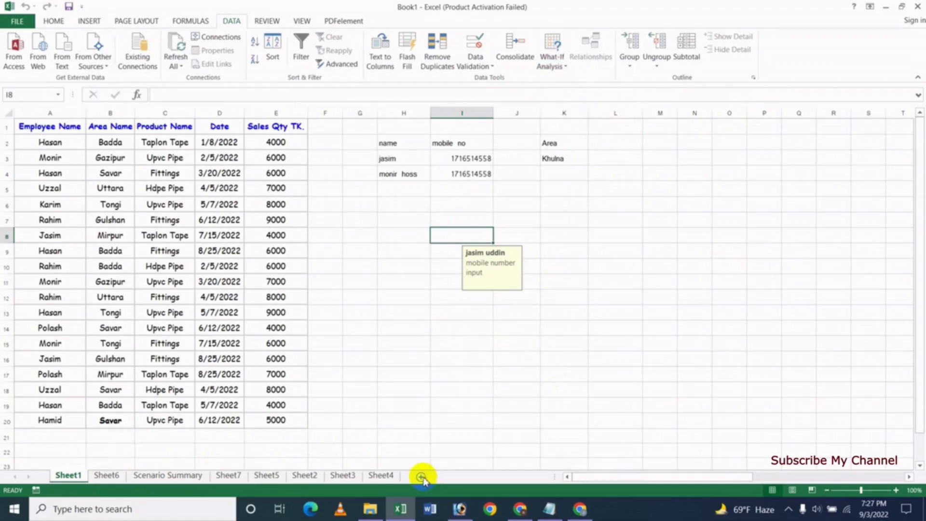
# - Insert a new blank worksheet, zoom to 122% and select cell D5
pyautogui.click(420, 477)
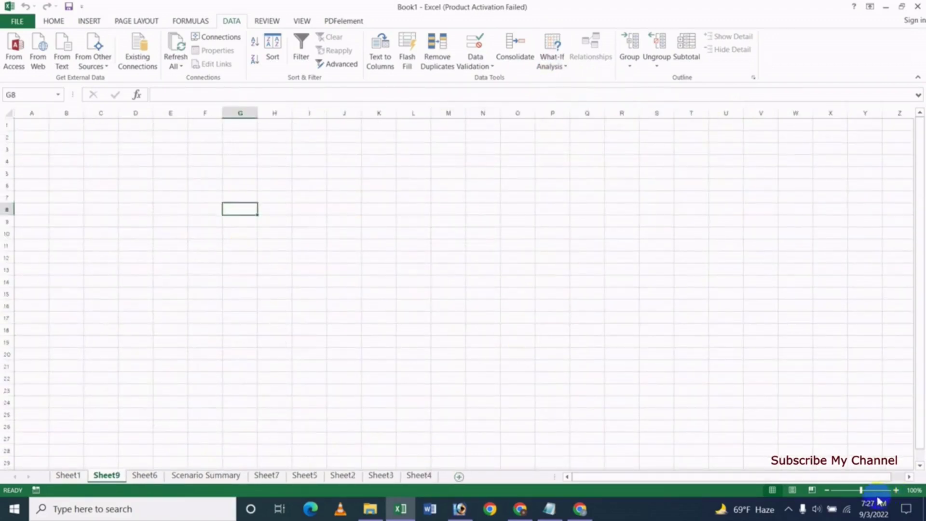
pyautogui.moveTo(861, 491); pyautogui.dragTo(864, 490)
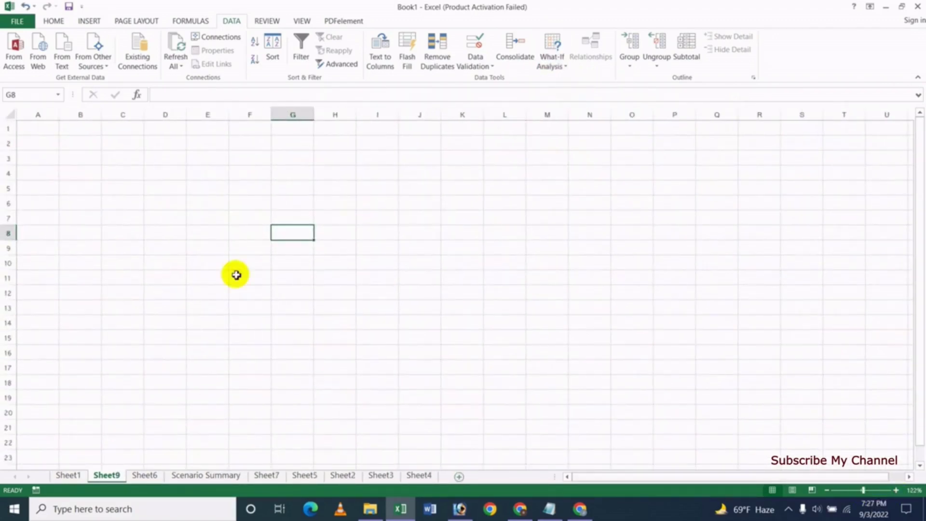
pyautogui.click(174, 206)
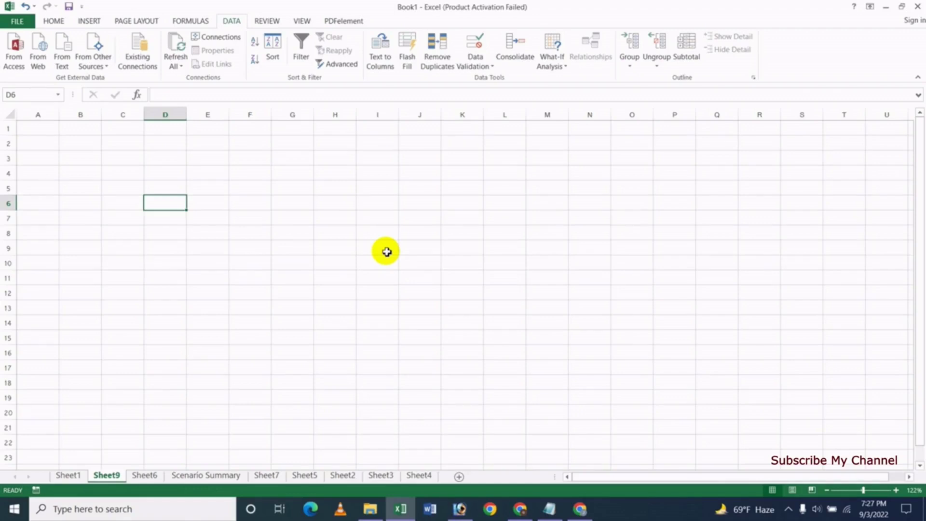
pyautogui.press('Up')
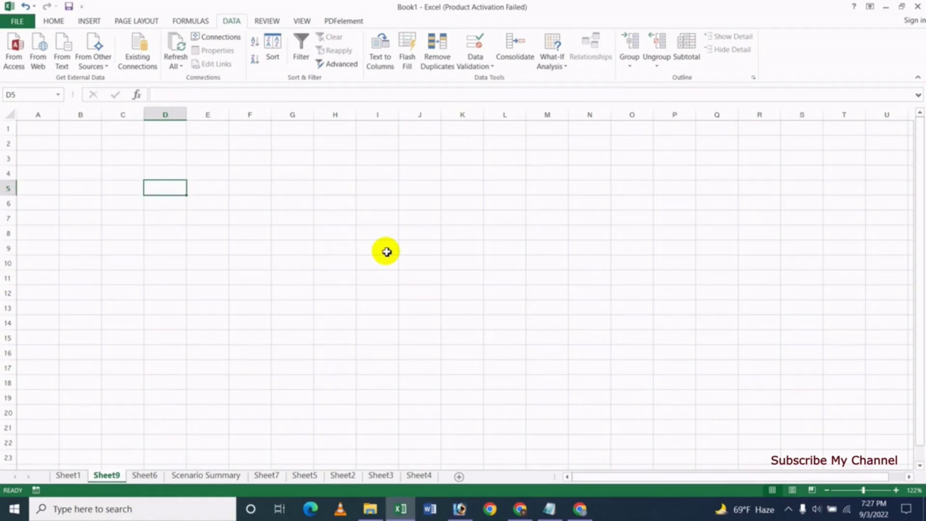
# - Enter 'M P' in D5 and 500 in E5, zooming the sheet to 147%
pyautogui.write('M P')
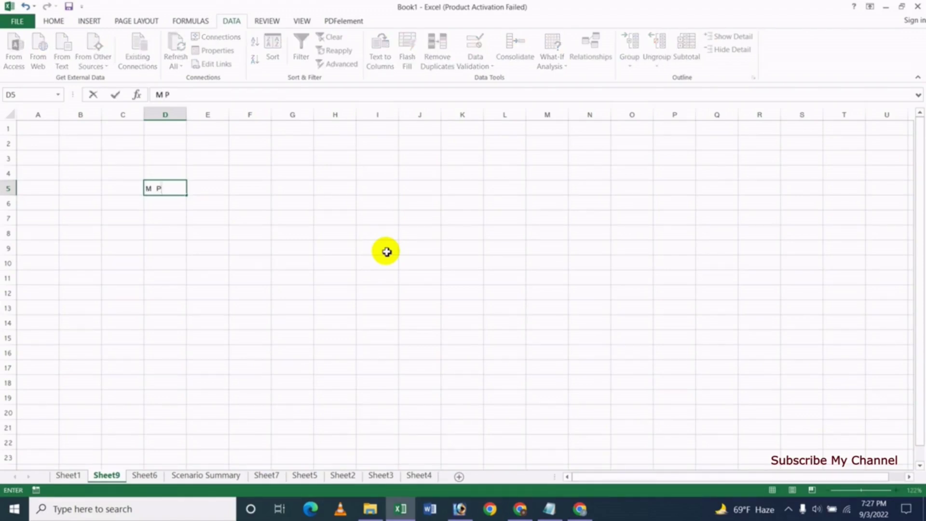
pyautogui.press('Tab')
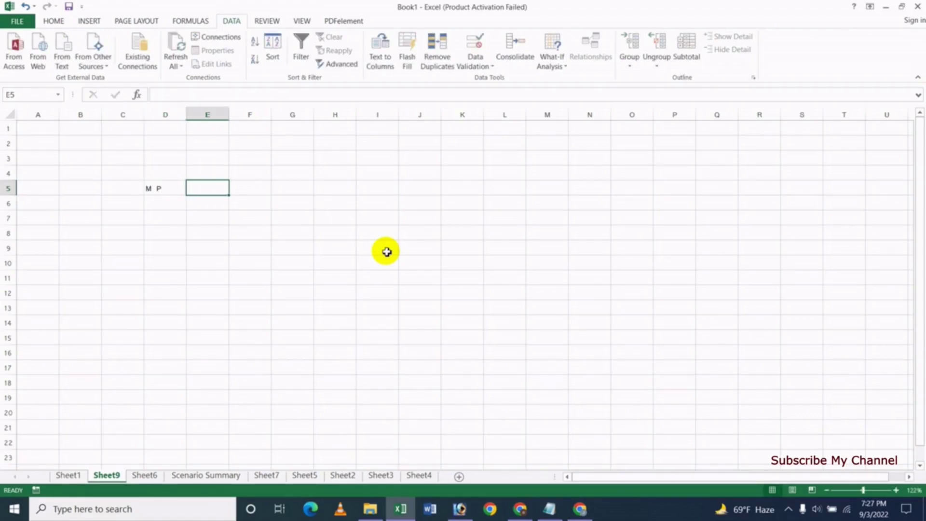
pyautogui.write('5')
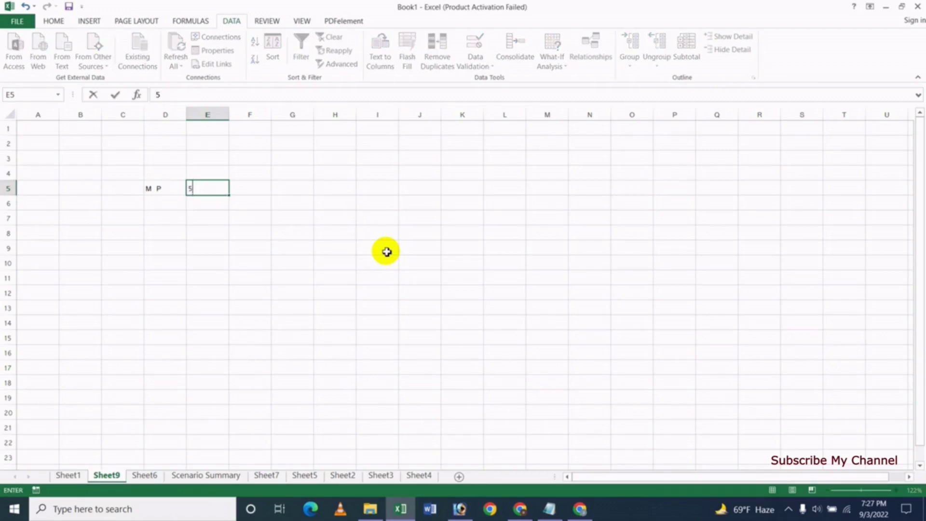
pyautogui.write('00')
pyautogui.press('Return')
pyautogui.press('Left')
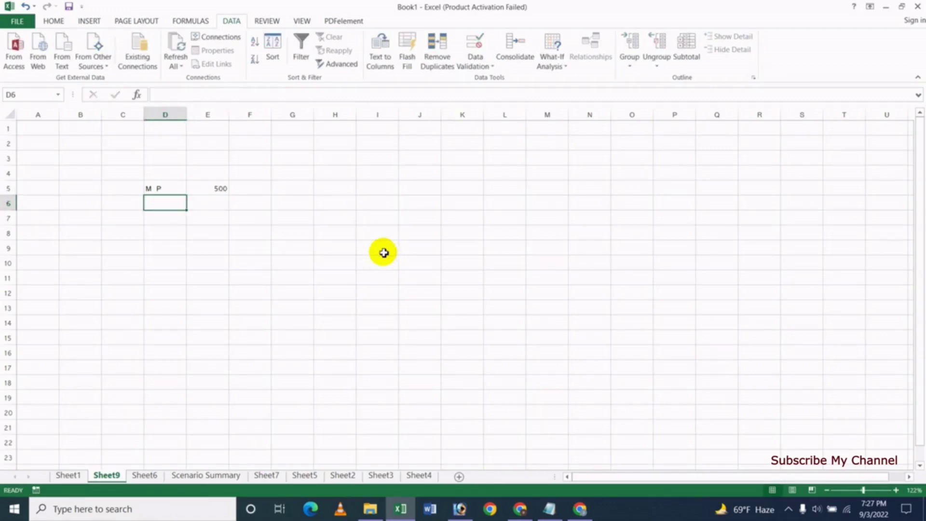
pyautogui.click(867, 491)
pyautogui.click(867, 491)
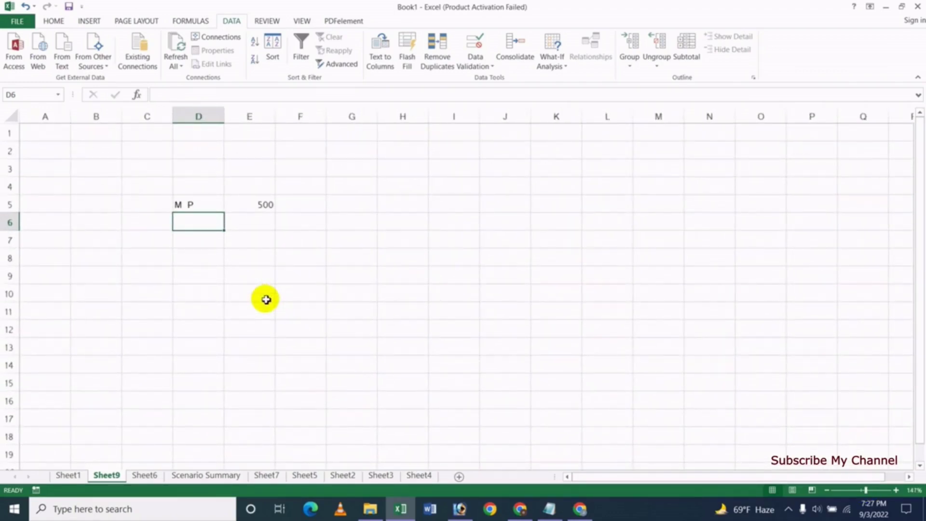
# - Enter 'year' with 2 in row 6 and 'Interest' with 5% in row 7
pyautogui.write('year')
pyautogui.press('Tab')
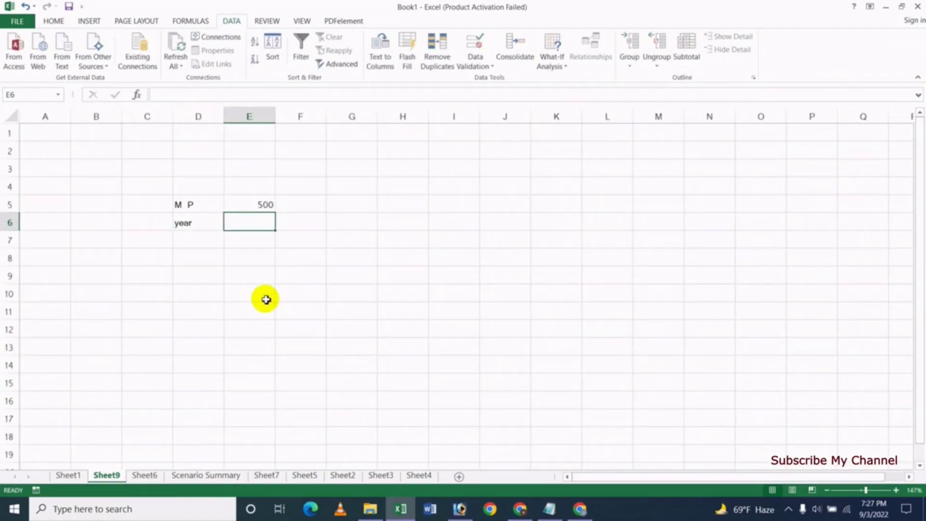
pyautogui.write('2')
pyautogui.press('Return')
pyautogui.press('Left')
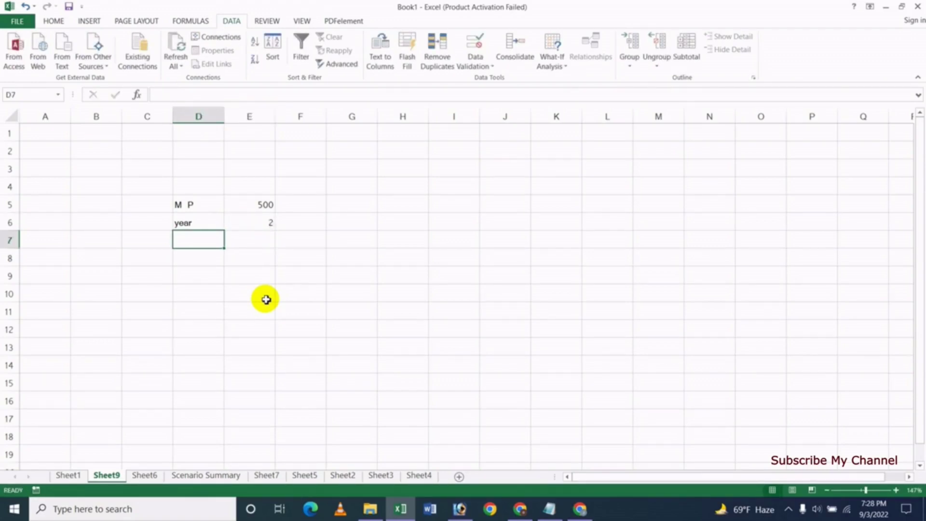
pyautogui.write('In')
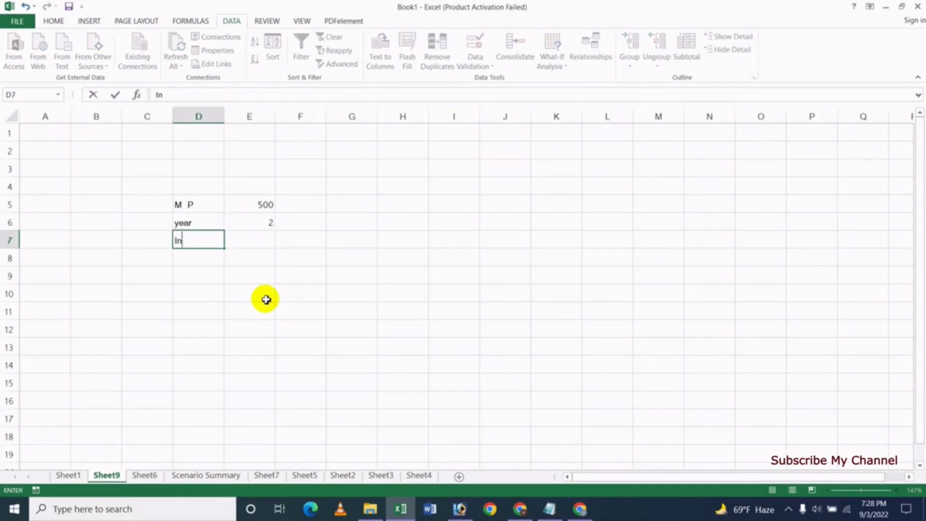
pyautogui.write('terest')
pyautogui.press('Right')
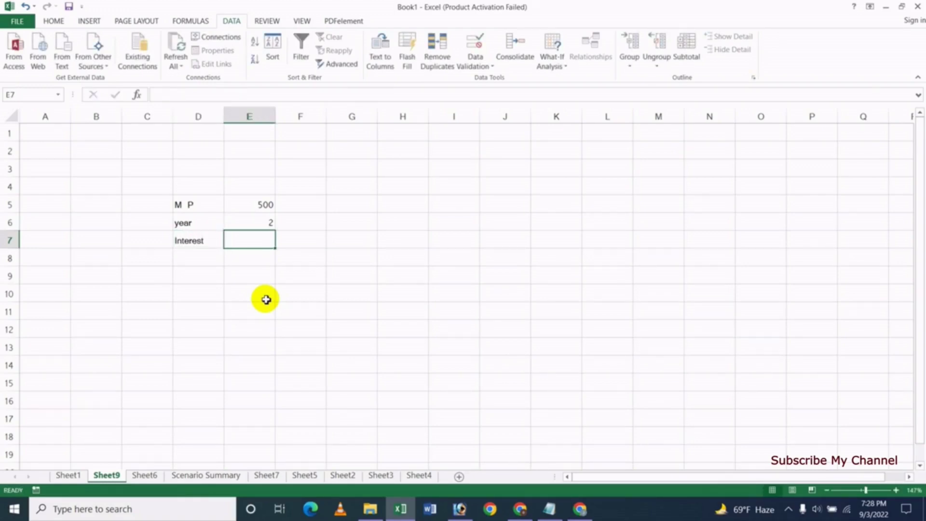
pyautogui.write('5%')
pyautogui.press('Return')
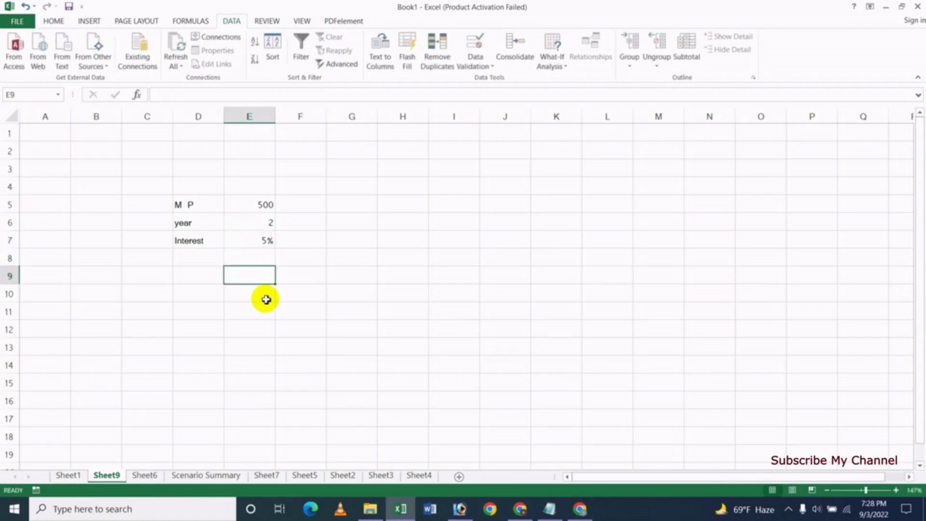
# - Label D10 'future vgalue' and widen columns D and E to fit
pyautogui.press('Up')
pyautogui.press('Up')
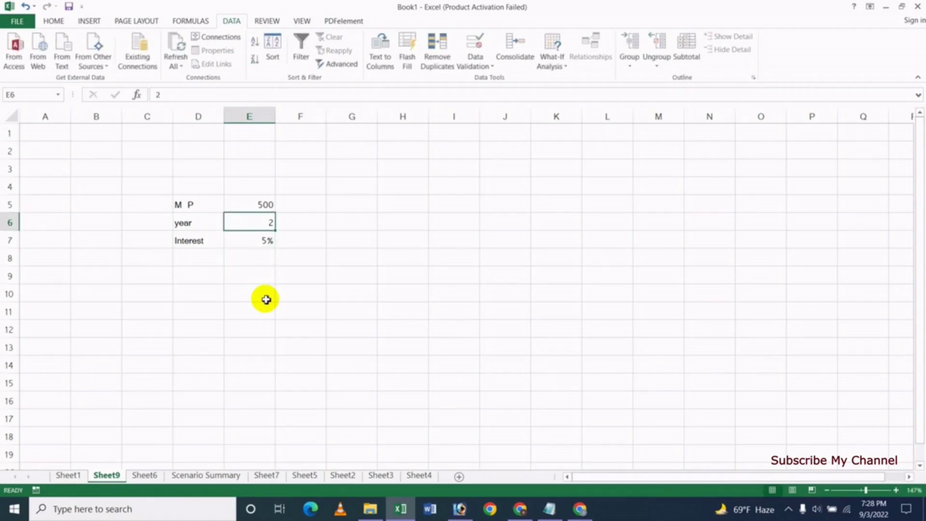
pyautogui.press('Up')
pyautogui.press('Down')
pyautogui.press('Down')
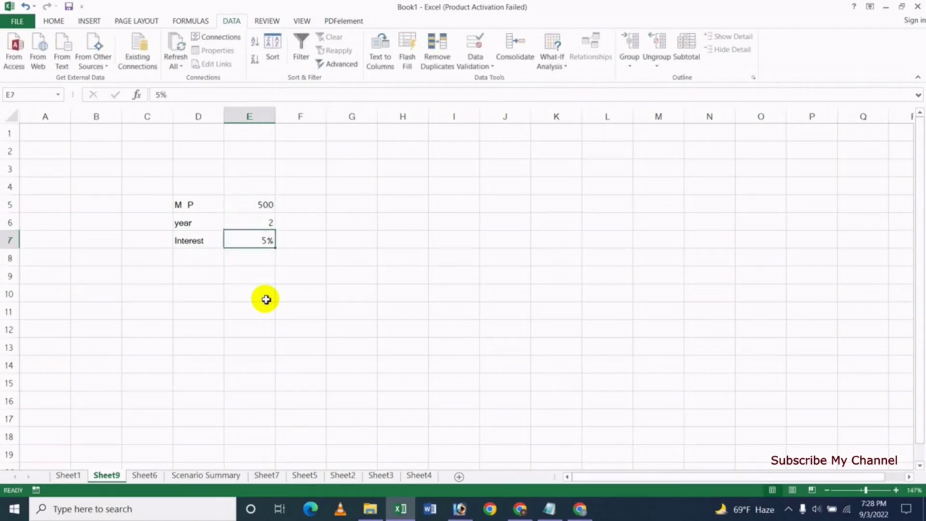
pyautogui.press('Down')
pyautogui.press('Down')
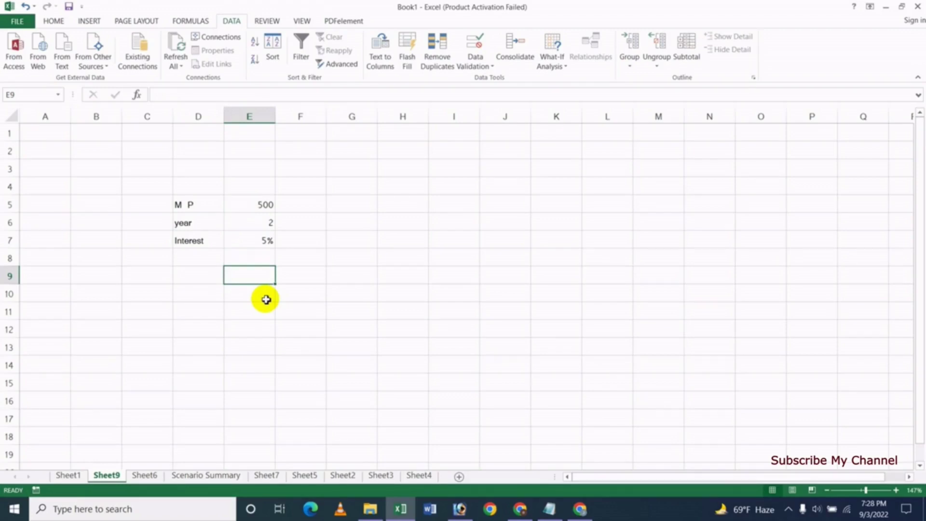
pyautogui.press('Left')
pyautogui.press('Down')
pyautogui.press('Down')
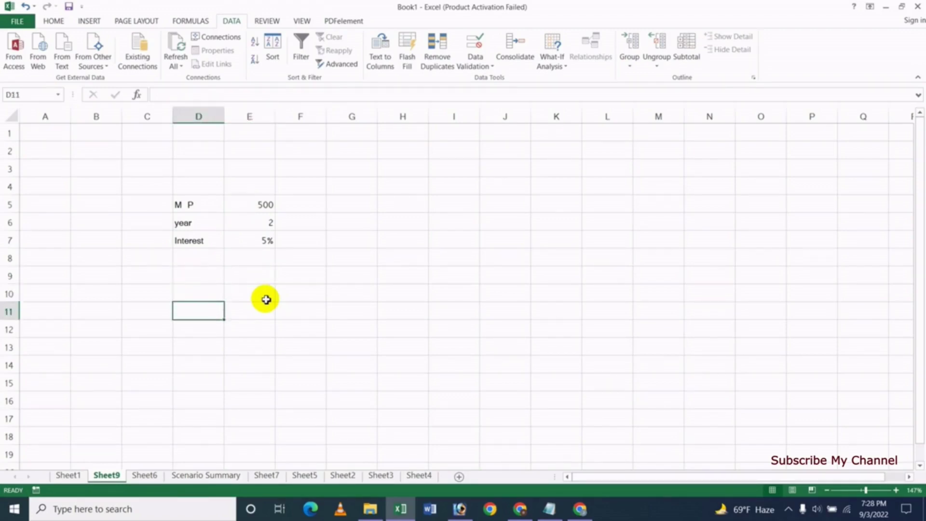
pyautogui.press('Up')
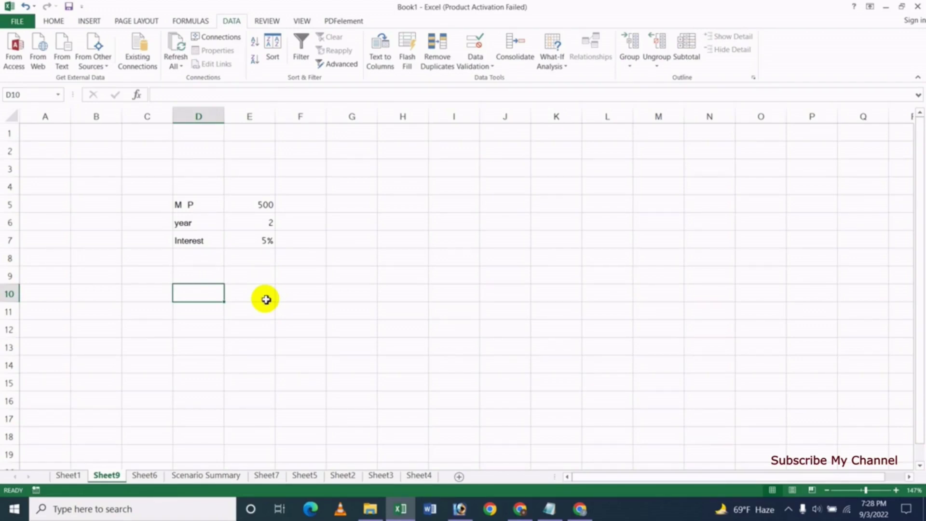
pyautogui.write('future')
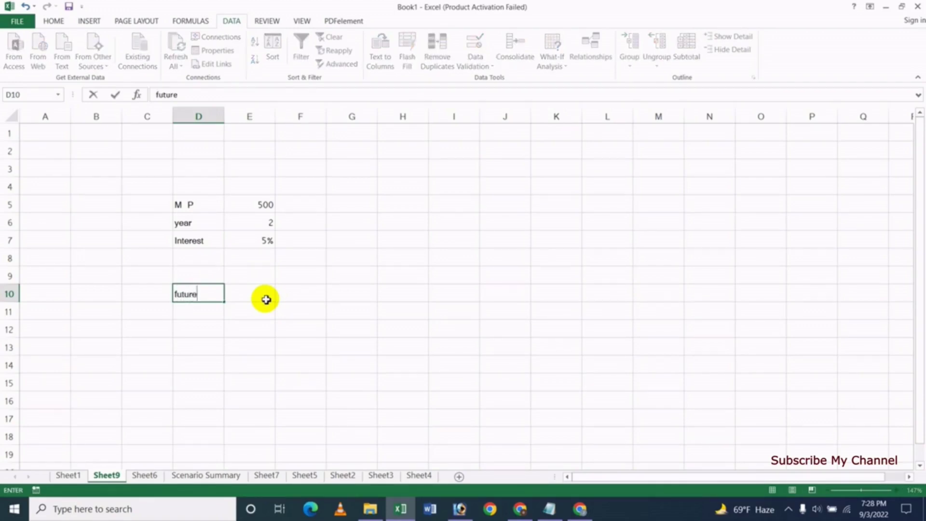
pyautogui.write(' vgalue')
pyautogui.press('Right')
pyautogui.press('Right')
pyautogui.press('Left')
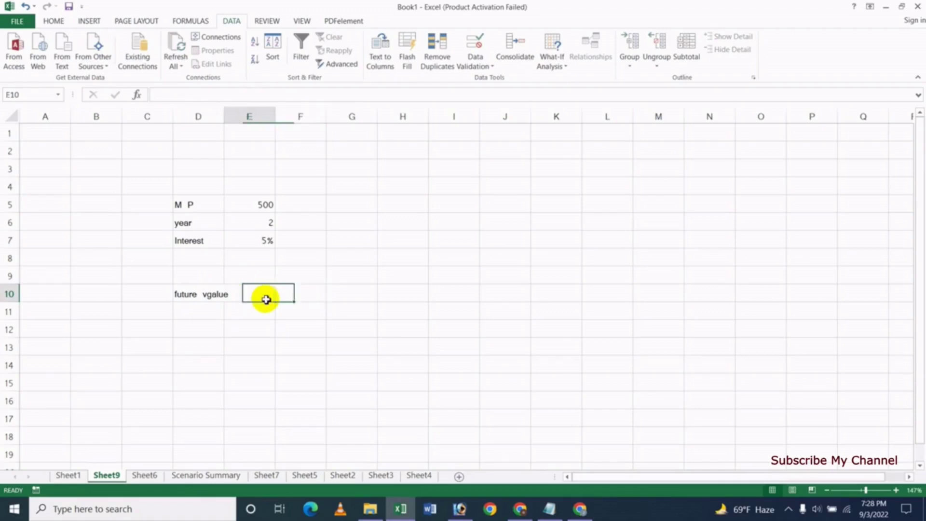
pyautogui.moveTo(275, 112); pyautogui.dragTo(294, 114)
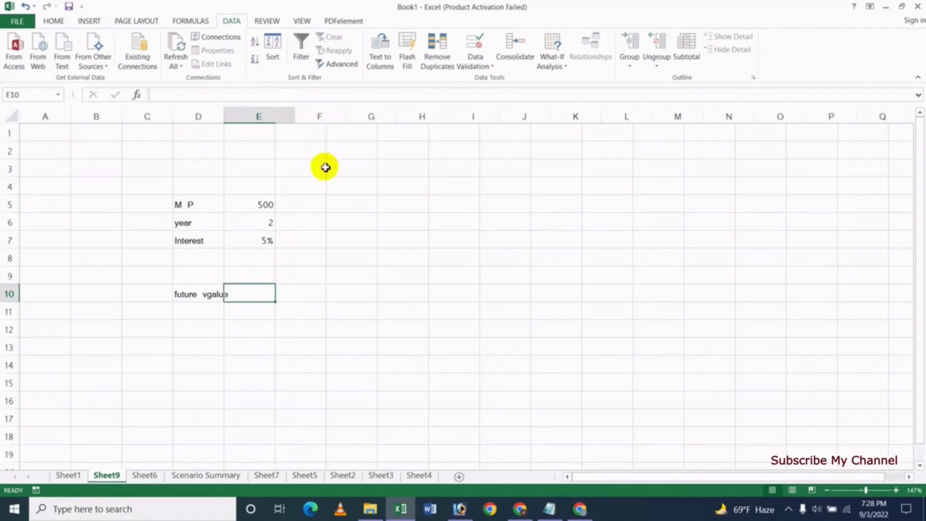
pyautogui.click(386, 327)
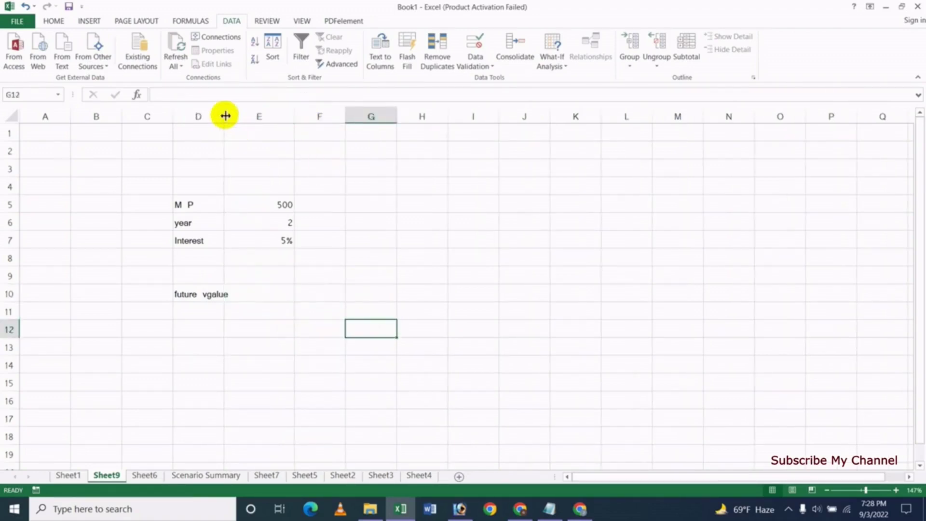
pyautogui.moveTo(225, 116); pyautogui.dragTo(236, 115)
# - Enter =FV(E7/12,E6*12,-E5,0) in E10, returning $12,592.96
pyautogui.click(273, 298)
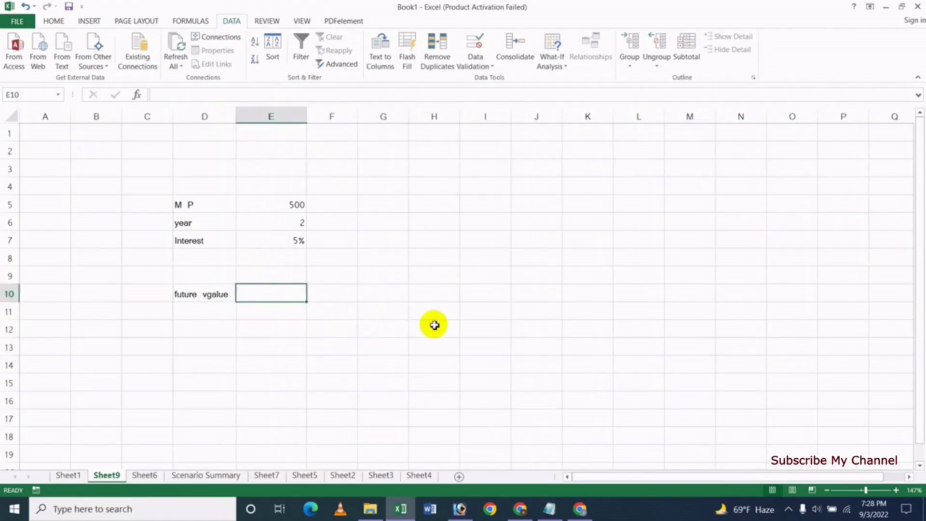
pyautogui.write('=f')
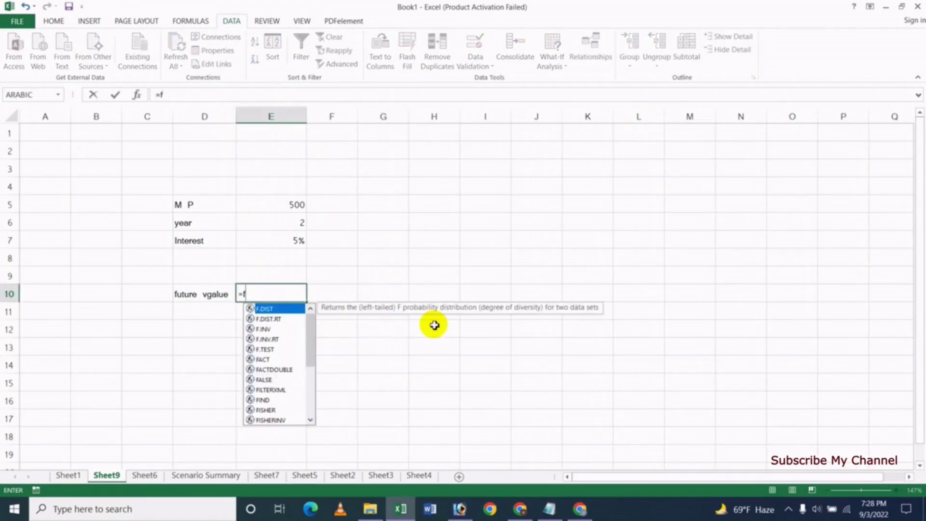
pyautogui.write('v')
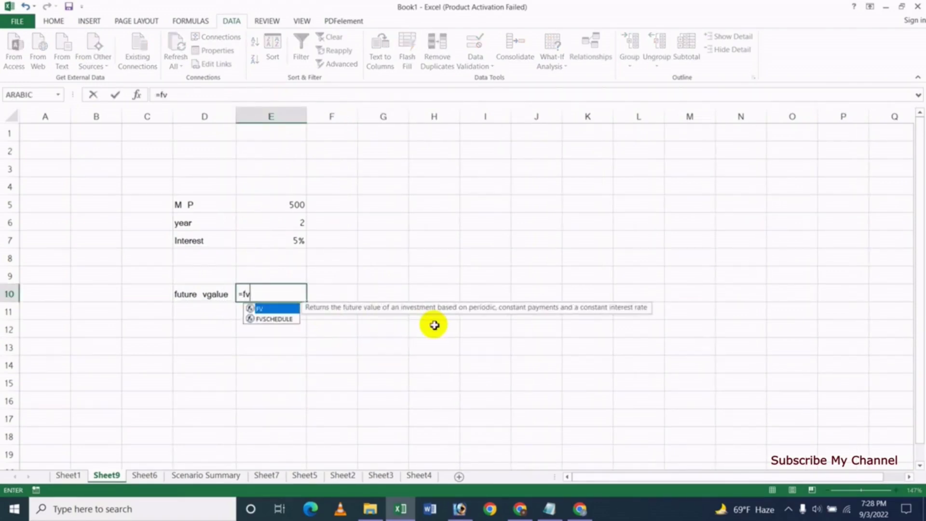
pyautogui.press('Tab')
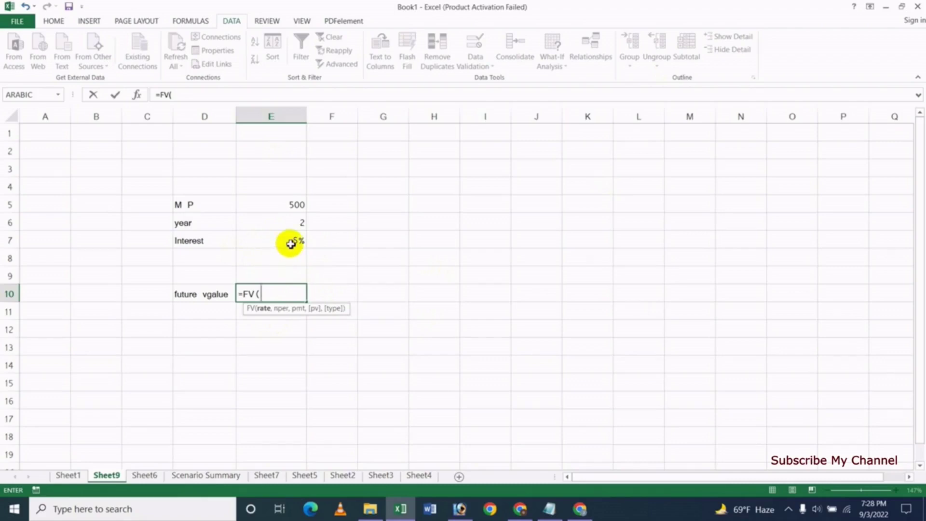
pyautogui.click(292, 243)
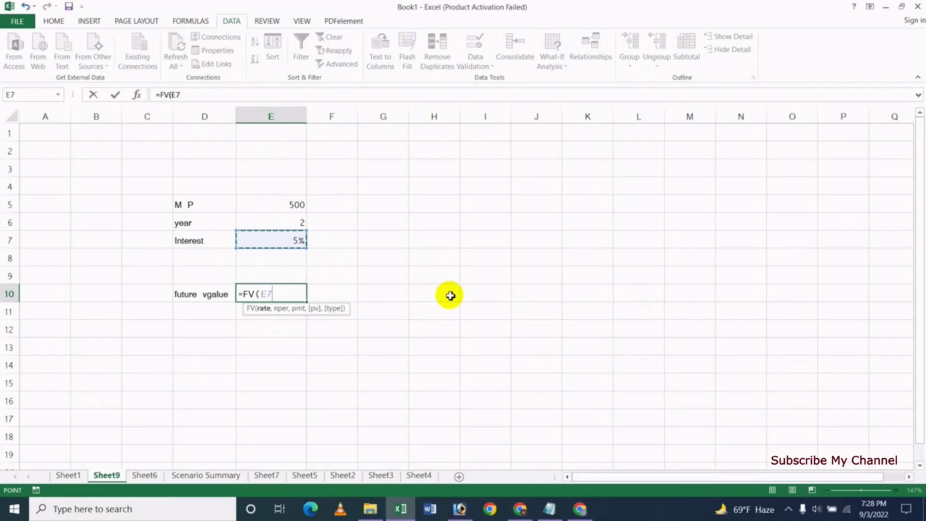
pyautogui.write('/12')
pyautogui.write(',')
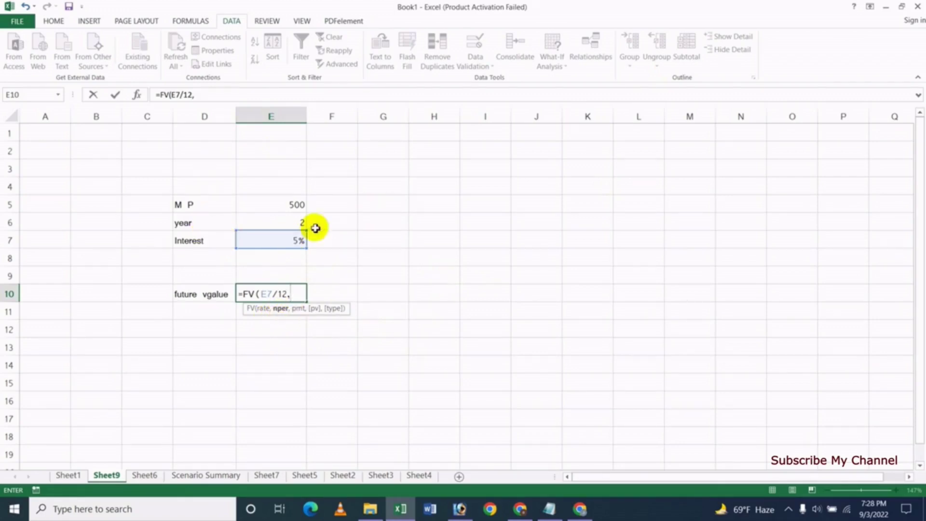
pyautogui.click(299, 224)
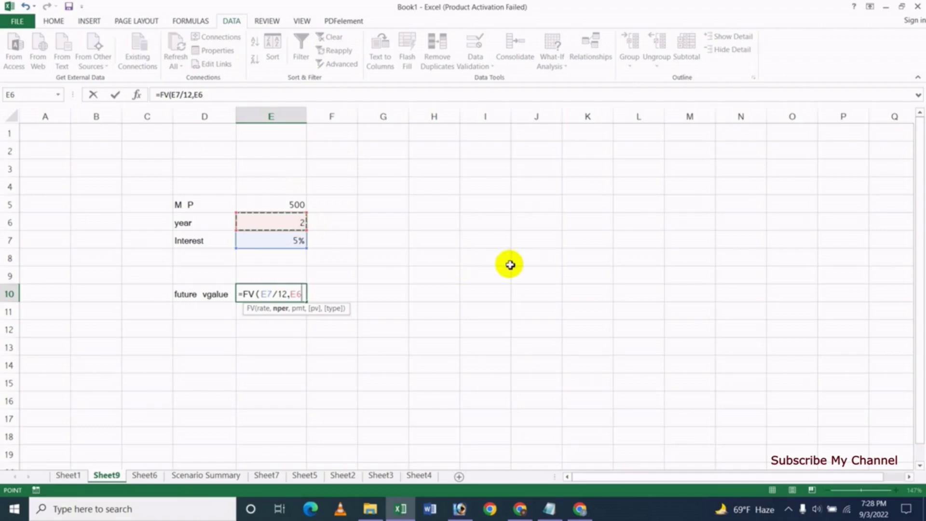
pyautogui.write('*12')
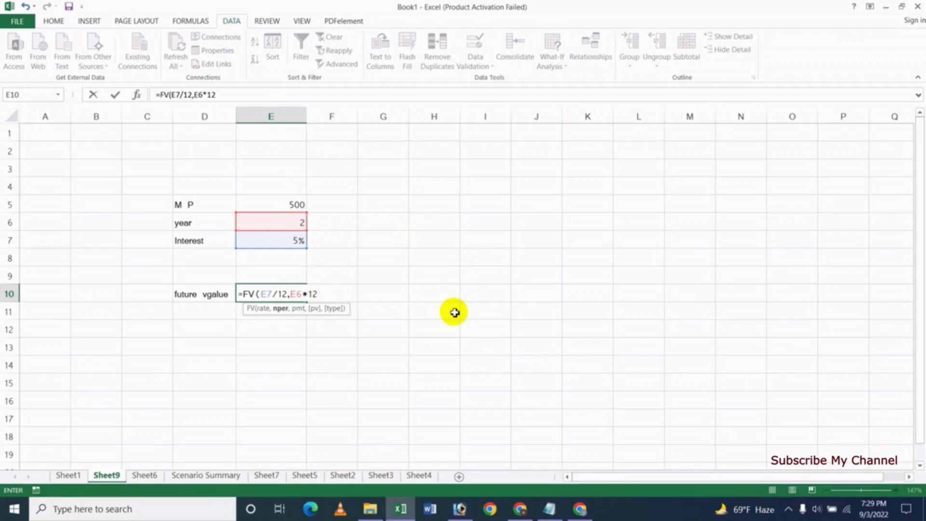
pyautogui.write(',-')
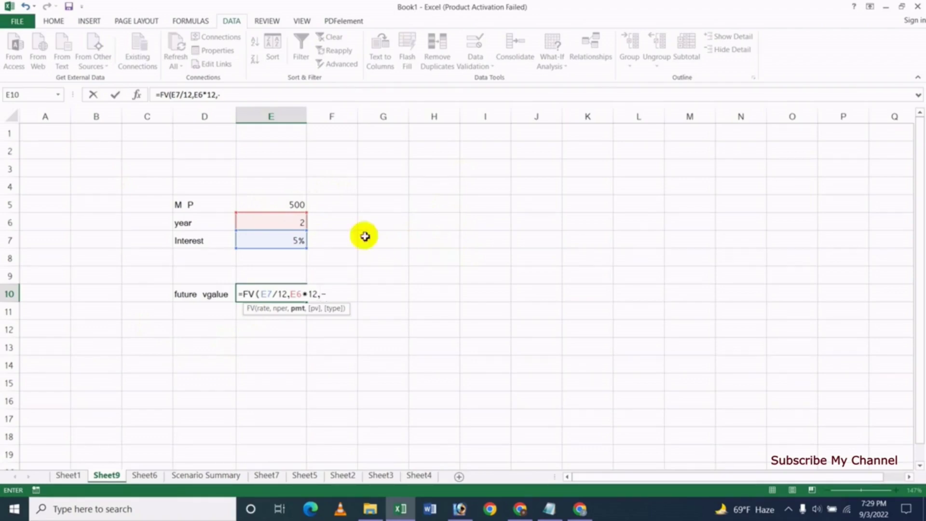
pyautogui.click(278, 207)
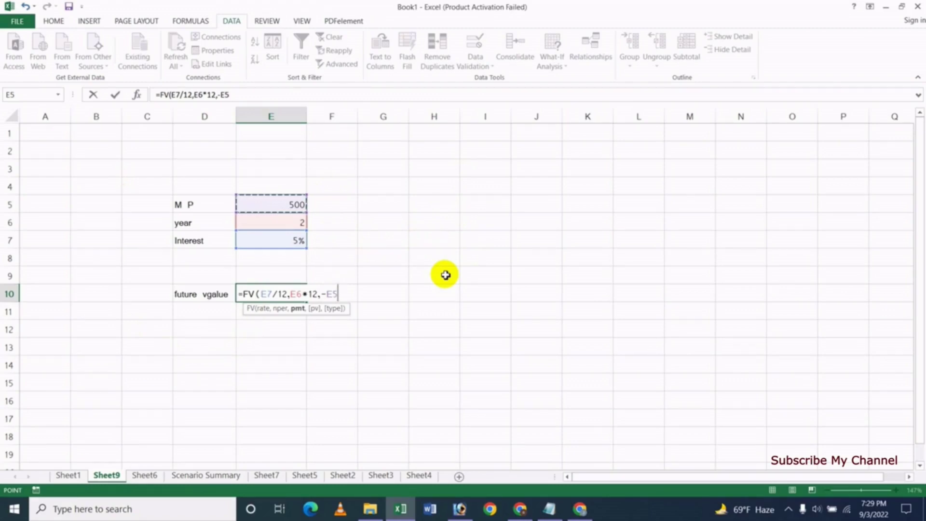
pyautogui.write(',')
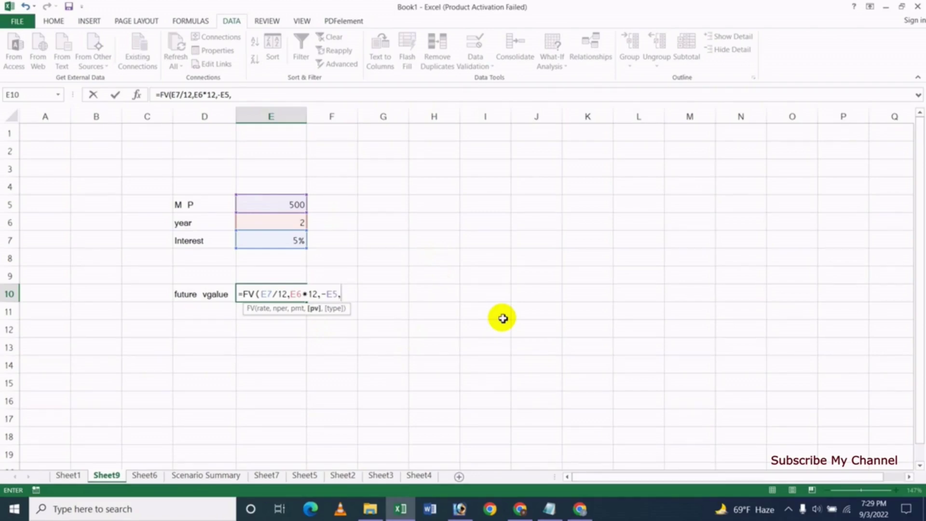
pyautogui.press('BackSpace')
pyautogui.write(',')
pyautogui.write('0')
pyautogui.write(')')
pyautogui.press('Return')
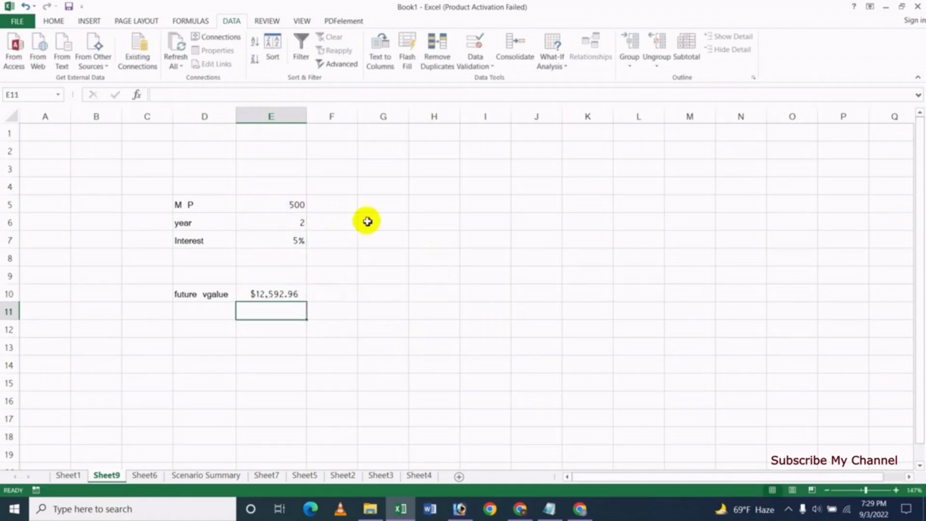
pyautogui.click(277, 295)
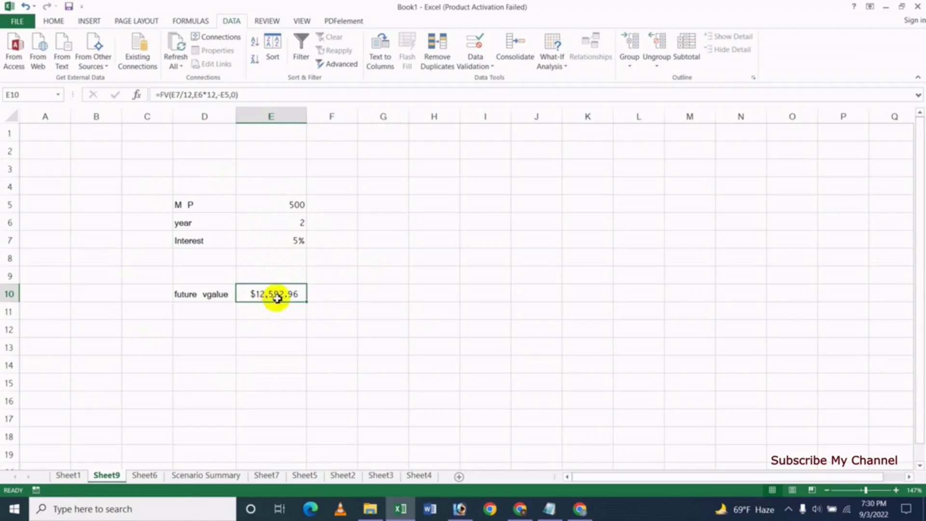
# - Format E10 as Currency with the BDT symbol and bracketed negative numbers
pyautogui.click(54, 22)
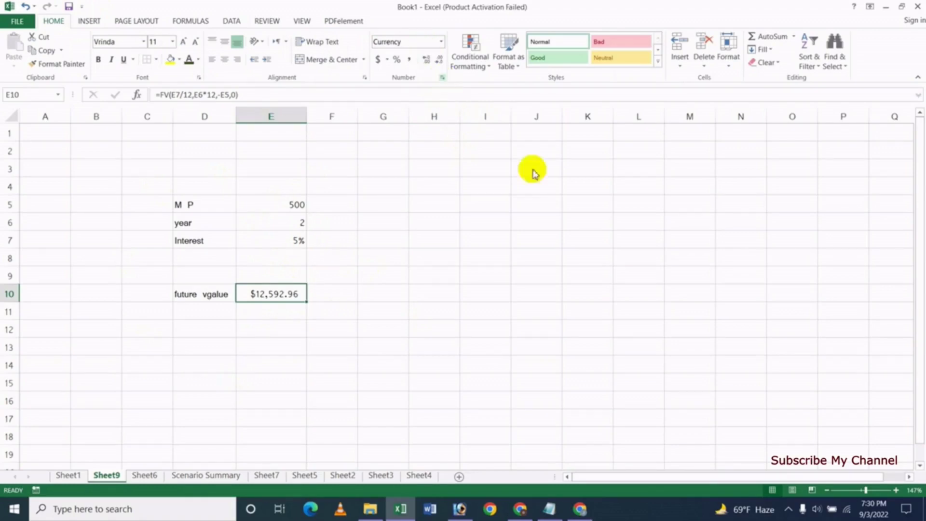
pyautogui.click(442, 78)
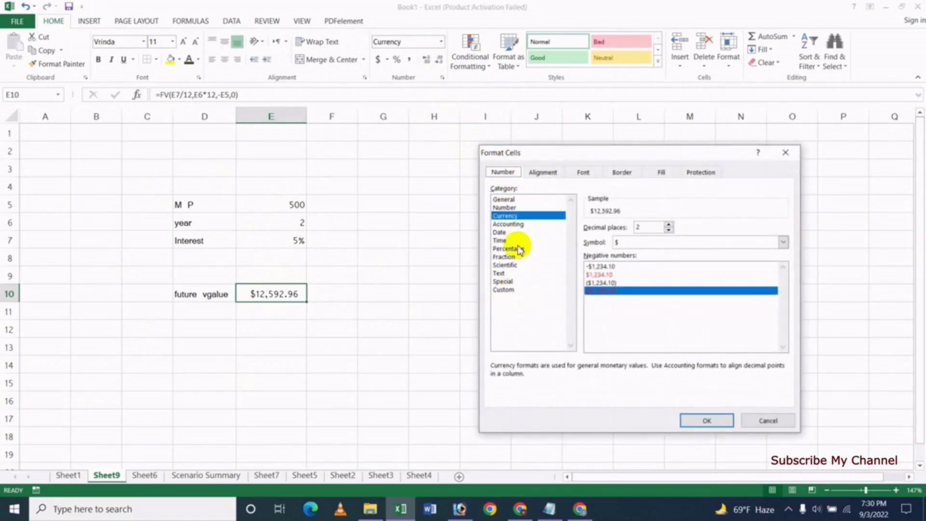
pyautogui.click(645, 245)
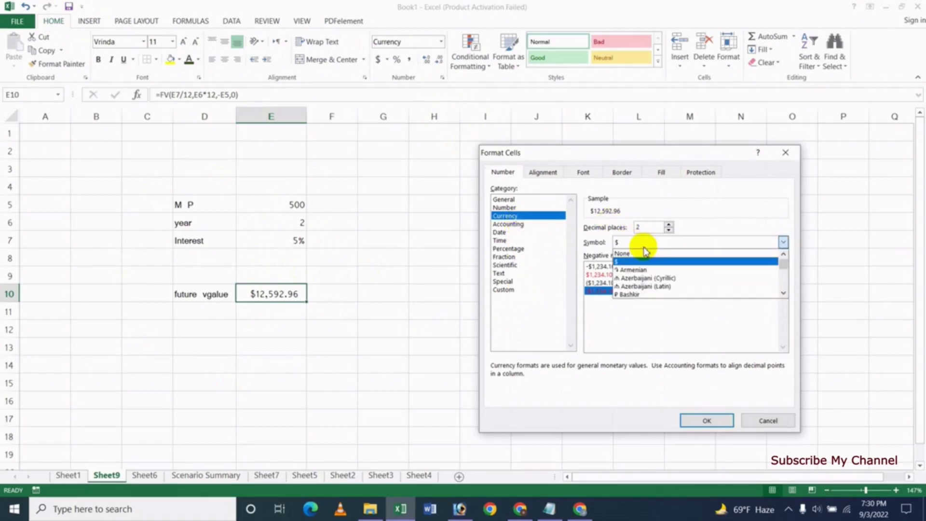
pyautogui.press('b')
pyautogui.press('d')
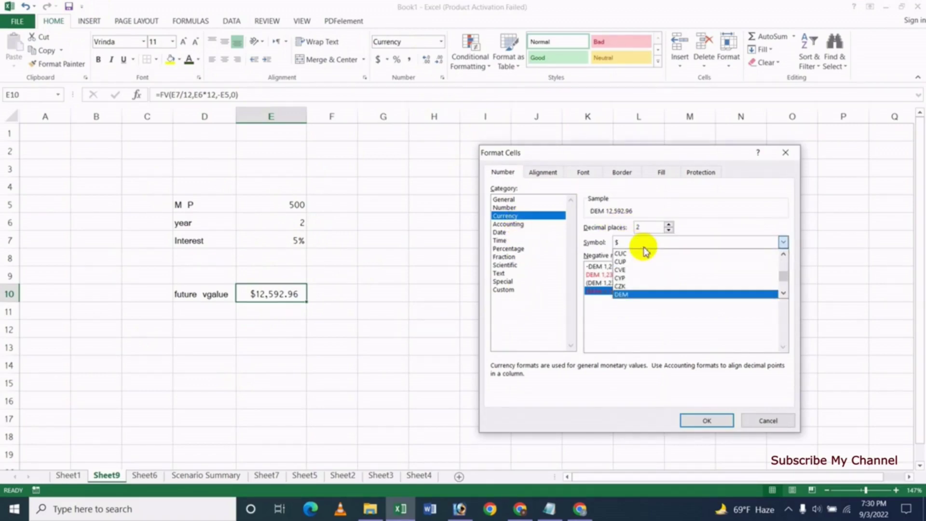
pyautogui.press('b')
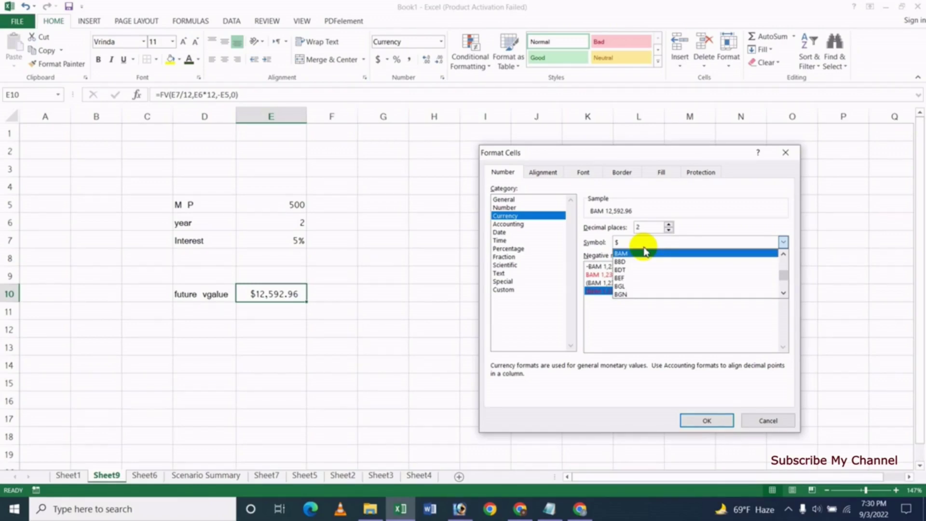
pyautogui.press('b')
pyautogui.press('d')
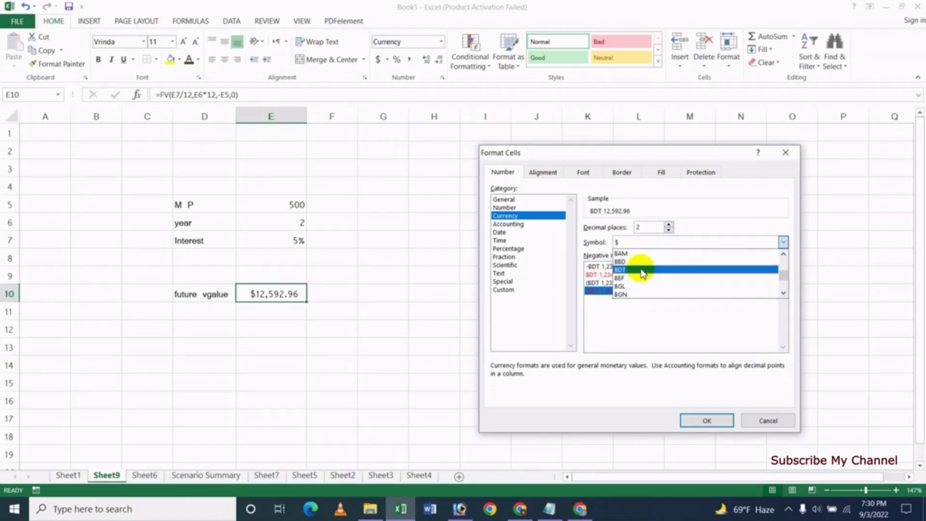
pyautogui.click(640, 270)
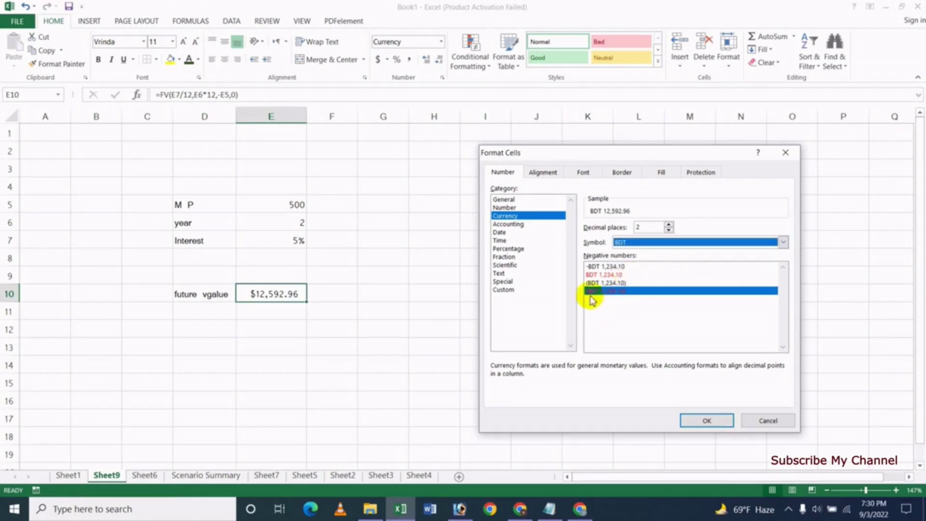
pyautogui.click(601, 282)
pyautogui.click(705, 420)
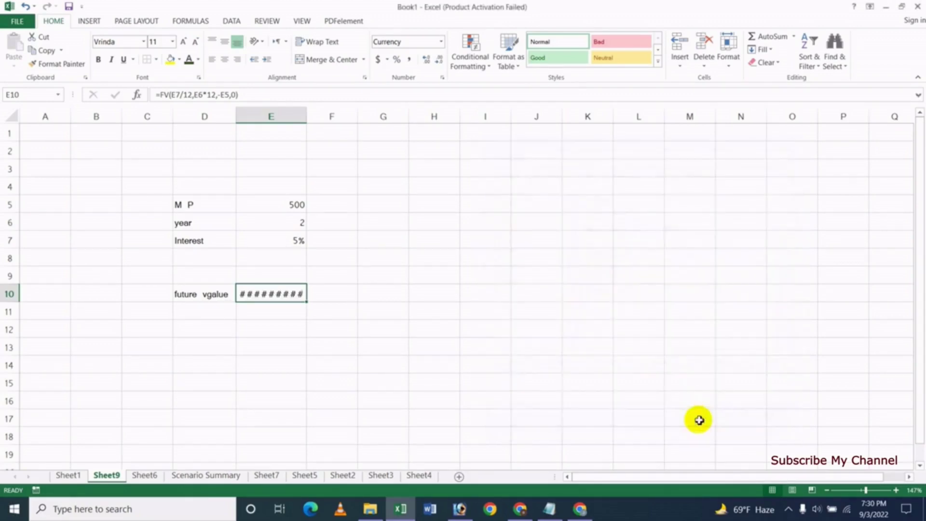
# - Widen column E so BDT 12,592.96 displays fully, with E10 reselected
pyautogui.moveTo(308, 117); pyautogui.dragTo(329, 119)
pyautogui.click(277, 331)
pyautogui.click(290, 294)
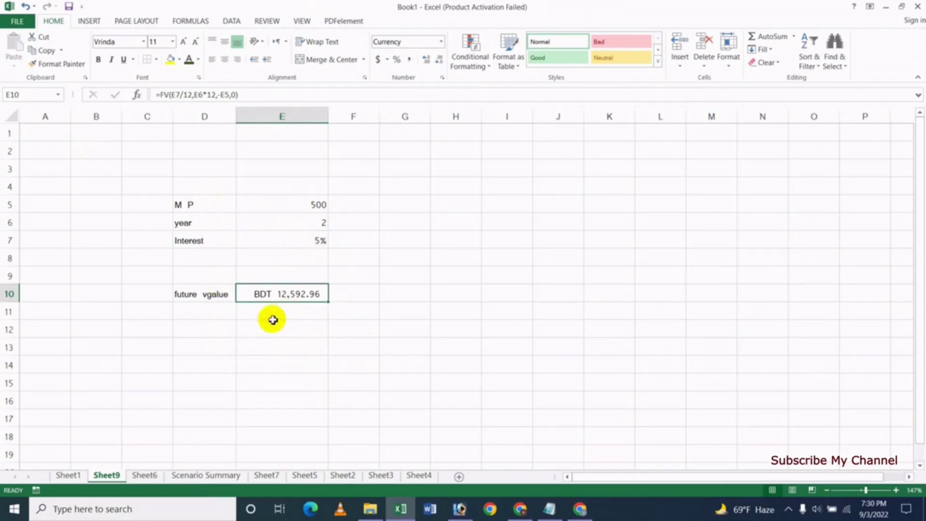
pyautogui.click(232, 22)
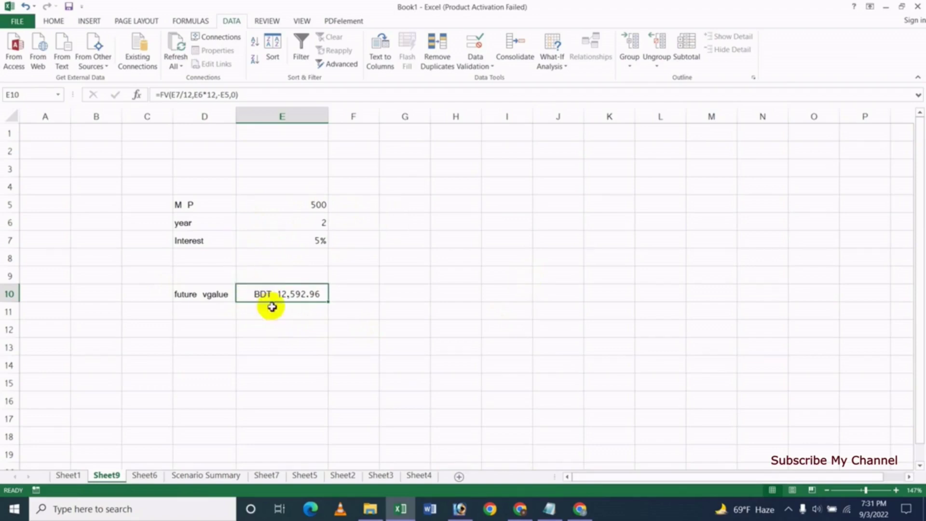
pyautogui.click(272, 309)
pyautogui.click(277, 297)
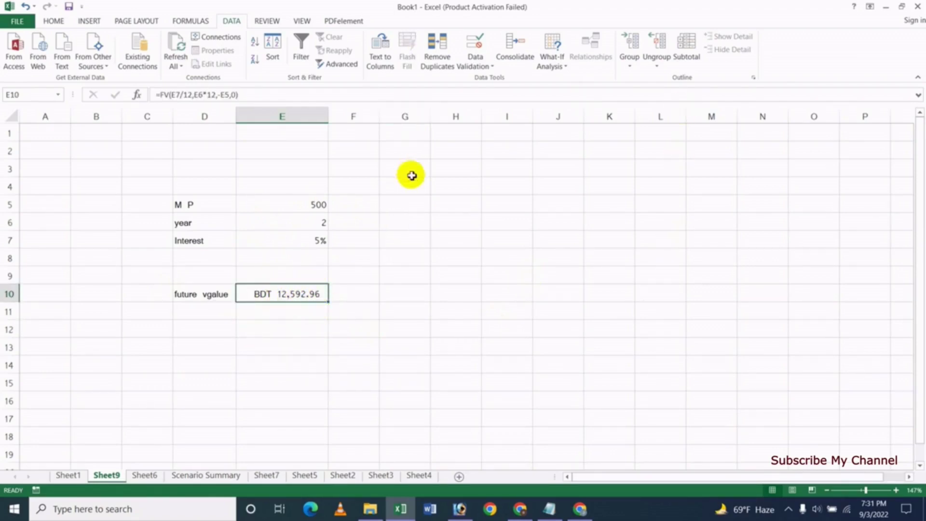
pyautogui.click(565, 67)
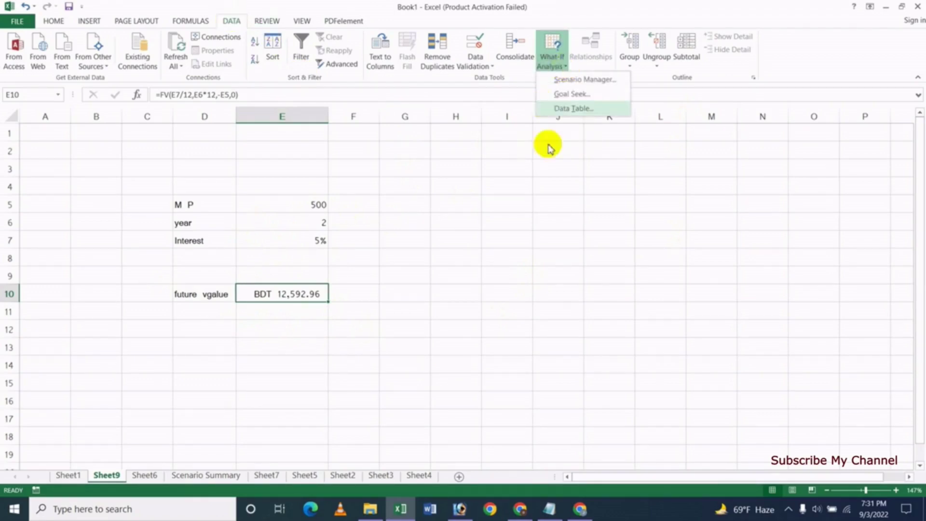
pyautogui.click(574, 94)
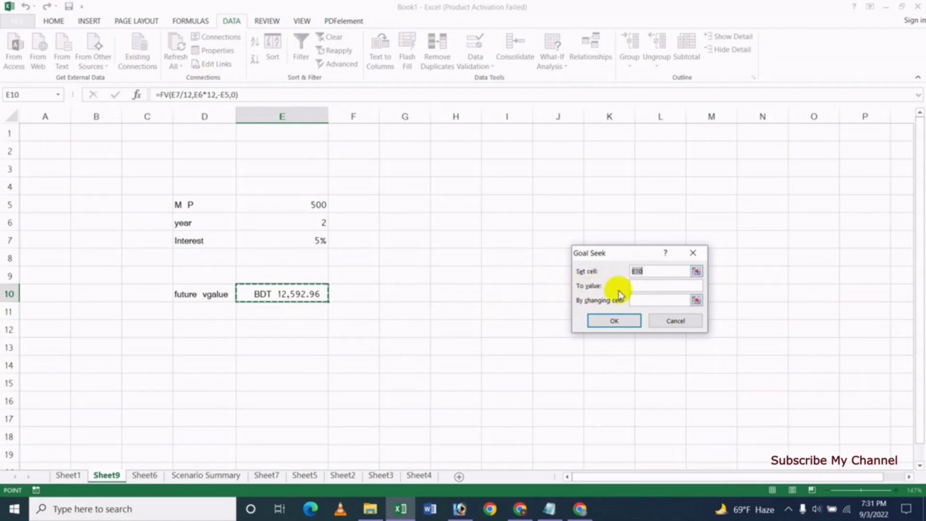
pyautogui.click(646, 290)
pyautogui.write('20000')
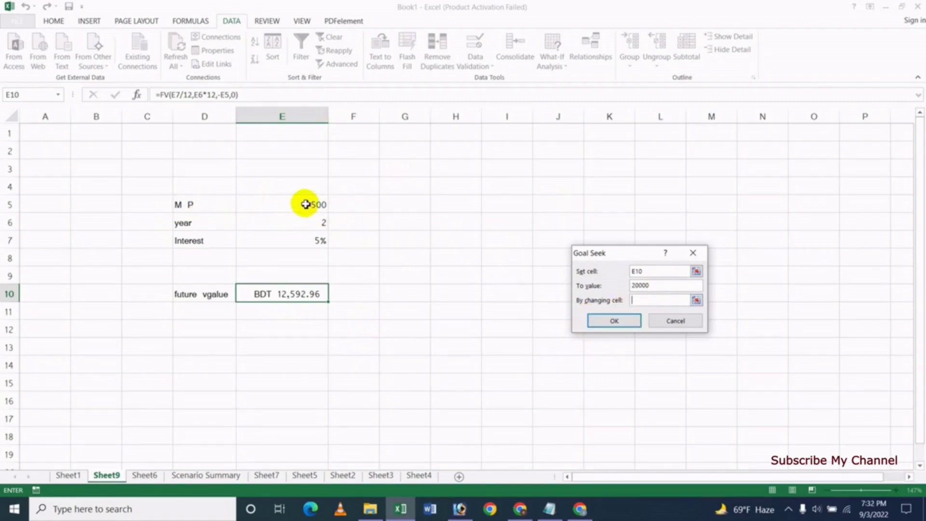
pyautogui.click(604, 323)
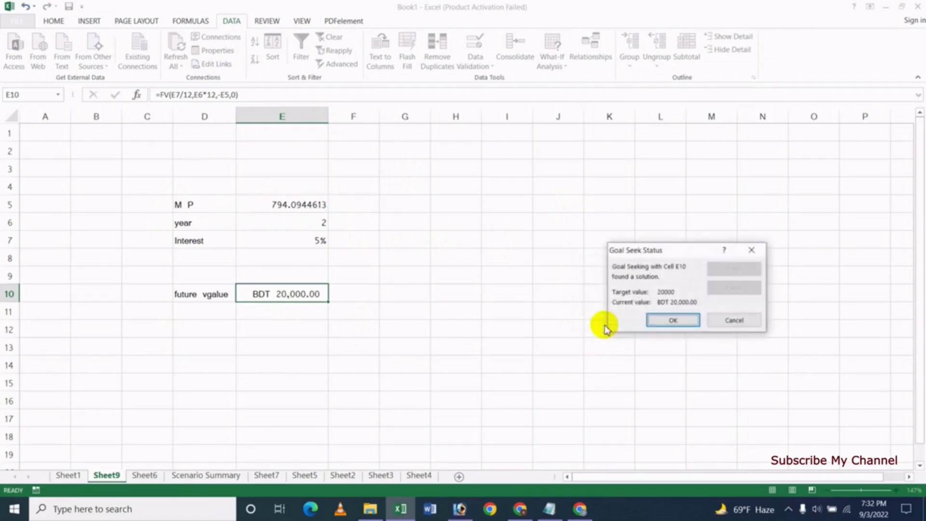
pyautogui.click(656, 319)
pyautogui.click(280, 323)
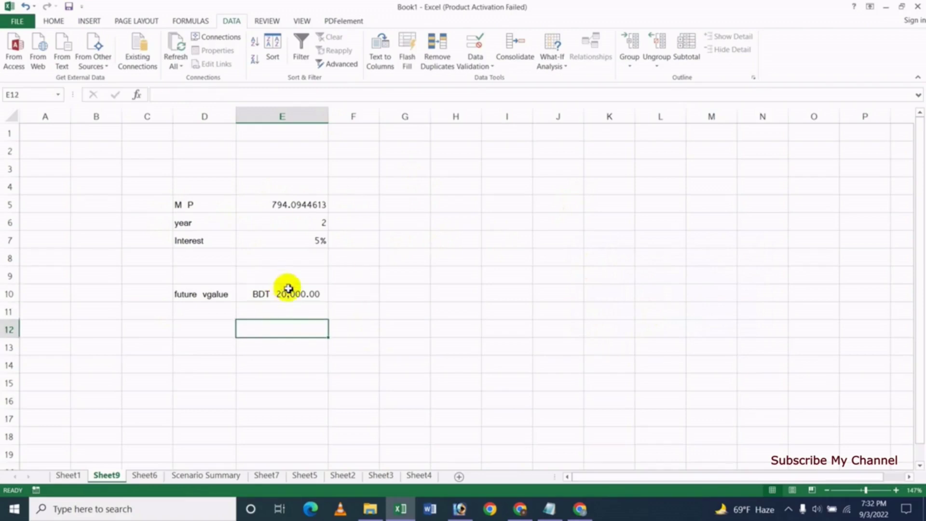
pyautogui.click(295, 300)
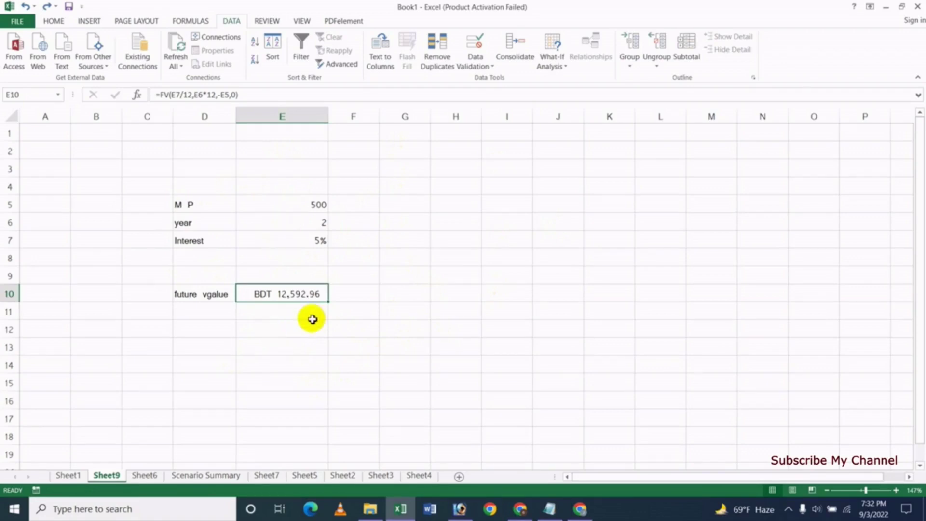
# - Goal Seek E10 to 20000 by changing E6, giving a year of 3.089432059
pyautogui.click(560, 66)
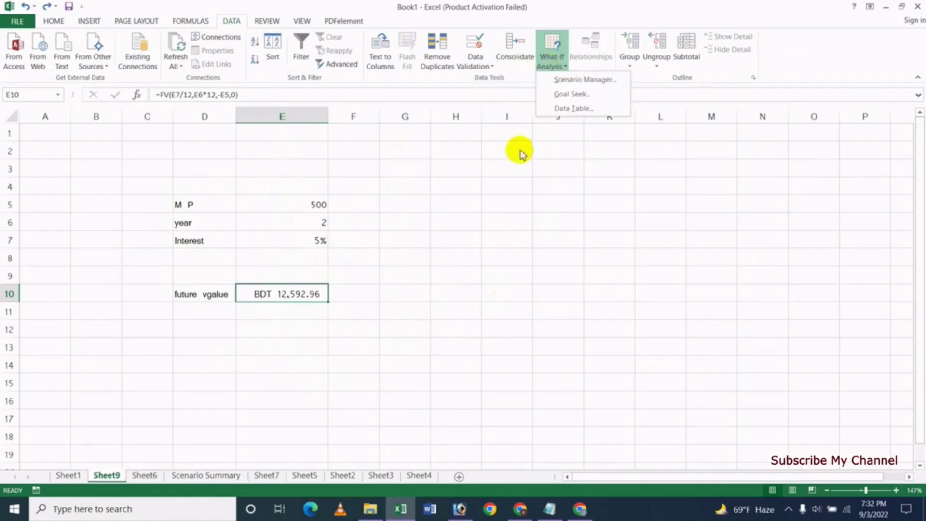
pyautogui.click(569, 94)
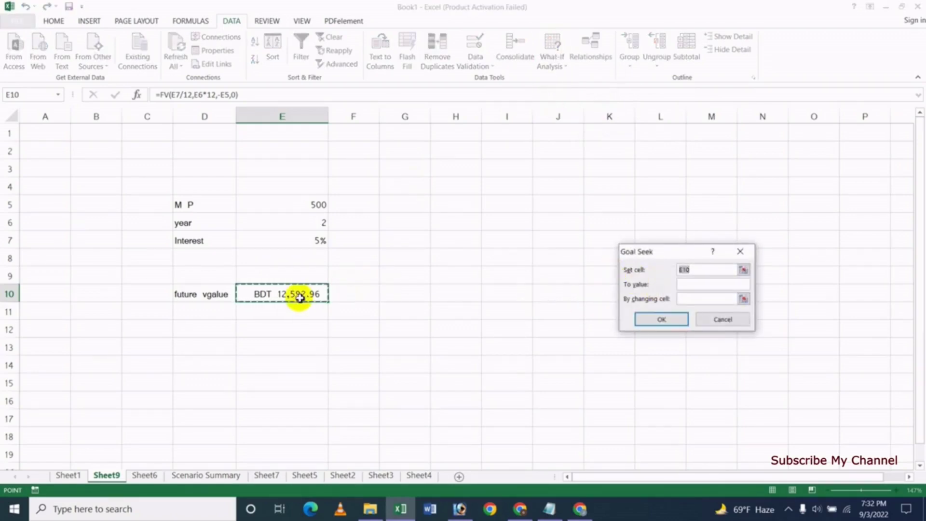
pyautogui.click(695, 284)
pyautogui.write('20000')
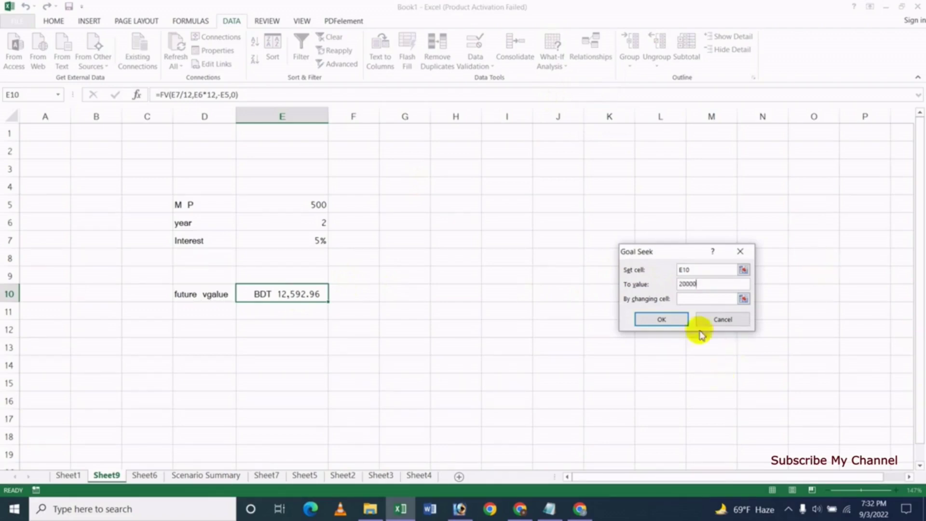
pyautogui.click(689, 297)
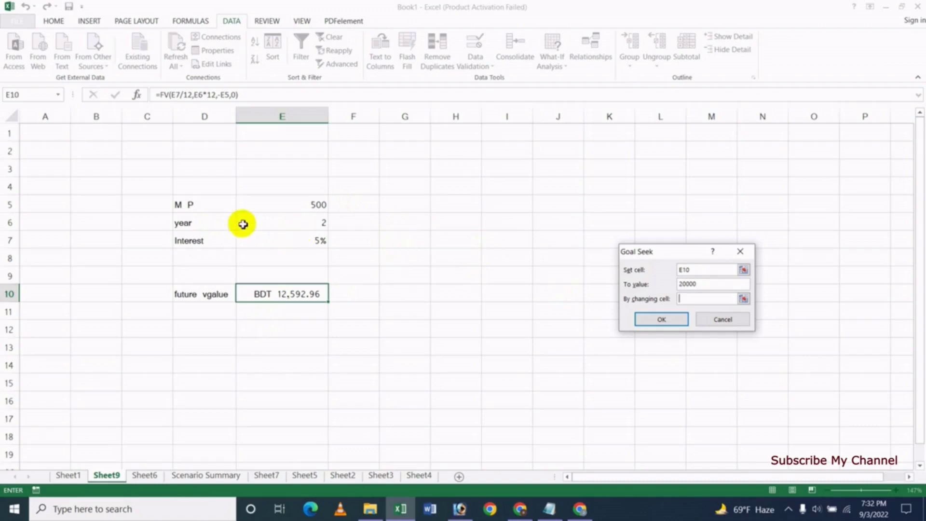
pyautogui.click(304, 224)
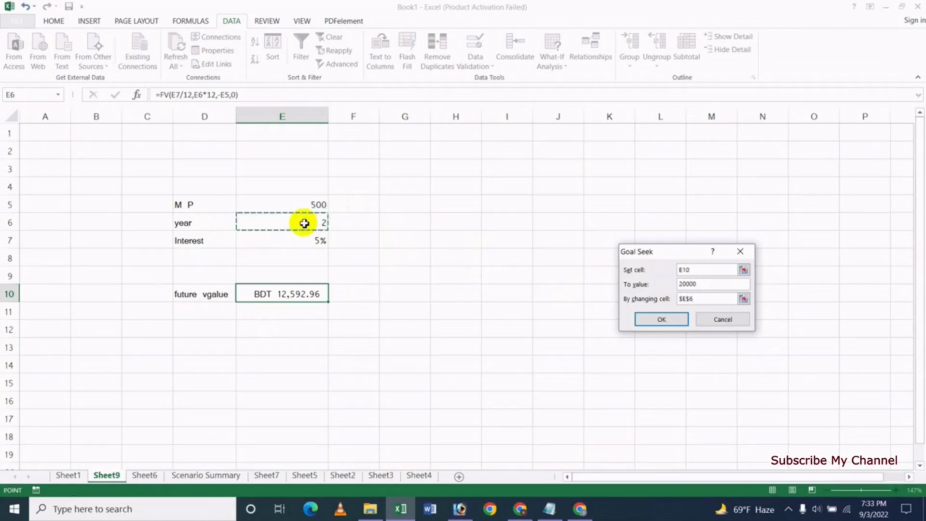
pyautogui.click(655, 320)
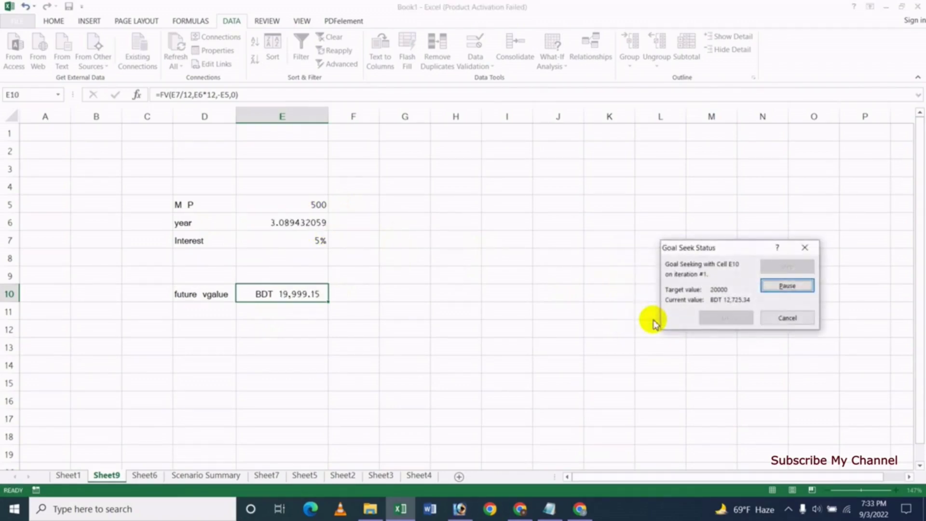
pyautogui.click(710, 318)
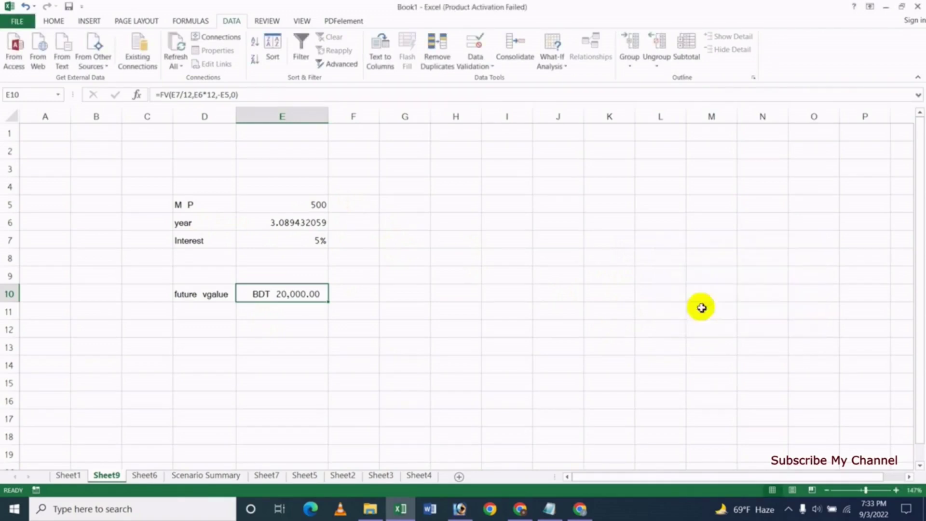
# - Check E10's formula, then select G6 and dismiss the What-If Analysis menu unused
pyautogui.click(282, 333)
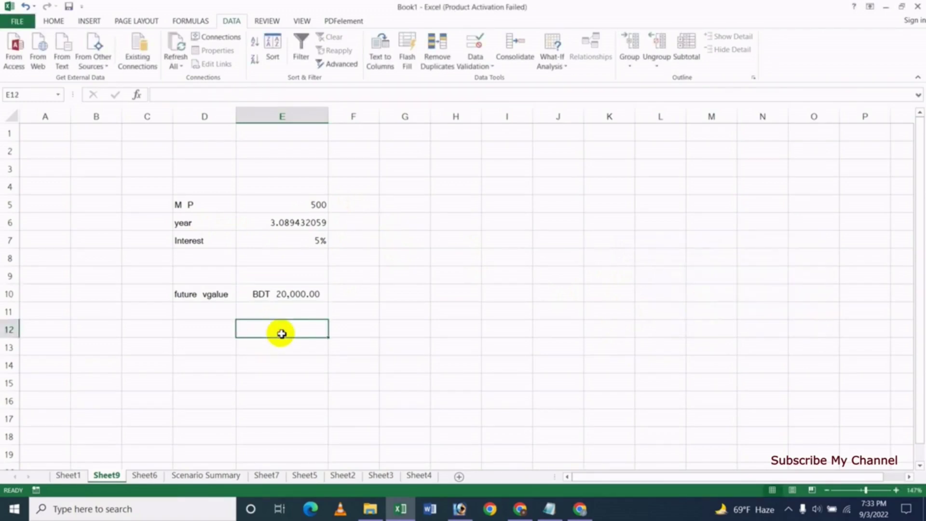
pyautogui.click(281, 297)
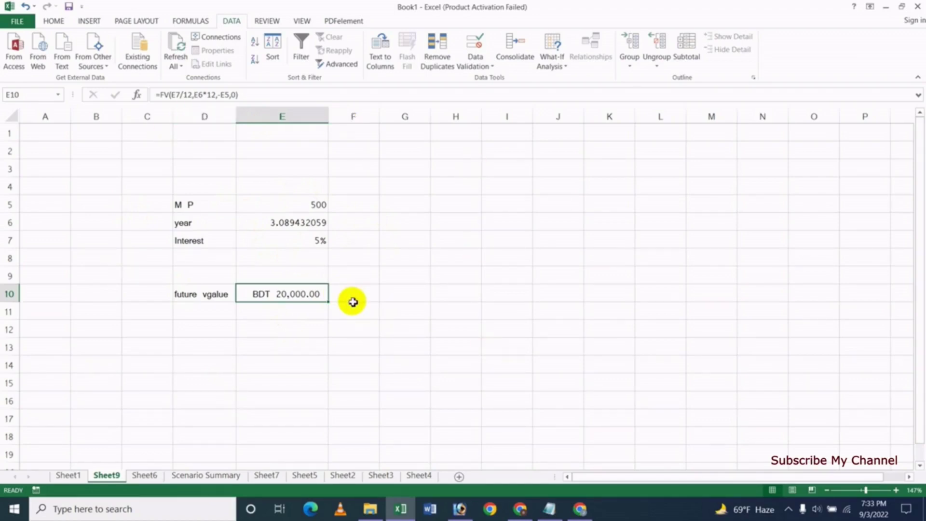
pyautogui.click(383, 227)
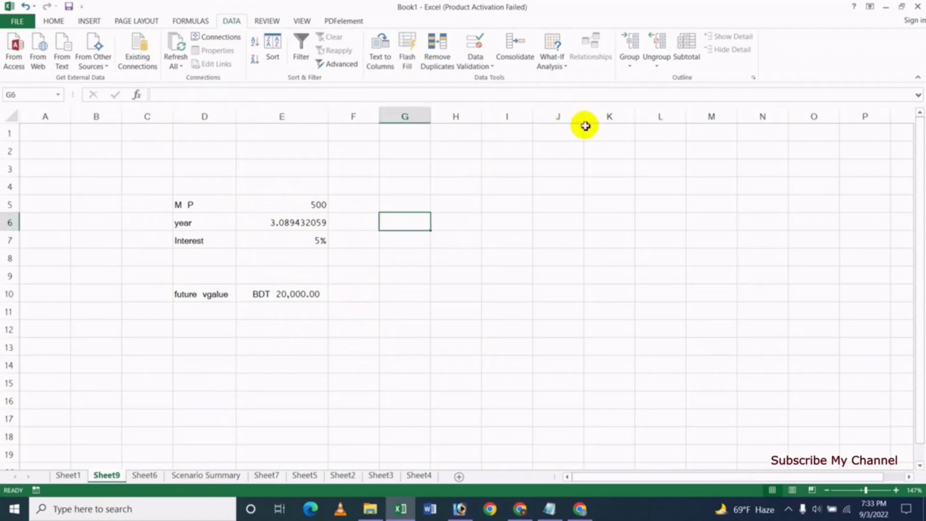
pyautogui.click(567, 66)
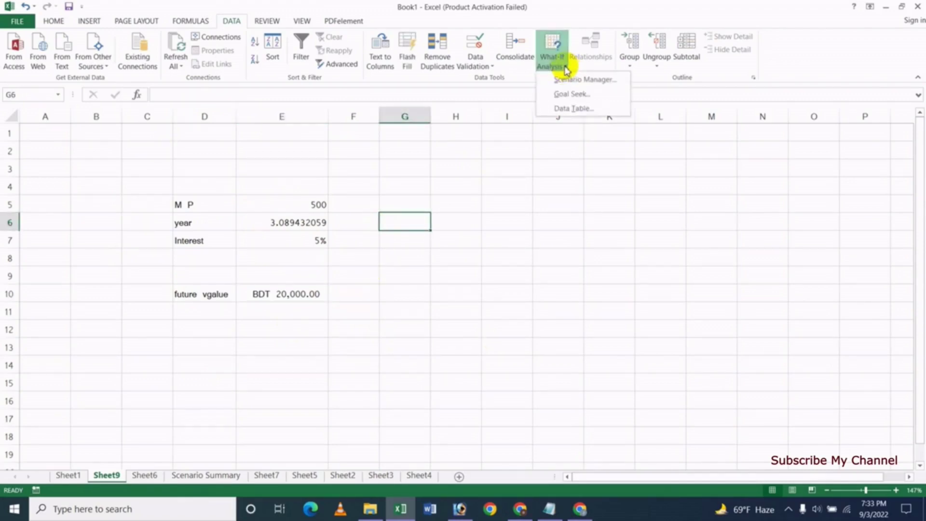
pyautogui.click(492, 292)
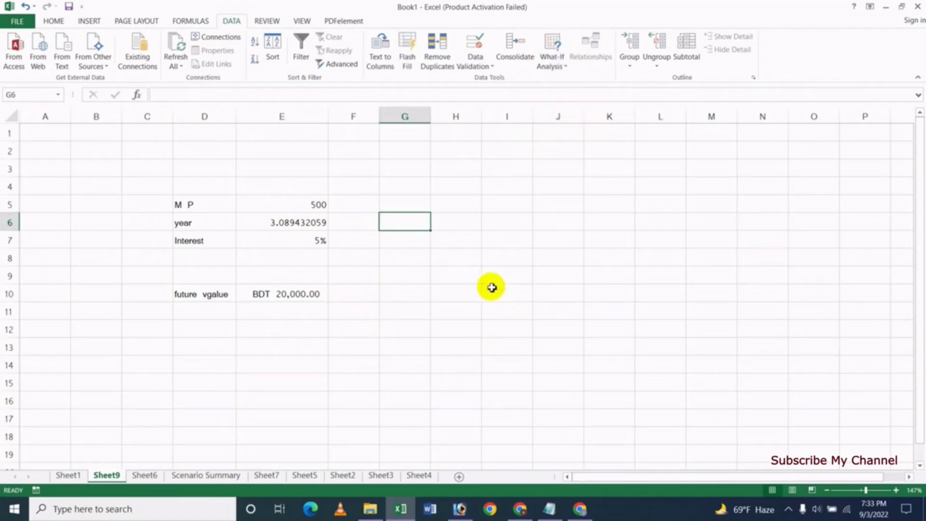
# - Add a new sheet, Sheet10, and enter 1 in B2 and in A3
pyautogui.click(459, 477)
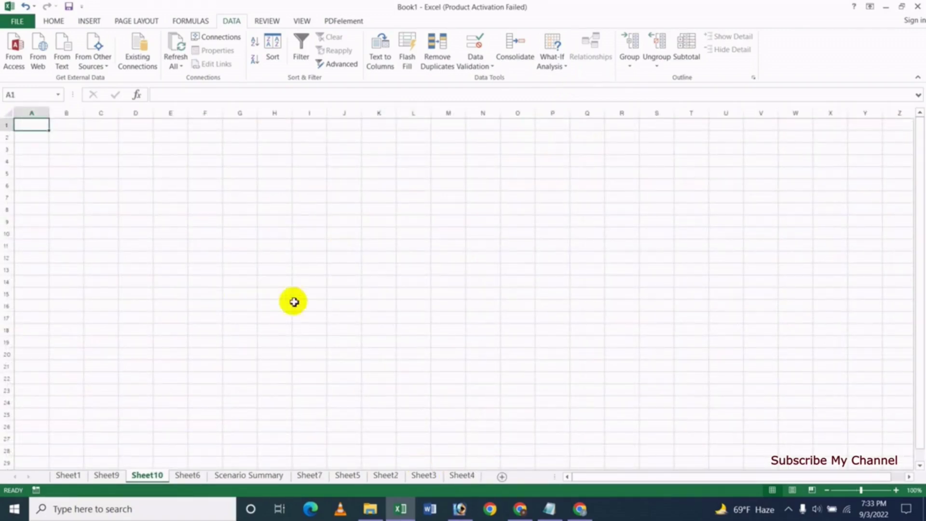
pyautogui.click(869, 491)
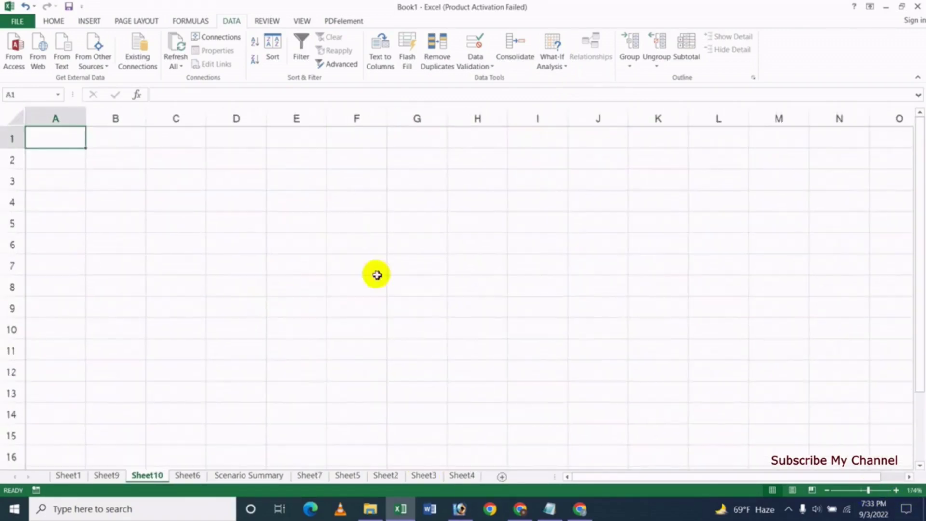
pyautogui.click(116, 181)
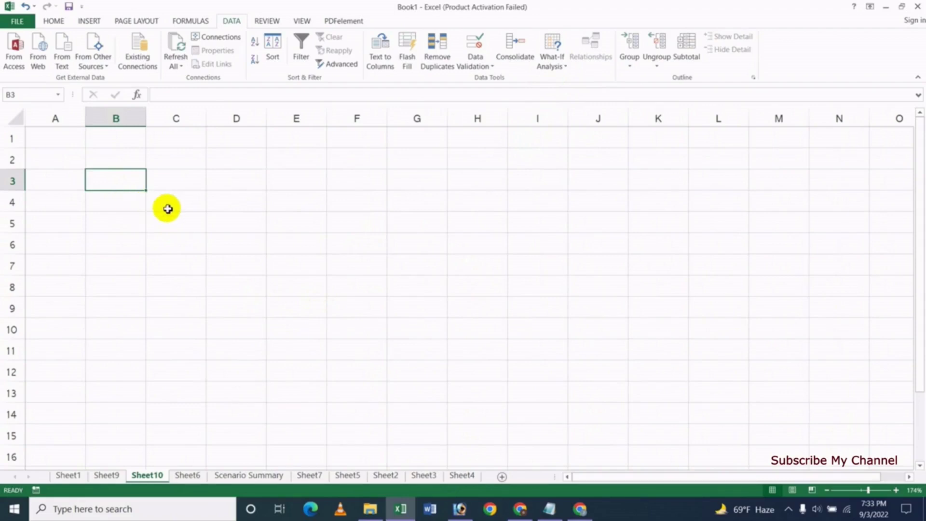
pyautogui.press('Up')
pyautogui.press('Down')
pyautogui.press('Up')
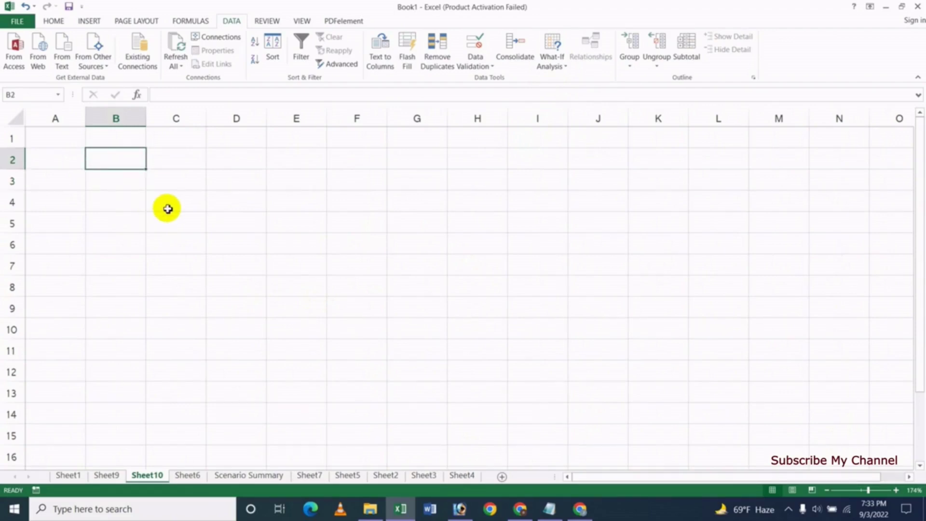
pyautogui.write('1')
pyautogui.press('Return')
pyautogui.press('Left')
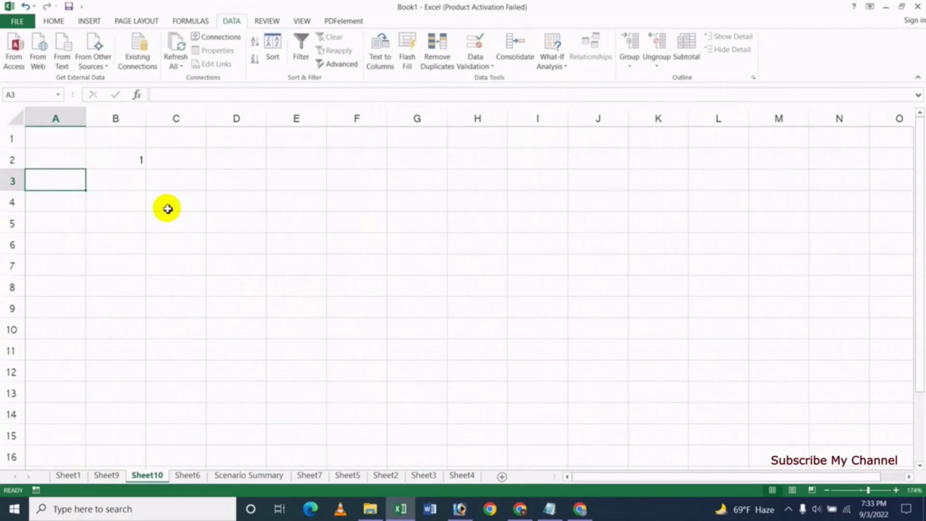
pyautogui.write('1')
pyautogui.press('Return')
# - Enter the formula =B2*A3 in D4, showing 1
pyautogui.press('Up')
pyautogui.press('Up')
pyautogui.press('Right')
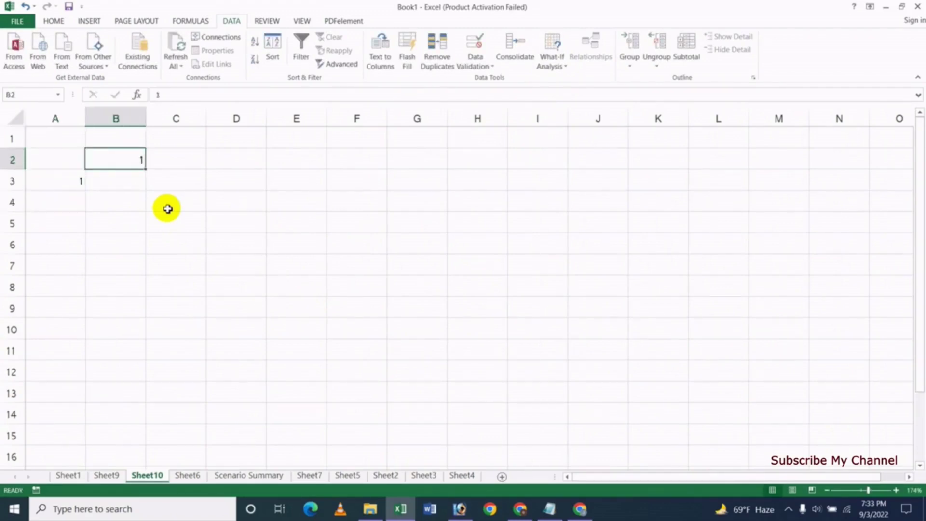
pyautogui.press('Left')
pyautogui.press('Down')
pyautogui.press('Right')
pyautogui.press('Right')
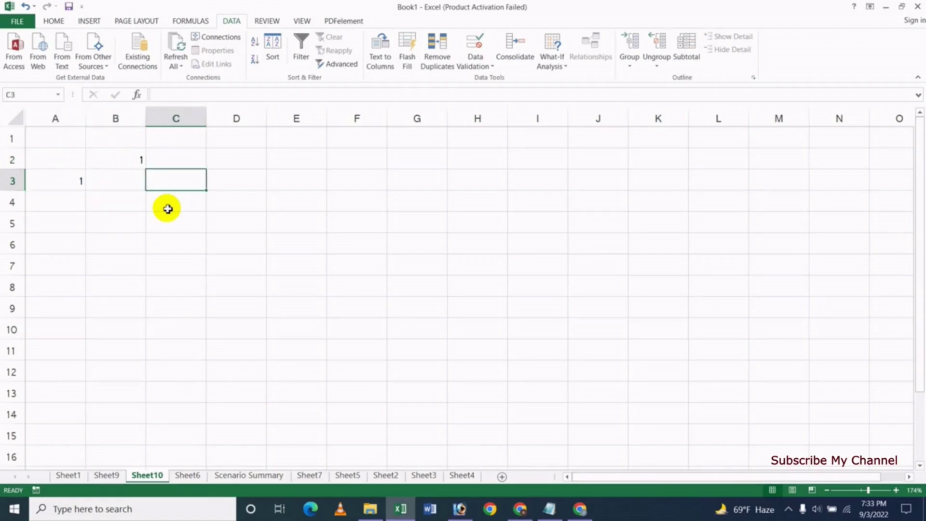
pyautogui.press('Down')
pyautogui.press('Right')
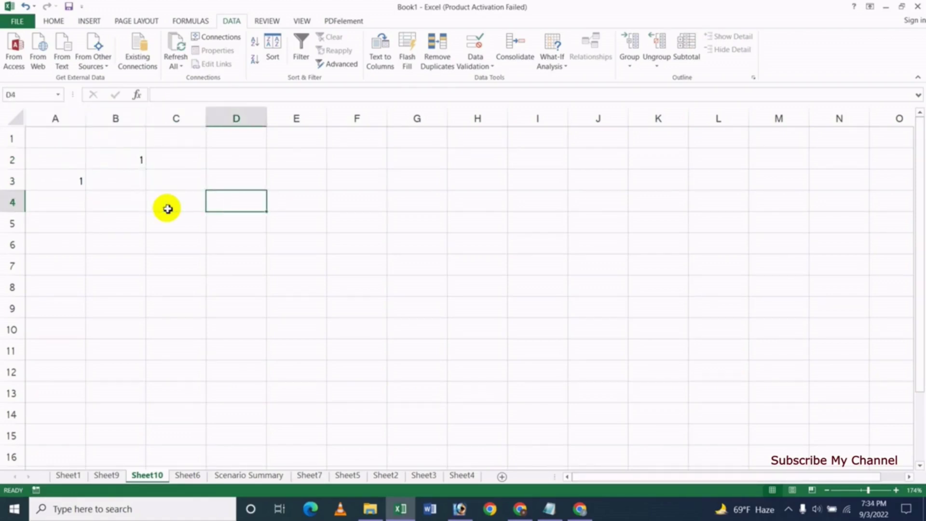
pyautogui.write('=')
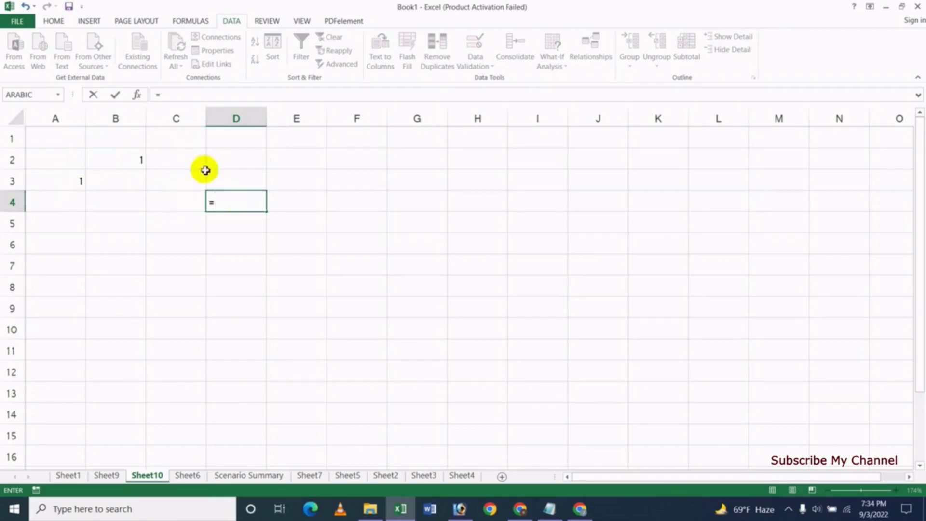
pyautogui.click(131, 159)
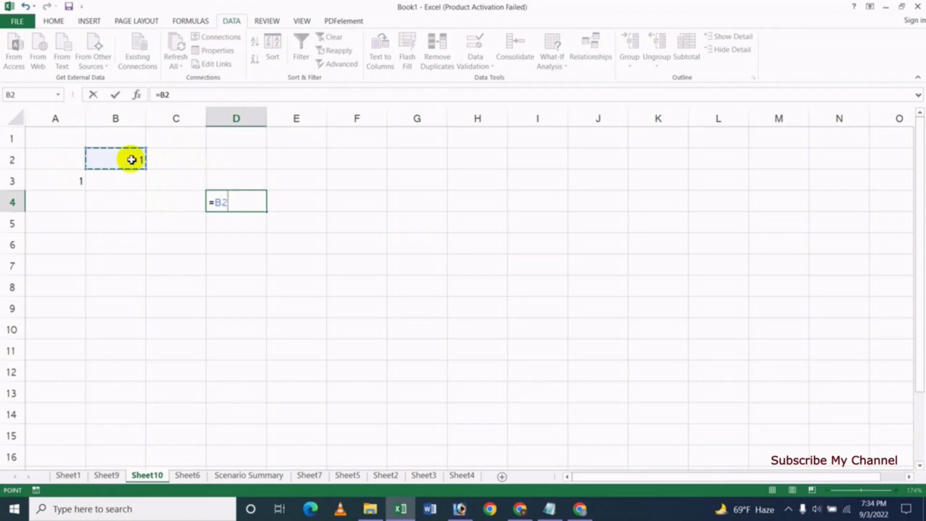
pyautogui.click(75, 183)
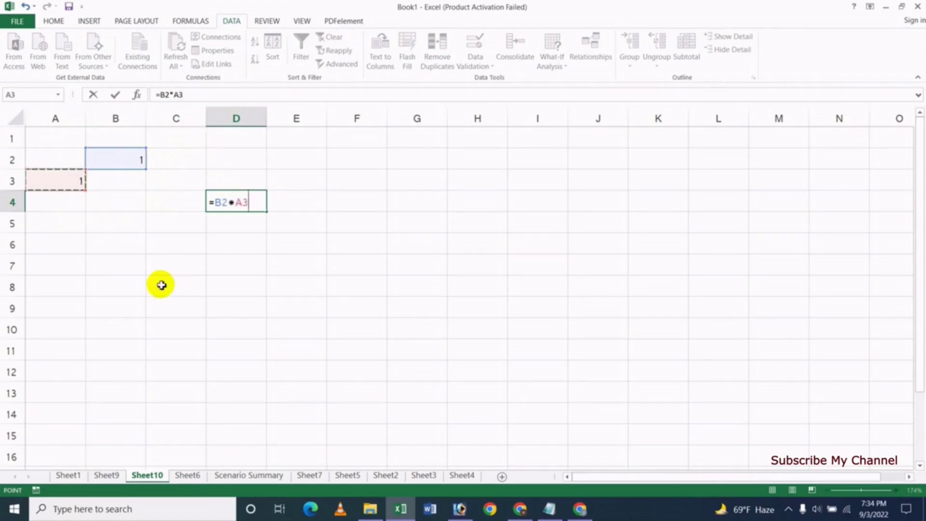
pyautogui.press('Return')
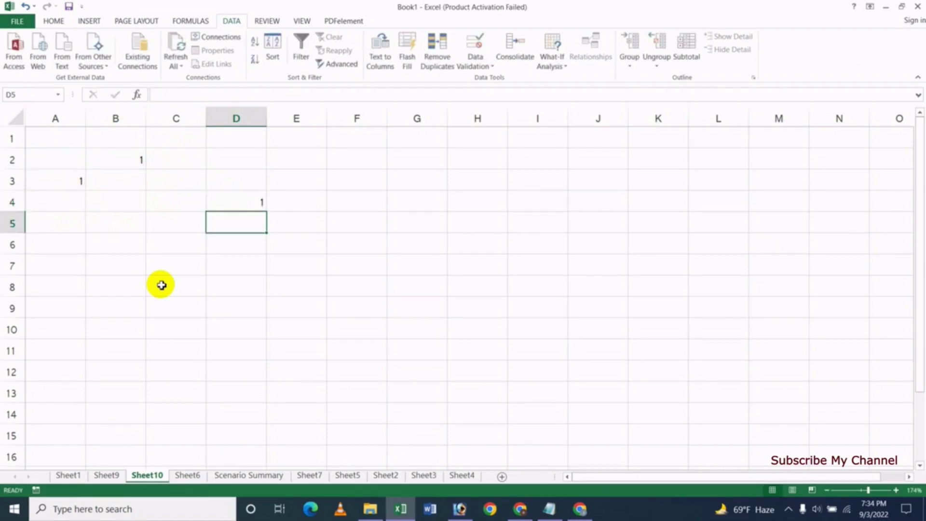
pyautogui.click(259, 205)
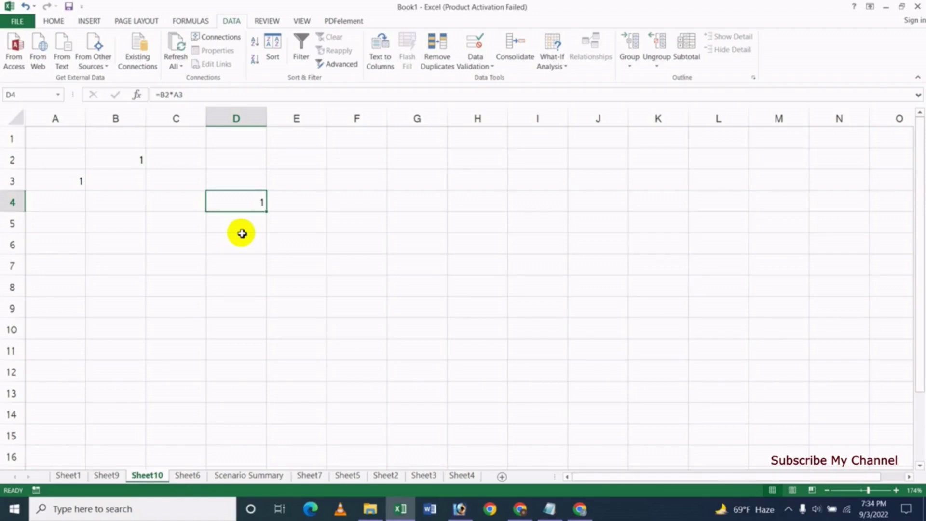
# - Enter the row headers 2 through 8 across E4:K4
pyautogui.click(310, 206)
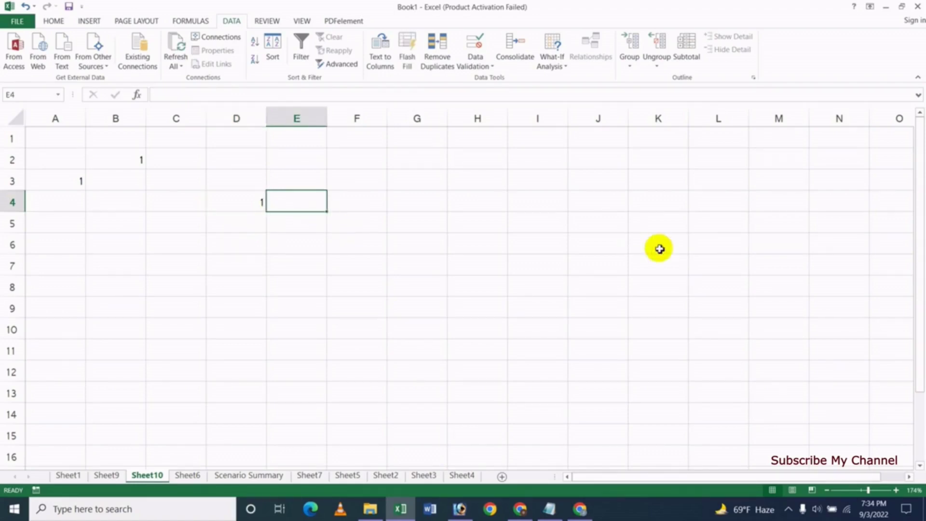
pyautogui.write('2')
pyautogui.press('Tab')
pyautogui.write('3')
pyautogui.press('Tab')
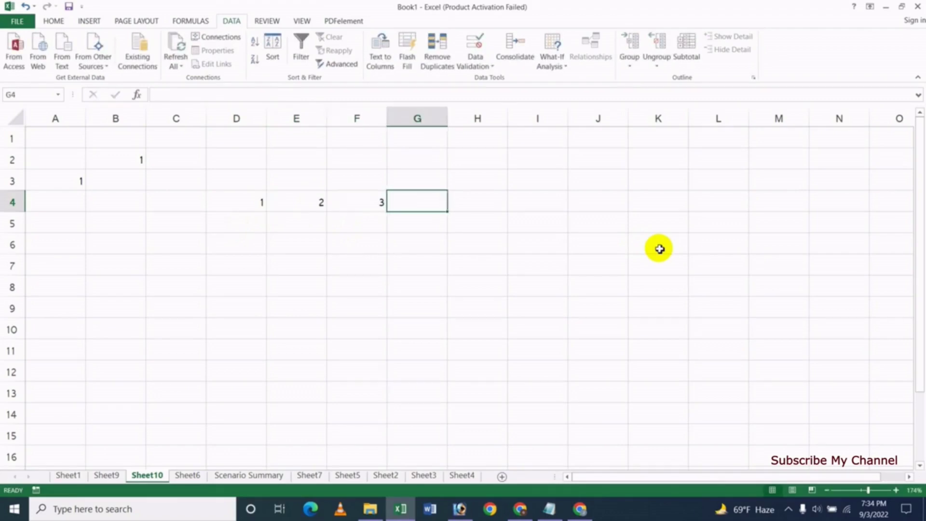
pyautogui.write('4')
pyautogui.press('Tab')
pyautogui.write('5')
pyautogui.press('Tab')
pyautogui.write('6')
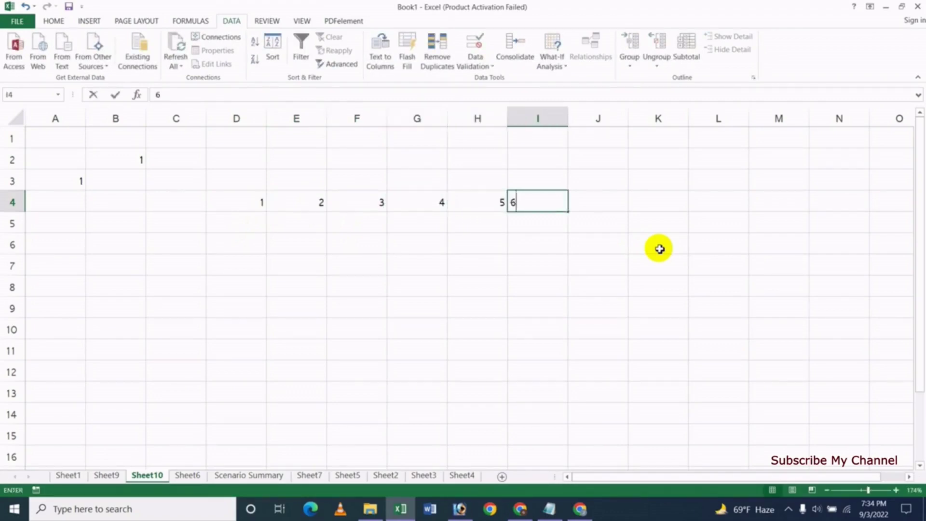
pyautogui.press('Tab')
pyautogui.write('7')
pyautogui.press('Tab')
pyautogui.write('8')
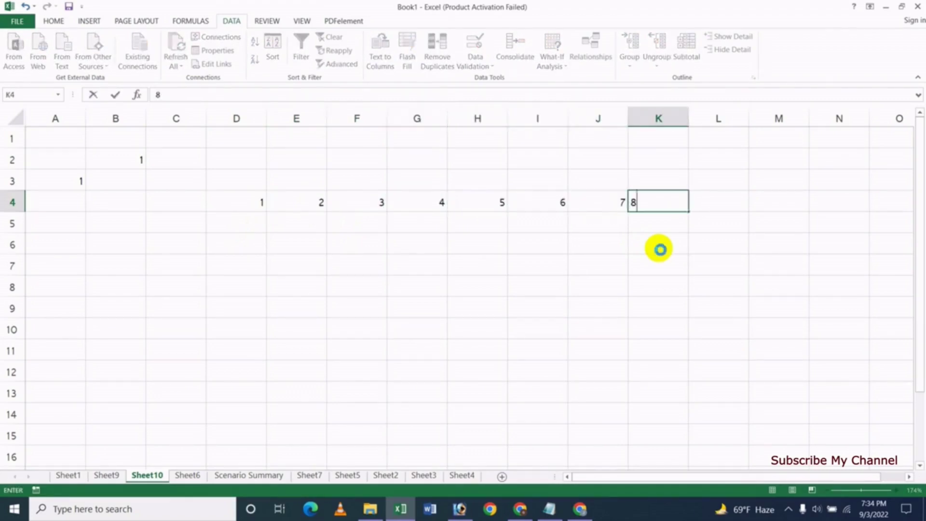
pyautogui.press('Down')
pyautogui.press('Down')
# - Enter the column headers 2 through 10 down D5:D13
pyautogui.press('Up')
pyautogui.press('Up')
pyautogui.press('Left')
pyautogui.press('Left')
pyautogui.press('Left')
pyautogui.press('Left')
pyautogui.press('Left')
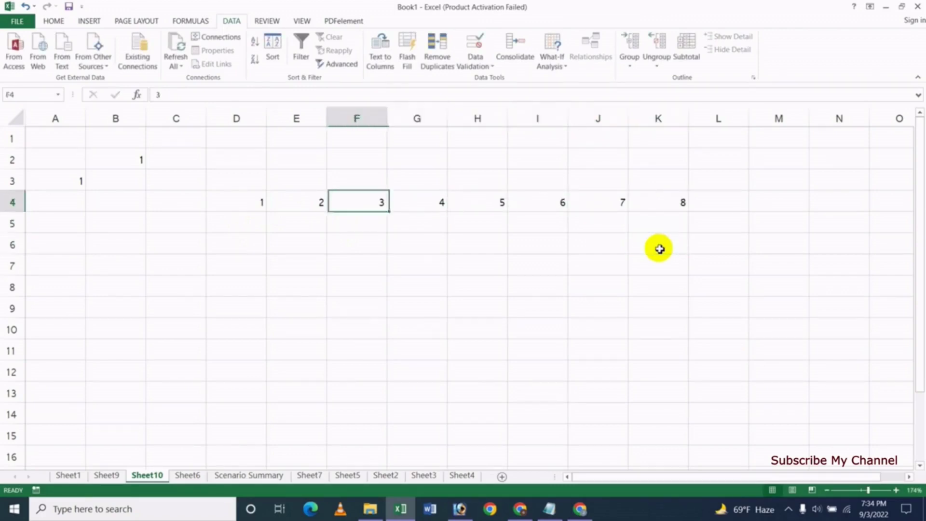
pyautogui.press('Left')
pyautogui.press('Left')
pyautogui.press('Down')
pyautogui.write('2')
pyautogui.press('Return')
pyautogui.write('3')
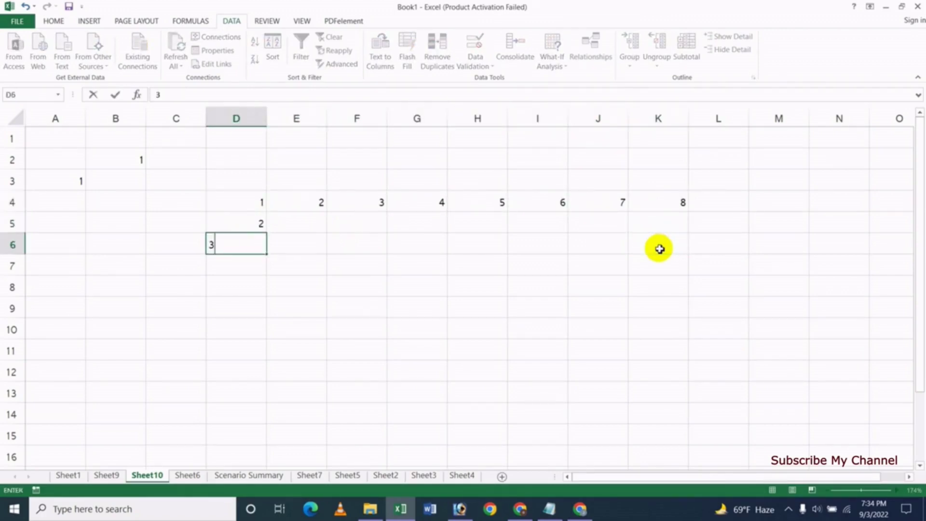
pyautogui.press('Return')
pyautogui.write('4')
pyautogui.press('Return')
pyautogui.write('5')
pyautogui.press('Return')
pyautogui.write('6')
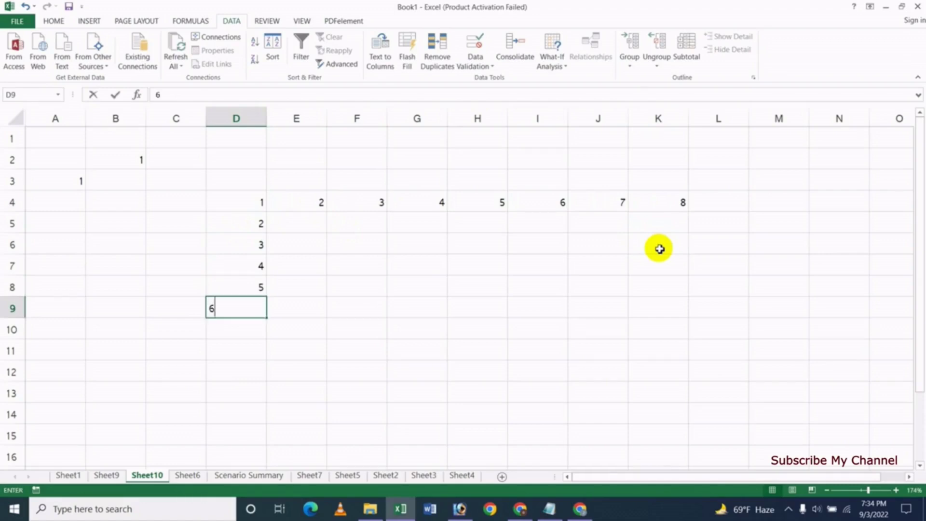
pyautogui.press('Return')
pyautogui.write('7')
pyautogui.press('Return')
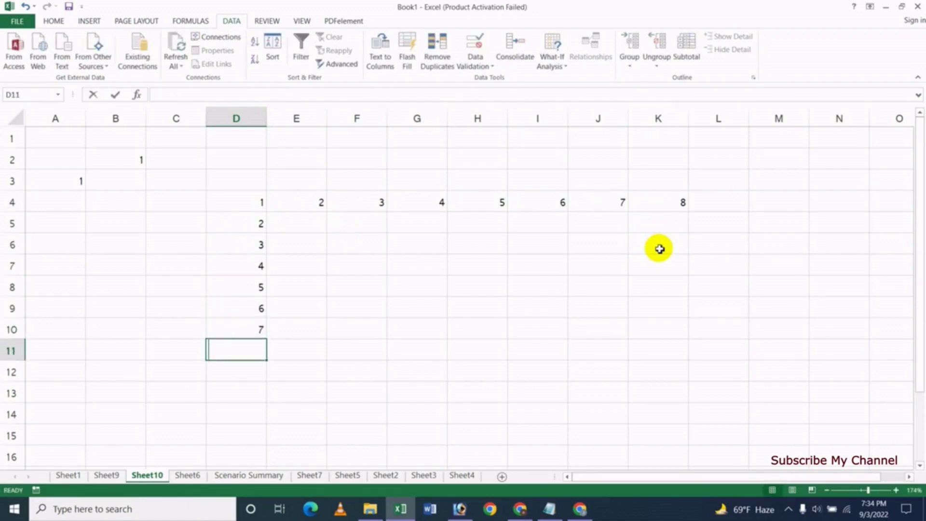
pyautogui.write('8')
pyautogui.press('Return')
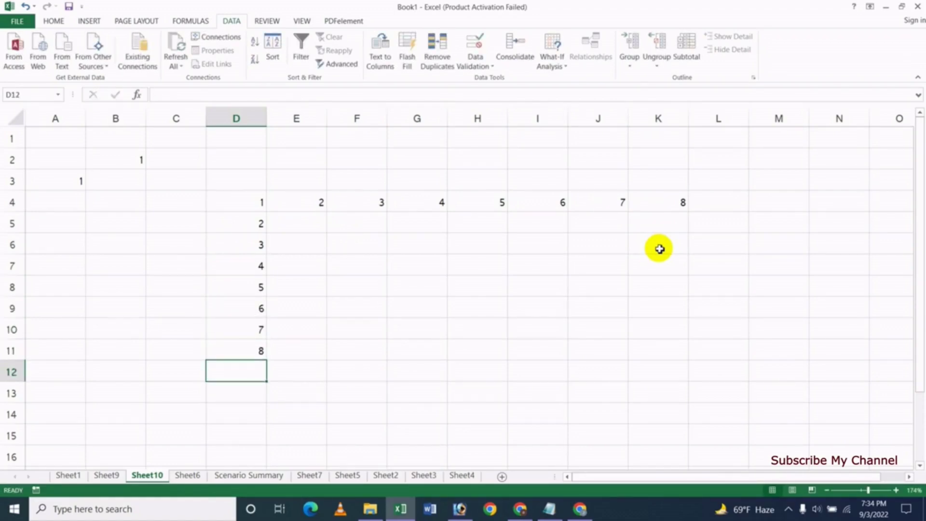
pyautogui.write('9')
pyautogui.press('Return')
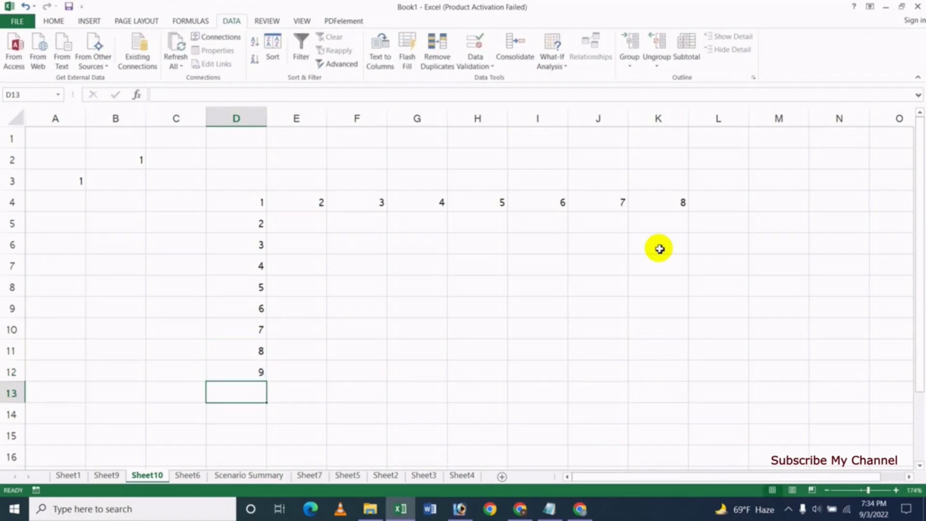
pyautogui.write('10')
pyautogui.press('Up')
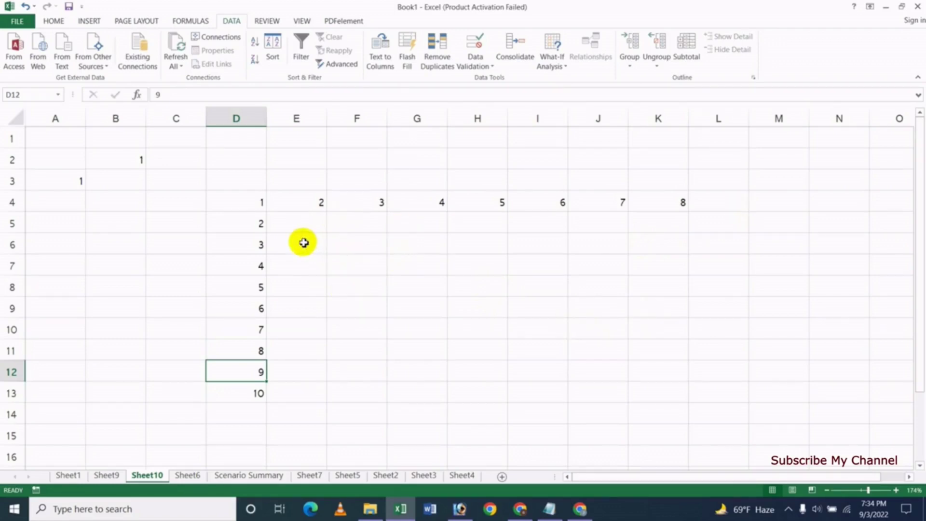
# - Turn D4:K13 into a Data Table with row input B2 and column input A3, producing products up to 80
pyautogui.moveTo(259, 208); pyautogui.dragTo(316, 391)
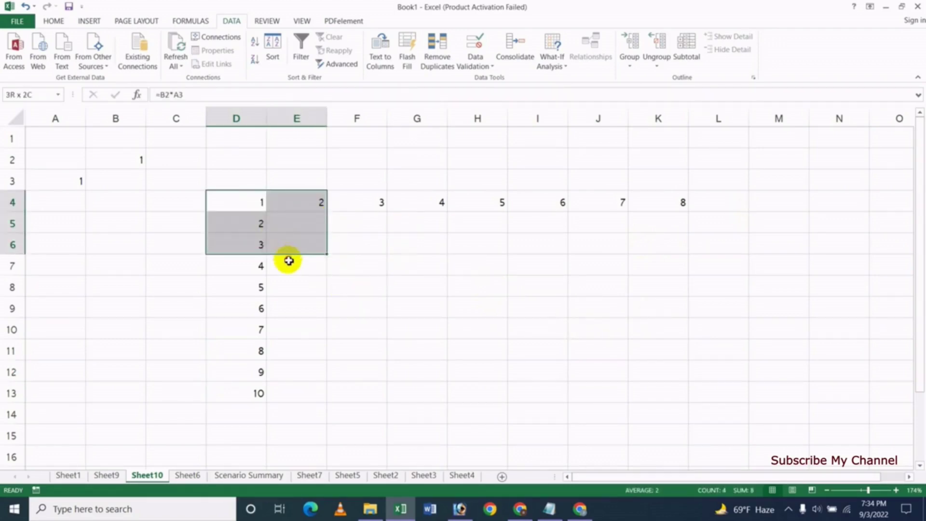
pyautogui.moveTo(407, 389); pyautogui.dragTo(639, 385)
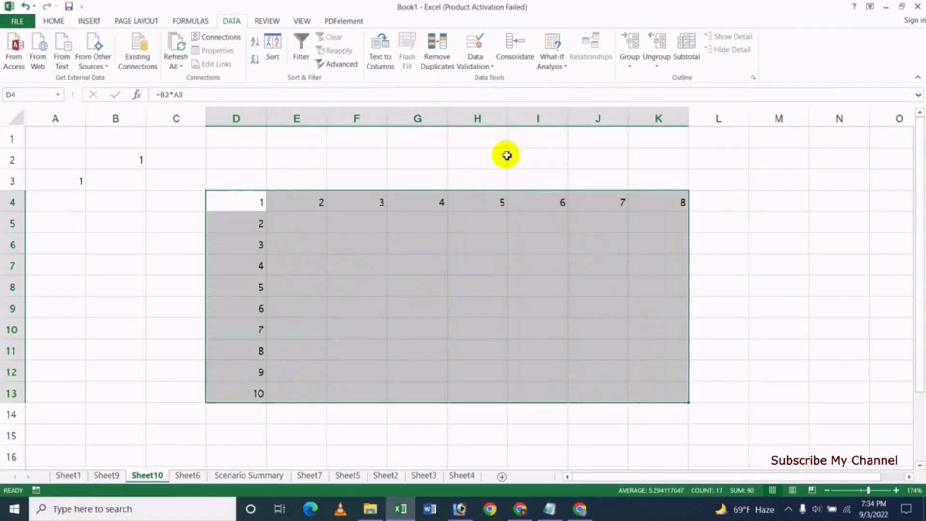
pyautogui.click(567, 71)
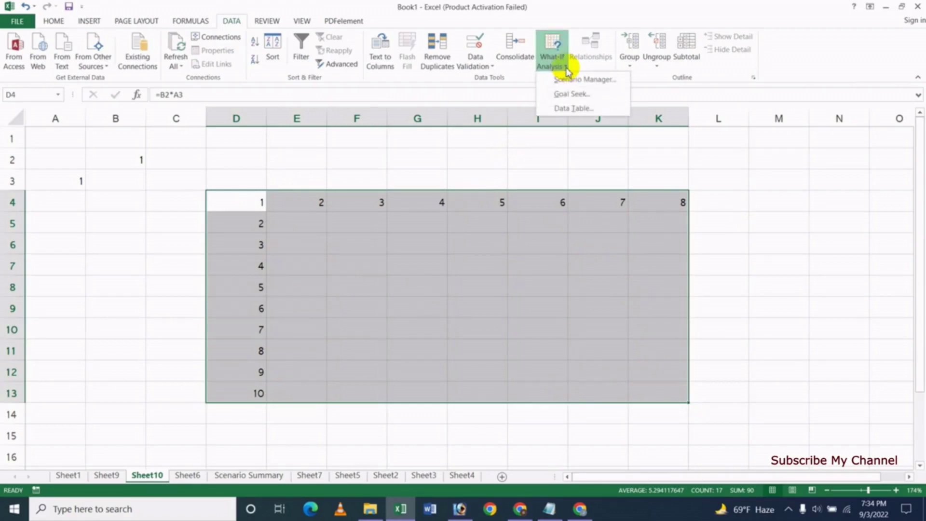
pyautogui.click(588, 111)
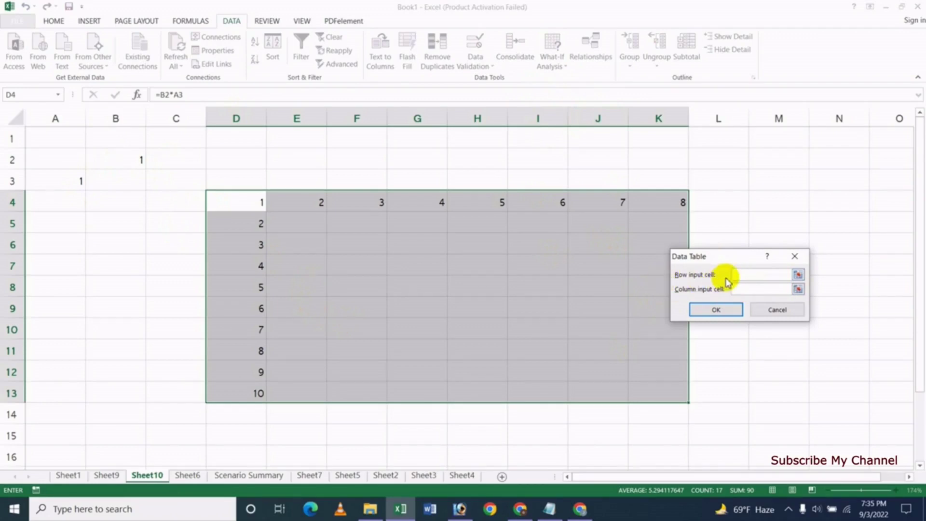
pyautogui.click(133, 162)
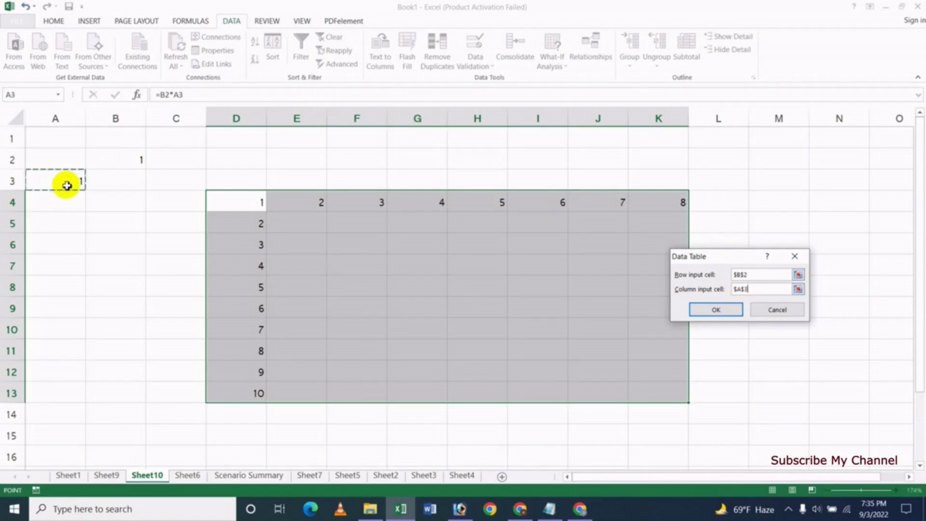
pyautogui.click(707, 319)
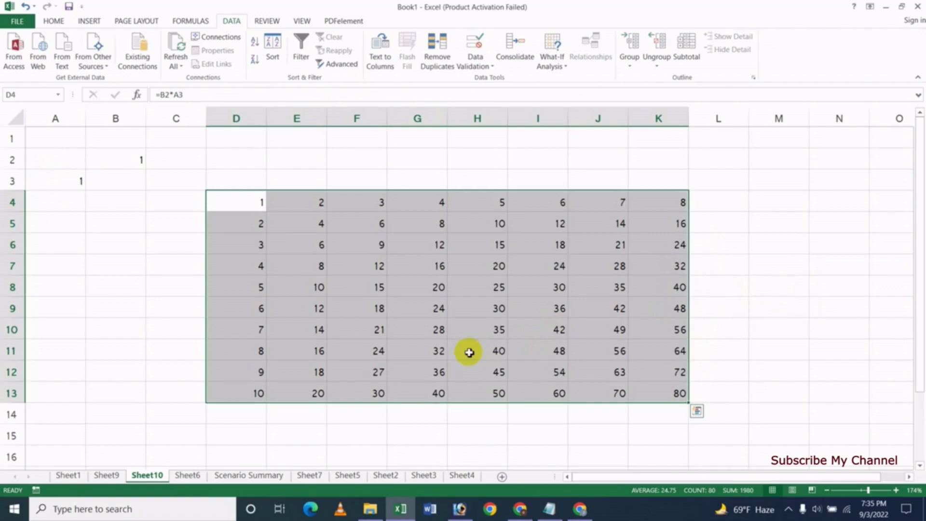
pyautogui.click(308, 223)
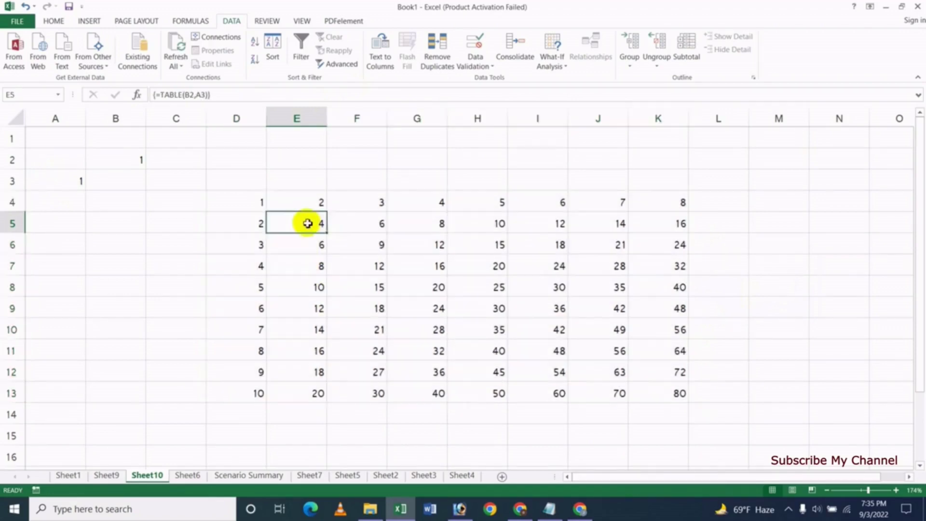